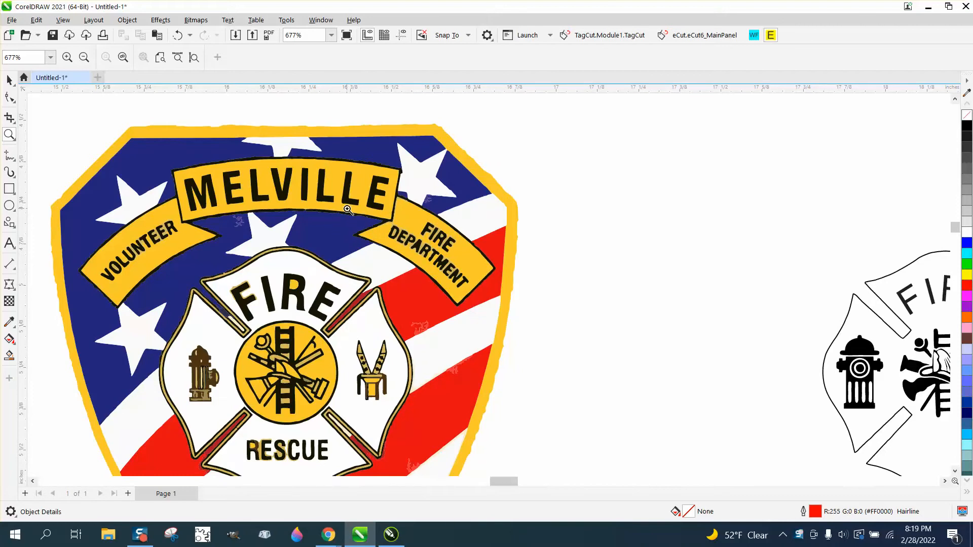
Draw a rectangle about 0.667 by 0.138 inches over the MELVILLE banner.
{"action": "left_click", "coordinate": [9, 188]}
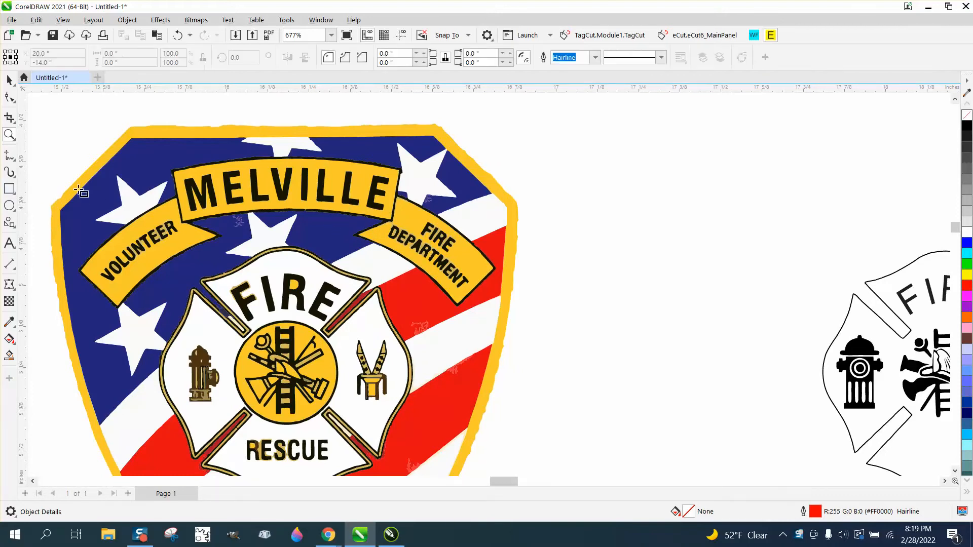
{"action": "left_click_drag", "start_coordinate": [193, 207], "coordinate": [391, 219]}
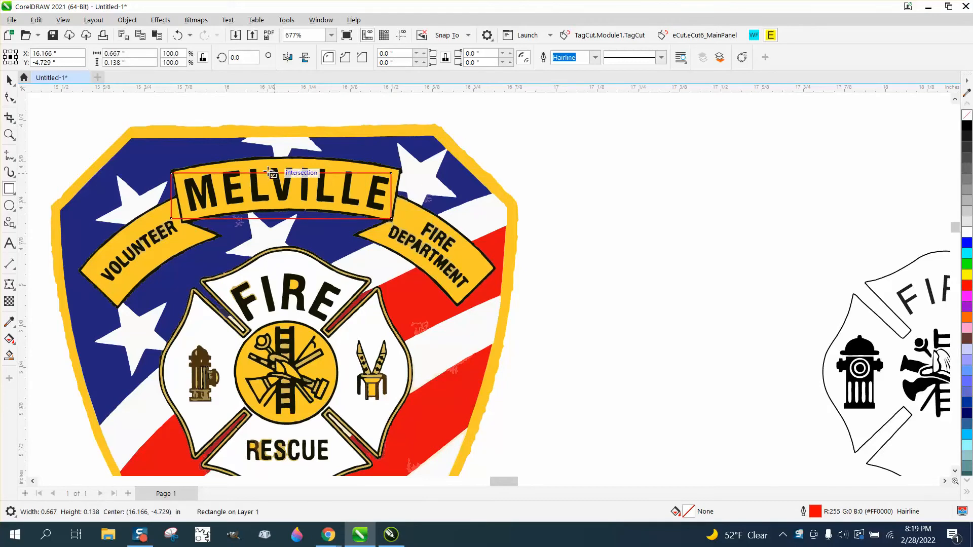
{"action": "left_click", "coordinate": [174, 175]}
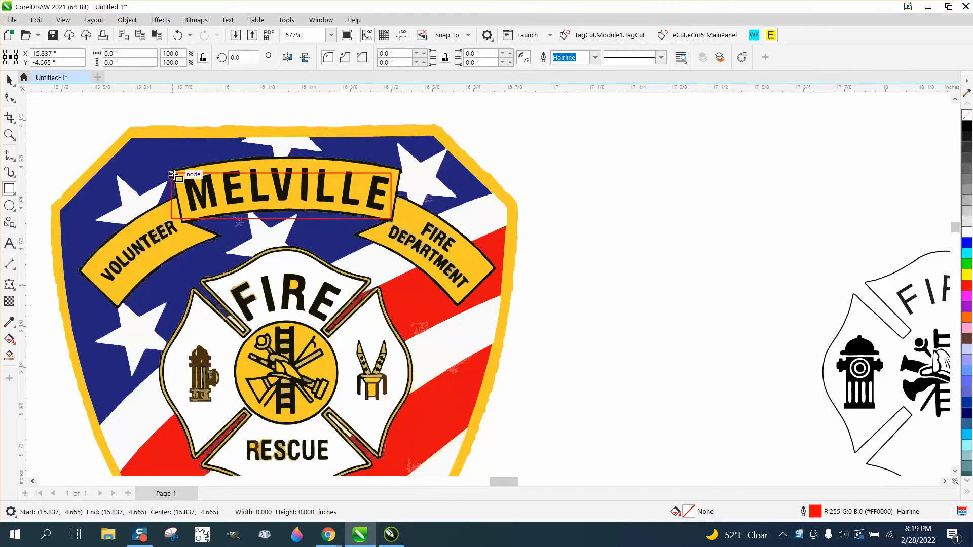
Convert the rectangle over the MELVILLE banner to curves.
{"action": "left_click", "coordinate": [123, 22]}
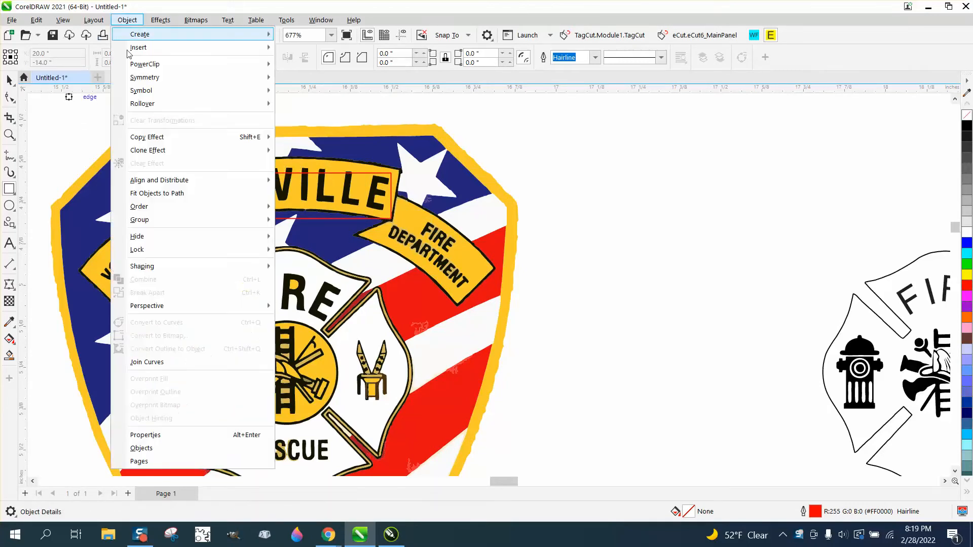
{"action": "mouse_move", "coordinate": [141, 228]}
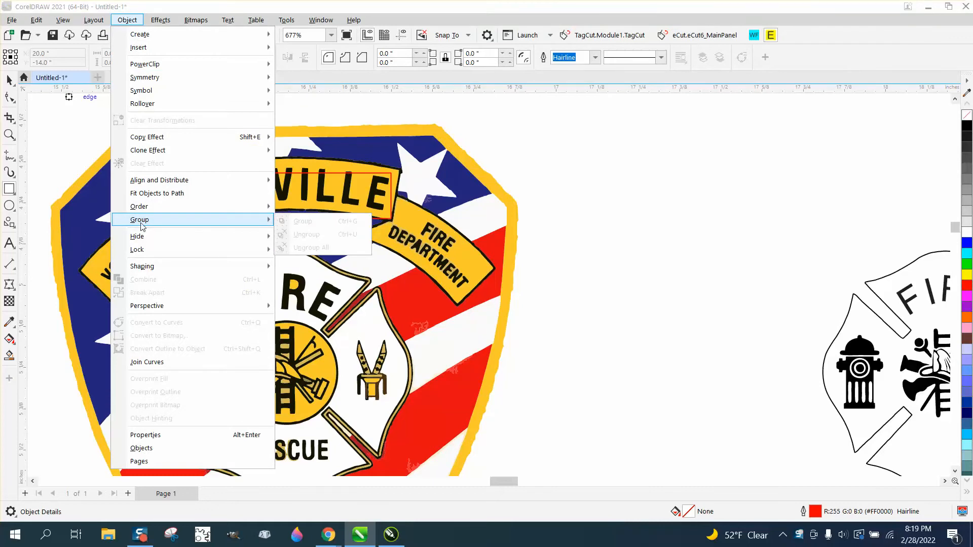
{"action": "left_click", "coordinate": [65, 167]}
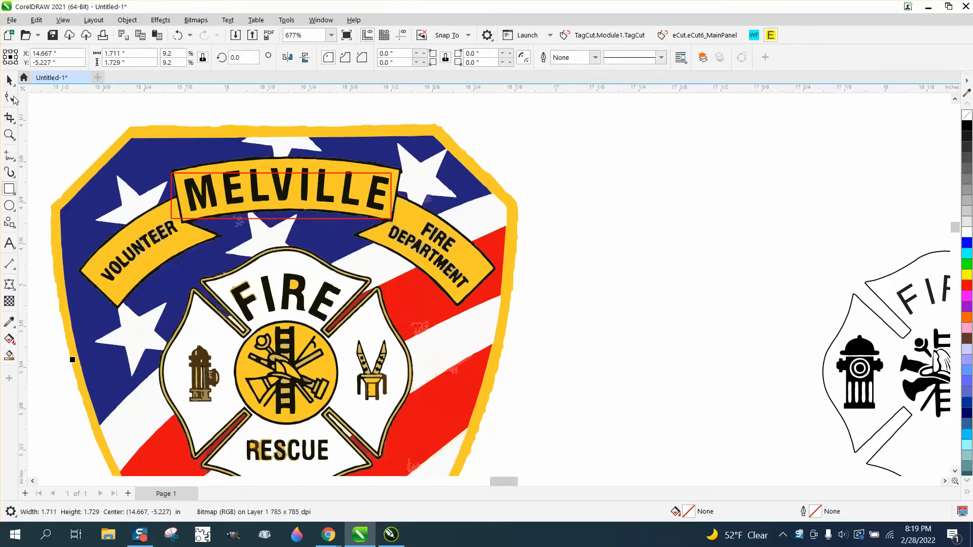
{"action": "left_click", "coordinate": [9, 80]}
{"action": "left_click", "coordinate": [182, 176]}
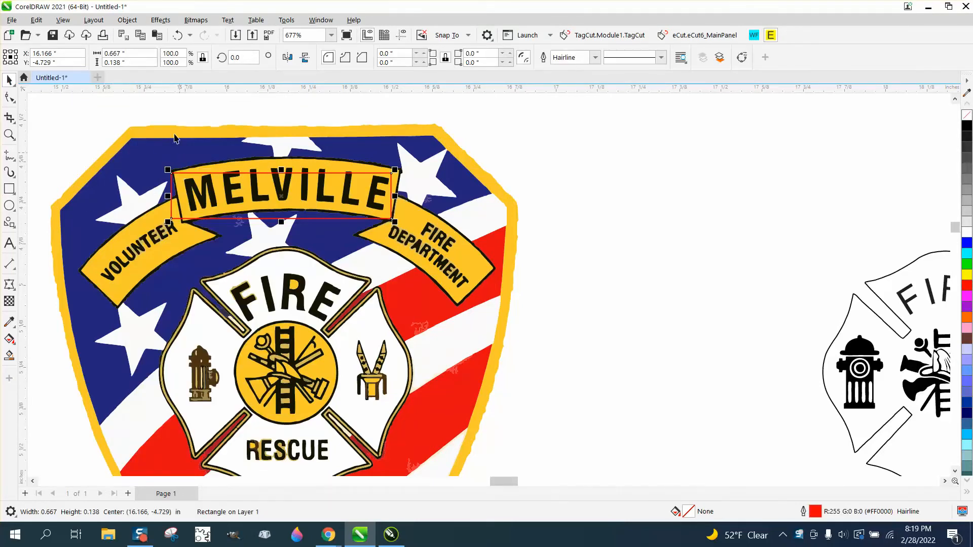
{"action": "left_click", "coordinate": [128, 20]}
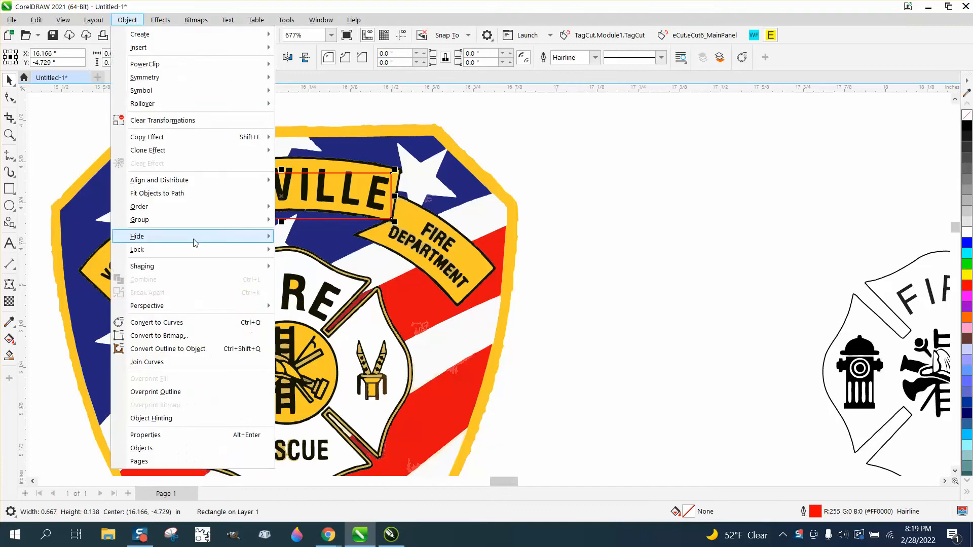
{"action": "left_click", "coordinate": [186, 322]}
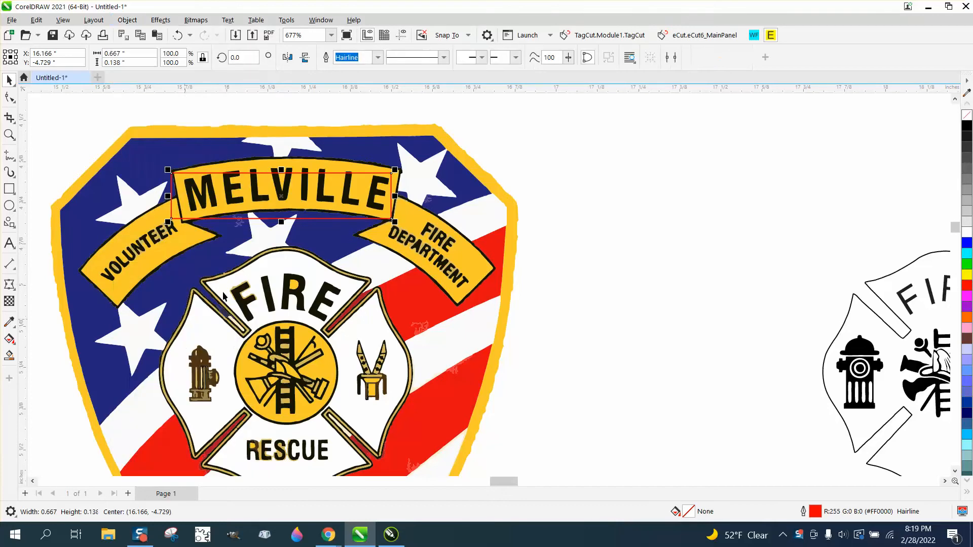
Move the converted rectangle's corner nodes onto the MELVILLE banner's corners so its sides follow the slanted ends.
{"action": "left_click", "coordinate": [9, 134]}
{"action": "left_click_drag", "start_coordinate": [175, 143], "coordinate": [452, 261]}
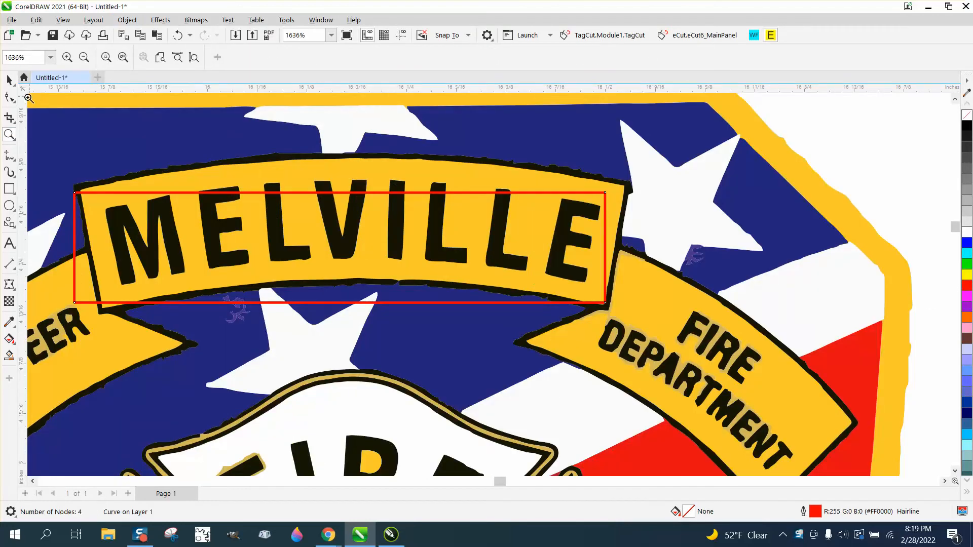
{"action": "left_click", "coordinate": [9, 97]}
{"action": "left_click_drag", "start_coordinate": [605, 193], "coordinate": [624, 186]}
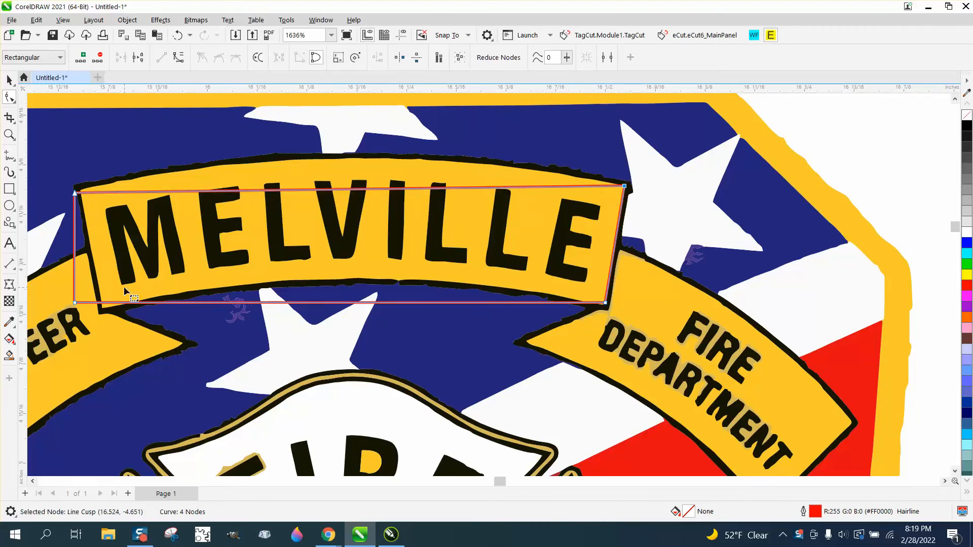
{"action": "left_click_drag", "start_coordinate": [75, 303], "coordinate": [98, 309]}
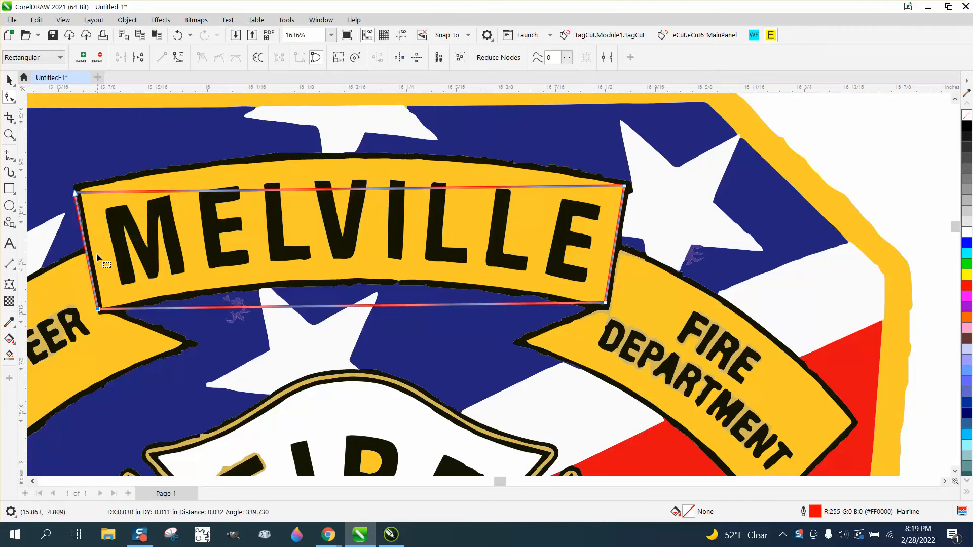
{"action": "left_click_drag", "start_coordinate": [96, 255], "coordinate": [97, 254]}
{"action": "left_click_drag", "start_coordinate": [76, 193], "coordinate": [78, 184]}
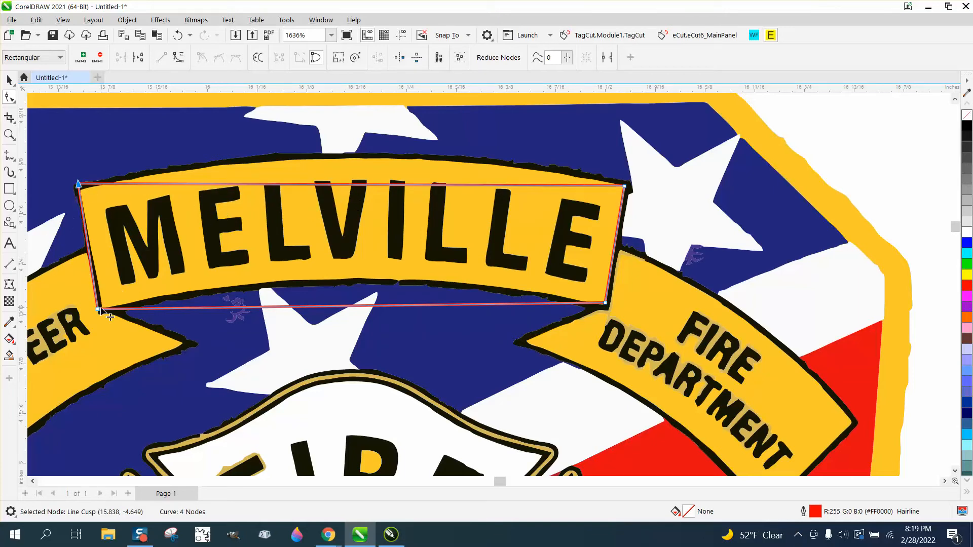
{"action": "left_click_drag", "start_coordinate": [100, 309], "coordinate": [100, 315]}
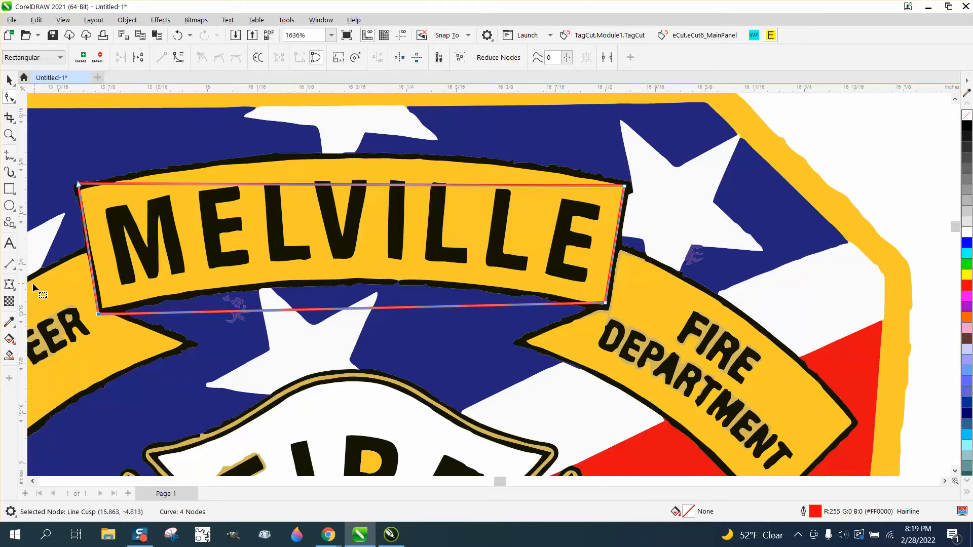
Apply a single-arc envelope to the MELVILLE outline and bow its top and bottom edges upward along the banner.
{"action": "left_click", "coordinate": [9, 284]}
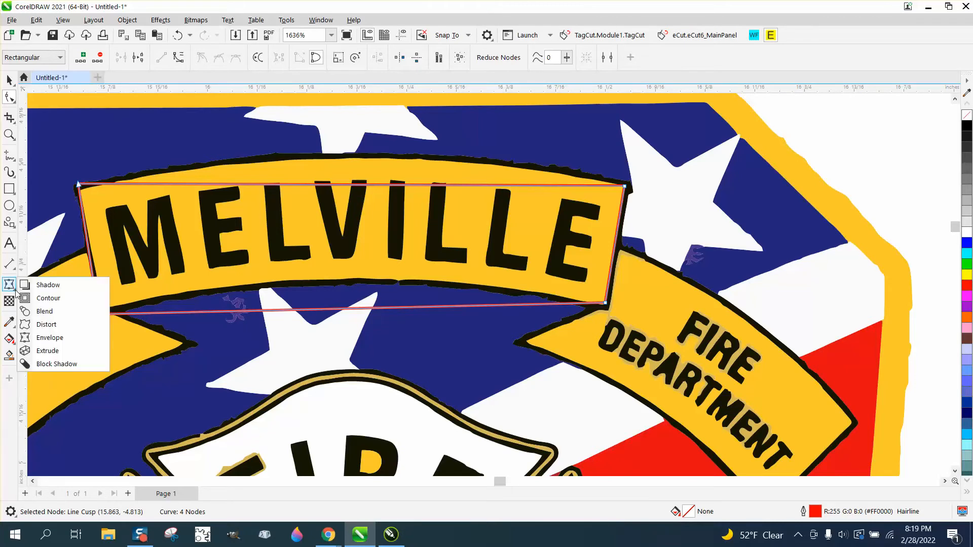
{"action": "left_click", "coordinate": [49, 337]}
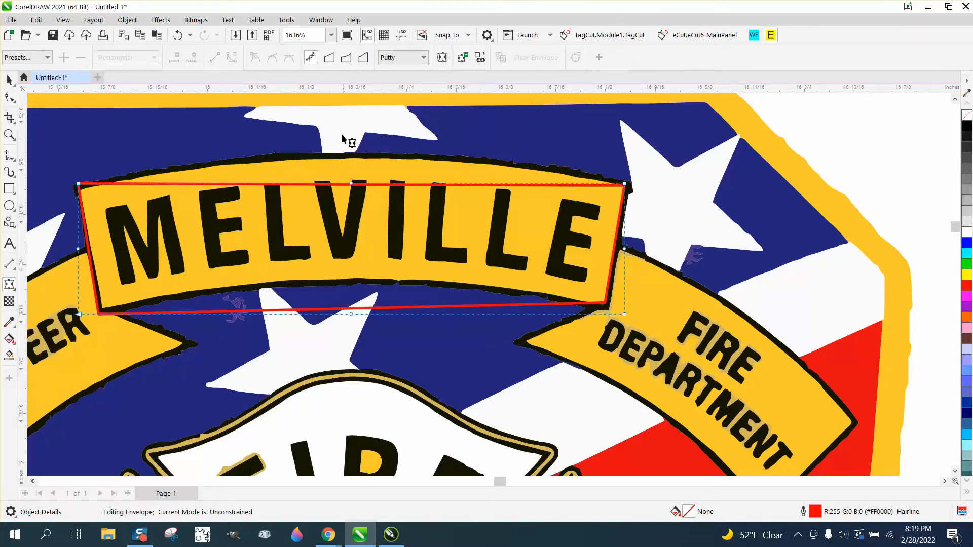
{"action": "left_click", "coordinate": [346, 58]}
{"action": "left_click_drag", "start_coordinate": [351, 182], "coordinate": [354, 172]}
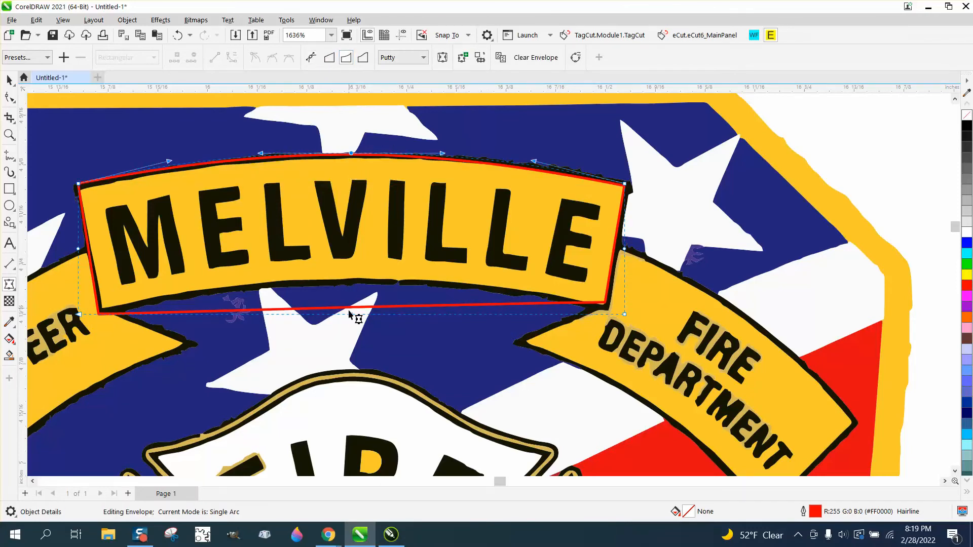
{"action": "left_click_drag", "start_coordinate": [352, 315], "coordinate": [354, 279]}
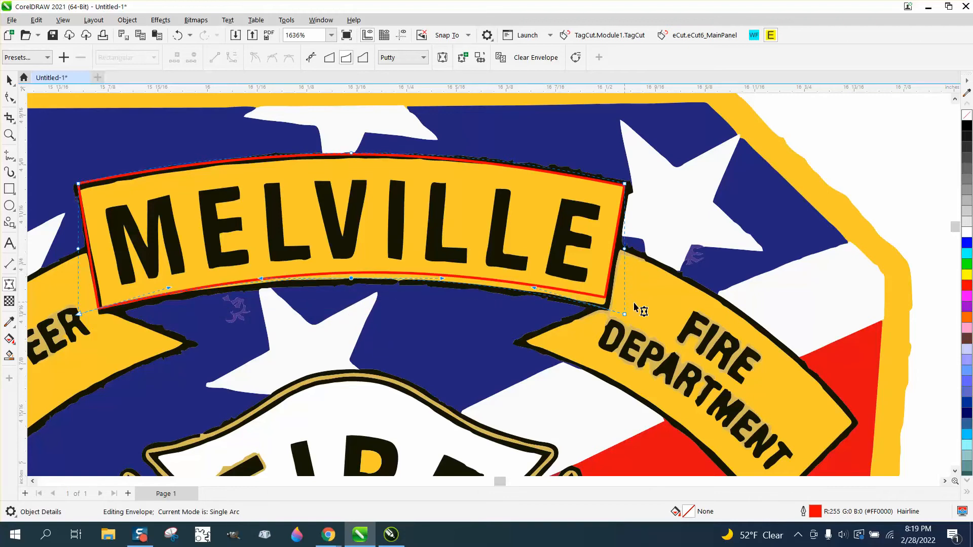
Fine-tune the envelope's lower-right corner and bottom midpoint so the outline follows the MELVILLE banner's lower edge.
{"action": "left_click_drag", "start_coordinate": [626, 315], "coordinate": [626, 303]}
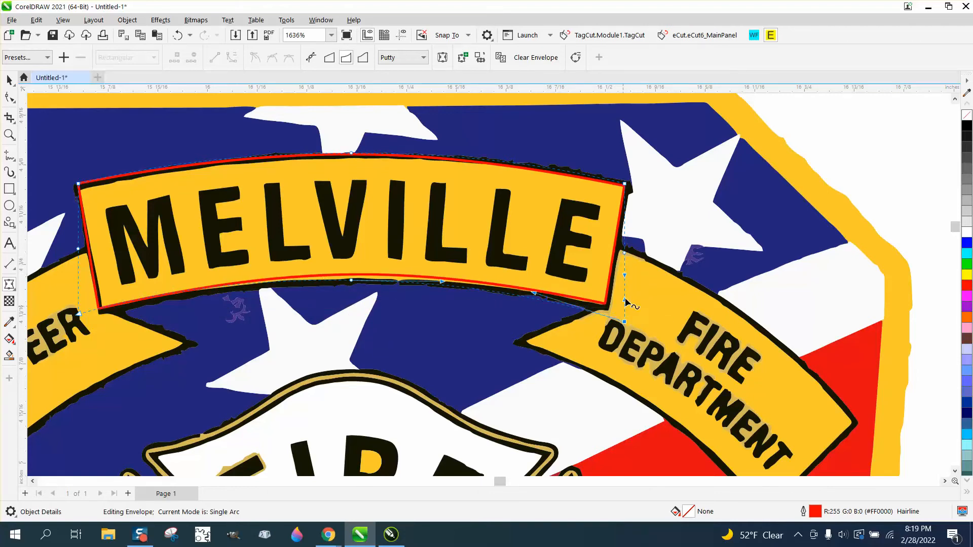
{"action": "left_click", "coordinate": [614, 263]}
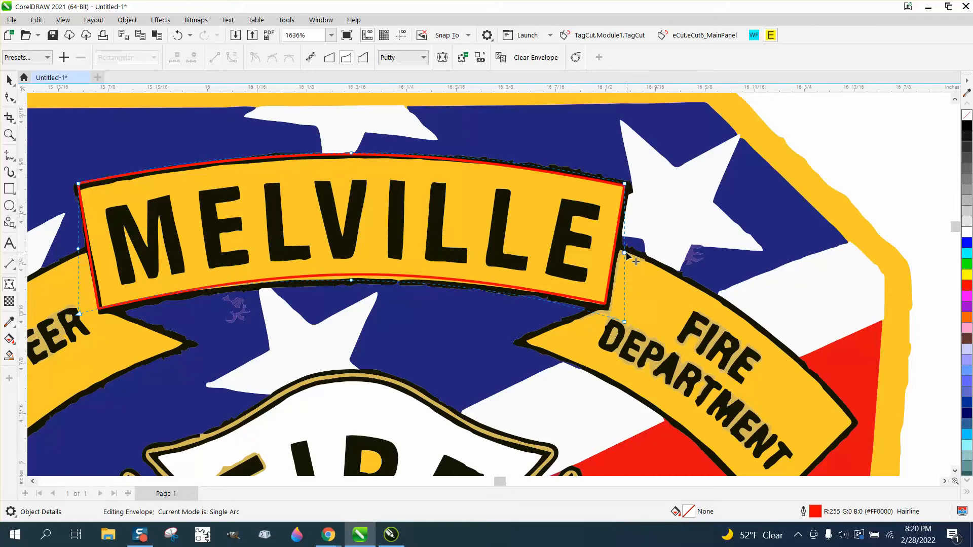
{"action": "left_click", "coordinate": [626, 254]}
{"action": "left_click", "coordinate": [78, 249]}
{"action": "left_click_drag", "start_coordinate": [351, 282], "coordinate": [353, 287]}
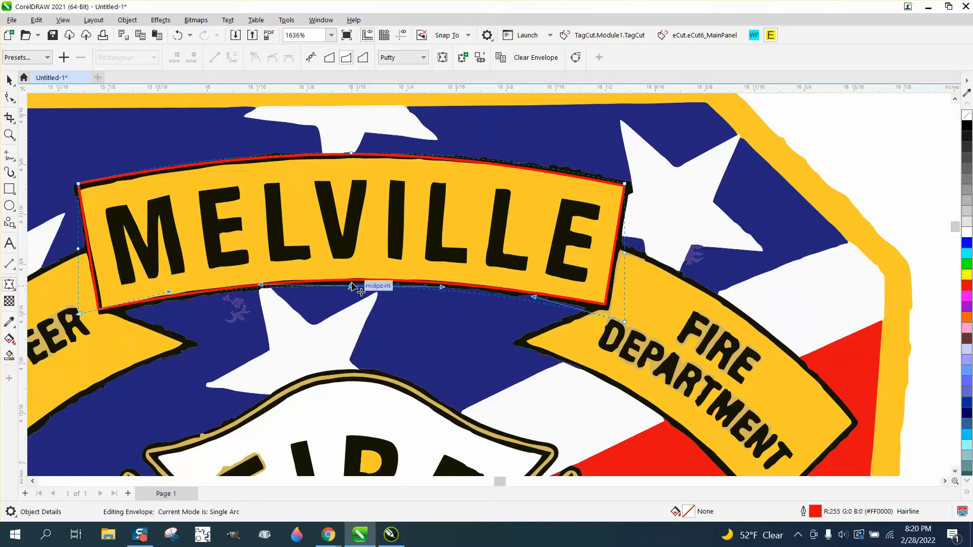
Draw a rectangle about 0.322 by 0.158 inches beside the FIRE DEPARTMENT banner and convert it to curves.
{"action": "scroll", "coordinate": [349, 284], "scroll_direction": "down", "scroll_amount": 3}
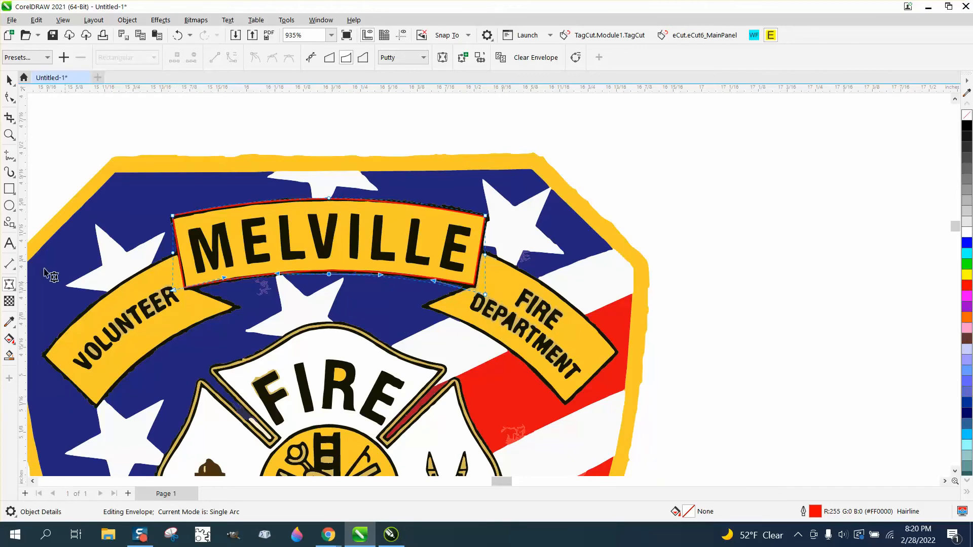
{"action": "left_click", "coordinate": [10, 136]}
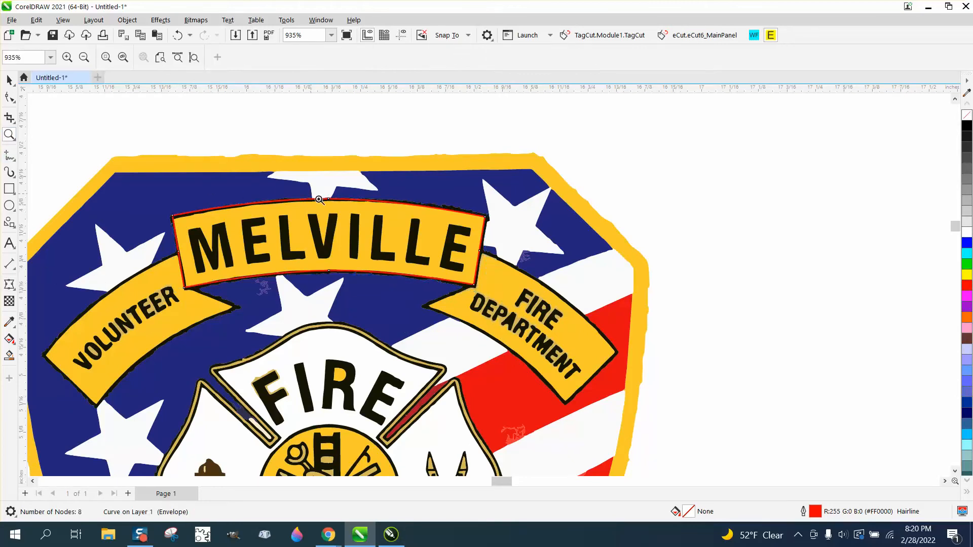
{"action": "left_click_drag", "start_coordinate": [319, 199], "coordinate": [760, 461]}
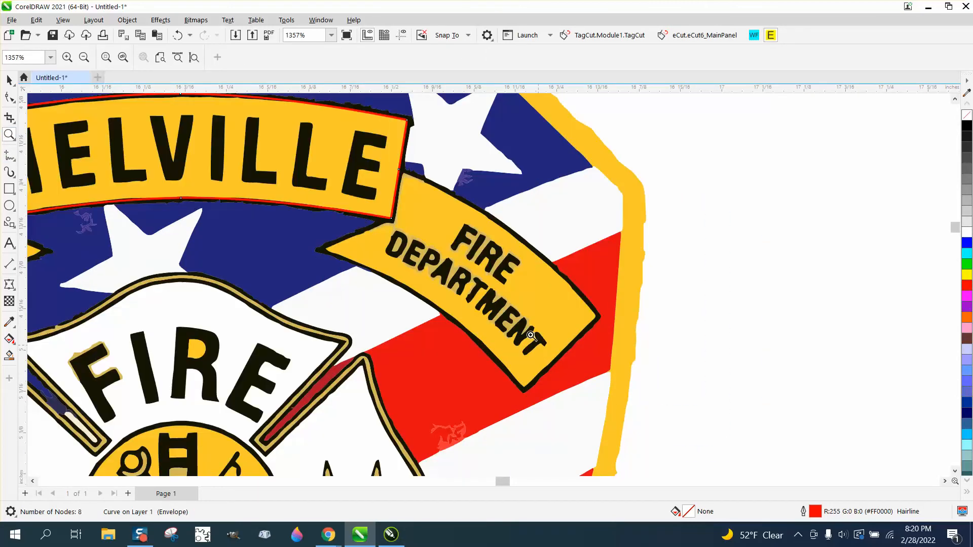
{"action": "left_click", "coordinate": [9, 189]}
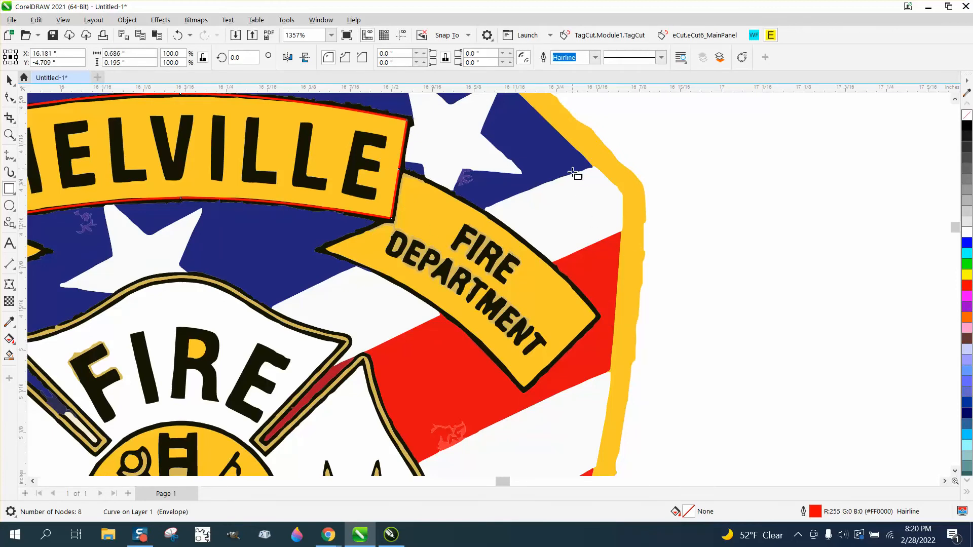
{"action": "left_click_drag", "start_coordinate": [571, 174], "coordinate": [784, 279]}
{"action": "left_click", "coordinate": [9, 80]}
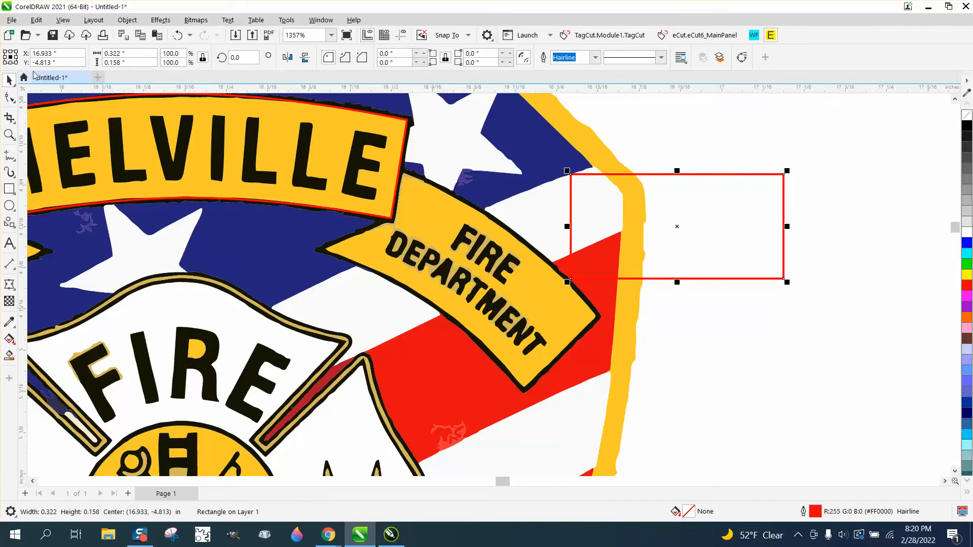
{"action": "left_click", "coordinate": [128, 19]}
{"action": "left_click", "coordinate": [156, 322]}
Rotate the new four-sided curve to about 321.8 degrees and move it onto the FIRE DEPARTMENT banner.
{"action": "left_click", "coordinate": [680, 229]}
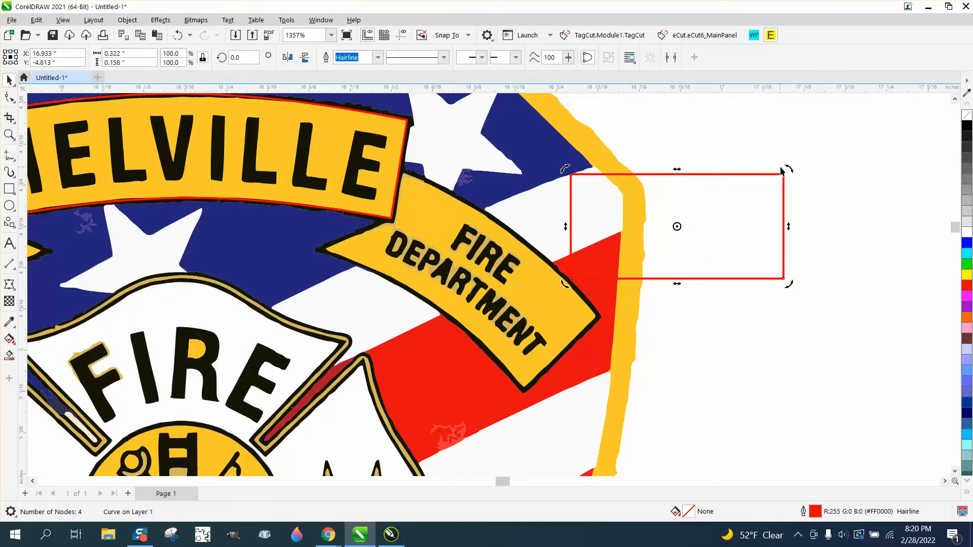
{"action": "left_click_drag", "start_coordinate": [780, 171], "coordinate": [803, 238]}
{"action": "left_click", "coordinate": [735, 218]}
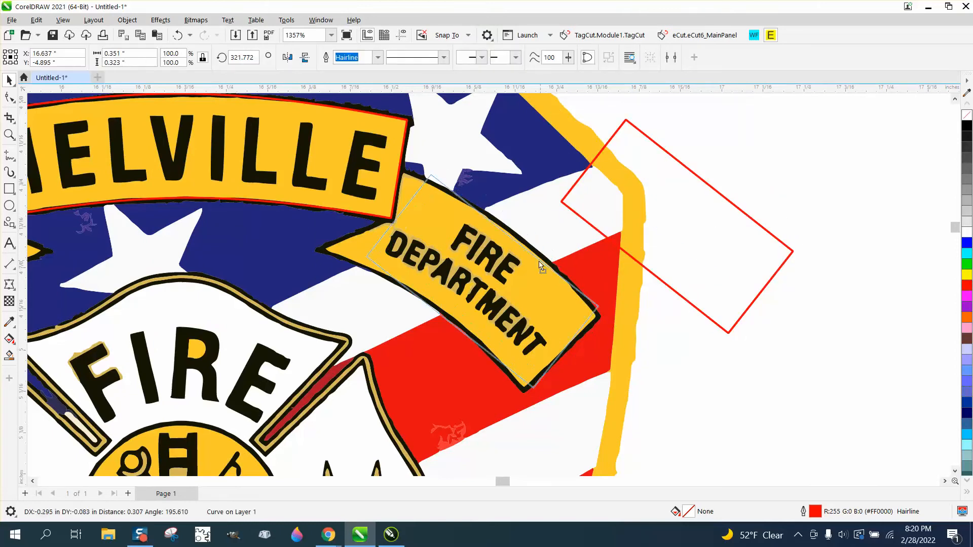
{"action": "left_click_drag", "start_coordinate": [541, 266], "coordinate": [534, 265]}
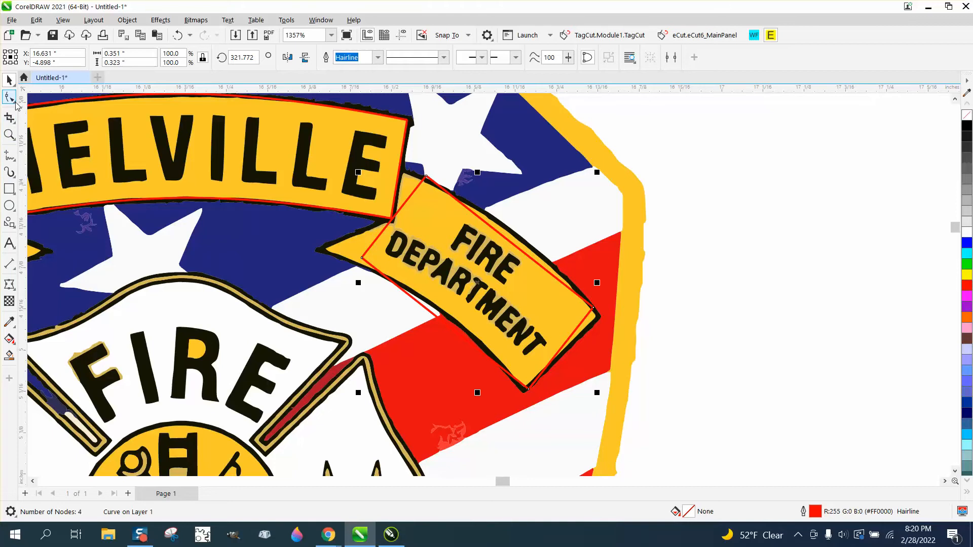
Move the four corner nodes of the rotated outline onto the FIRE DEPARTMENT banner's corners and pointed tail.
{"action": "left_click", "coordinate": [11, 97]}
{"action": "left_click_drag", "start_coordinate": [362, 258], "coordinate": [321, 253]}
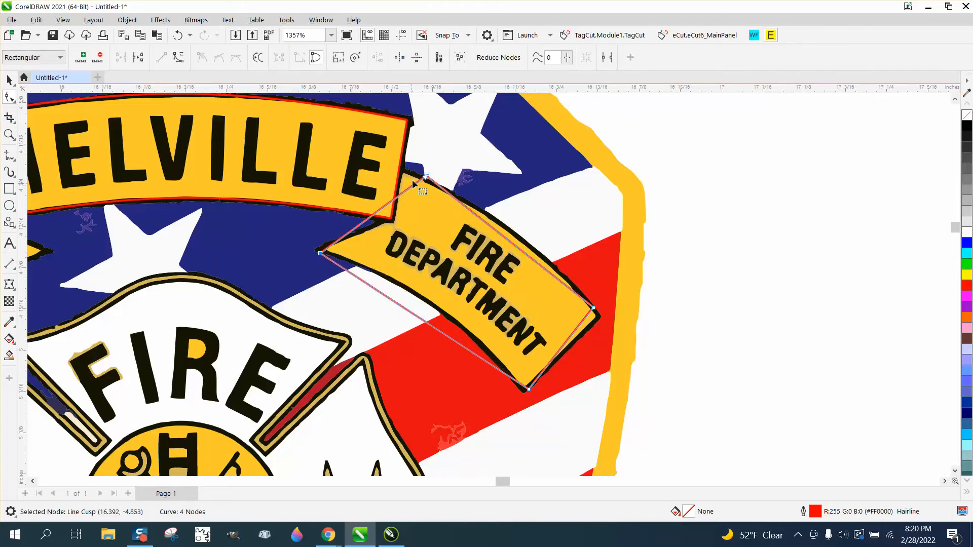
{"action": "left_click_drag", "start_coordinate": [425, 177], "coordinate": [406, 172]}
{"action": "left_click_drag", "start_coordinate": [594, 309], "coordinate": [601, 317]}
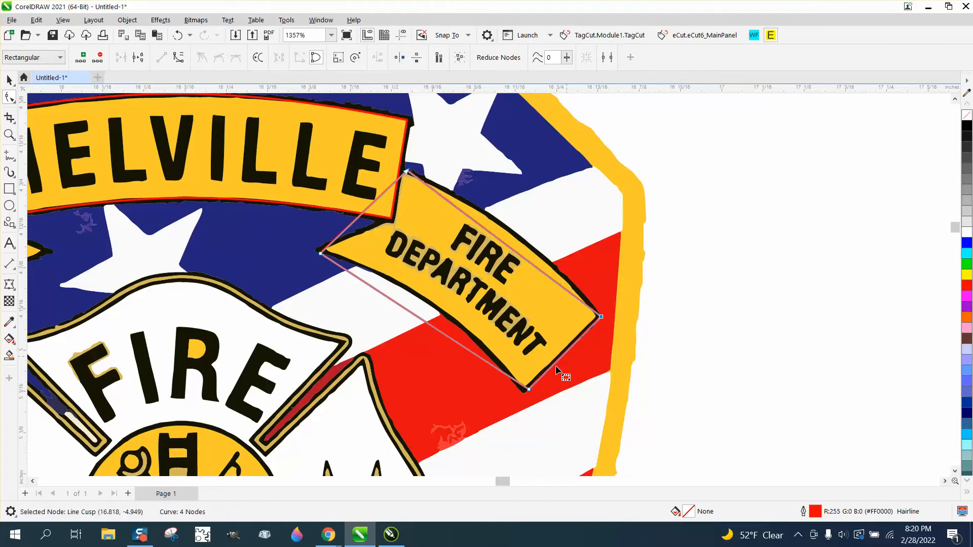
{"action": "left_click_drag", "start_coordinate": [528, 390], "coordinate": [521, 388]}
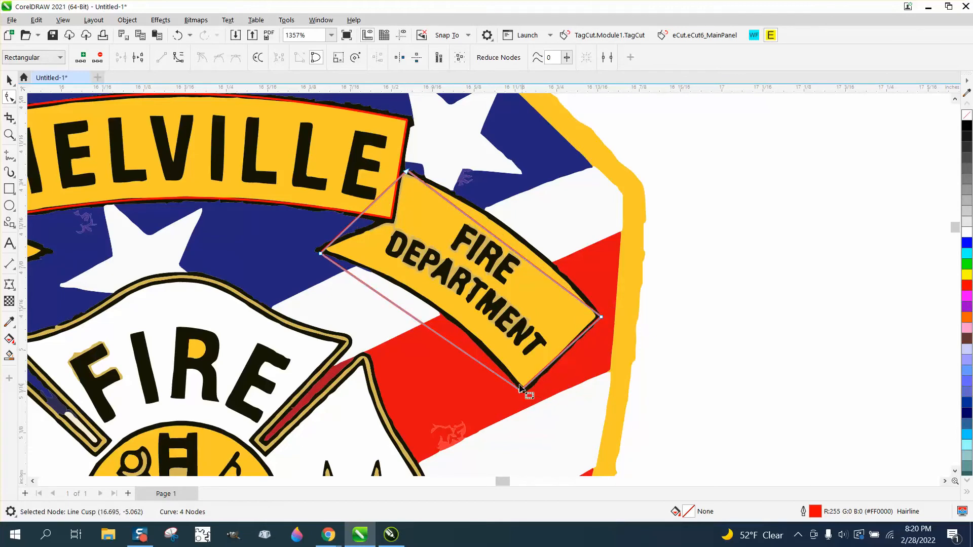
Add a node on the outline's upper-left side and fit that side to where the FIRE DEPARTMENT banner meets the MELVILLE banner.
{"action": "double_click", "coordinate": [371, 209]}
{"action": "left_click_drag", "start_coordinate": [370, 209], "coordinate": [394, 221]}
{"action": "left_click_drag", "start_coordinate": [407, 173], "coordinate": [400, 172]}
{"action": "left_click_drag", "start_coordinate": [394, 222], "coordinate": [392, 219]}
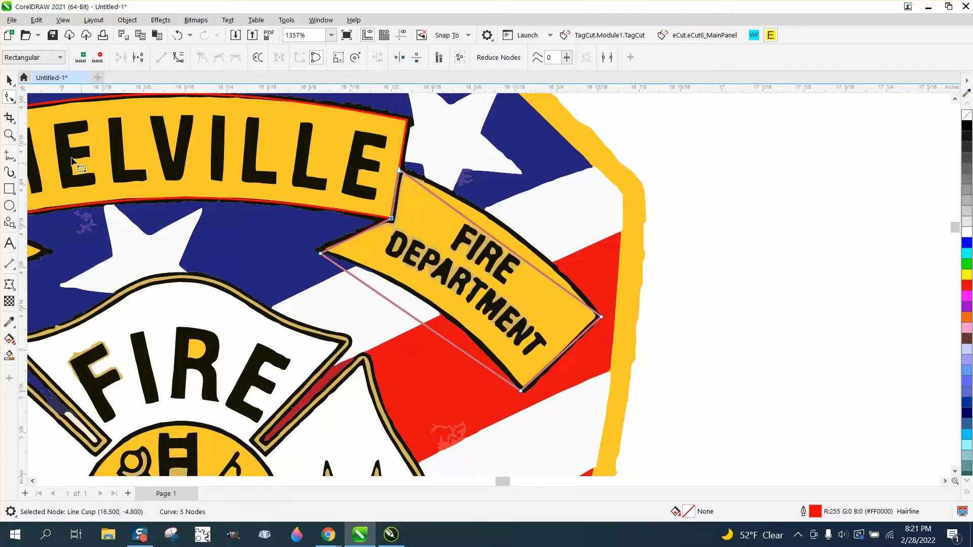
{"action": "left_click", "coordinate": [9, 285]}
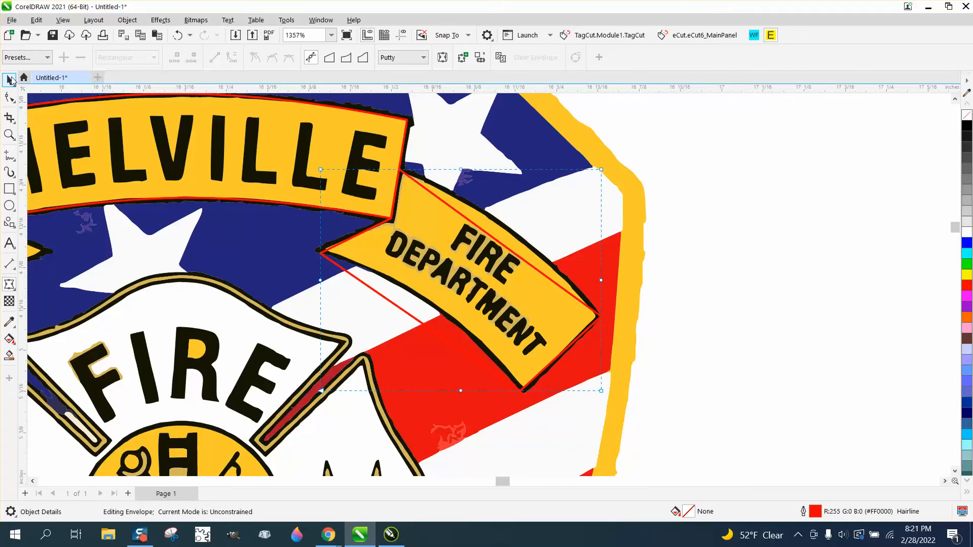
{"action": "left_click", "coordinate": [11, 80]}
{"action": "scroll", "coordinate": [538, 265], "scroll_direction": "down", "scroll_amount": 5}
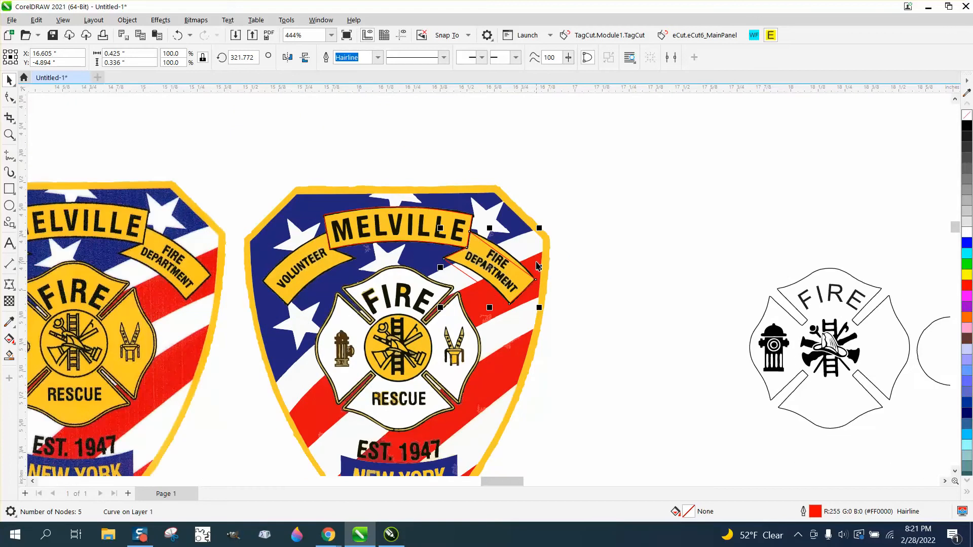
Unlock all the locked artwork of the patch copy that carries the red outlines.
{"action": "scroll", "coordinate": [538, 265], "scroll_direction": "down", "scroll_amount": 1}
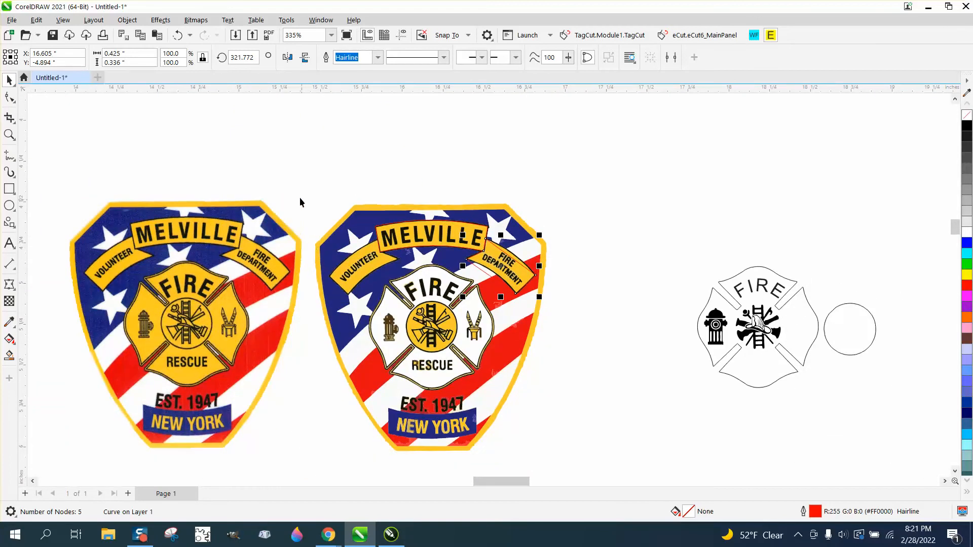
{"action": "left_click_drag", "start_coordinate": [296, 180], "coordinate": [612, 467]}
{"action": "left_click", "coordinate": [127, 20]}
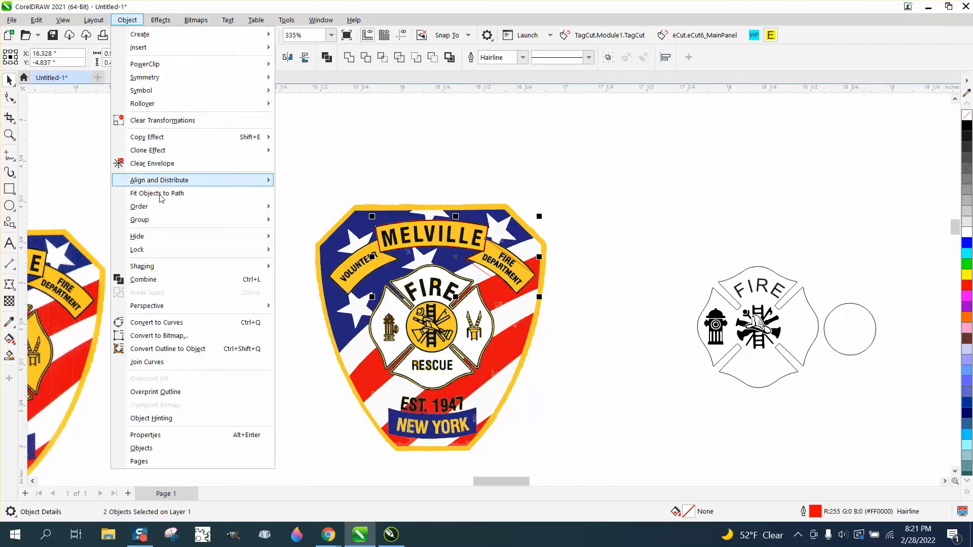
{"action": "mouse_move", "coordinate": [159, 252]}
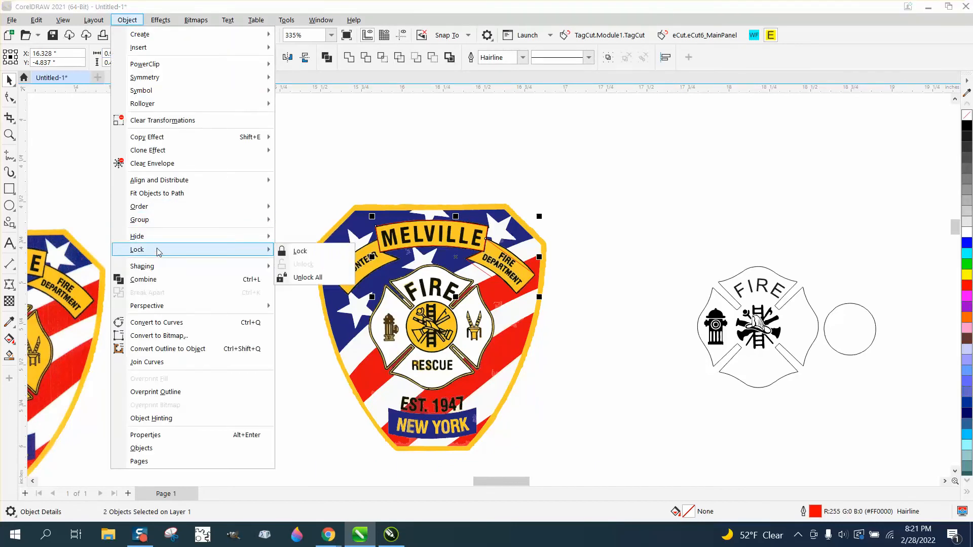
{"action": "left_click", "coordinate": [304, 277]}
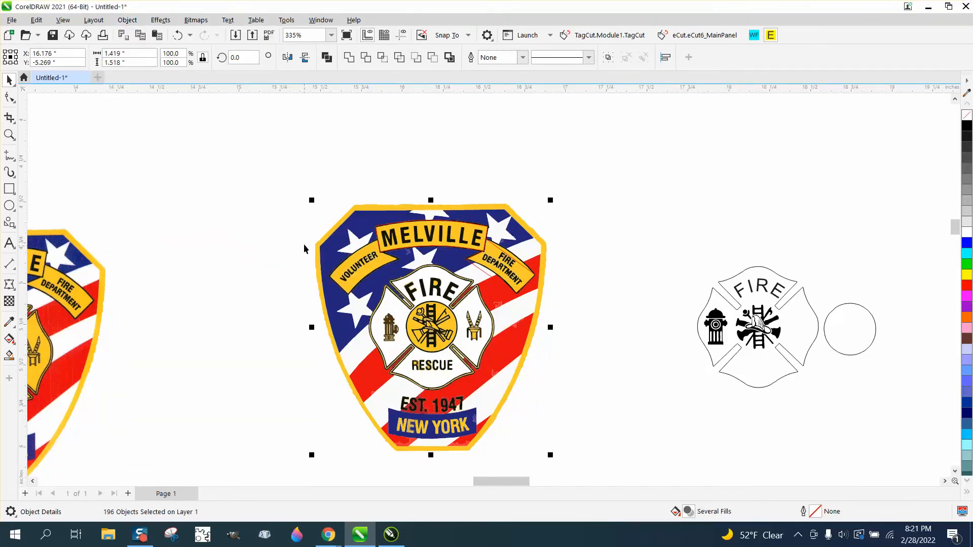
Select the patch together with its red outlines and rotate it about 35.13 degrees so the FIRE DEPARTMENT banner is level.
{"action": "left_click_drag", "start_coordinate": [297, 181], "coordinate": [575, 473]}
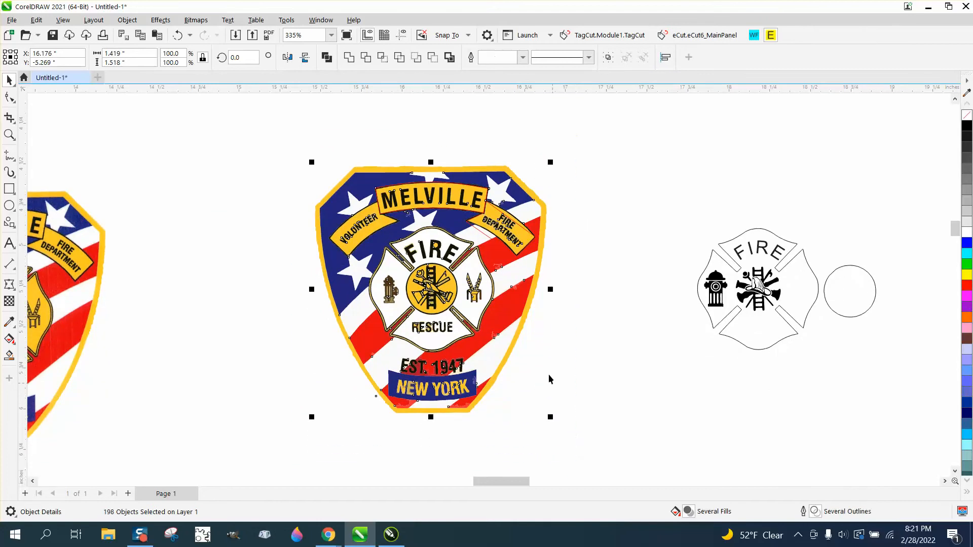
{"action": "left_click_drag", "start_coordinate": [476, 318], "coordinate": [495, 290]}
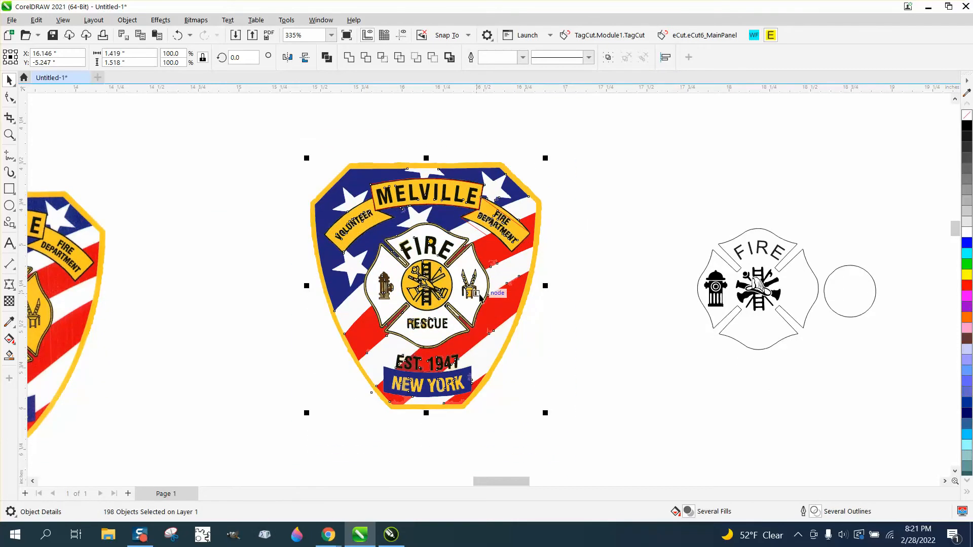
{"action": "left_click", "coordinate": [495, 290]}
{"action": "left_click_drag", "start_coordinate": [547, 157], "coordinate": [460, 131]}
{"action": "left_click_drag", "start_coordinate": [532, 137], "coordinate": [527, 136]}
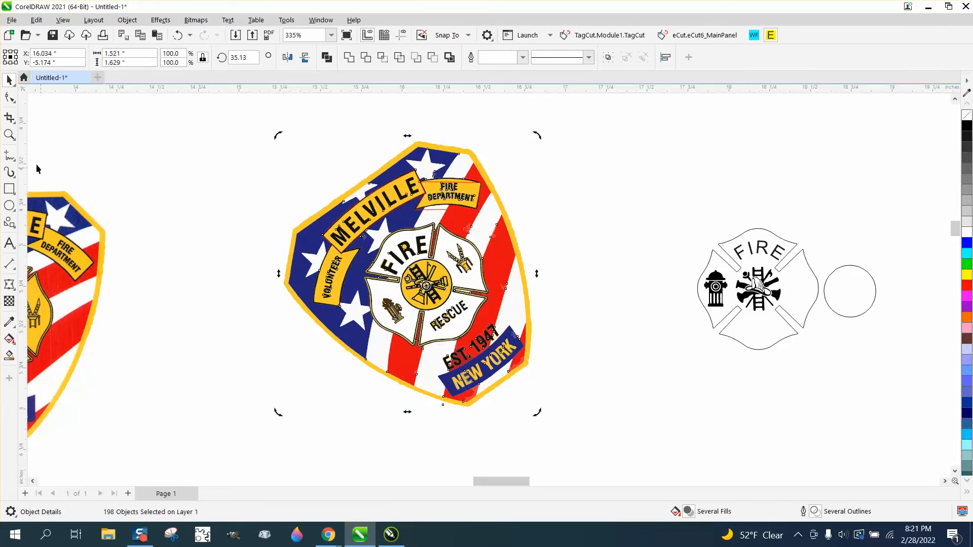
Select only the red outline on the FIRE DEPARTMENT banner and open it for envelope editing.
{"action": "left_click", "coordinate": [9, 135]}
{"action": "left_click_drag", "start_coordinate": [350, 148], "coordinate": [623, 247]}
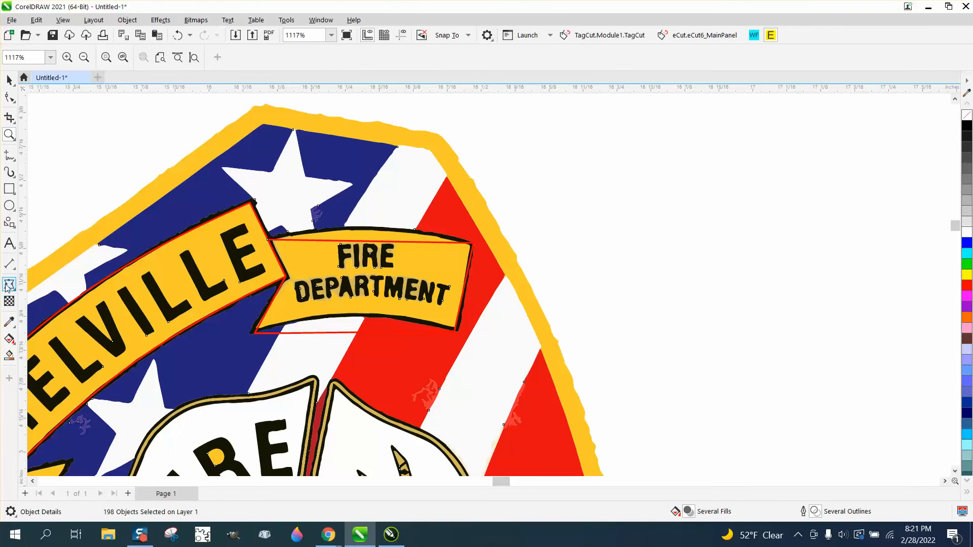
{"action": "key", "text": "F10"}
{"action": "left_click", "coordinate": [8, 80]}
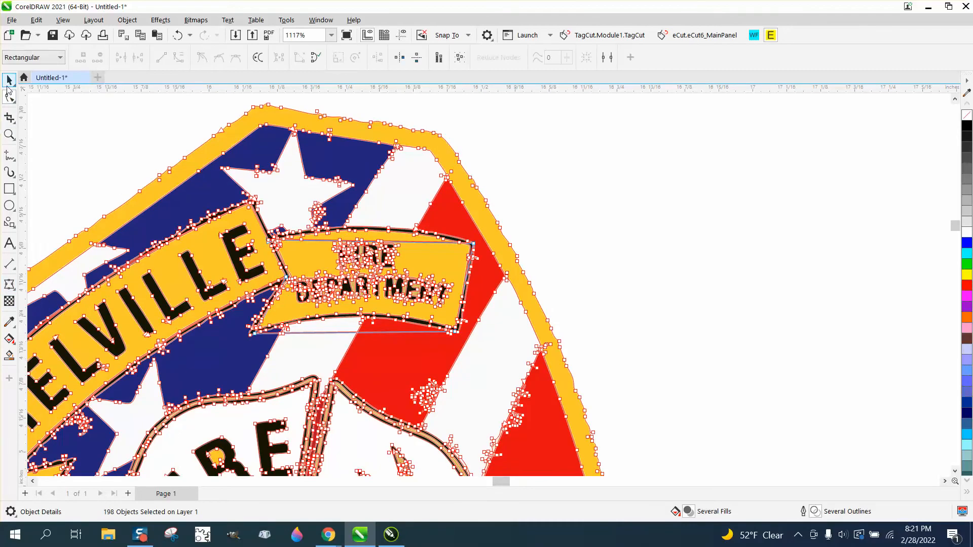
{"action": "left_click", "coordinate": [543, 154]}
{"action": "left_click", "coordinate": [445, 246]}
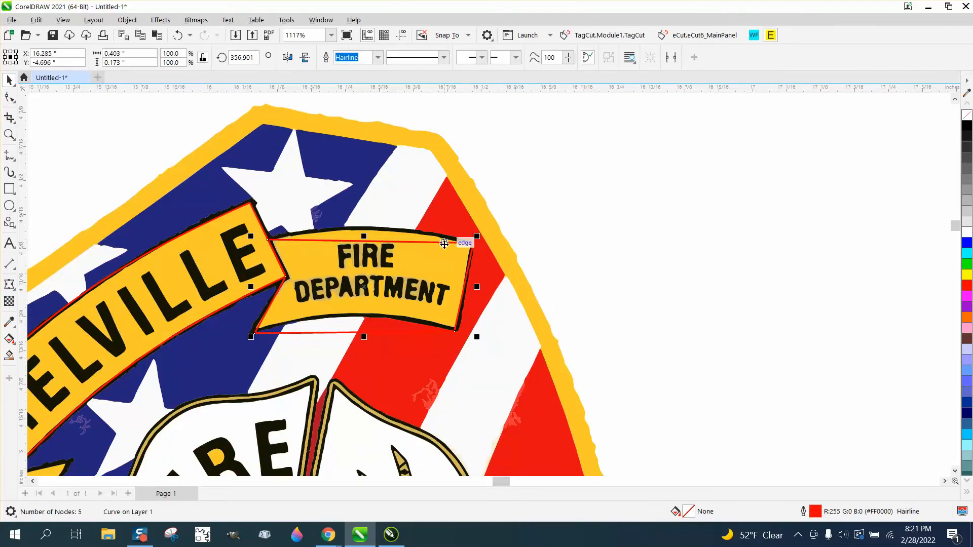
{"action": "left_click", "coordinate": [9, 285]}
{"action": "left_click_drag", "start_coordinate": [364, 239], "coordinate": [366, 230]}
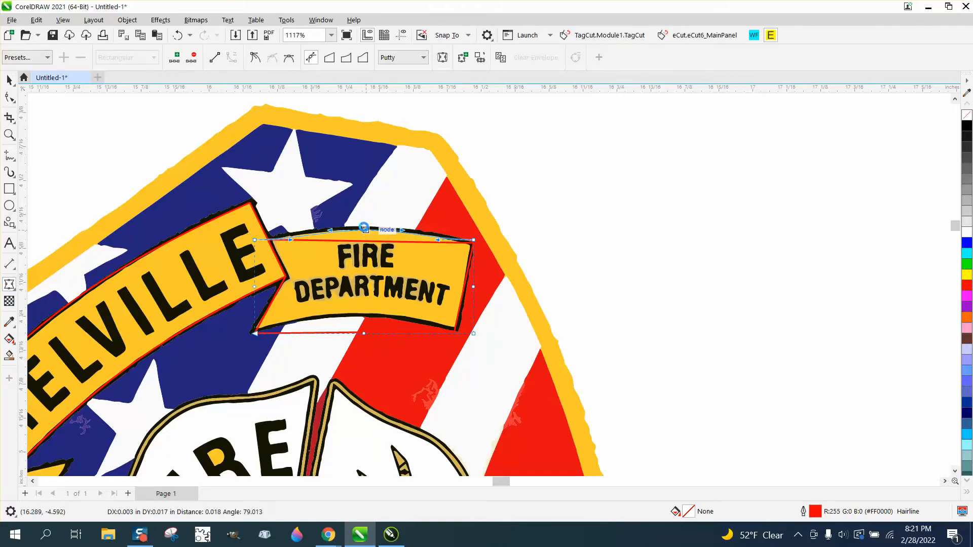
{"action": "left_click", "coordinate": [347, 58]}
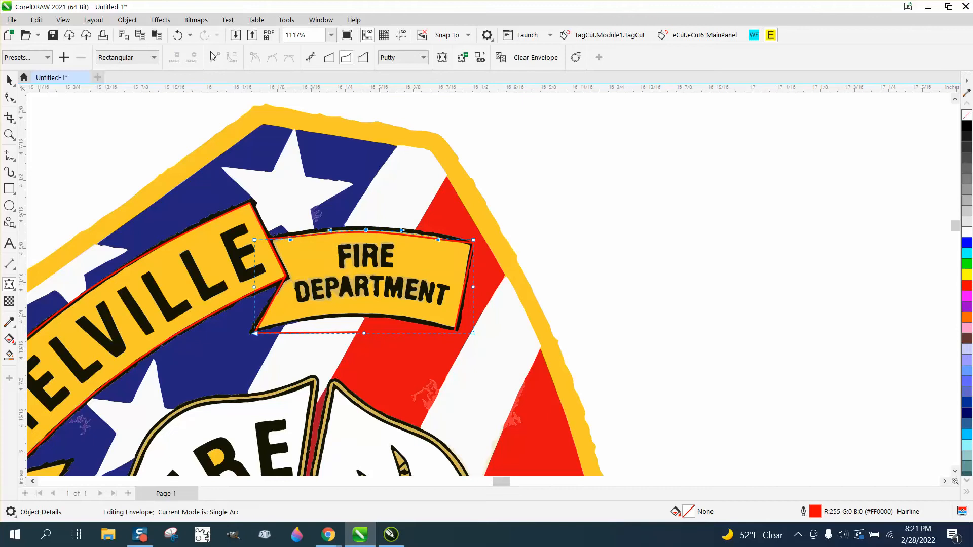
{"action": "left_click", "coordinate": [179, 35]}
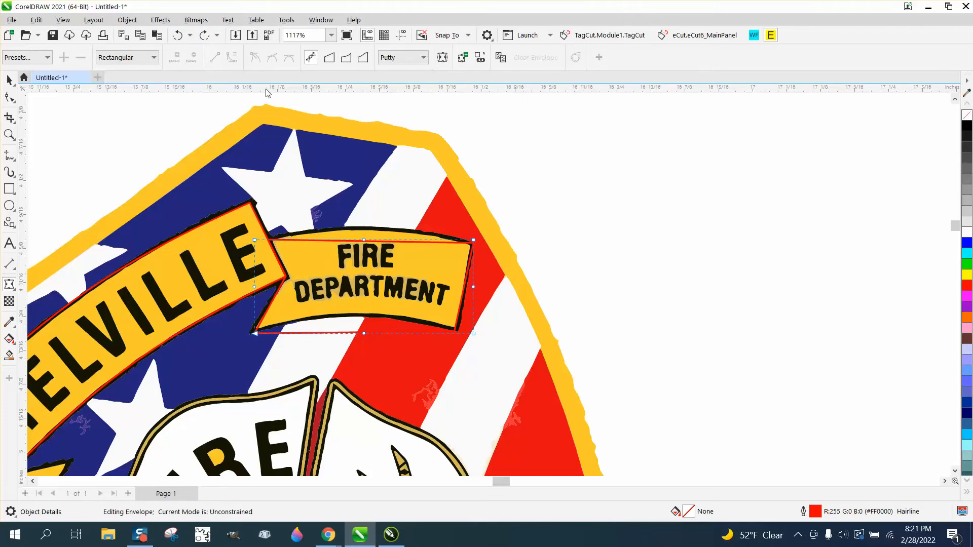
Arch the outline's upper and lower sides along the FIRE DEPARTMENT banner's curved edges with a Single Arc envelope.
{"action": "left_click", "coordinate": [346, 58]}
{"action": "left_click_drag", "start_coordinate": [364, 240], "coordinate": [364, 229]}
{"action": "left_click_drag", "start_coordinate": [365, 333], "coordinate": [365, 318]}
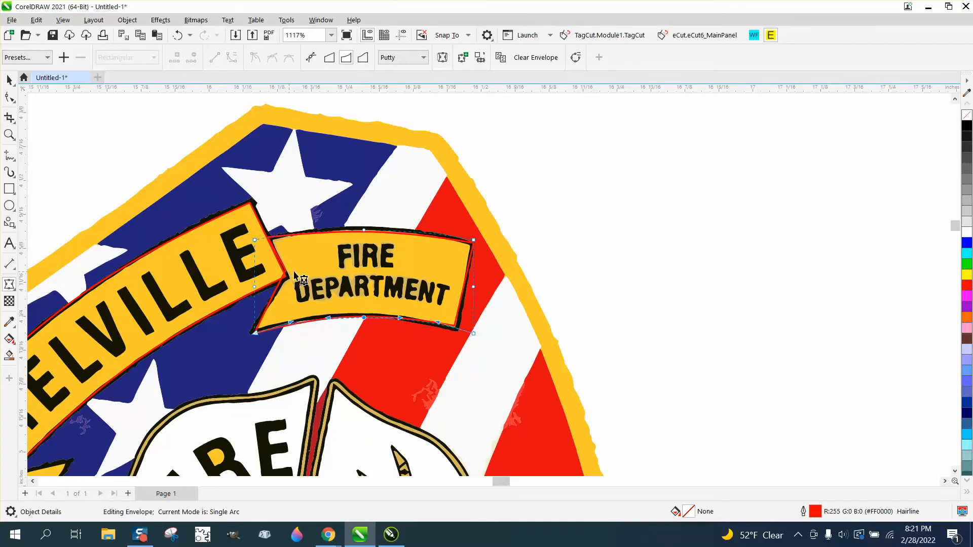
Group the patch with its red outlines and rotate the group back to about 332.8 degrees.
{"action": "scroll", "coordinate": [294, 276], "scroll_direction": "down", "scroll_amount": 4}
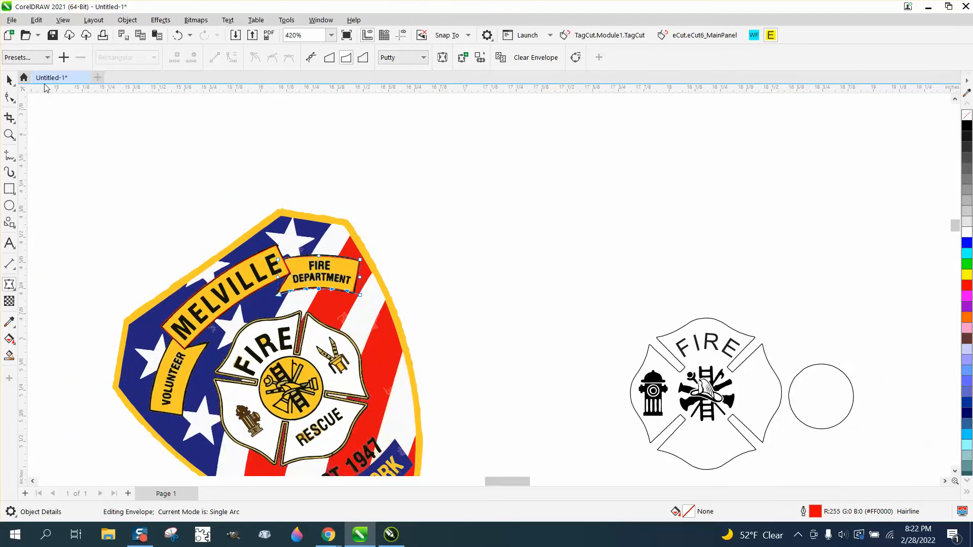
{"action": "left_click", "coordinate": [10, 80]}
{"action": "scroll", "coordinate": [236, 166], "scroll_direction": "down", "scroll_amount": 2}
{"action": "left_click_drag", "start_coordinate": [120, 181], "coordinate": [488, 455]}
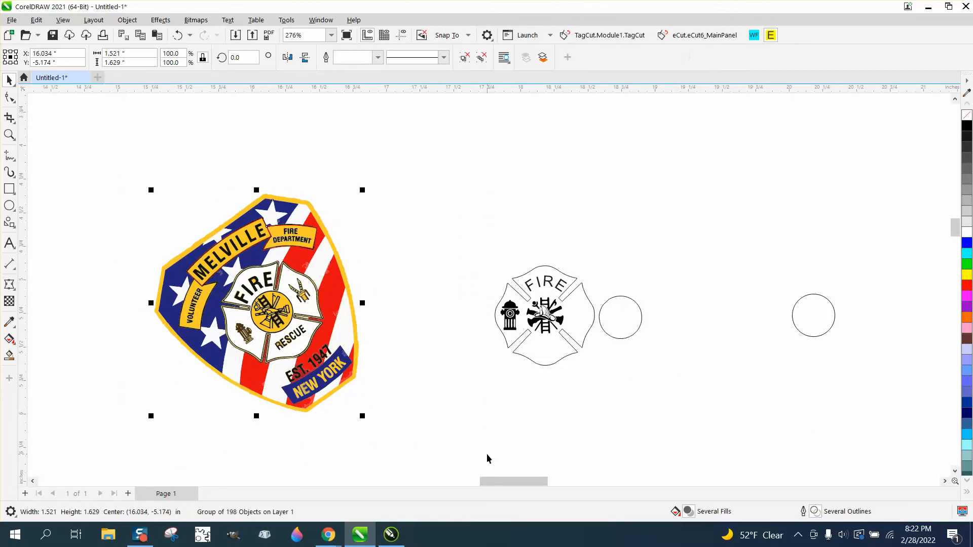
{"action": "left_click", "coordinate": [319, 342]}
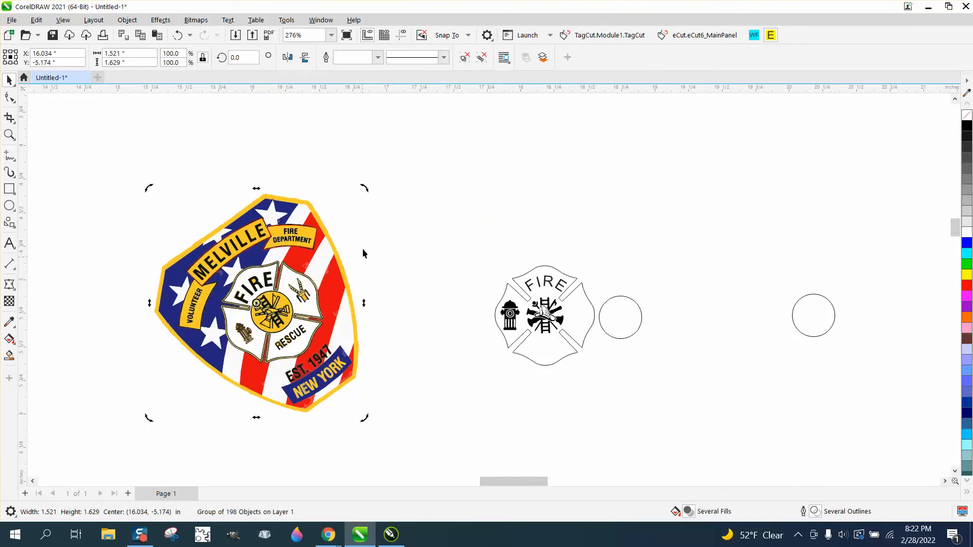
{"action": "left_click_drag", "start_coordinate": [362, 189], "coordinate": [409, 247]}
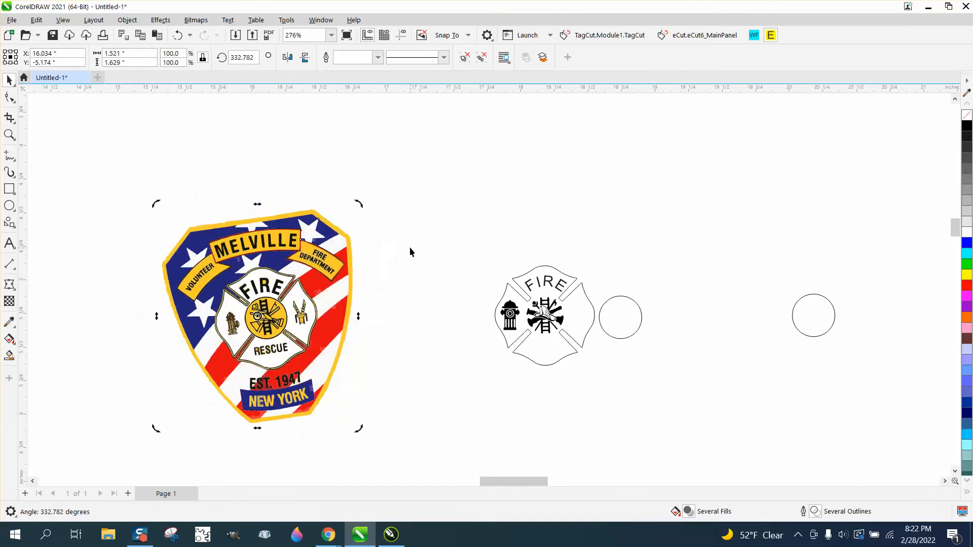
{"action": "double_click", "coordinate": [243, 57]}
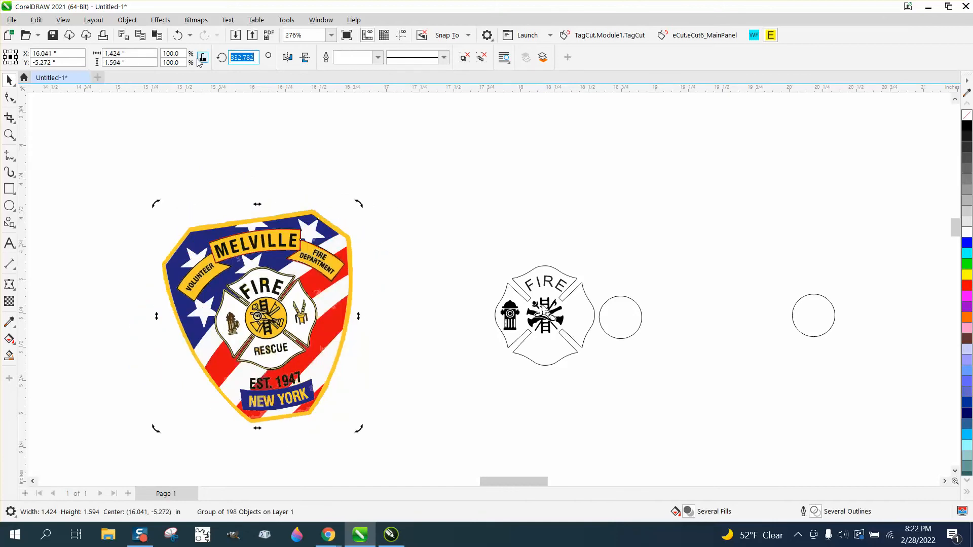
{"action": "type", "text": "0"}
{"action": "key", "text": "Return"}
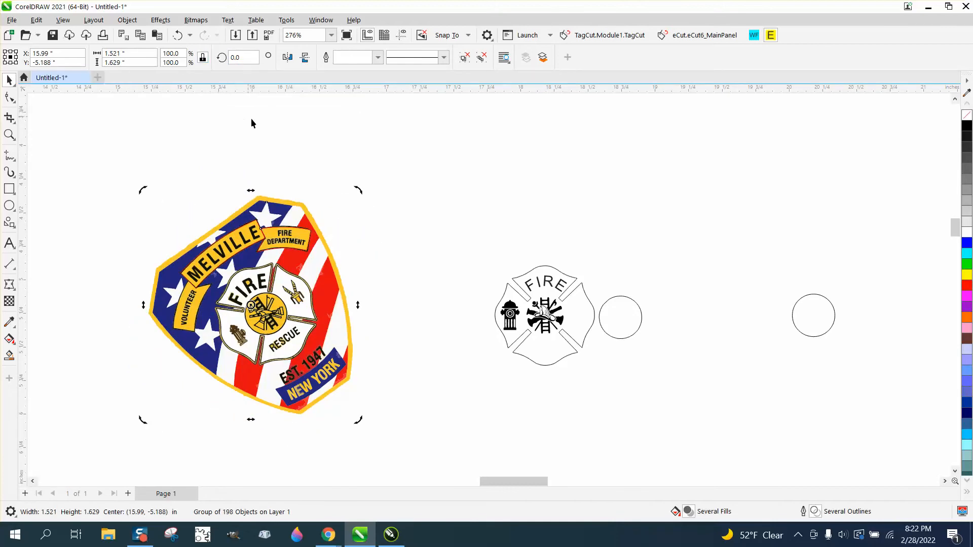
{"action": "left_click", "coordinate": [179, 36]}
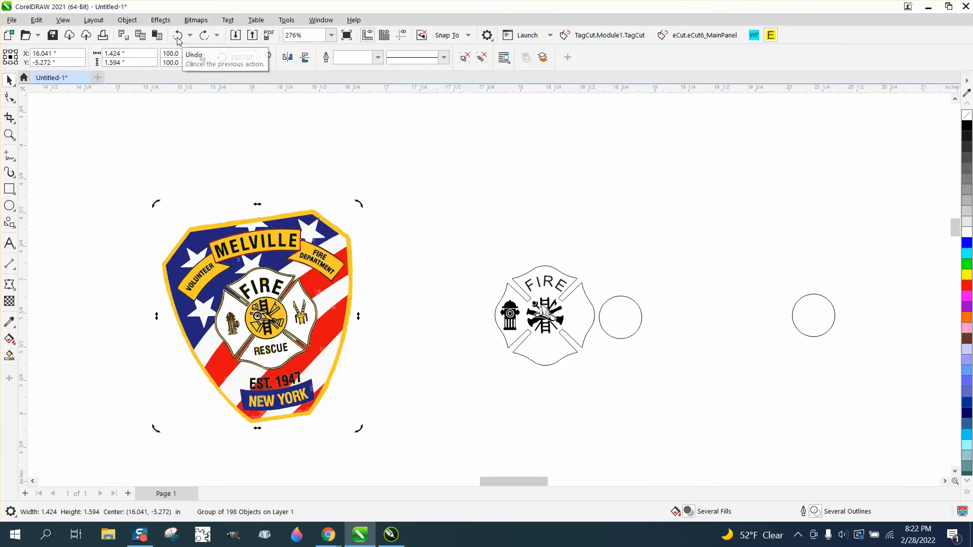
Rotate the grouped patch to about 324.45 degrees so it stands upright, and shift it slightly down and to the left.
{"action": "mouse_move", "coordinate": [359, 204]}
{"action": "left_mouse_down"}
{"action": "mouse_move", "coordinate": [369, 214]}
{"action": "mouse_move", "coordinate": [393, 203]}
{"action": "mouse_move", "coordinate": [367, 209]}
{"action": "left_mouse_up"}
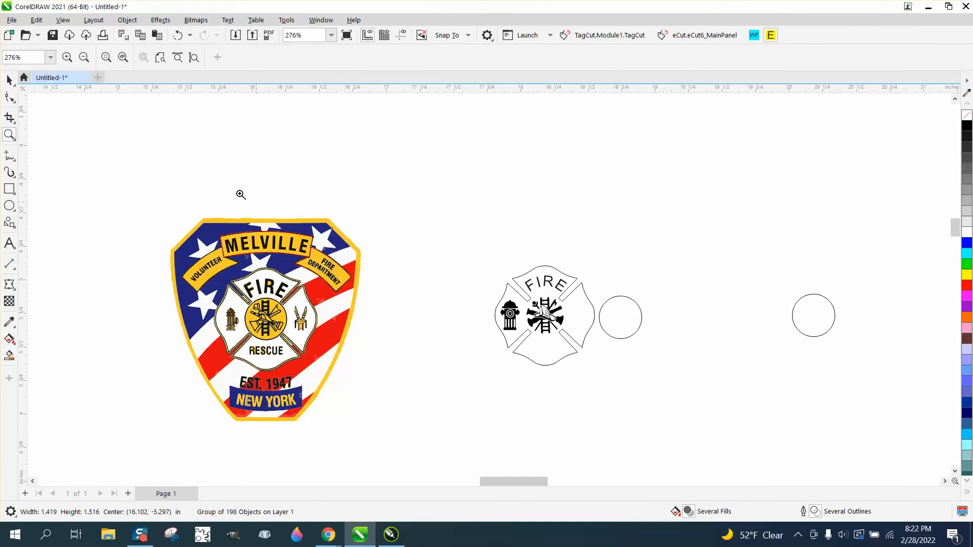
{"action": "left_click", "coordinate": [9, 80]}
{"action": "left_click", "coordinate": [324, 196]}
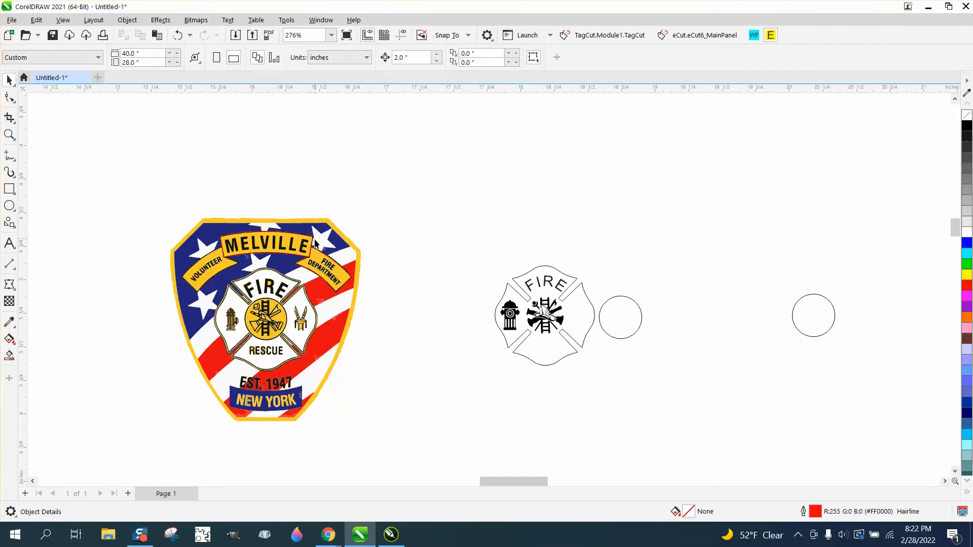
{"action": "left_click", "coordinate": [325, 259]}
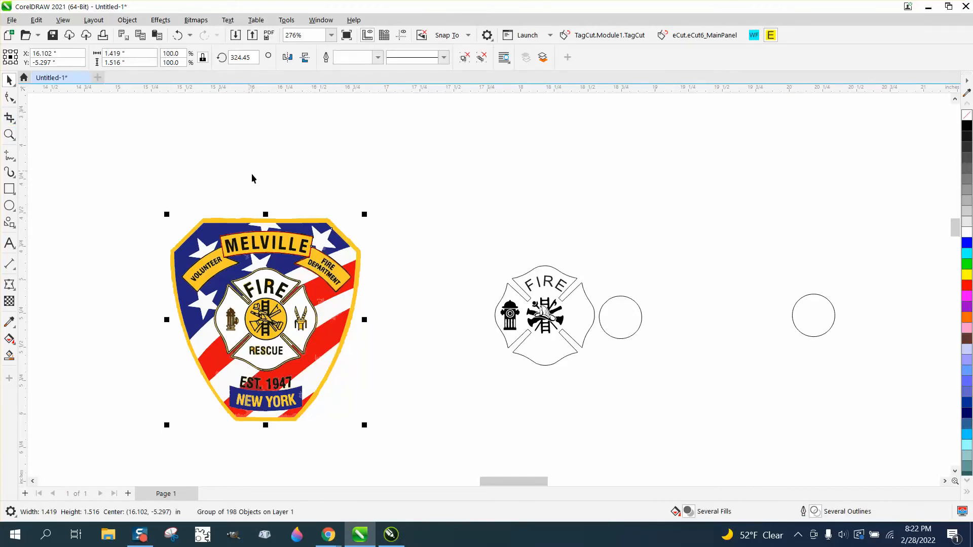
{"action": "mouse_move", "coordinate": [339, 236]}
{"action": "left_mouse_down"}
{"action": "mouse_move", "coordinate": [404, 205]}
{"action": "mouse_move", "coordinate": [542, 176]}
{"action": "mouse_move", "coordinate": [332, 252]}
{"action": "left_mouse_up"}
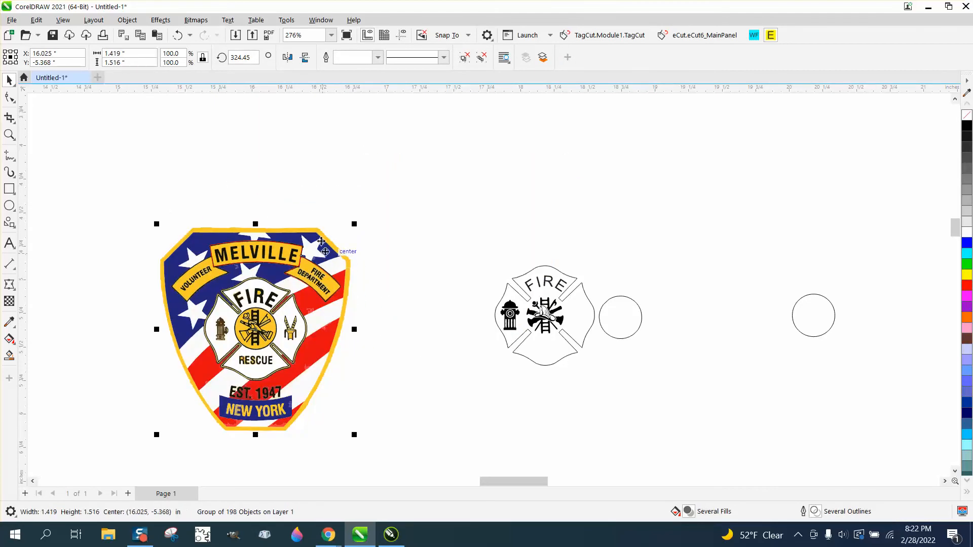
Ungroup all objects in the patch group and clear the selection.
{"action": "left_click", "coordinate": [127, 20]}
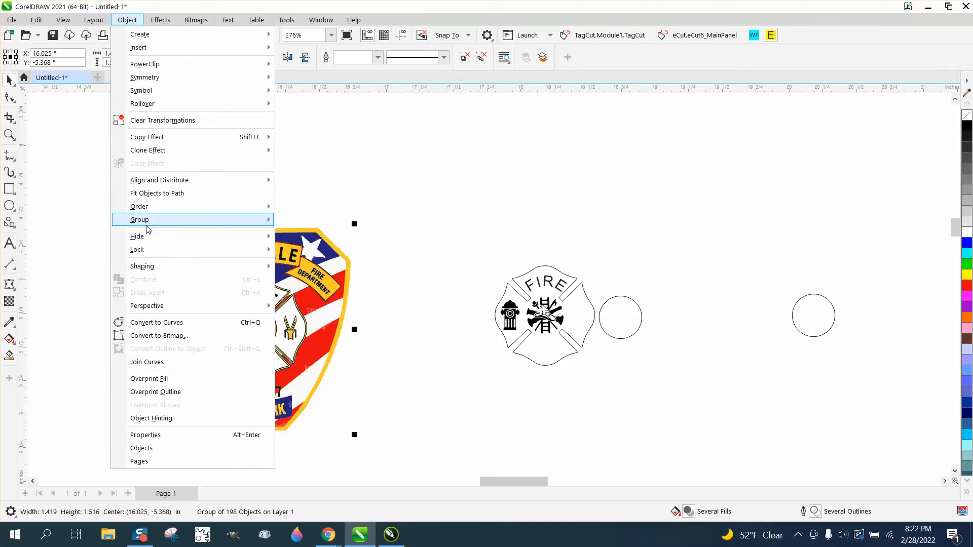
{"action": "mouse_move", "coordinate": [149, 222]}
{"action": "left_click", "coordinate": [310, 247]}
{"action": "left_click", "coordinate": [310, 238]}
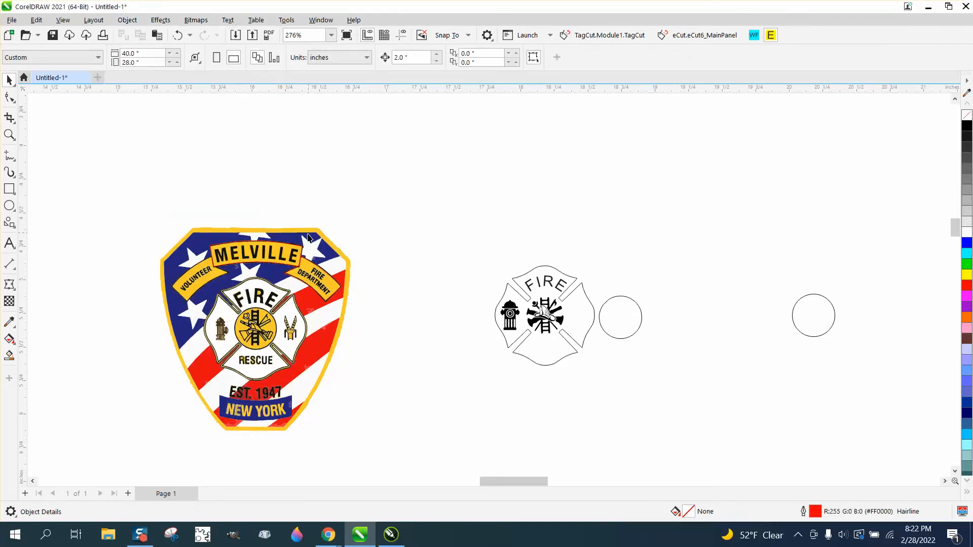
Move the red MELVILLE and FIRE DEPARTMENT outlines 2 inches straight up, clear of the patch.
{"action": "left_click", "coordinate": [308, 236]}
{"action": "left_click", "coordinate": [309, 213]}
{"action": "left_click", "coordinate": [288, 246]}
{"action": "key", "text": "Up"}
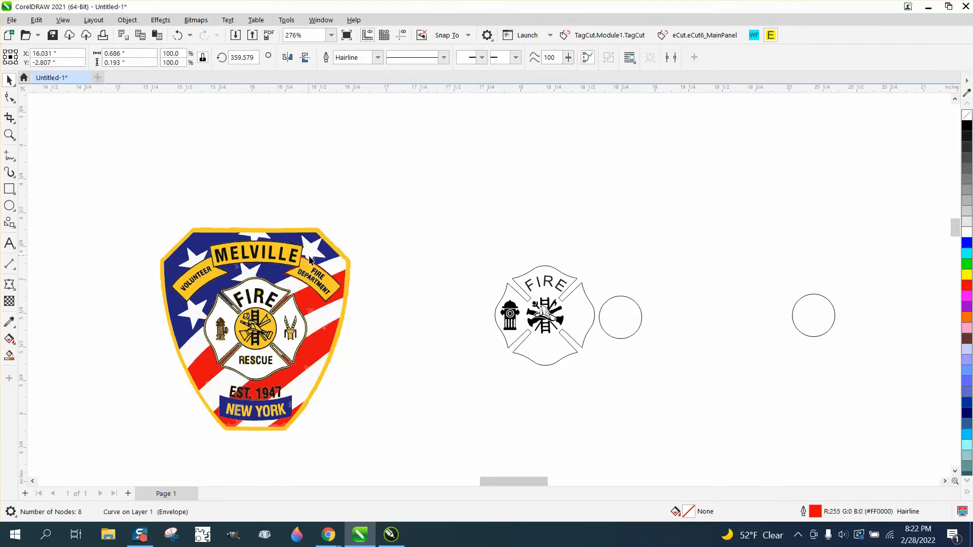
{"action": "left_click", "coordinate": [321, 274]}
{"action": "key", "text": "Up"}
Select all the artwork of the patch below the red outlines and lock it.
{"action": "scroll", "coordinate": [355, 243], "scroll_direction": "down", "scroll_amount": 2}
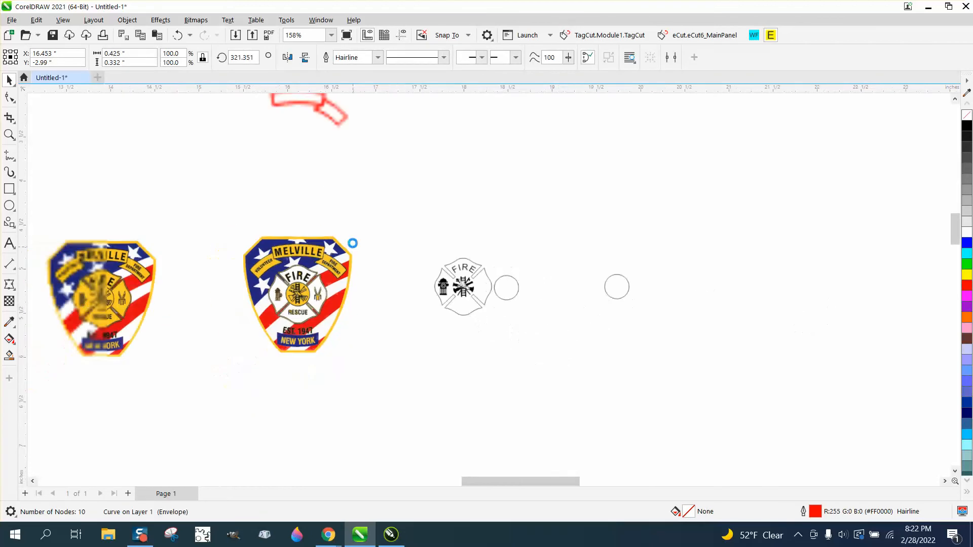
{"action": "left_click_drag", "start_coordinate": [244, 229], "coordinate": [400, 355]}
{"action": "left_click", "coordinate": [134, 22]}
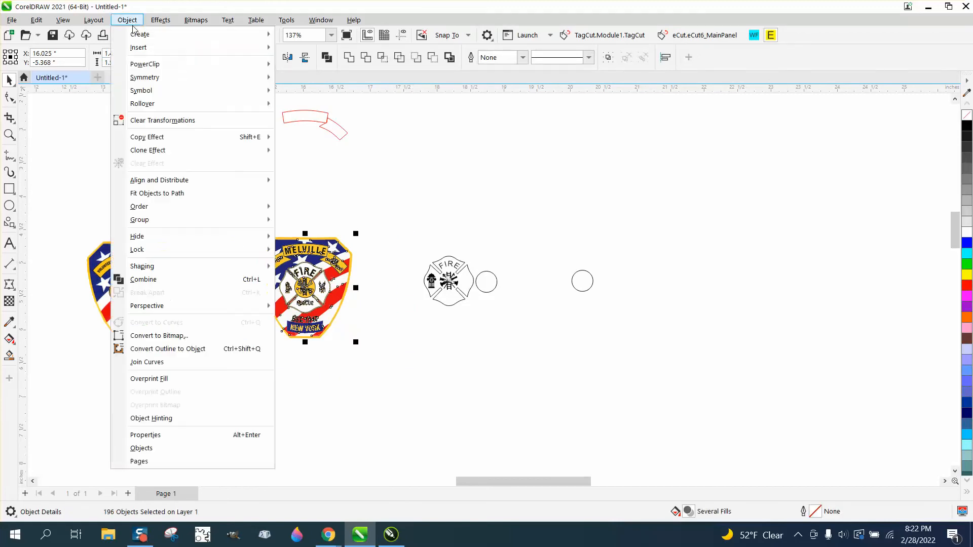
{"action": "mouse_move", "coordinate": [145, 225]}
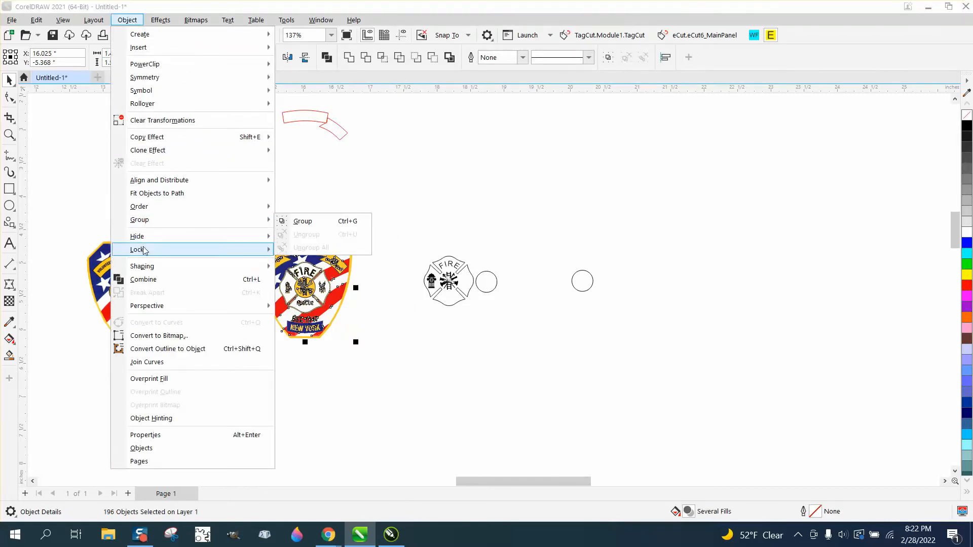
{"action": "mouse_move", "coordinate": [238, 249]}
{"action": "left_click", "coordinate": [299, 249]}
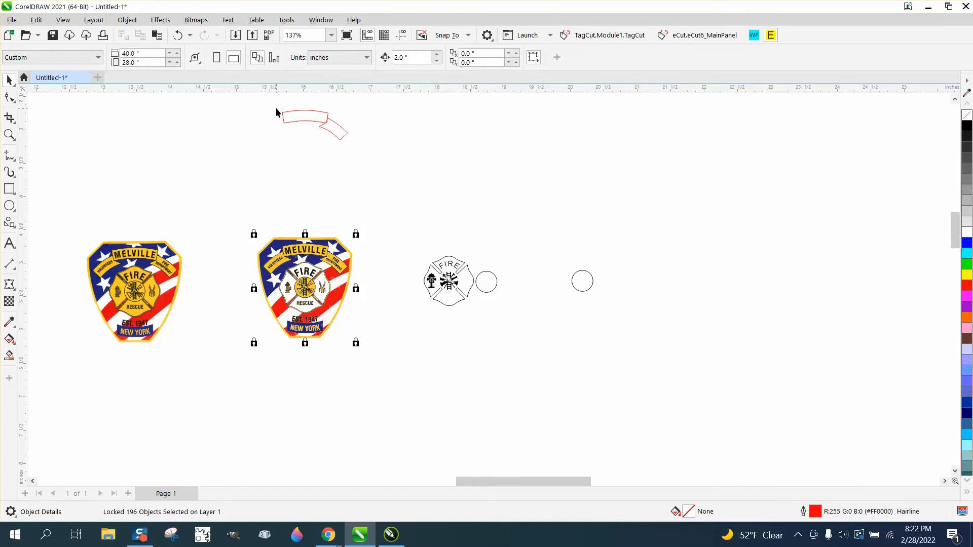
Move both red banner outlines 2 inches straight down, back onto the locked patch.
{"action": "left_click_drag", "start_coordinate": [272, 102], "coordinate": [376, 154]}
{"action": "key", "text": "Down"}
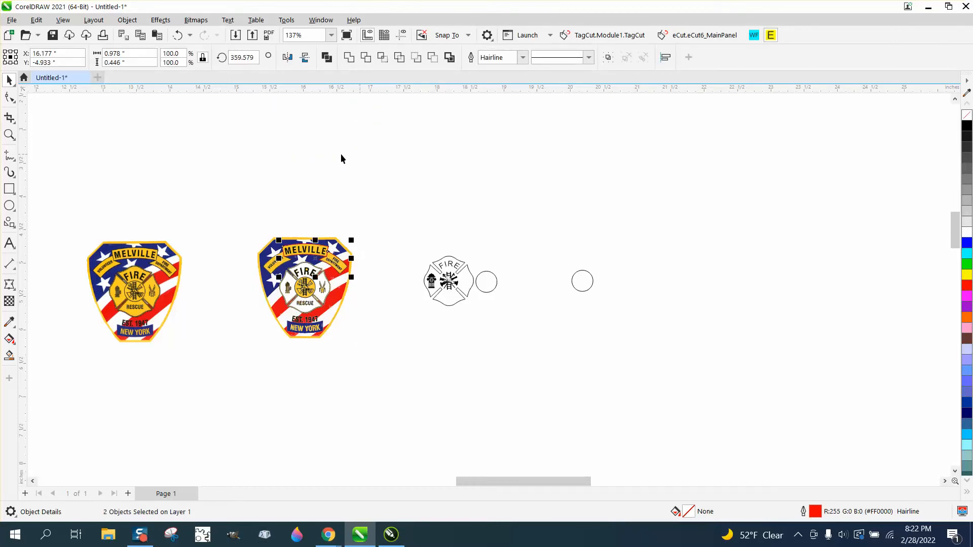
{"action": "left_click", "coordinate": [9, 134]}
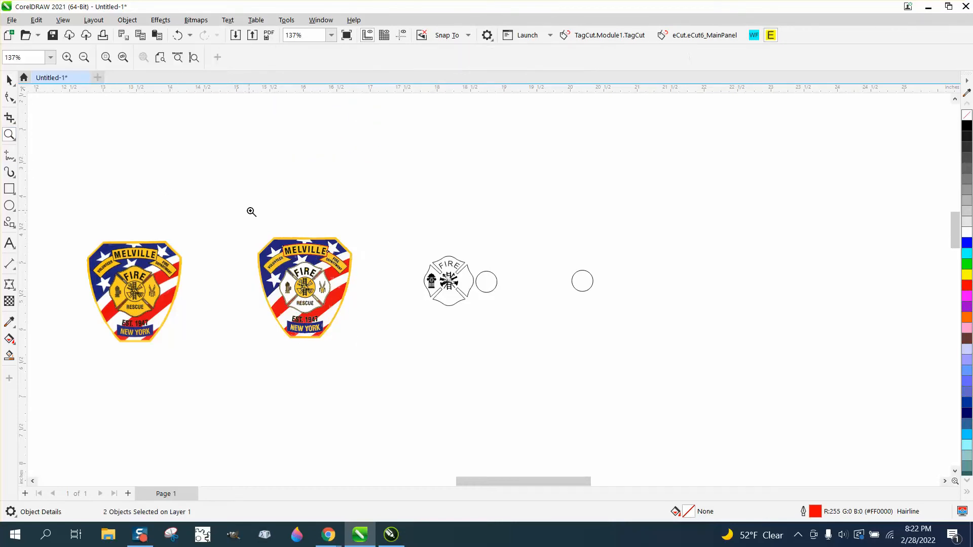
{"action": "left_click_drag", "start_coordinate": [258, 215], "coordinate": [434, 333]}
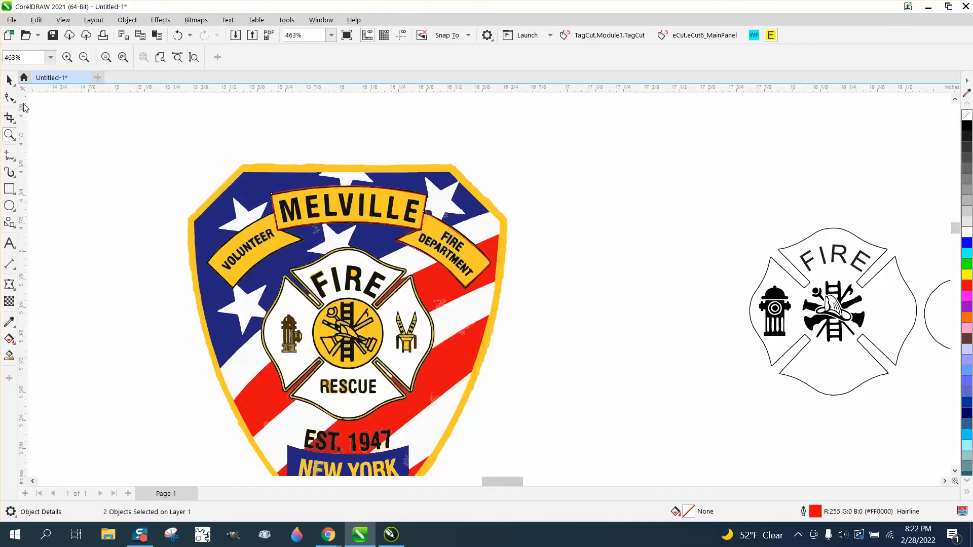
Place a horizontally mirrored copy of the red FIRE DEPARTMENT outline over the VOLUNTEER banner.
{"action": "left_click", "coordinate": [9, 80]}
{"action": "left_click", "coordinate": [518, 180]}
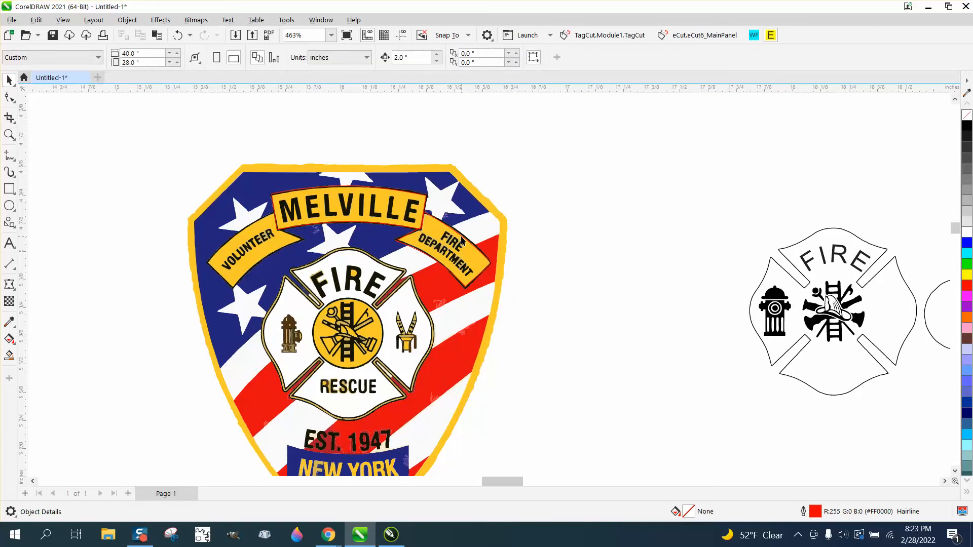
{"action": "left_click", "coordinate": [461, 240]}
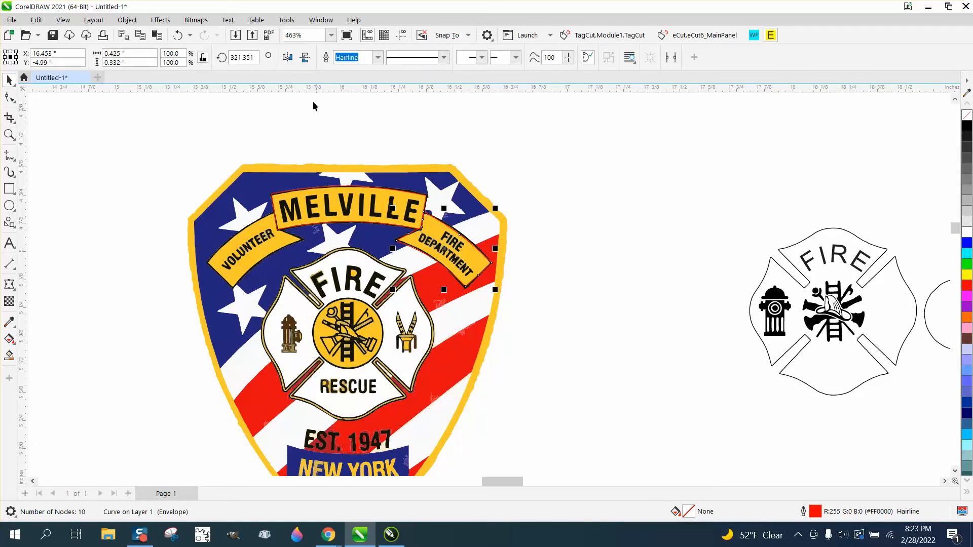
{"action": "left_click", "coordinate": [288, 57]}
{"action": "left_click_drag", "start_coordinate": [458, 248], "coordinate": [252, 248]}
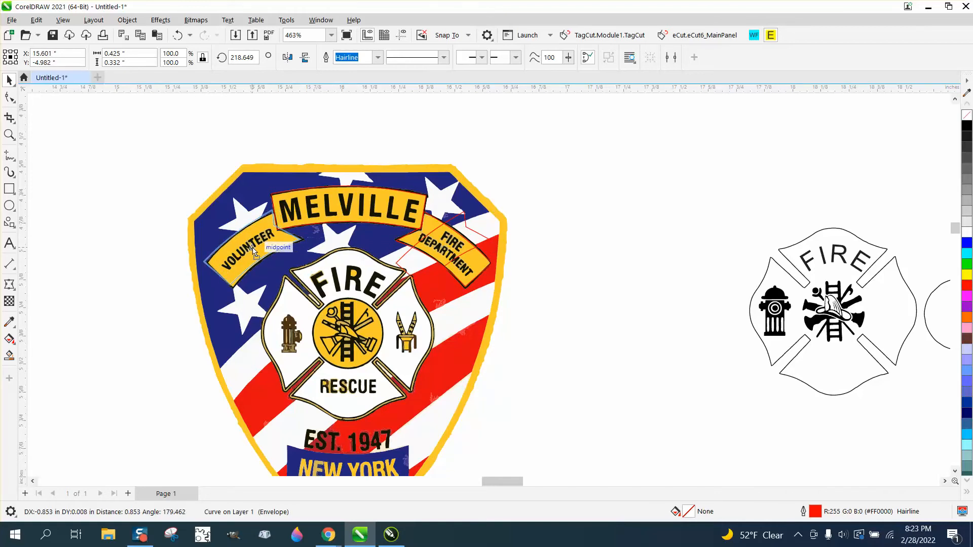
{"action": "left_click_drag", "start_coordinate": [254, 249], "coordinate": [253, 248]}
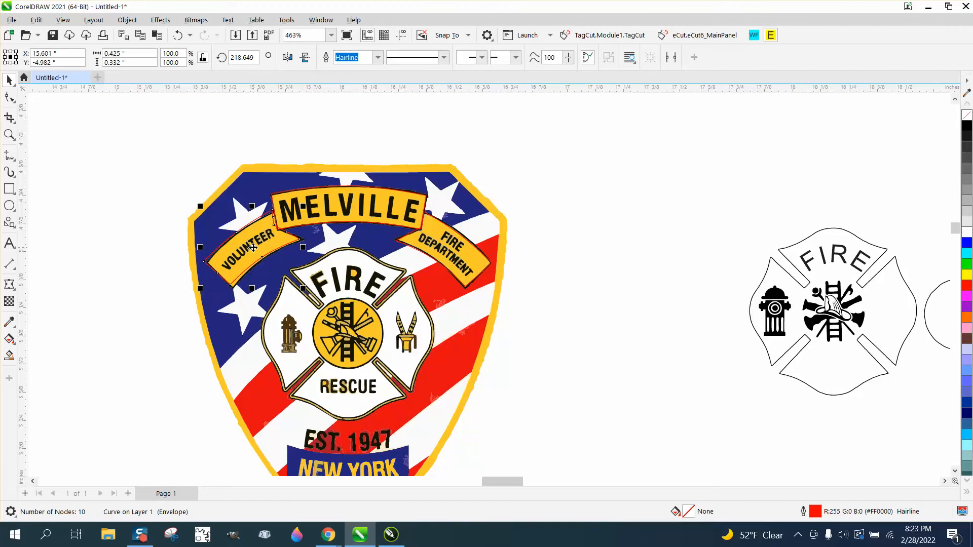
Select all three red banner outlines and move them 2 inches right and 2 inches up, off the patch.
{"action": "scroll", "coordinate": [253, 230], "scroll_direction": "down", "scroll_amount": 2}
{"action": "left_click_drag", "start_coordinate": [170, 174], "coordinate": [480, 297]}
{"action": "key", "text": "shift+Right"}
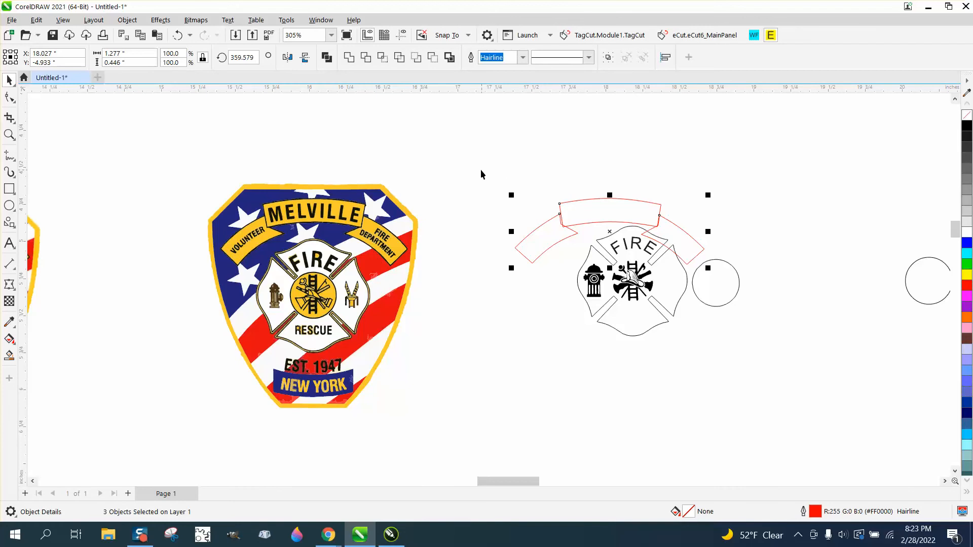
{"action": "key", "text": "shift+Up"}
Try to clear the envelope from the selected red banner outlines.
{"action": "scroll", "coordinate": [401, 254], "scroll_direction": "down", "scroll_amount": 3}
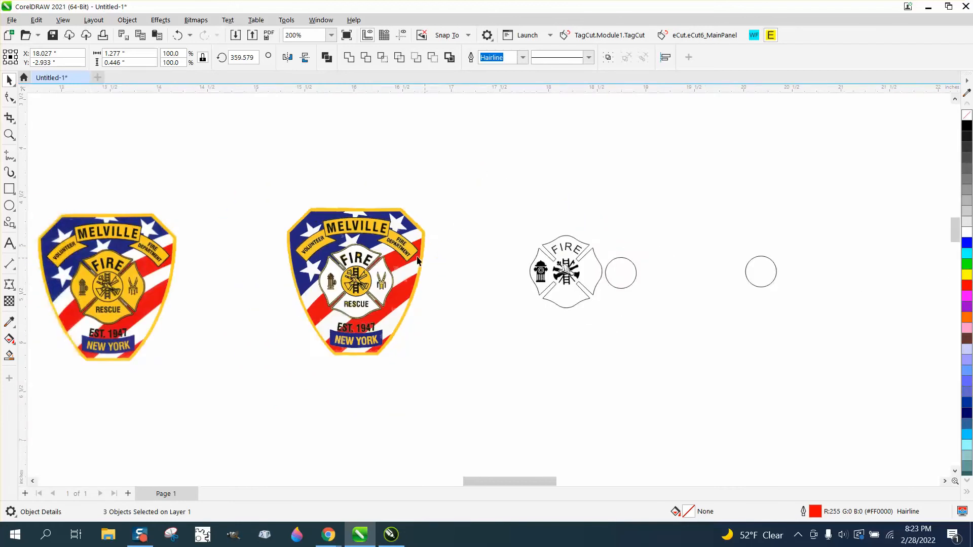
{"action": "left_click", "coordinate": [12, 136]}
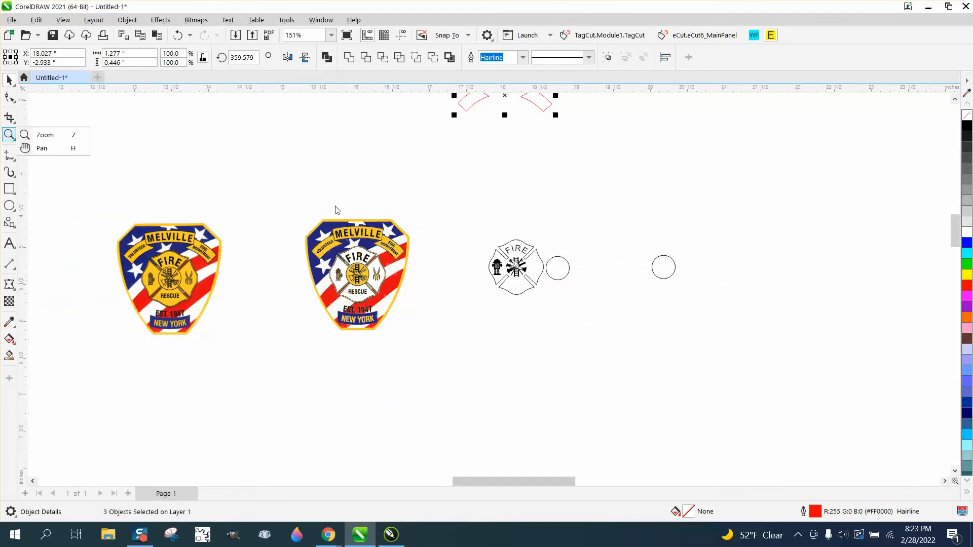
{"action": "left_click", "coordinate": [60, 135]}
{"action": "scroll", "coordinate": [504, 283], "scroll_direction": "down", "scroll_amount": 2}
{"action": "left_click_drag", "start_coordinate": [471, 137], "coordinate": [654, 230]}
{"action": "left_click_drag", "start_coordinate": [153, 146], "coordinate": [344, 221]}
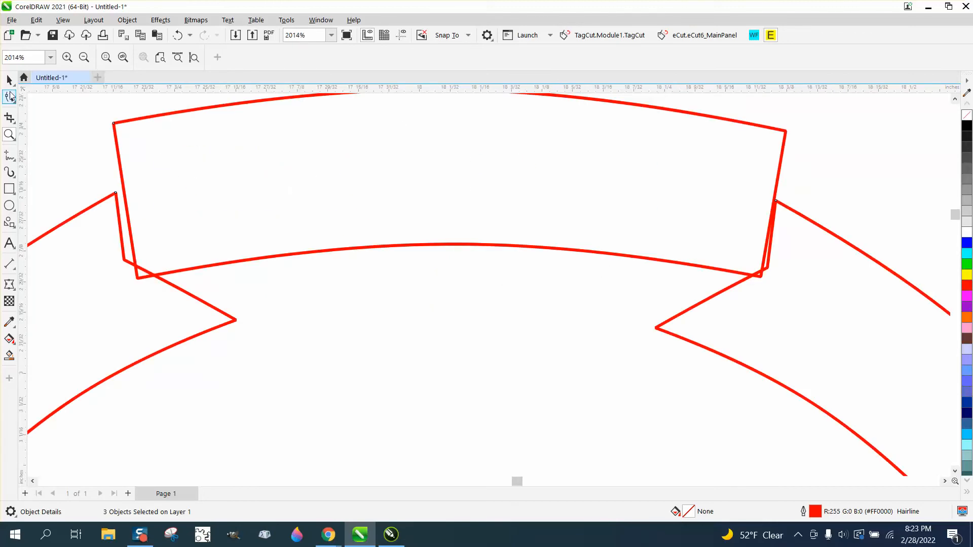
{"action": "left_click", "coordinate": [10, 98]}
{"action": "left_click", "coordinate": [10, 80]}
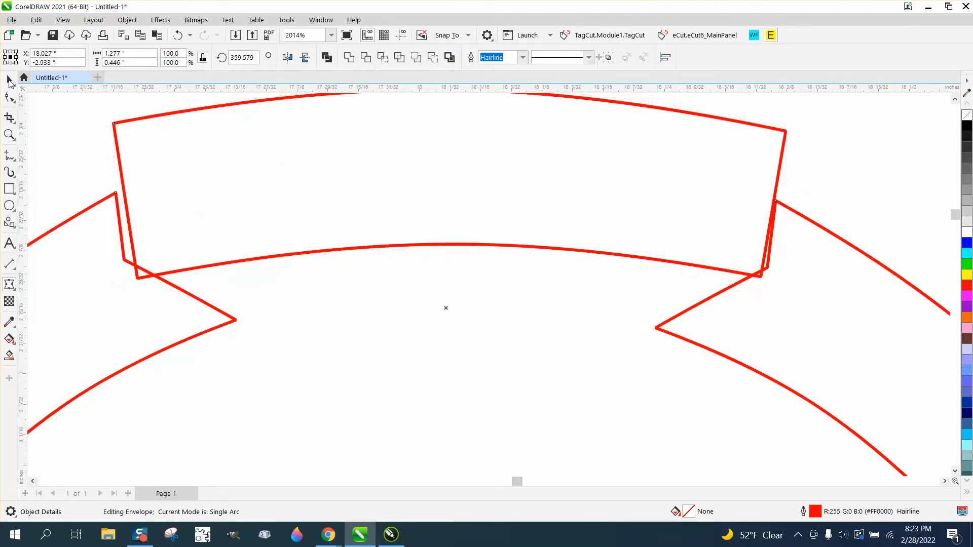
{"action": "left_click", "coordinate": [15, 102]}
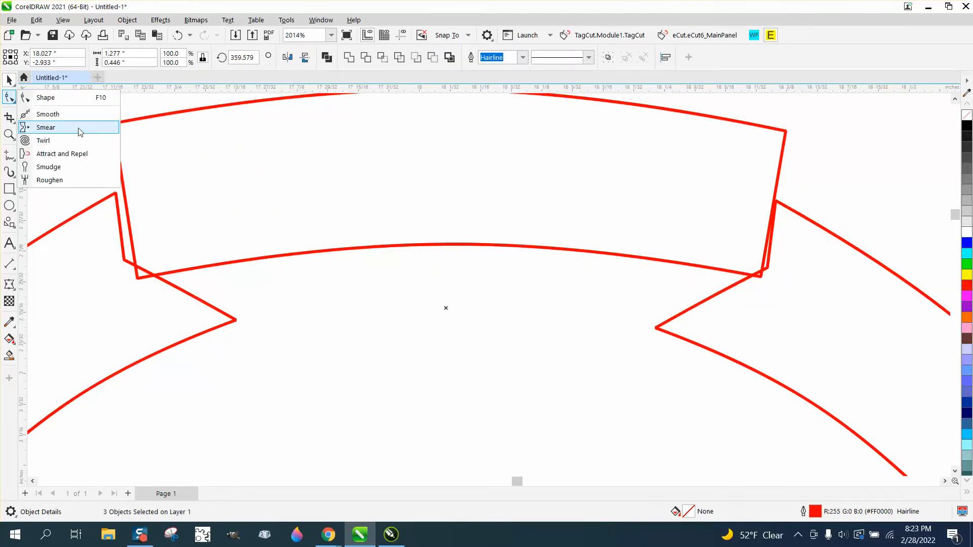
{"action": "left_click", "coordinate": [44, 98]}
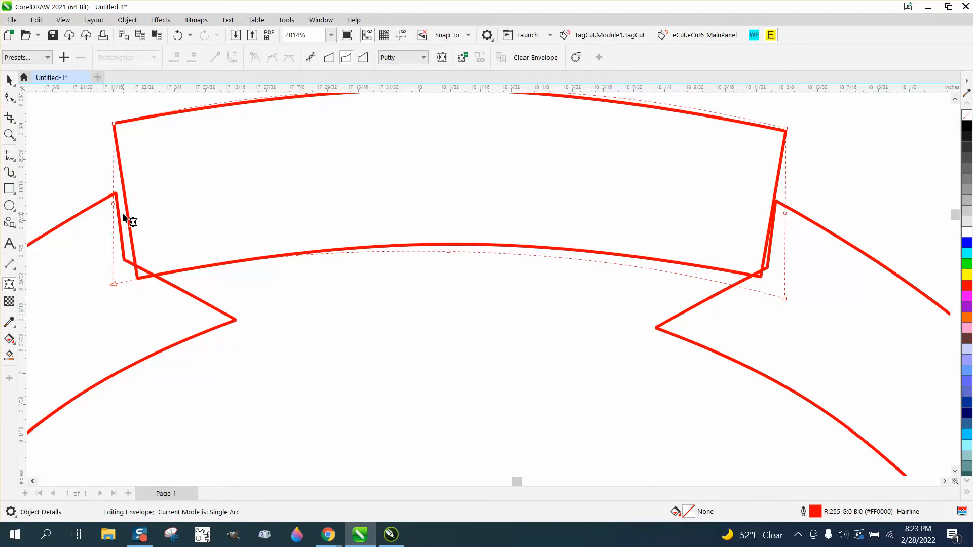
{"action": "left_click", "coordinate": [544, 61]}
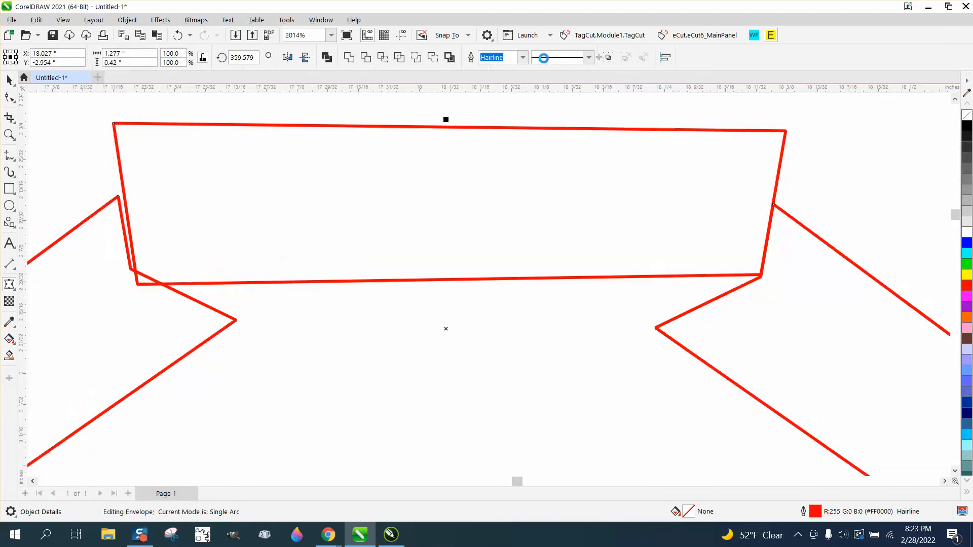
{"action": "left_click", "coordinate": [175, 36]}
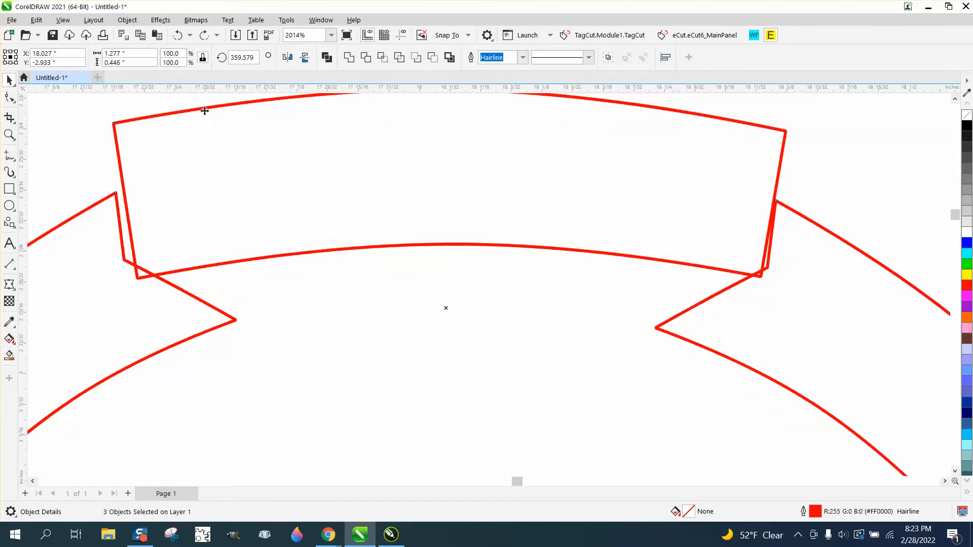
Move the centre banner outline straight up until it is clear of both side banners.
{"action": "scroll", "coordinate": [228, 210], "scroll_direction": "down", "scroll_amount": 5}
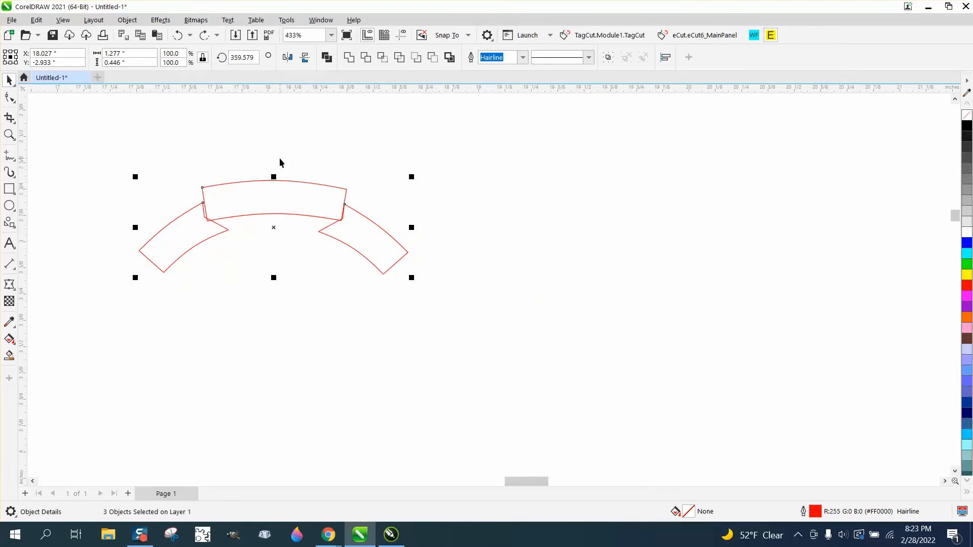
{"action": "left_click", "coordinate": [284, 180]}
{"action": "left_click_drag", "start_coordinate": [284, 180], "coordinate": [287, 155]}
Smart-fill each of the three banner outlines with black and no outline, moving each filled copy 2 inches to the right.
{"action": "left_click", "coordinate": [10, 355]}
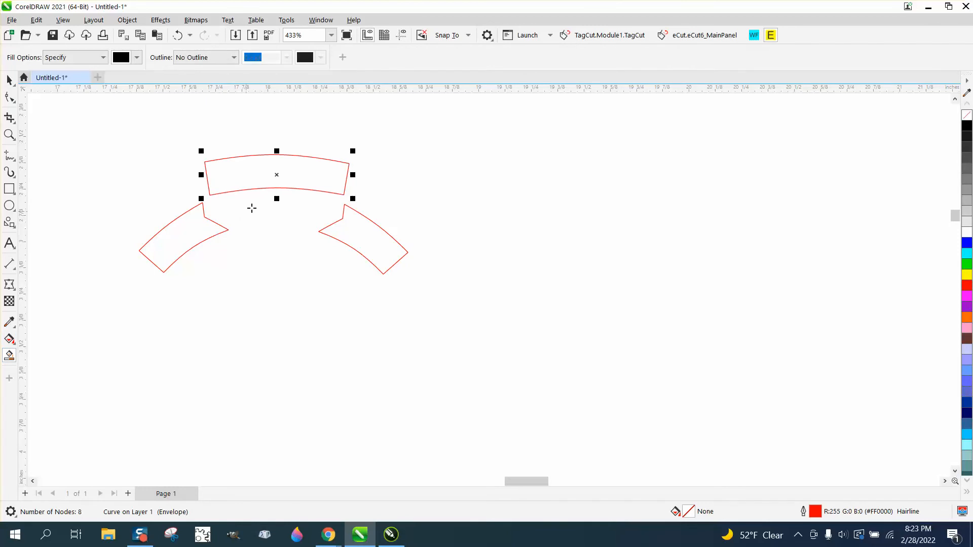
{"action": "left_click", "coordinate": [266, 175]}
{"action": "key", "text": "Right"}
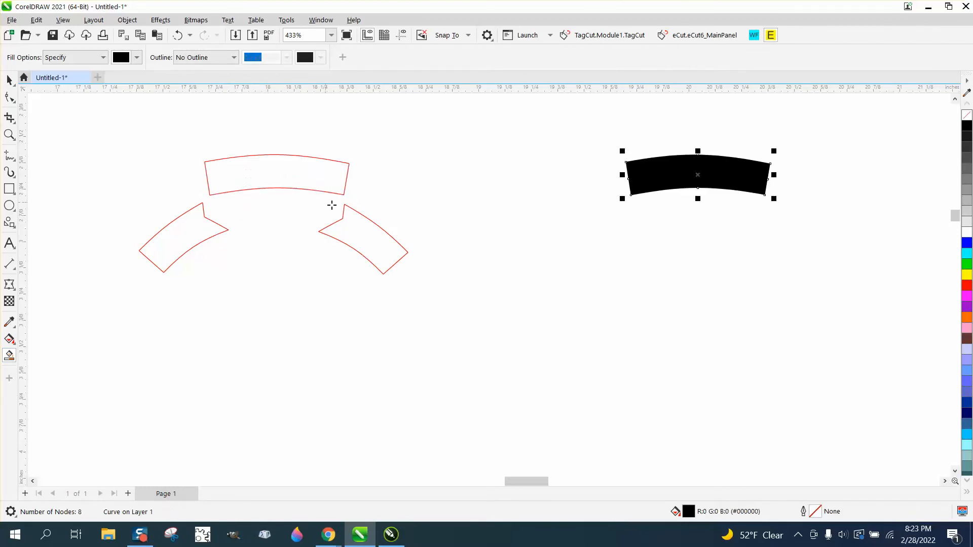
{"action": "left_click", "coordinate": [347, 234]}
{"action": "key", "text": "Right"}
{"action": "left_click", "coordinate": [202, 232]}
{"action": "key", "text": "Right"}
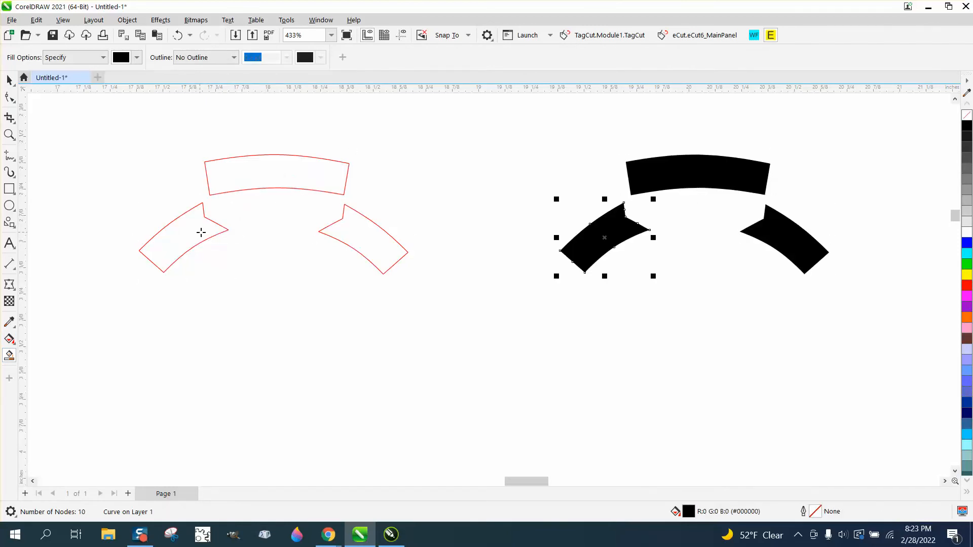
Select the three black banner copies, remove their fill and give them a black outline.
{"action": "left_click", "coordinate": [9, 79]}
{"action": "left_click_drag", "start_coordinate": [501, 135], "coordinate": [884, 327]}
{"action": "left_click", "coordinate": [968, 117]}
{"action": "right_click", "coordinate": [967, 127]}
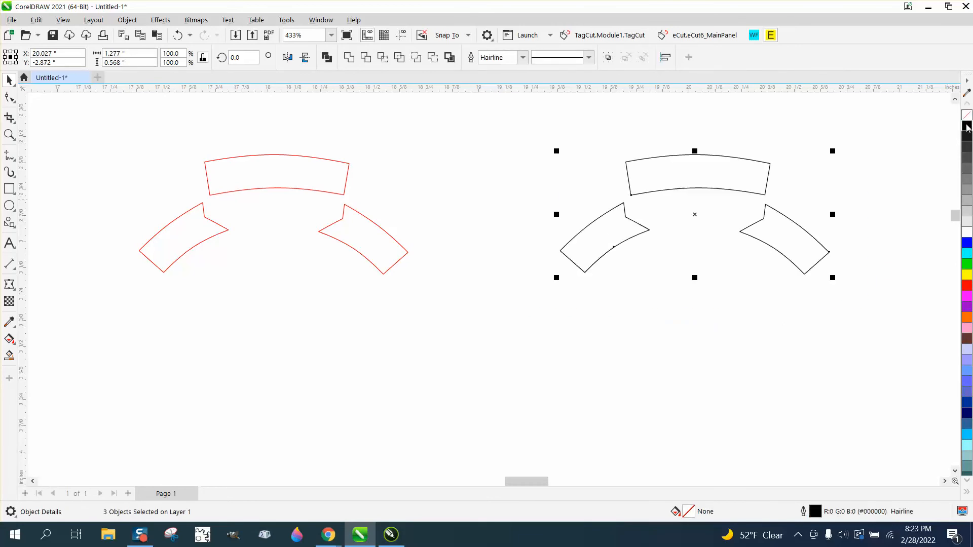
Move both black side banners up so their inner notch corners meet the lower corners of the centre banner.
{"action": "left_click", "coordinate": [634, 244]}
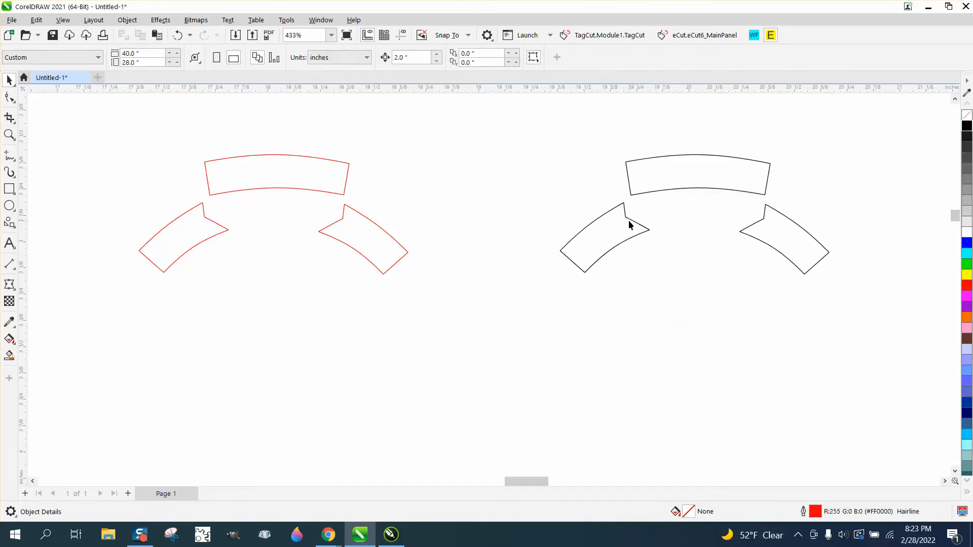
{"action": "left_click_drag", "start_coordinate": [626, 222], "coordinate": [631, 201]}
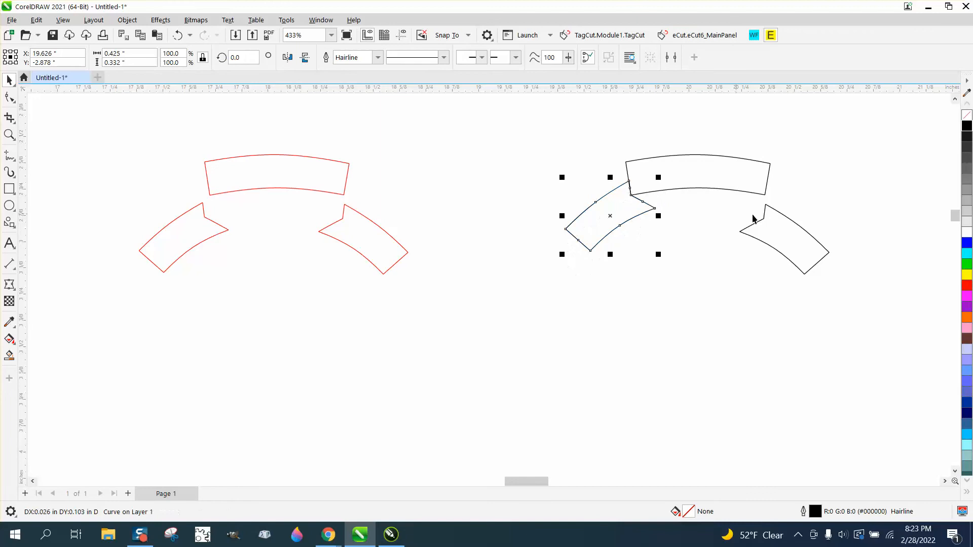
{"action": "left_click_drag", "start_coordinate": [765, 222], "coordinate": [766, 197]}
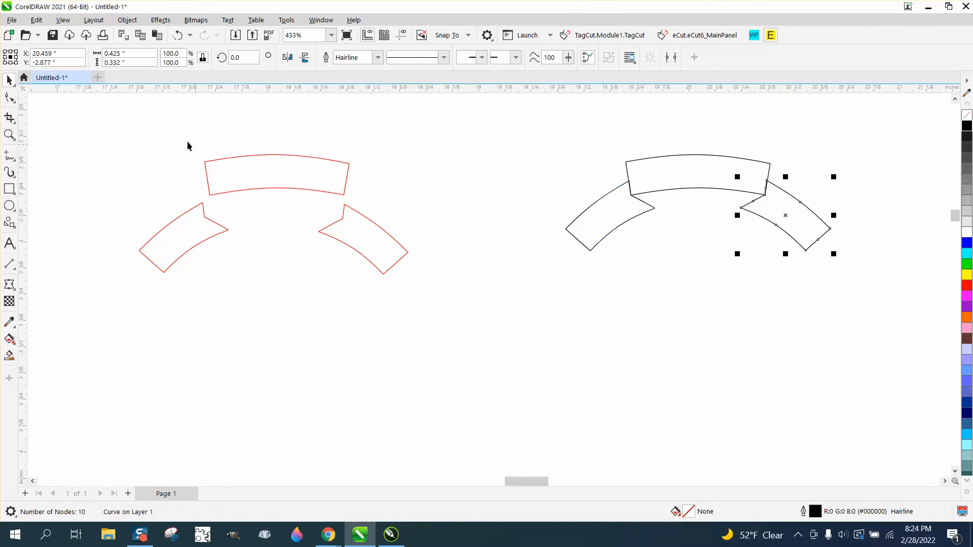
Try moving the left banner's upper inner corner node onto the centre banner's side edge.
{"action": "left_click", "coordinate": [10, 135]}
{"action": "left_click_drag", "start_coordinate": [601, 172], "coordinate": [734, 240]}
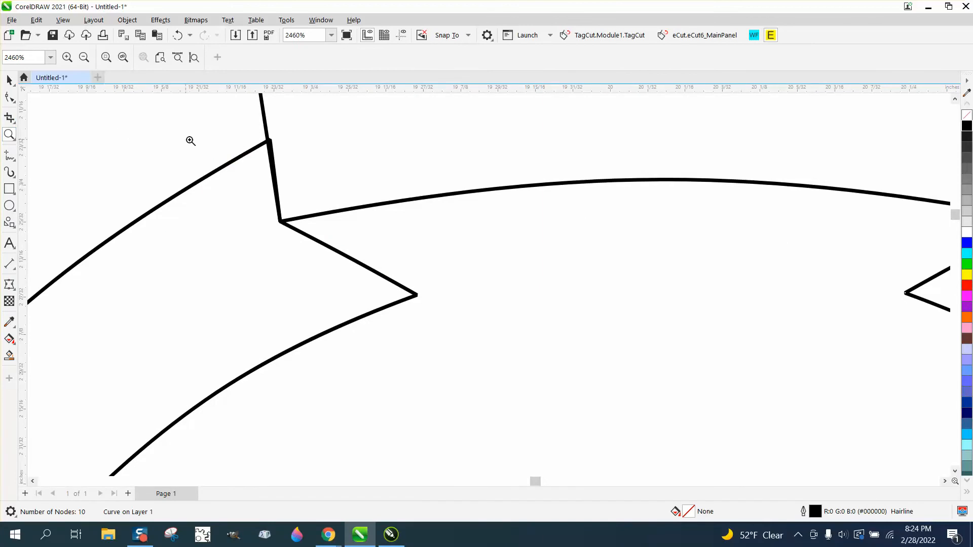
{"action": "left_click_drag", "start_coordinate": [375, 252], "coordinate": [375, 252]}
{"action": "left_click", "coordinate": [10, 97]}
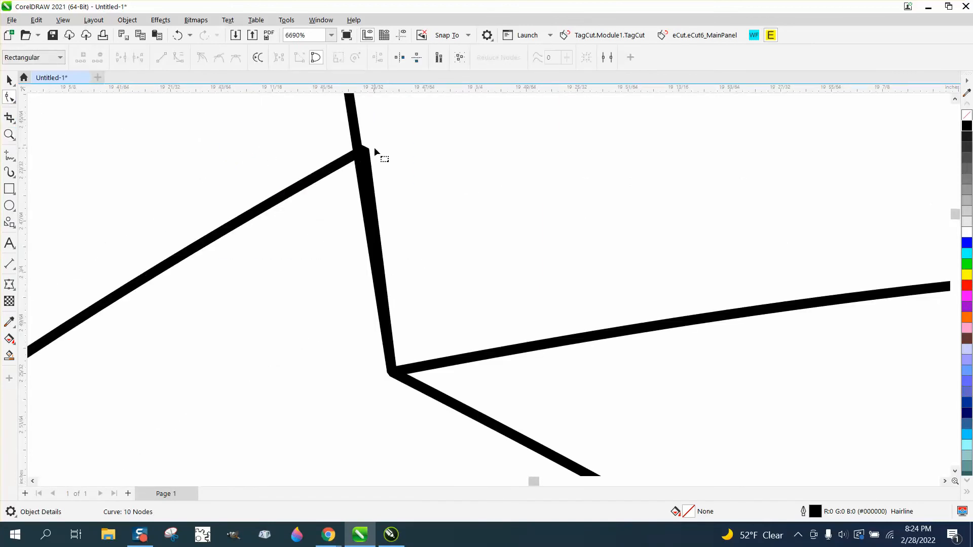
{"action": "left_click", "coordinate": [365, 152]}
{"action": "left_click_drag", "start_coordinate": [365, 151], "coordinate": [357, 148]}
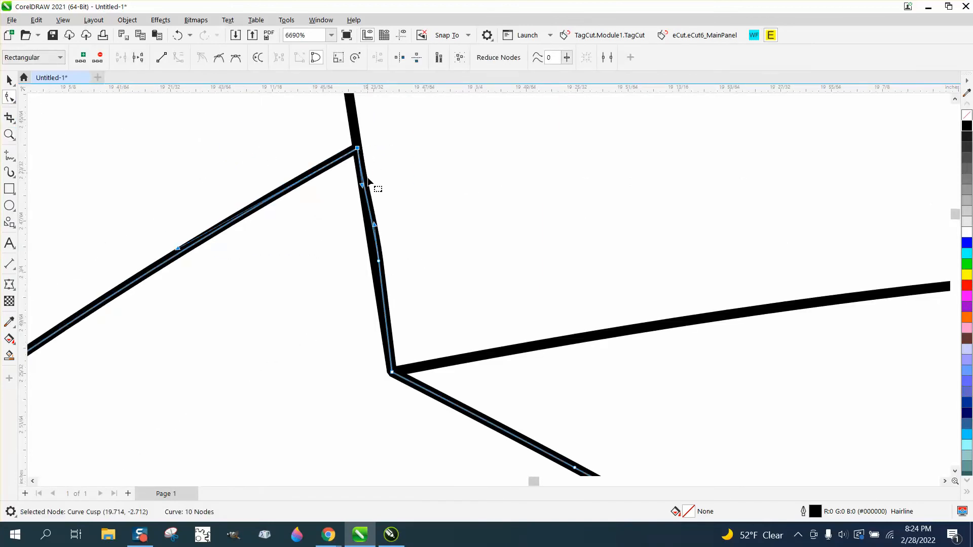
{"action": "left_click", "coordinate": [177, 35]}
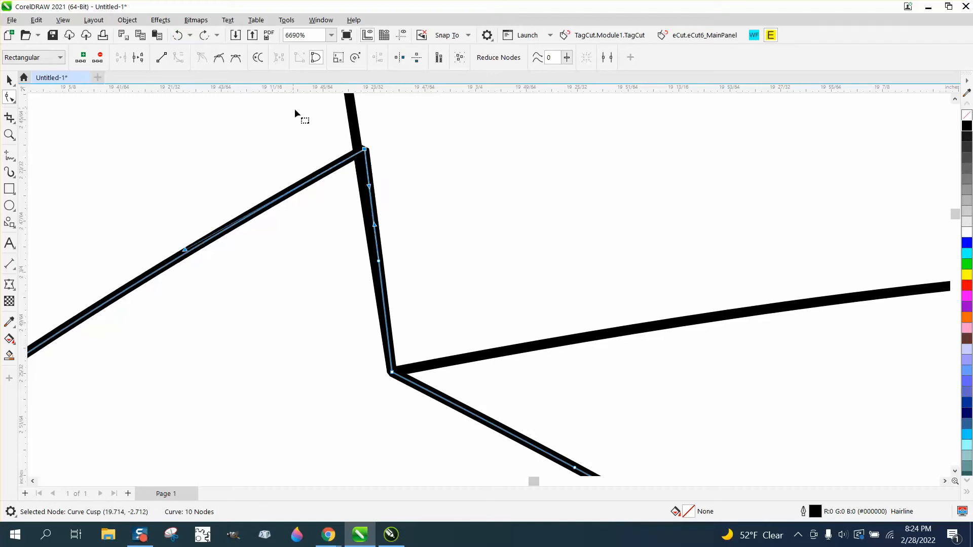
Convert the three nodes along the left banner's short inner edge to lines.
{"action": "left_click_drag", "start_coordinate": [331, 123], "coordinate": [411, 400]}
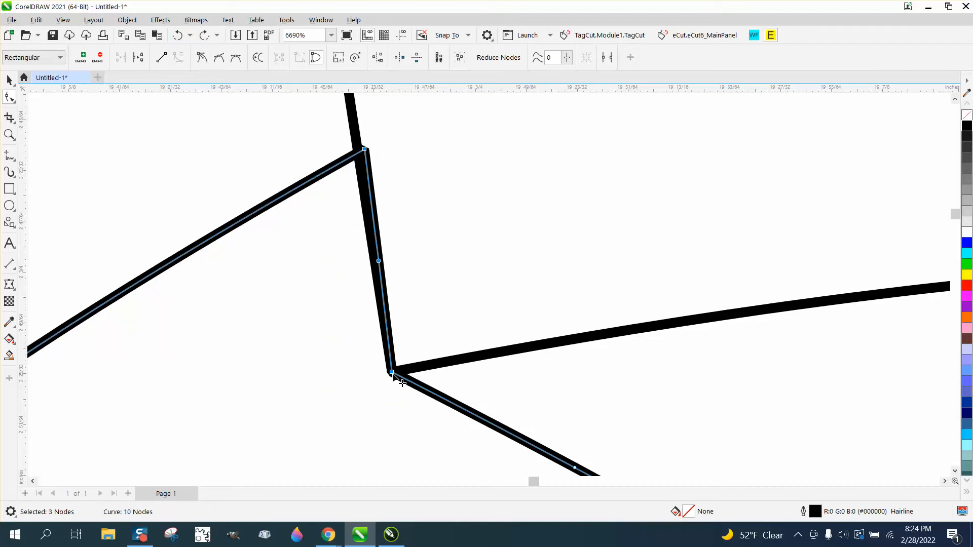
{"action": "right_click", "coordinate": [393, 373]}
{"action": "left_click", "coordinate": [421, 225]}
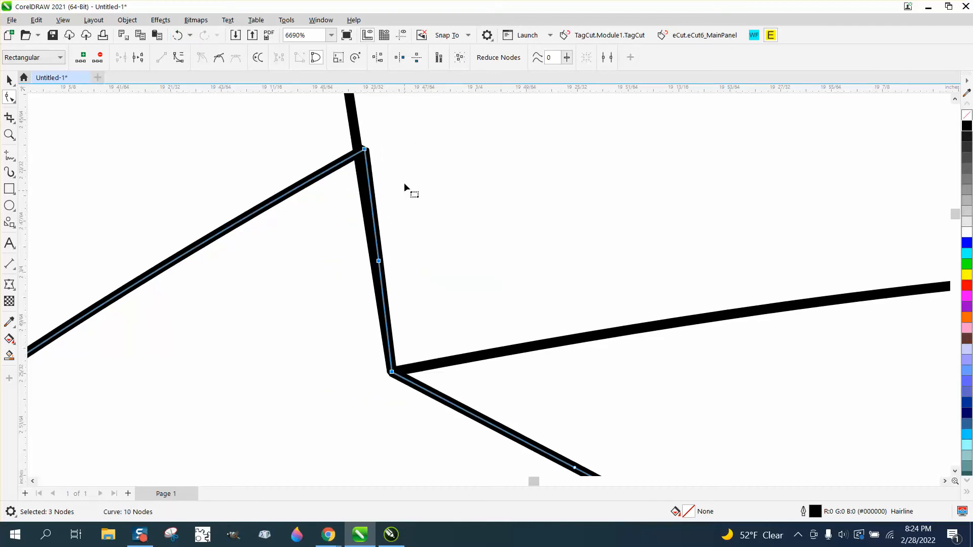
Delete the middle node of the left banner's short inner edge and move its upper corner node onto the centre banner's side.
{"action": "left_click_drag", "start_coordinate": [402, 245], "coordinate": [318, 286]}
{"action": "key", "text": "Delete"}
{"action": "left_click_drag", "start_coordinate": [365, 150], "coordinate": [360, 150]}
Delete the middle node on the right banner's short inner edge, where it overlaps the centre banner.
{"action": "scroll", "coordinate": [238, 170], "scroll_direction": "down", "scroll_amount": 2}
{"action": "scroll", "coordinate": [101, 173], "scroll_direction": "down", "scroll_amount": 3}
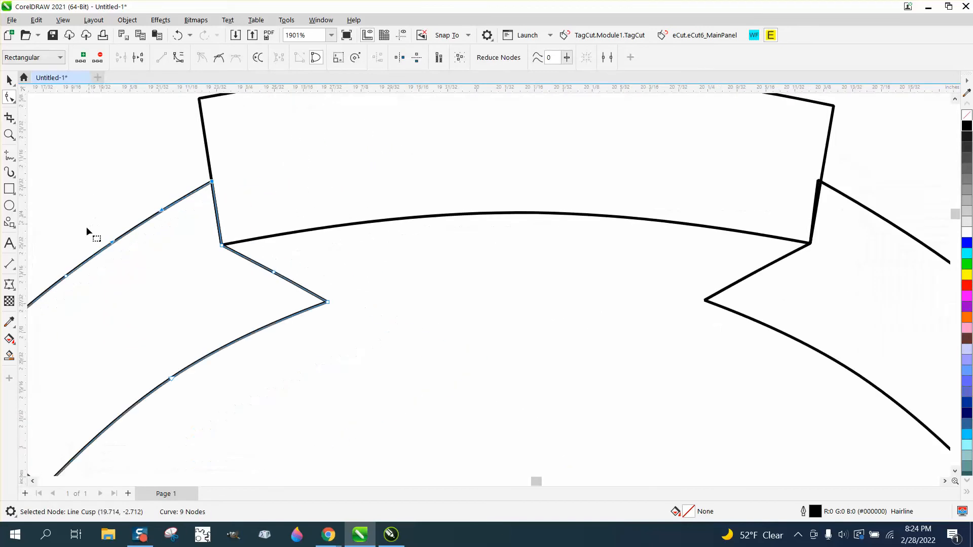
{"action": "left_click", "coordinate": [9, 134]}
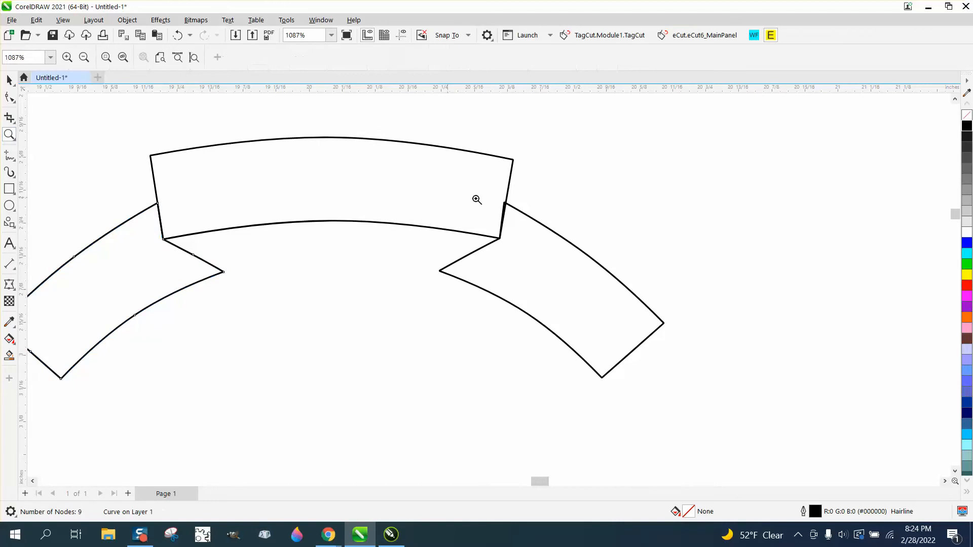
{"action": "left_click_drag", "start_coordinate": [594, 252], "coordinate": [594, 252]}
{"action": "left_click", "coordinate": [9, 96]}
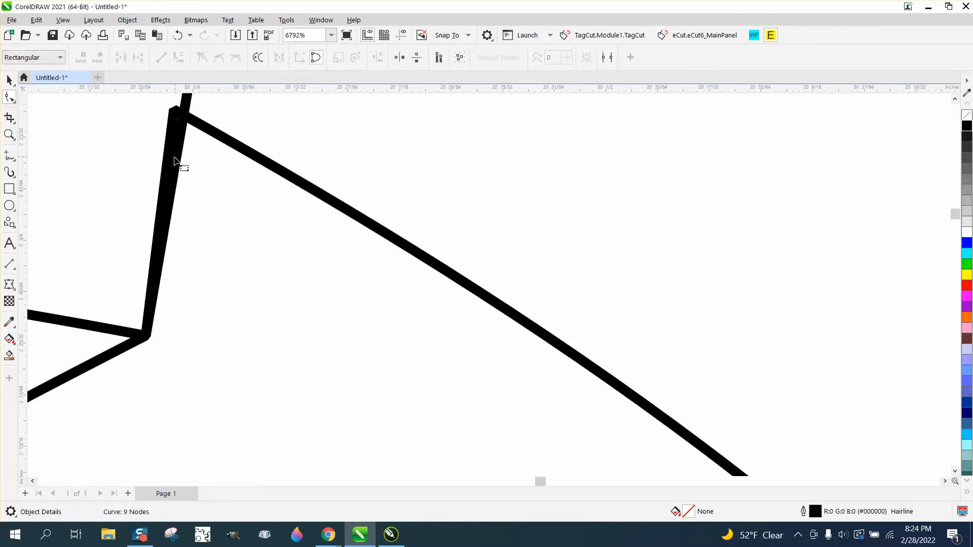
{"action": "left_click", "coordinate": [170, 161]}
{"action": "left_click_drag", "start_coordinate": [134, 241], "coordinate": [136, 239]}
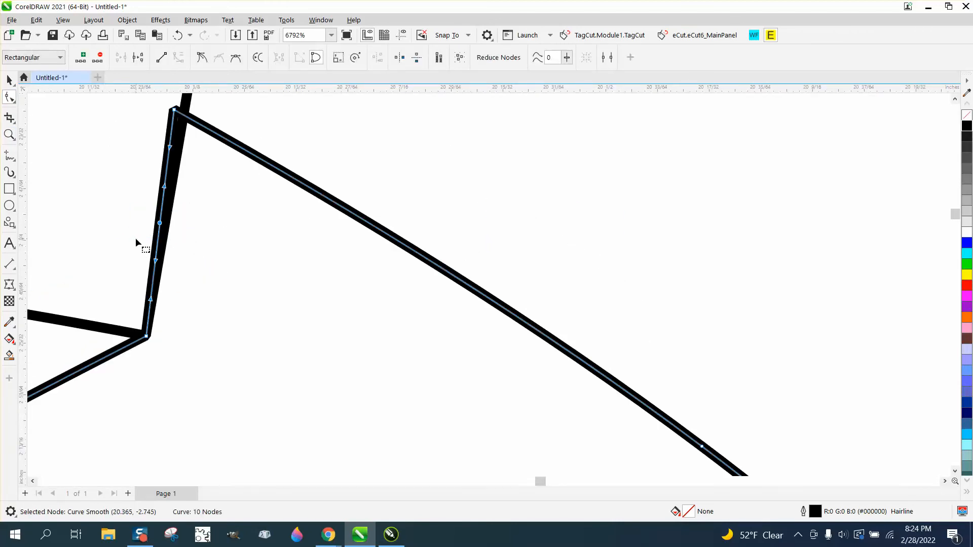
{"action": "key", "text": "Delete"}
Try converting only the right banner's upper inner corner node to a line.
{"action": "right_click", "coordinate": [175, 110]}
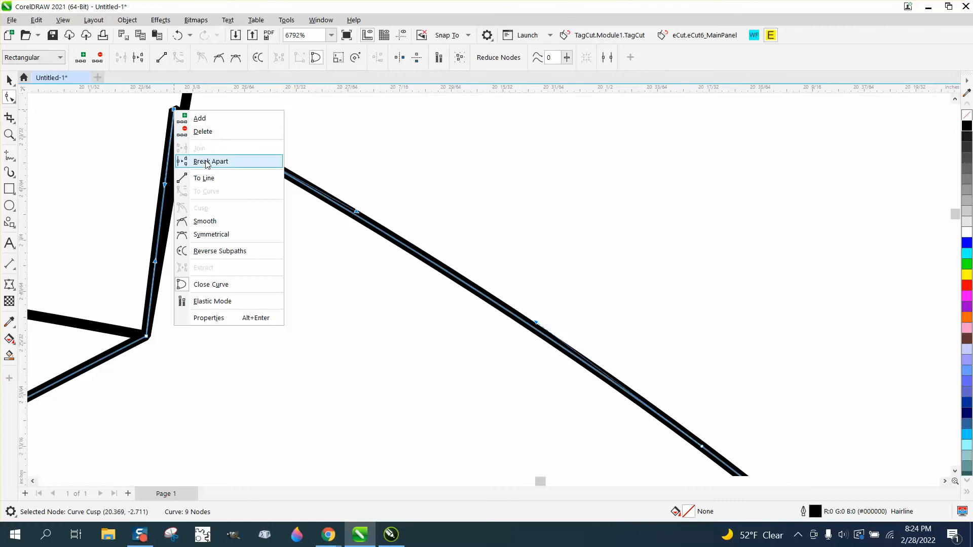
{"action": "left_click", "coordinate": [201, 177]}
{"action": "left_click", "coordinate": [178, 35]}
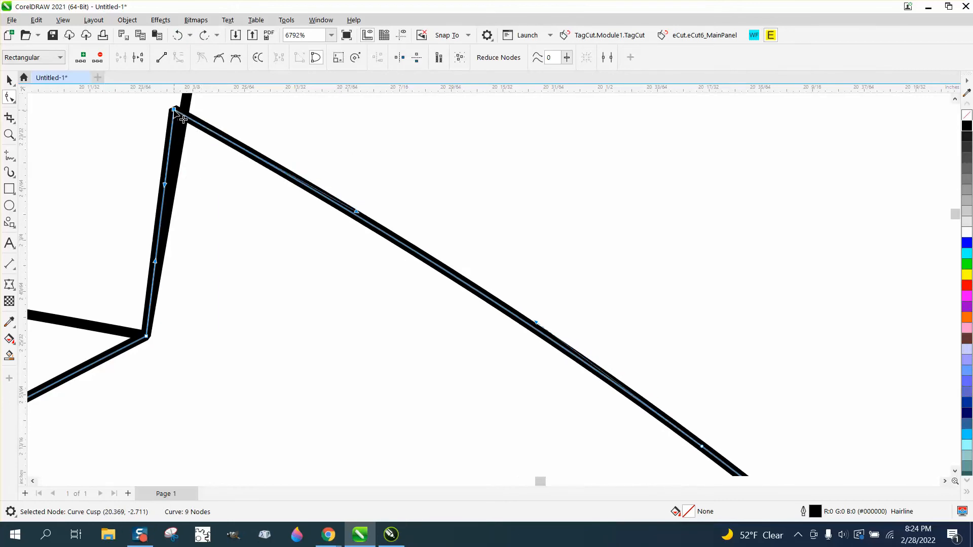
Select both end nodes of the right banner's short inner edge and convert them to lines.
{"action": "left_click_drag", "start_coordinate": [113, 112], "coordinate": [224, 351]}
{"action": "right_click", "coordinate": [154, 343]}
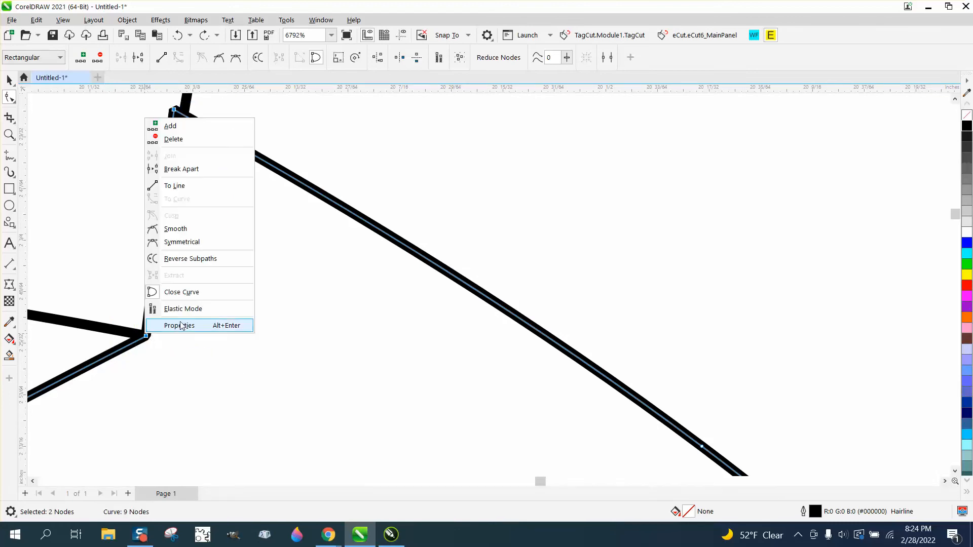
{"action": "left_click", "coordinate": [195, 185]}
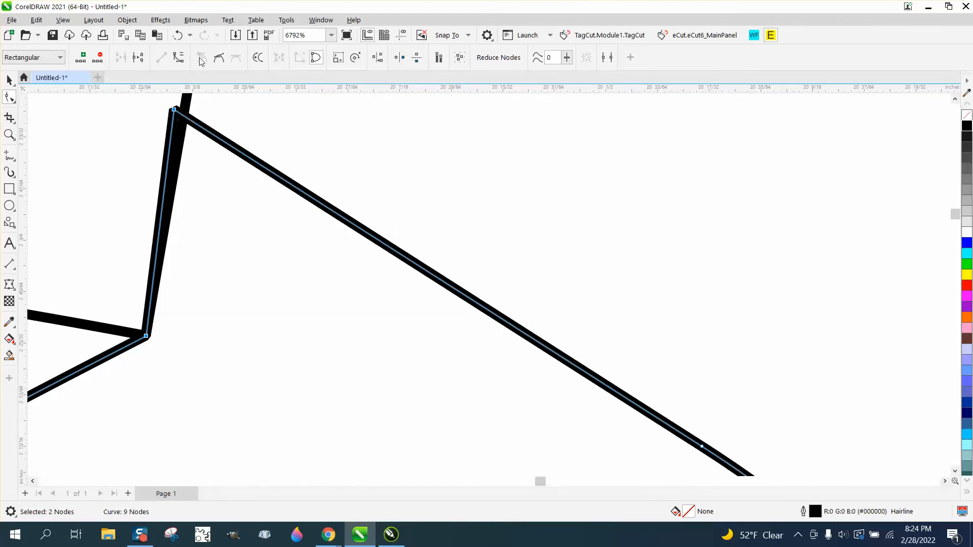
Undo the line conversion and move the right banner's upper and lower inner corner nodes onto the centre banner's side and corner.
{"action": "key", "text": "ctrl+z"}
{"action": "scroll", "coordinate": [329, 152], "scroll_direction": "down", "scroll_amount": 3}
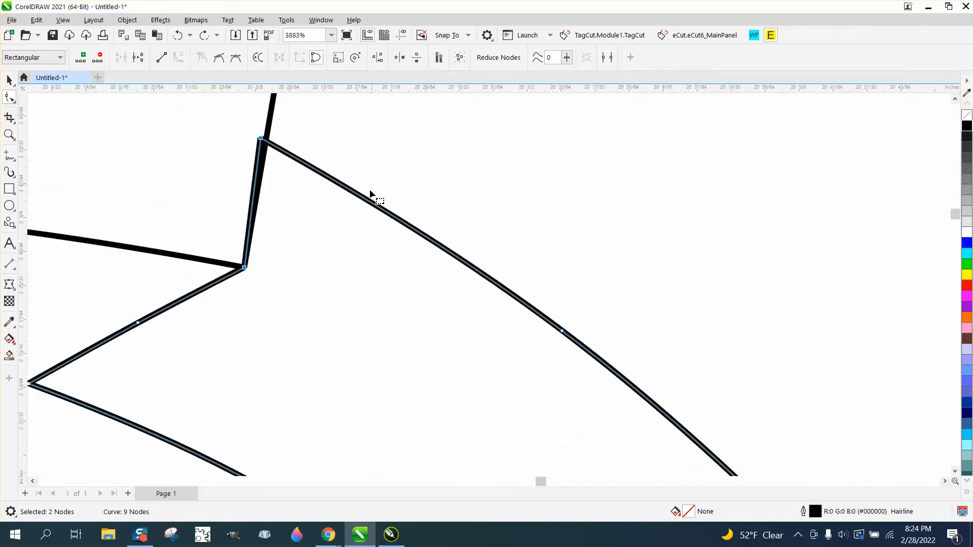
{"action": "left_click_drag", "start_coordinate": [292, 157], "coordinate": [296, 158]}
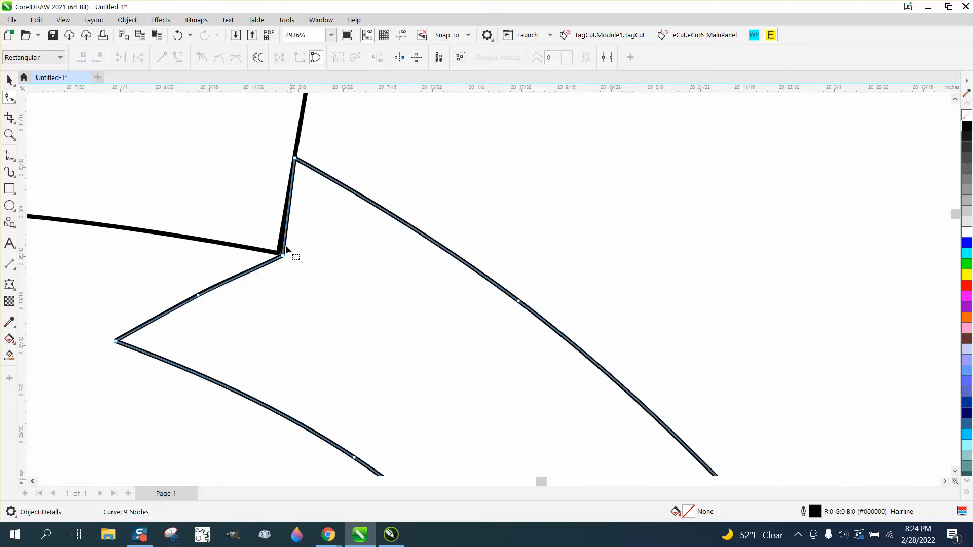
{"action": "left_click_drag", "start_coordinate": [282, 256], "coordinate": [278, 255]}
{"action": "scroll", "coordinate": [296, 254], "scroll_direction": "down", "scroll_amount": 6}
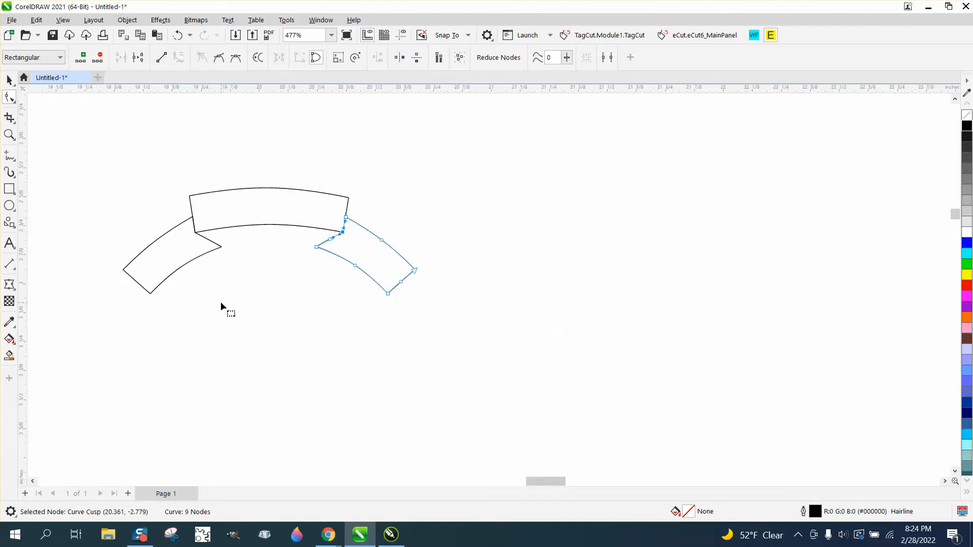
Select all three traced banner outlines and move them together to the area just above the Melville patch image.
{"action": "scroll", "coordinate": [217, 300], "scroll_direction": "down", "scroll_amount": 1}
{"action": "left_click", "coordinate": [9, 80]}
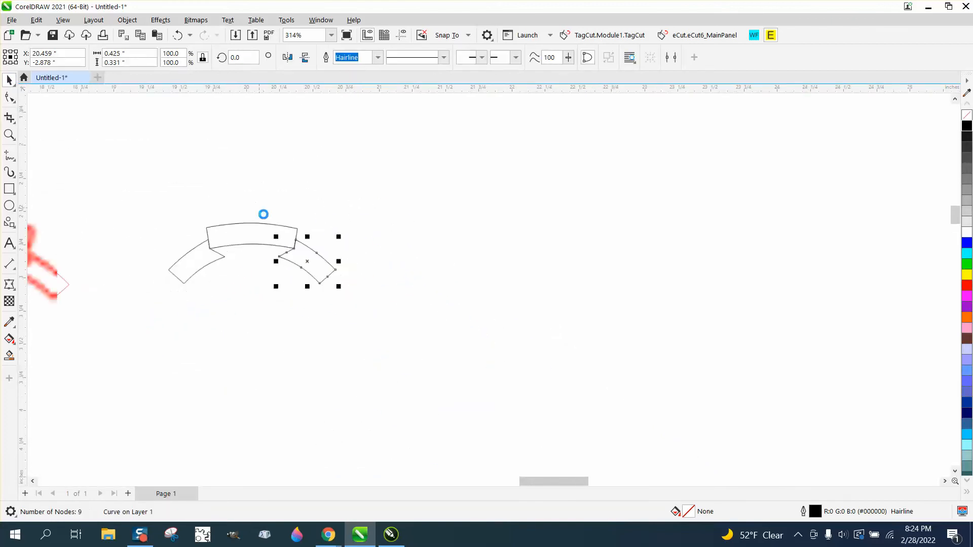
{"action": "scroll", "coordinate": [324, 263], "scroll_direction": "down", "scroll_amount": 2}
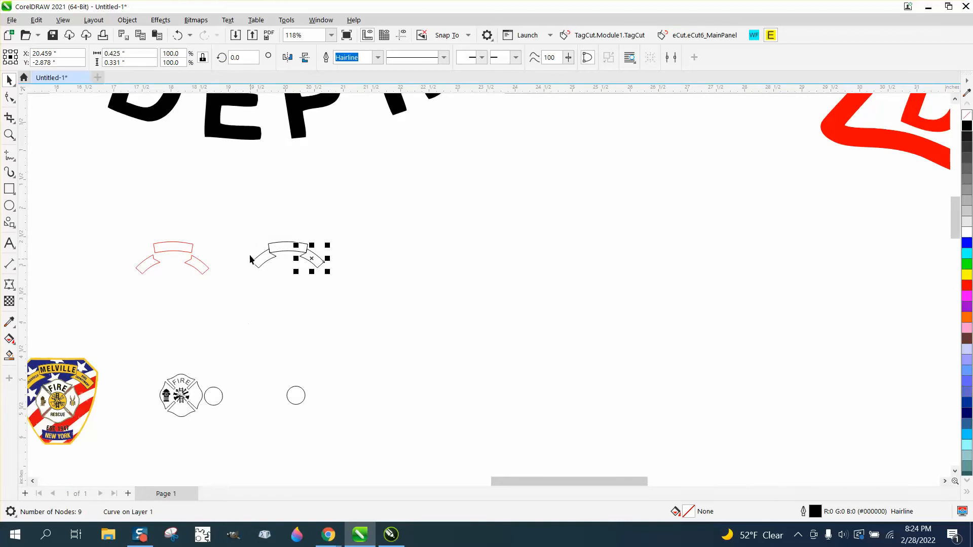
{"action": "left_click_drag", "start_coordinate": [246, 233], "coordinate": [369, 284]}
{"action": "left_click_drag", "start_coordinate": [293, 257], "coordinate": [248, 389]}
{"action": "left_click", "coordinate": [9, 134]}
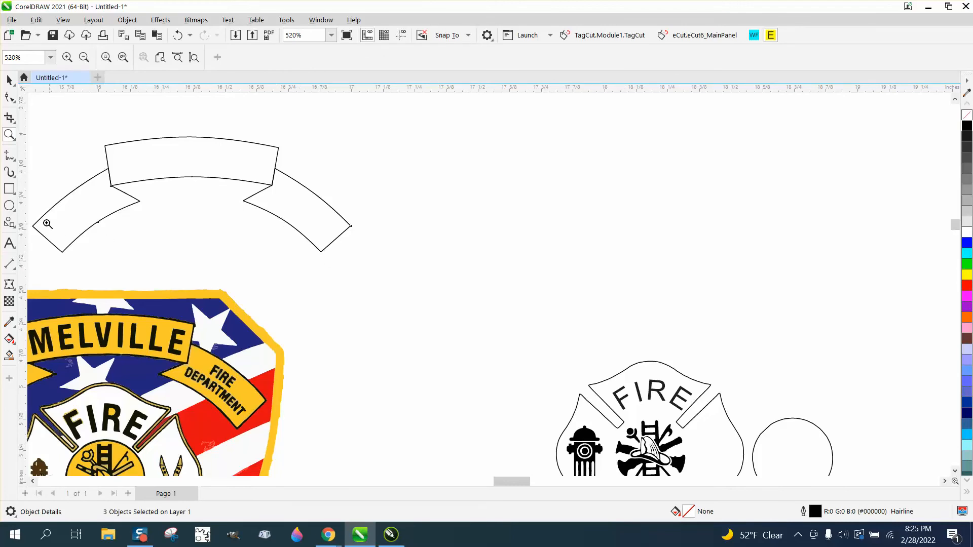
Draw a red 3-Point Curve along the centre banner's lower edge and nudge it 2 inches to the right.
{"action": "left_click", "coordinate": [15, 162]}
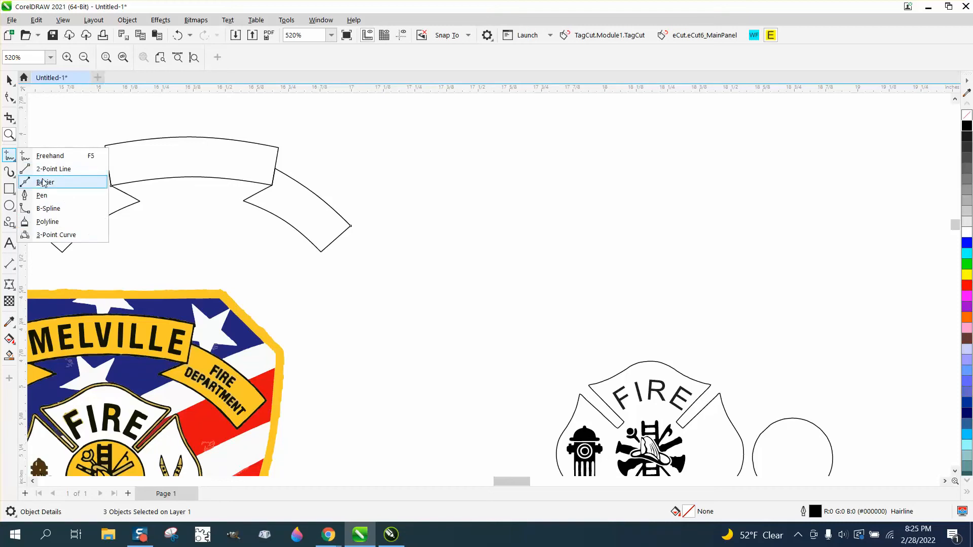
{"action": "left_click", "coordinate": [58, 233]}
{"action": "left_click_drag", "start_coordinate": [272, 185], "coordinate": [111, 185]}
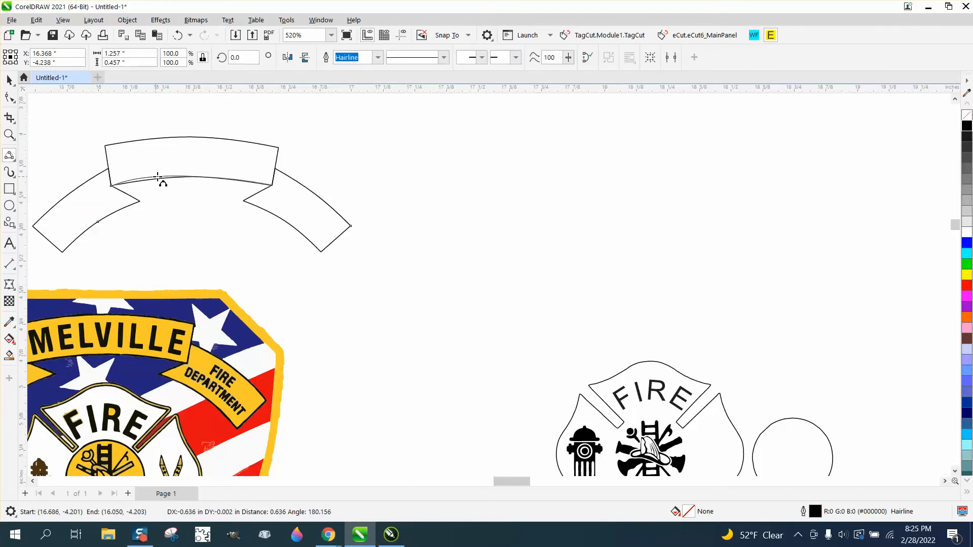
{"action": "left_click", "coordinate": [188, 177]}
{"action": "key", "text": "Right"}
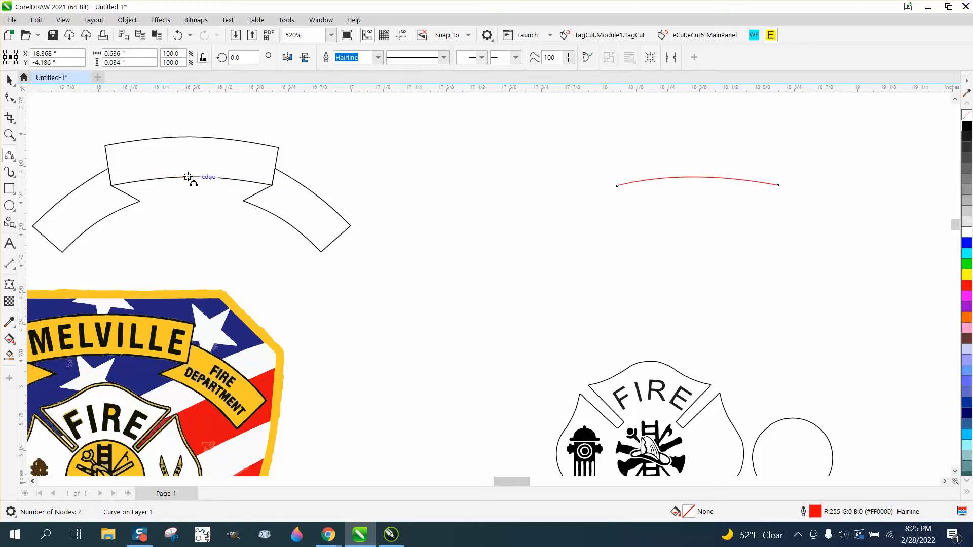
Draw red 3-point curves along the lower edges of the right and left banners and nudge each 2 inches to the right.
{"action": "left_click_drag", "start_coordinate": [321, 252], "coordinate": [244, 201]}
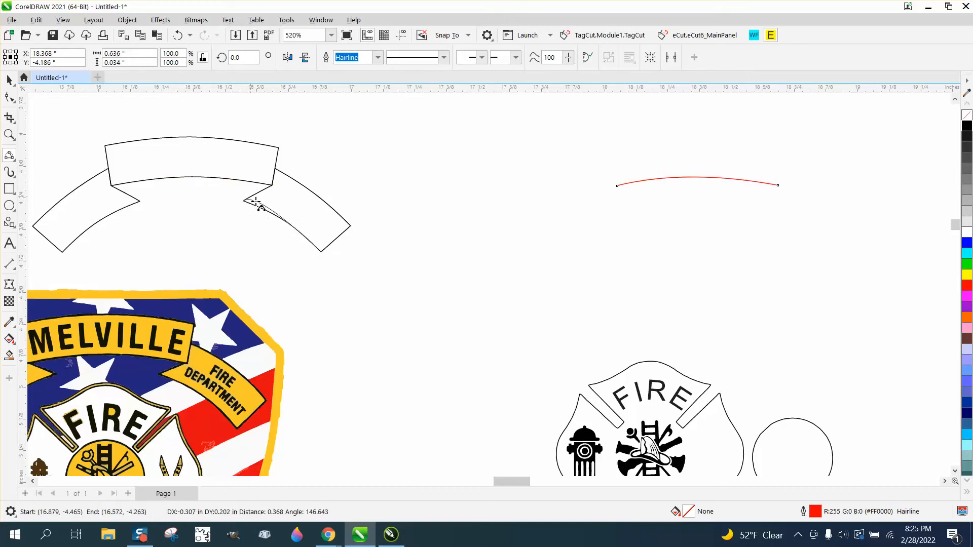
{"action": "left_click", "coordinate": [256, 221]}
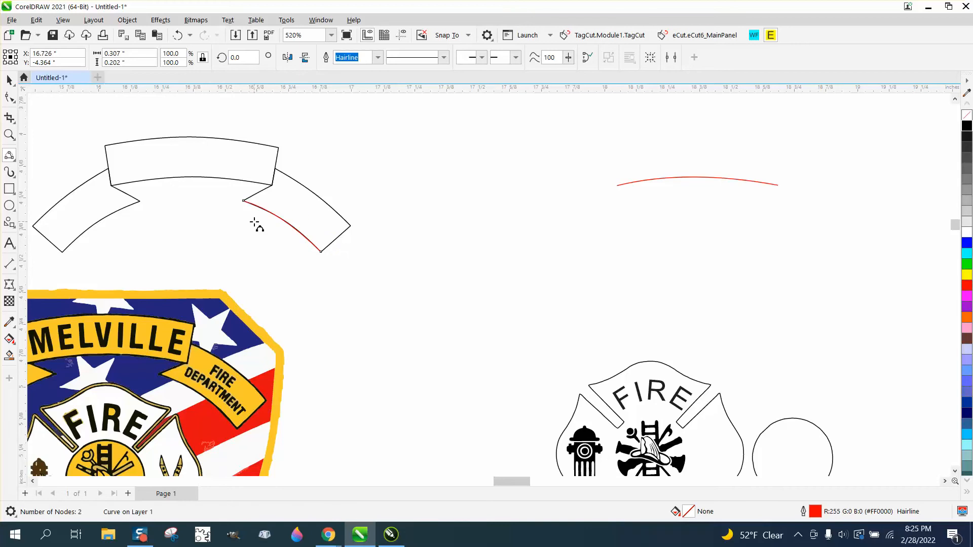
{"action": "key", "text": "Right"}
{"action": "left_click_drag", "start_coordinate": [63, 251], "coordinate": [116, 211]}
{"action": "left_click", "coordinate": [103, 217]}
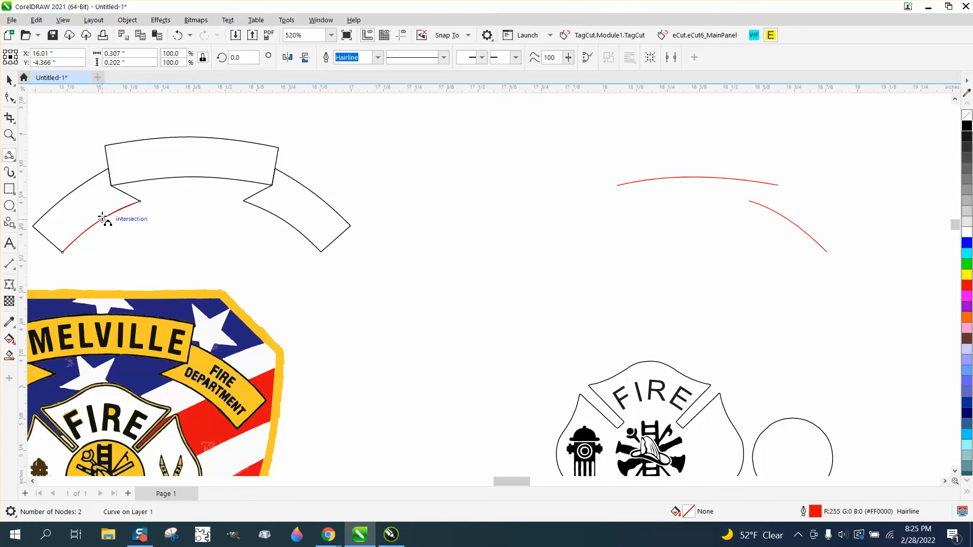
{"action": "key", "text": "Right"}
Add the artistic text MELVILLE in Arial above the banners and make it bold.
{"action": "scroll", "coordinate": [286, 373], "scroll_direction": "down", "scroll_amount": 1}
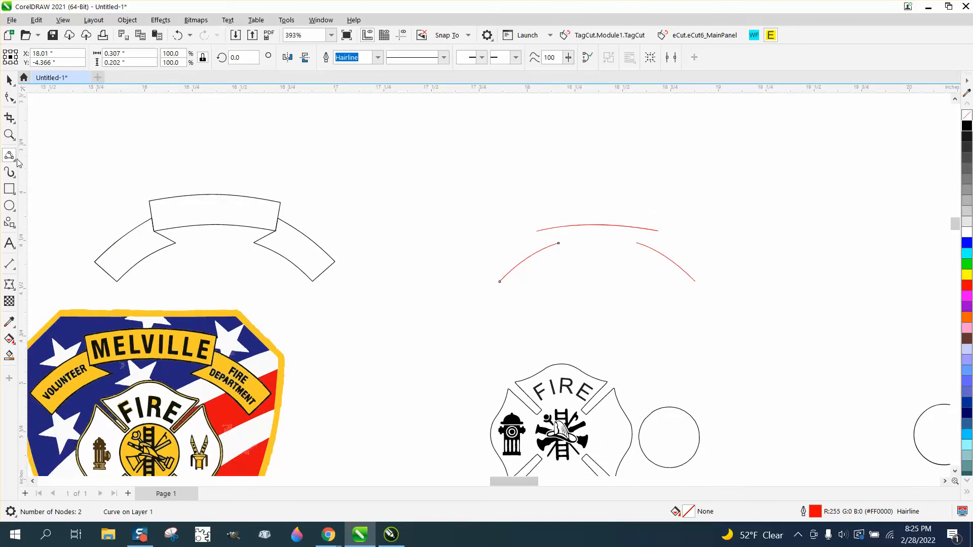
{"action": "left_click", "coordinate": [9, 243]}
{"action": "left_click", "coordinate": [207, 178]}
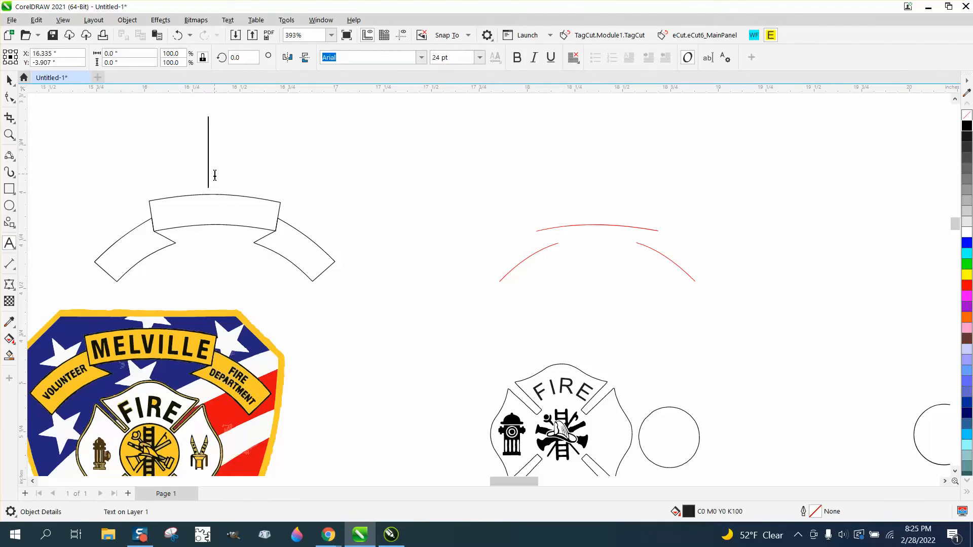
{"action": "type", "text": "MEL"}
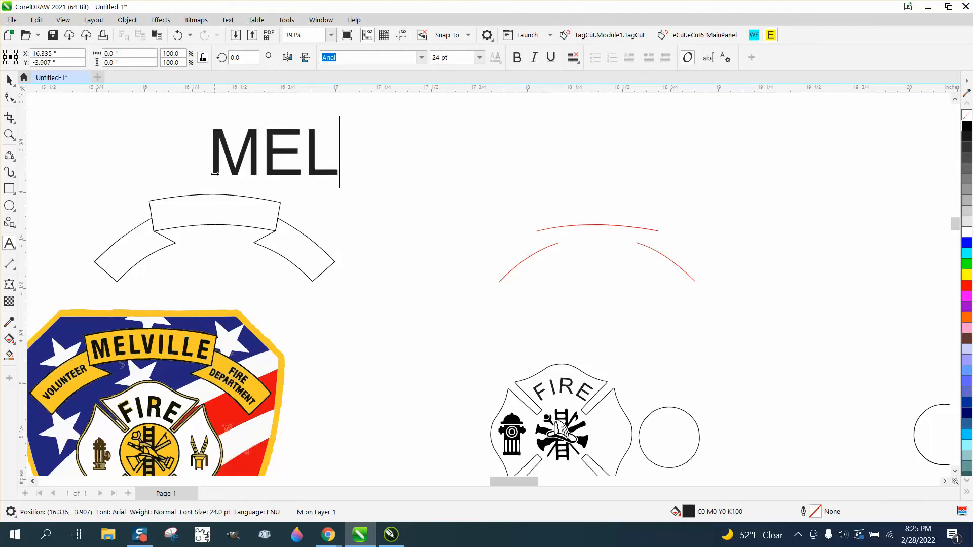
{"action": "type", "text": "VILLE"}
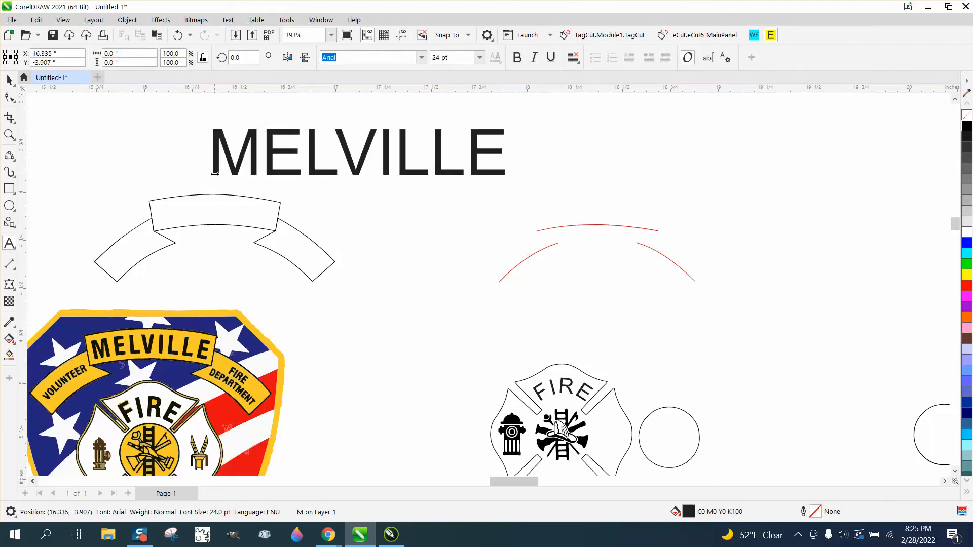
{"action": "left_click", "coordinate": [9, 81]}
{"action": "left_click", "coordinate": [517, 58]}
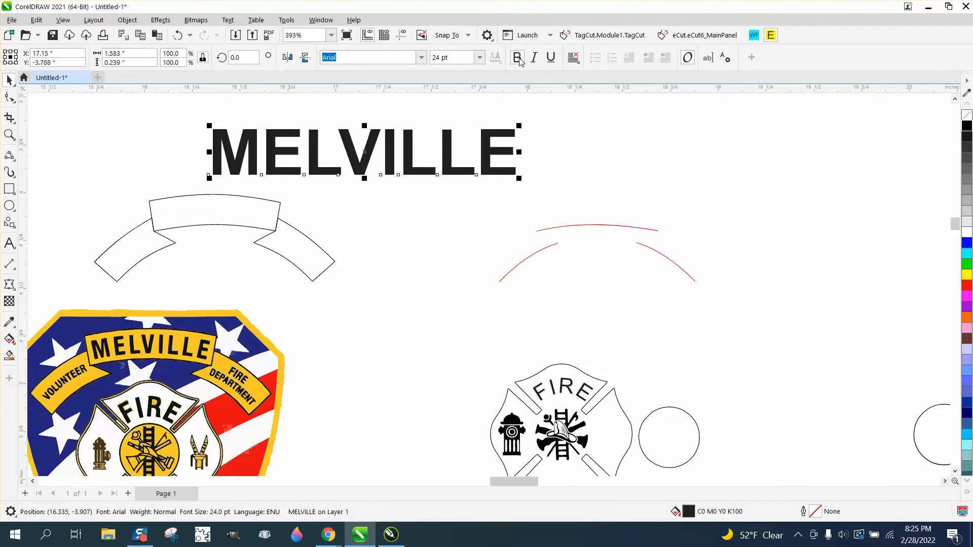
Scale the MELVILLE text to about 10.3 pt and position it above the centre banner.
{"action": "left_click_drag", "start_coordinate": [517, 131], "coordinate": [326, 154]}
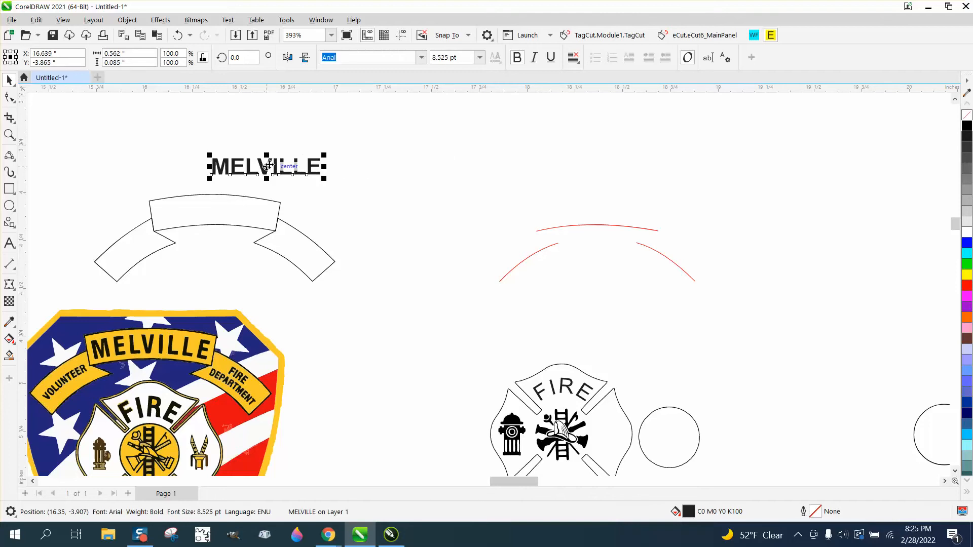
{"action": "left_click_drag", "start_coordinate": [271, 168], "coordinate": [203, 131]}
{"action": "left_click_drag", "start_coordinate": [269, 143], "coordinate": [285, 142]}
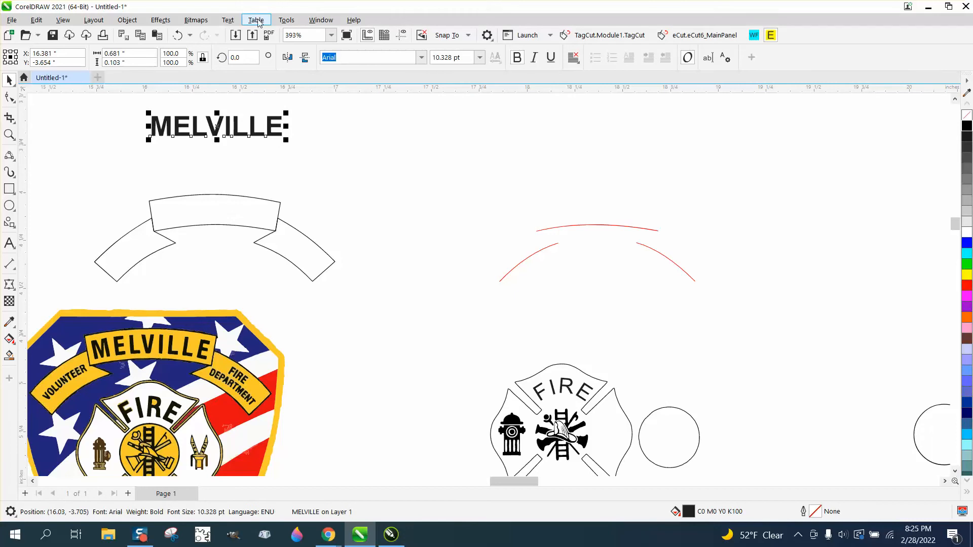
Try fitting the MELVILLE text to the upper red curve.
{"action": "left_click", "coordinate": [234, 21]}
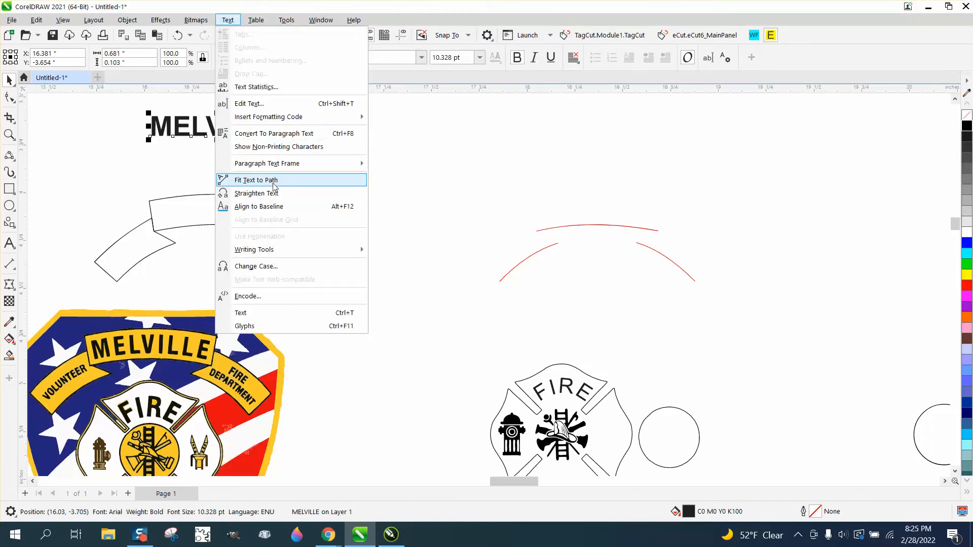
{"action": "left_click", "coordinate": [256, 180]}
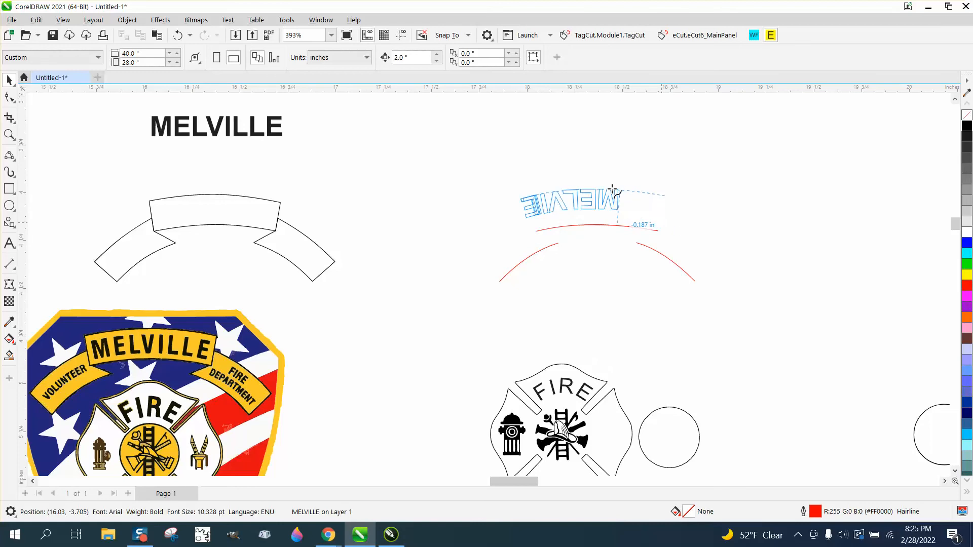
{"action": "left_click", "coordinate": [527, 172]}
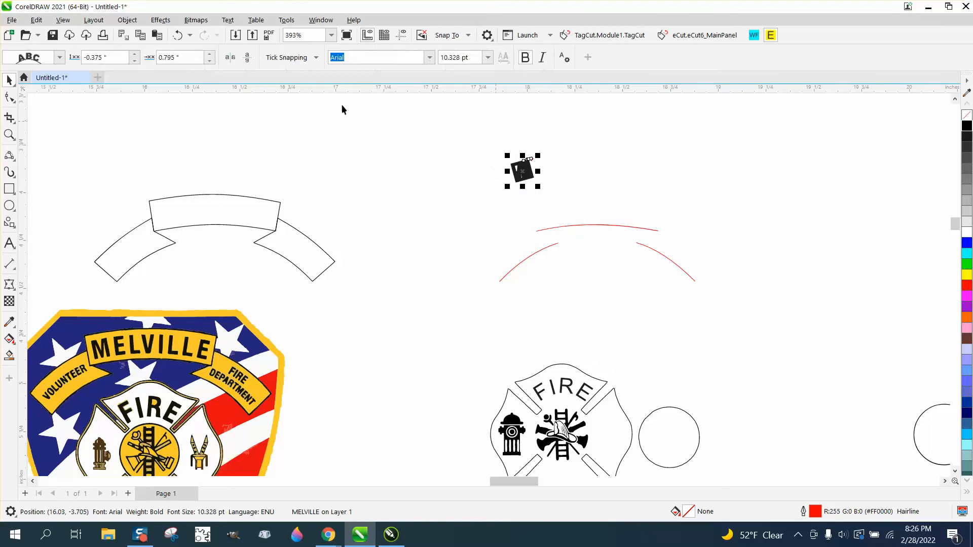
{"action": "left_click", "coordinate": [180, 37]}
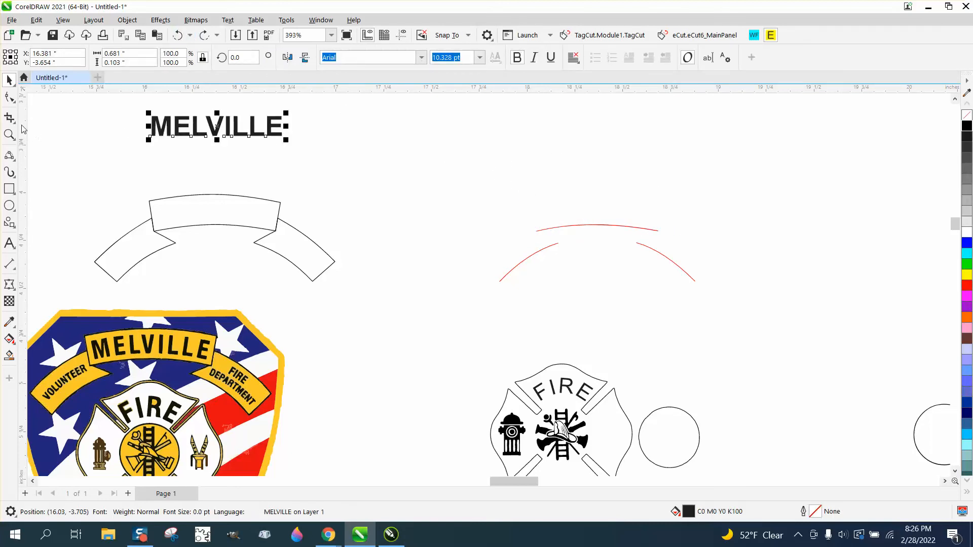
Select both nodes of the upper red curve and reverse its subpath direction.
{"action": "left_click", "coordinate": [9, 98]}
{"action": "left_click", "coordinate": [591, 226]}
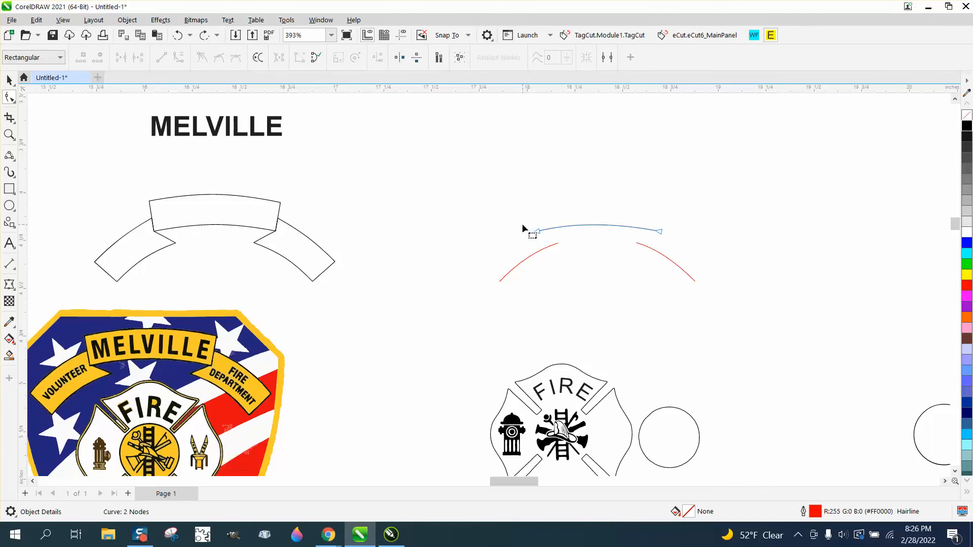
{"action": "left_click_drag", "start_coordinate": [490, 199], "coordinate": [688, 251]}
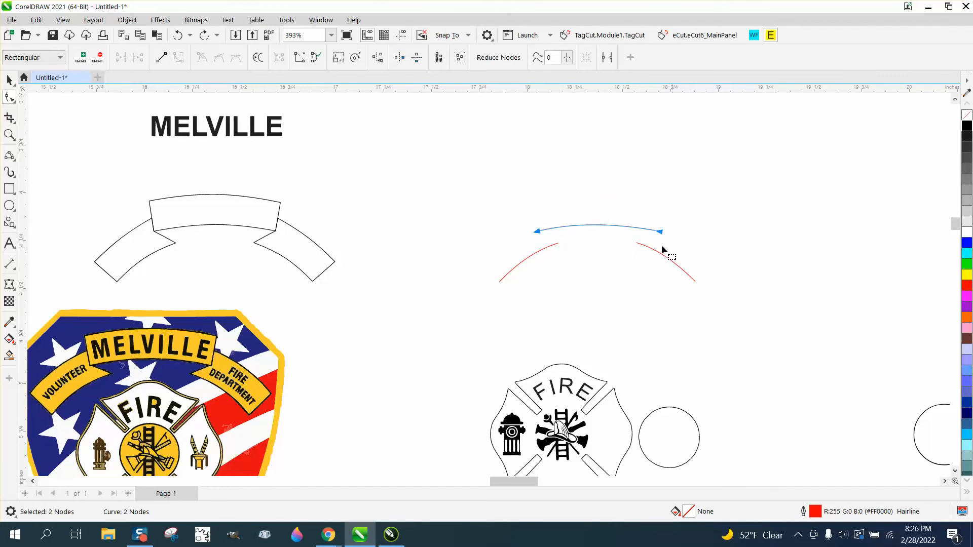
{"action": "right_click", "coordinate": [660, 233]}
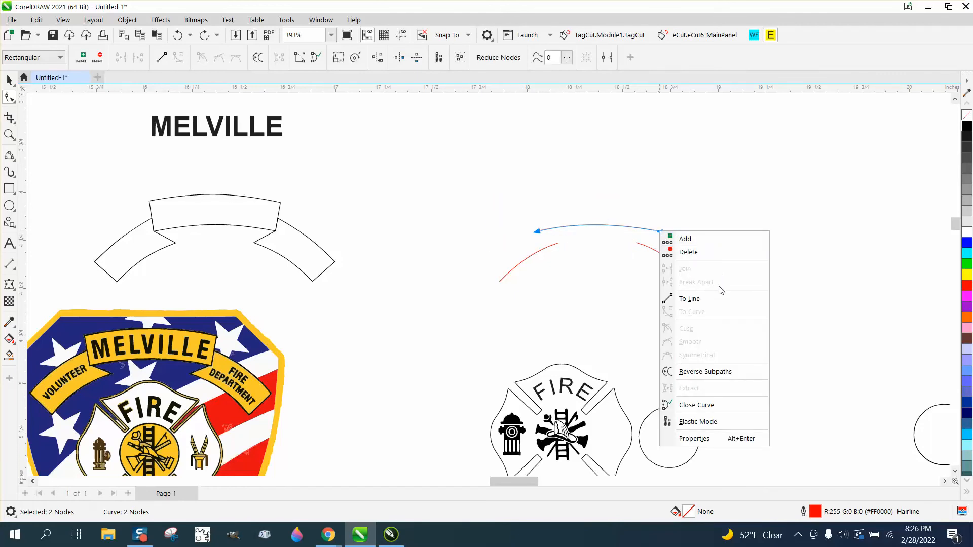
{"action": "left_click", "coordinate": [710, 371]}
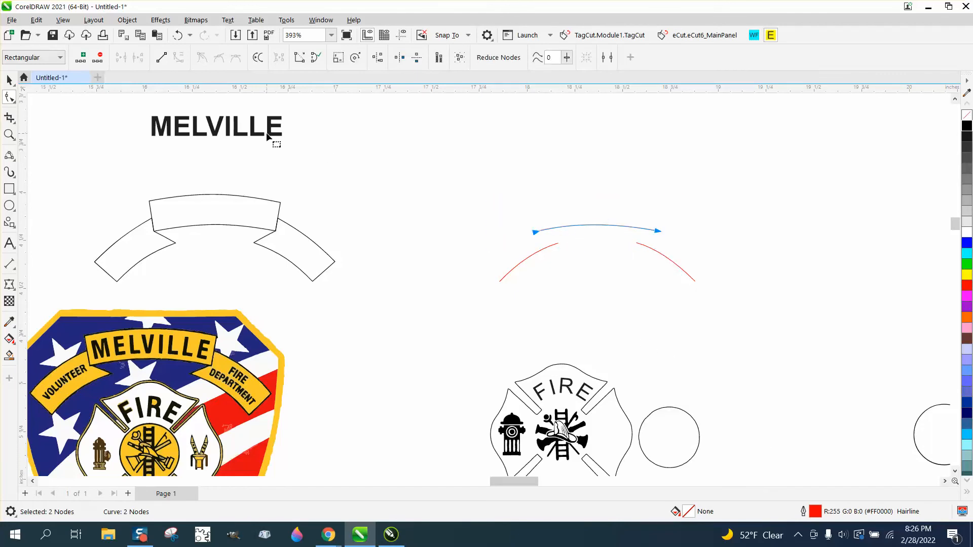
{"action": "left_click", "coordinate": [9, 80]}
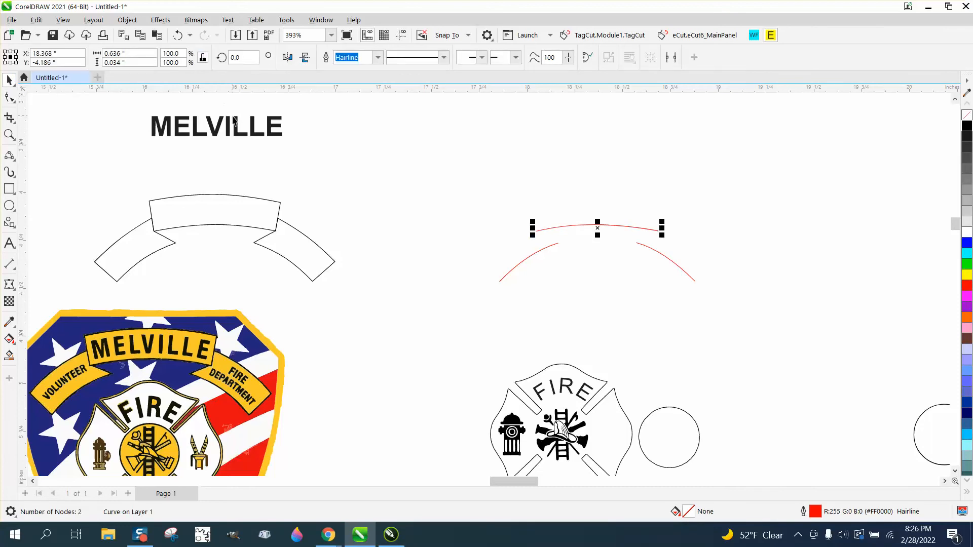
Fit the MELVILLE text to the upper red curve with zero offset from its left end, and select the text with its path.
{"action": "key", "text": "Escape"}
{"action": "left_click", "coordinate": [227, 20]}
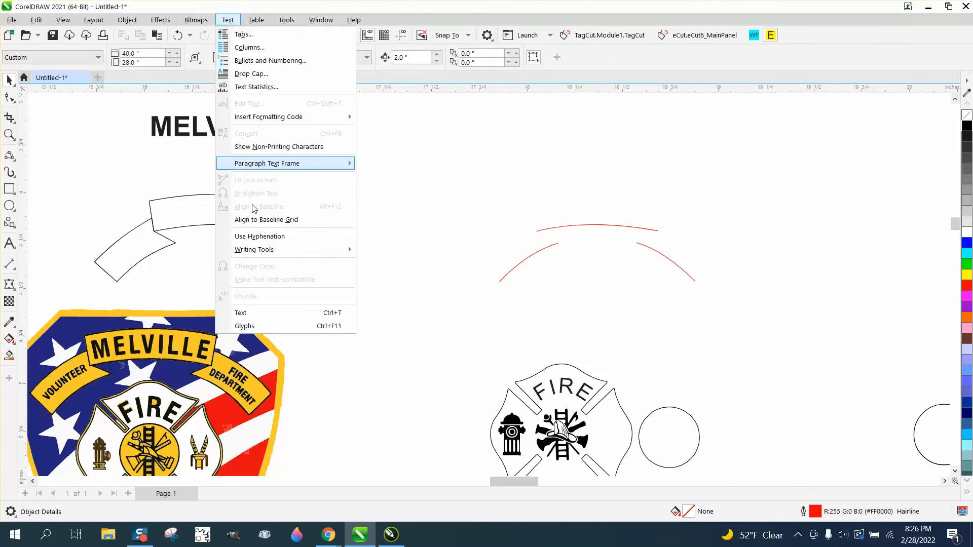
{"action": "mouse_move", "coordinate": [259, 165]}
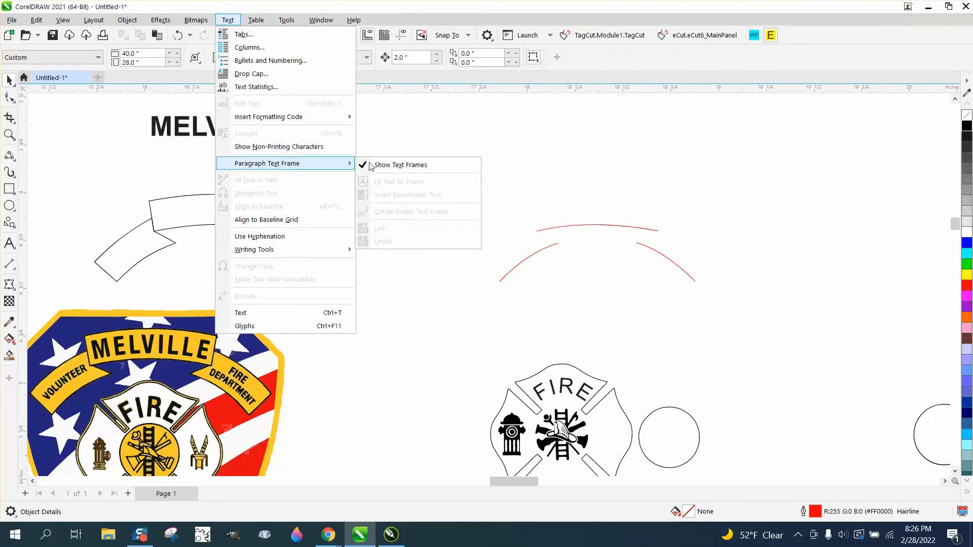
{"action": "left_click", "coordinate": [401, 164]}
{"action": "left_click", "coordinate": [282, 136]}
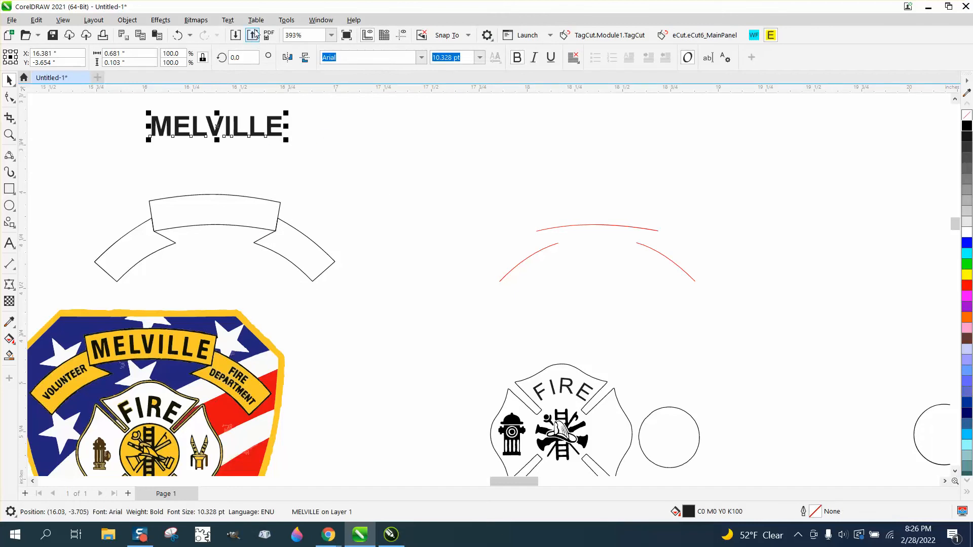
{"action": "left_click", "coordinate": [229, 20]}
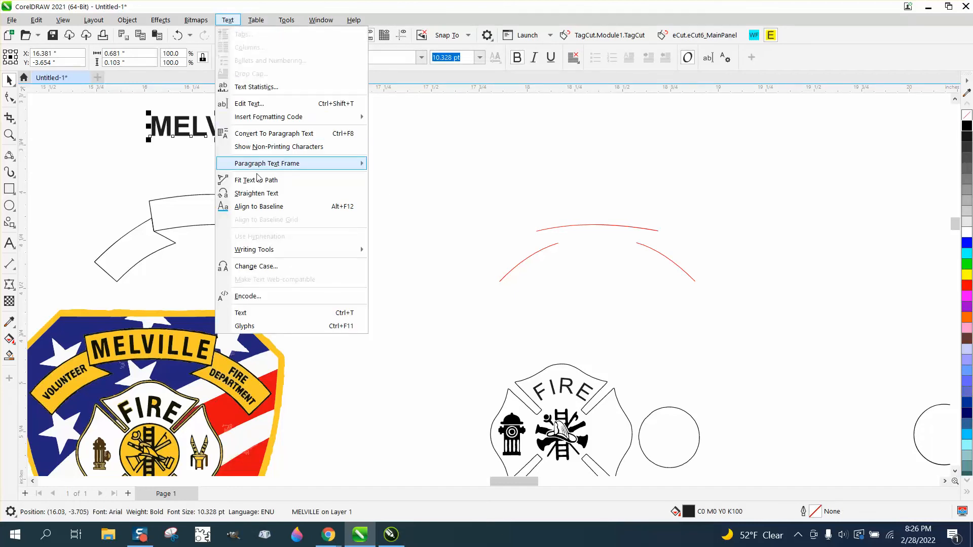
{"action": "left_click", "coordinate": [279, 180]}
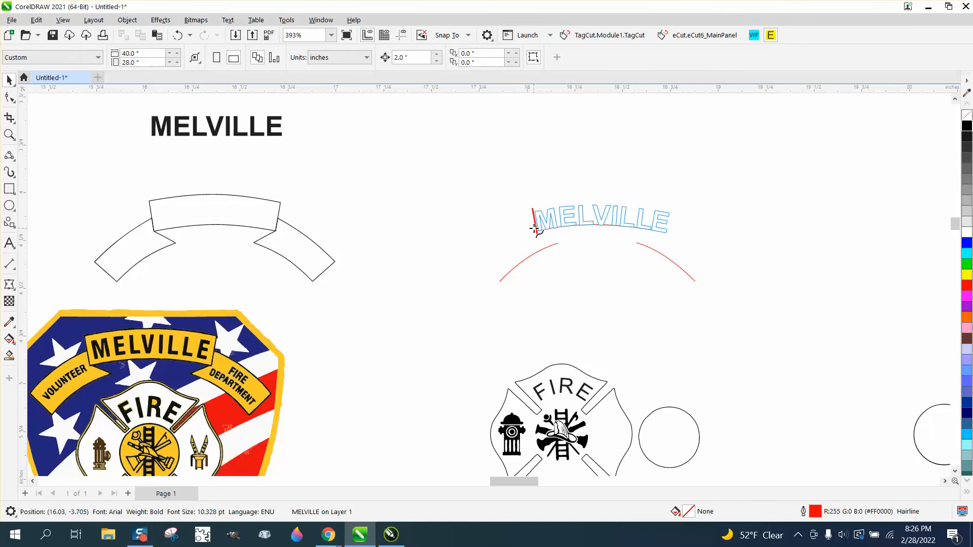
{"action": "left_click", "coordinate": [535, 228]}
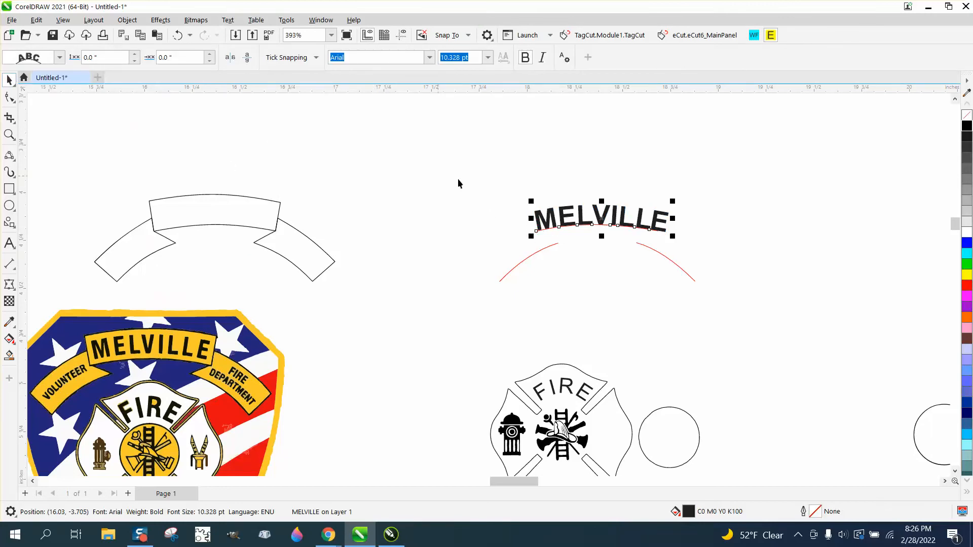
{"action": "left_click_drag", "start_coordinate": [501, 181], "coordinate": [750, 278]}
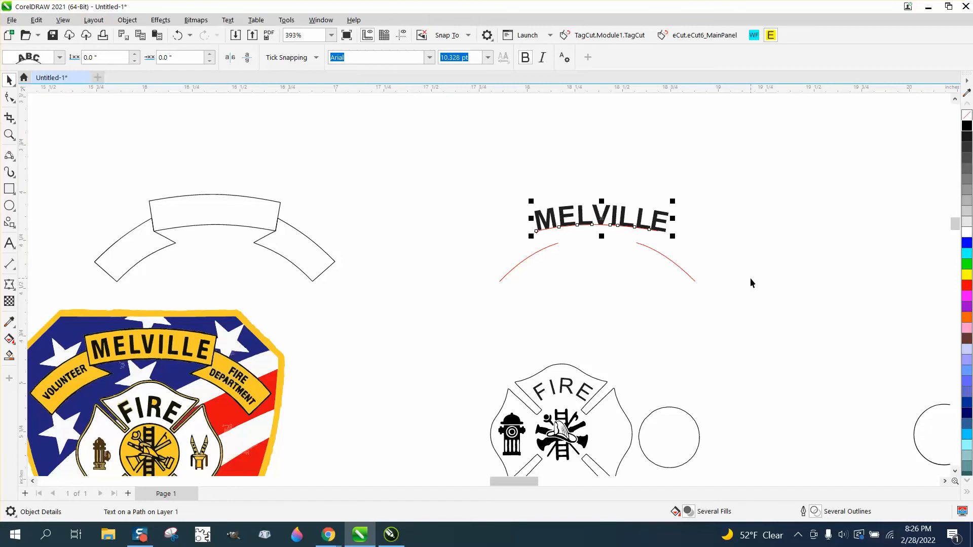
Try setting the curve-fitted MELVILLE text to 9 pt, refitting it to its path and moving it together with the curve.
{"action": "key", "text": "ctrl+z"}
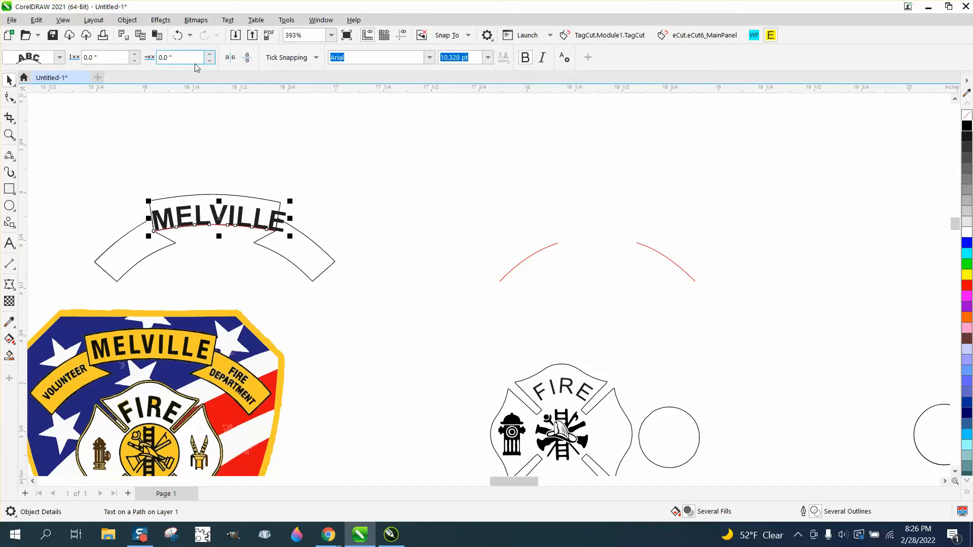
{"action": "left_click", "coordinate": [177, 35]}
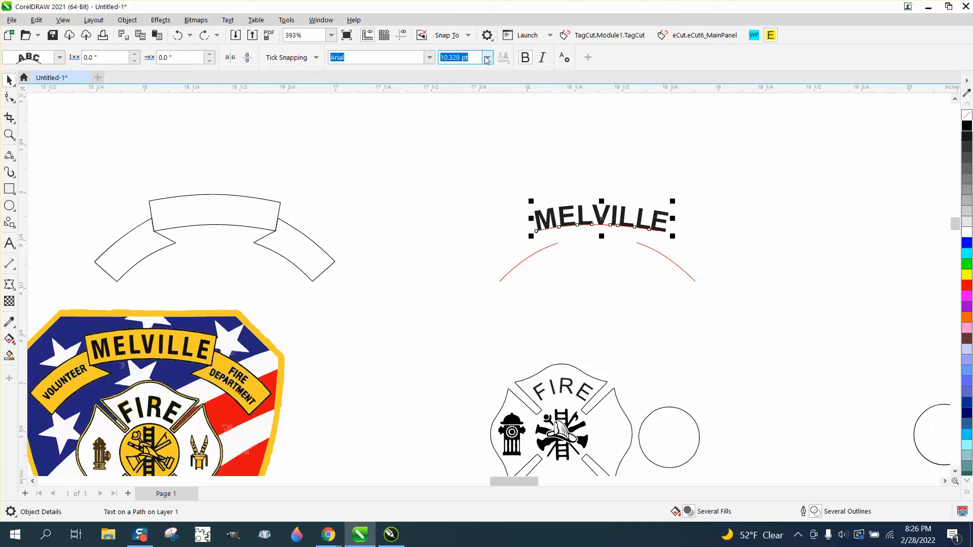
{"action": "type", "text": "9"}
{"action": "key", "text": "Return"}
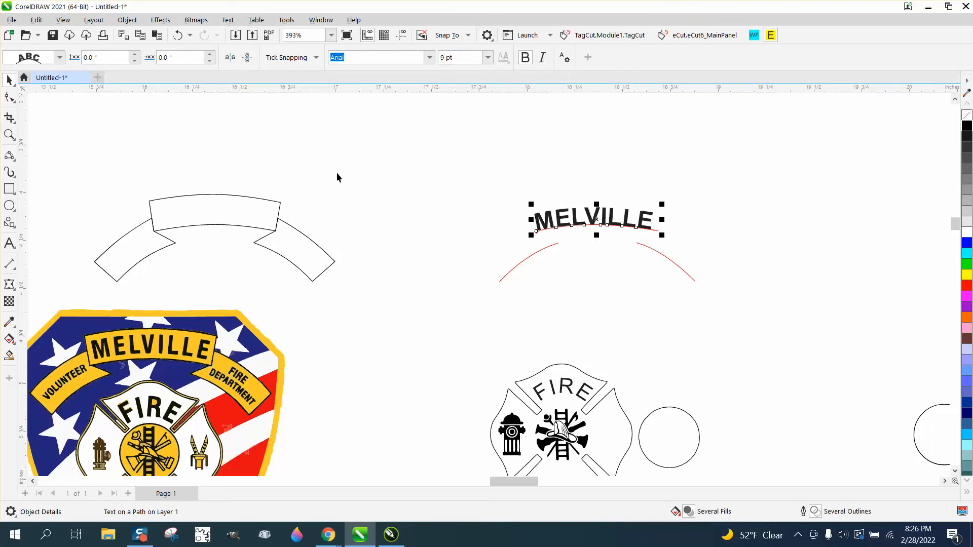
{"action": "left_click", "coordinate": [228, 20]}
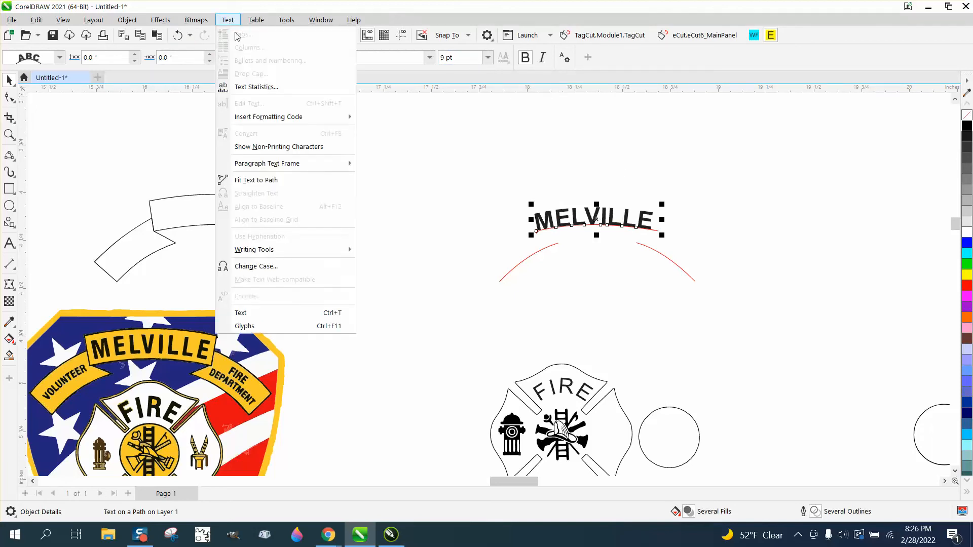
{"action": "left_click", "coordinate": [239, 180]}
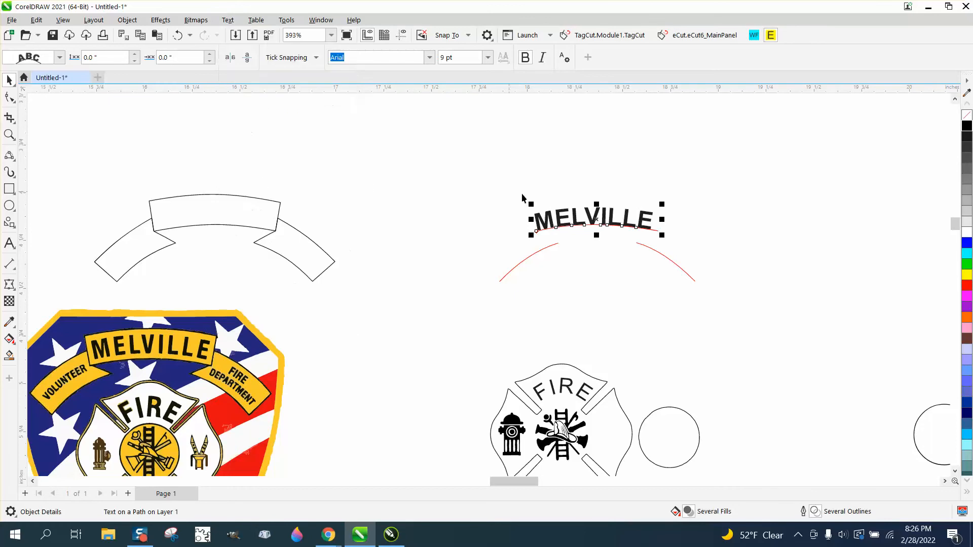
{"action": "left_click", "coordinate": [596, 216]}
{"action": "left_click_drag", "start_coordinate": [596, 216], "coordinate": [594, 190]}
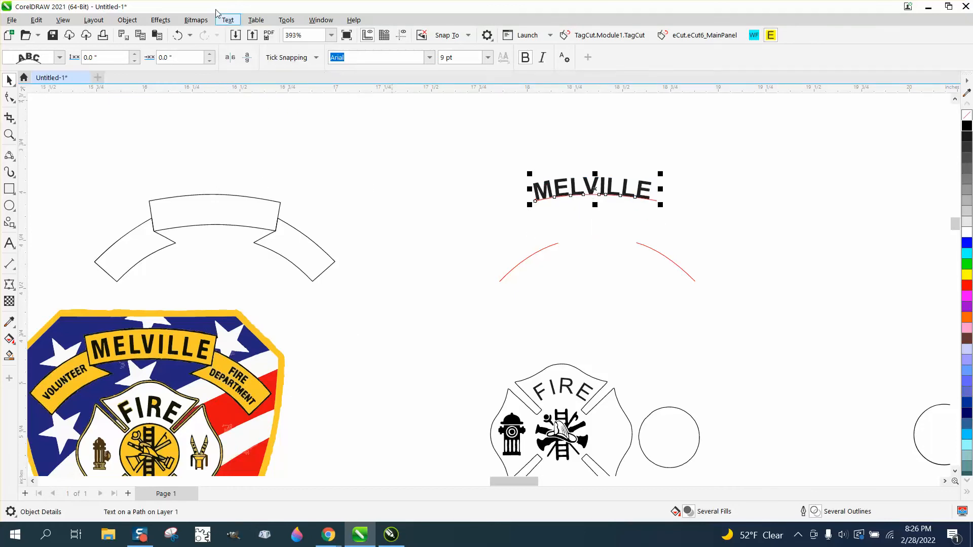
Undo back to the straight MELVILLE text before its path fitting and set its font size to 9 pt.
{"action": "left_click", "coordinate": [177, 36]}
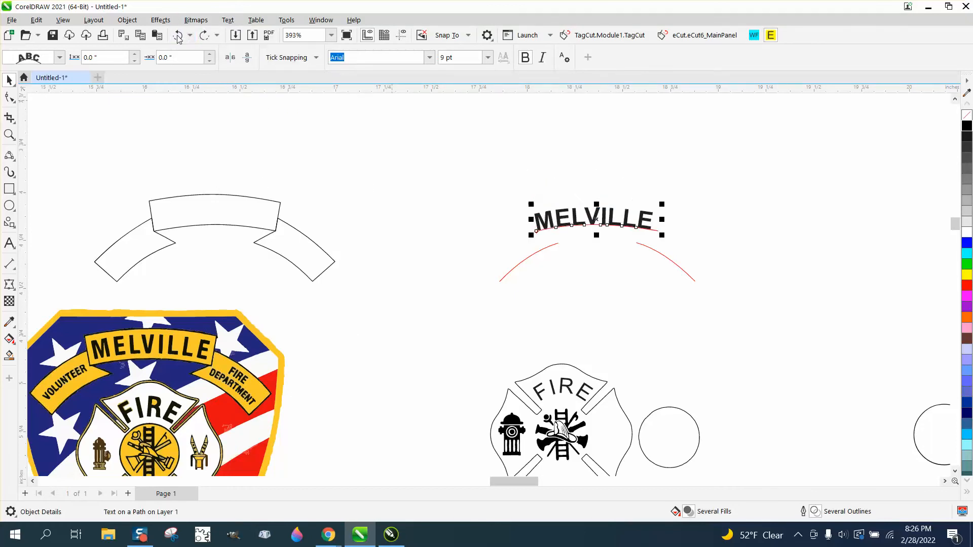
{"action": "left_click", "coordinate": [178, 35]}
{"action": "left_click", "coordinate": [177, 36]}
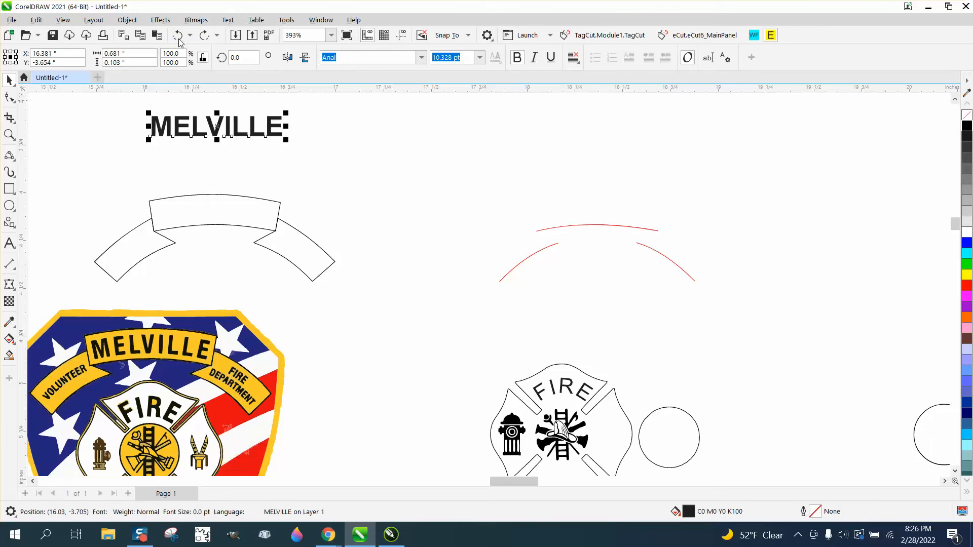
{"action": "type", "text": "9"}
{"action": "key", "text": "Return"}
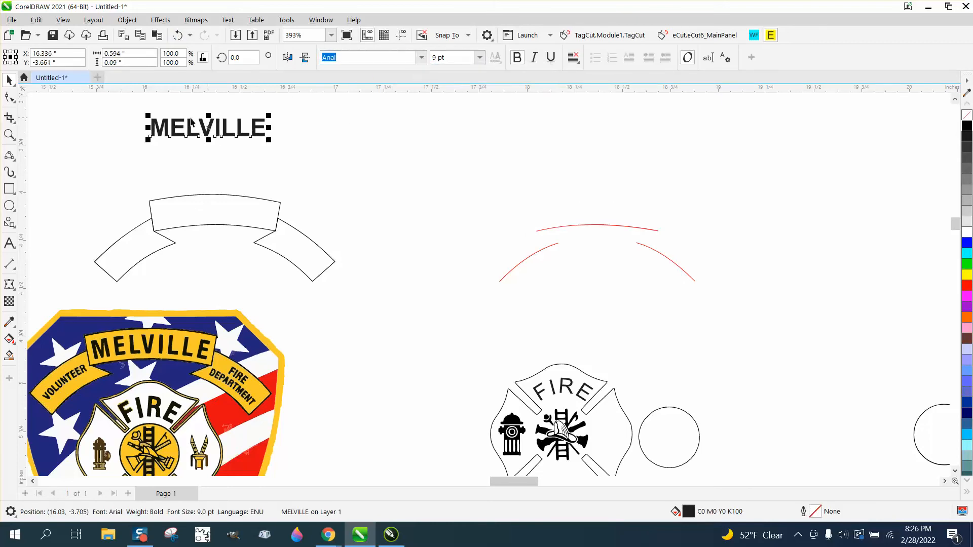
Move the MELVILLE text just above the upper red curve and fit it to that curve with zero offset.
{"action": "left_click_drag", "start_coordinate": [247, 134], "coordinate": [633, 208]}
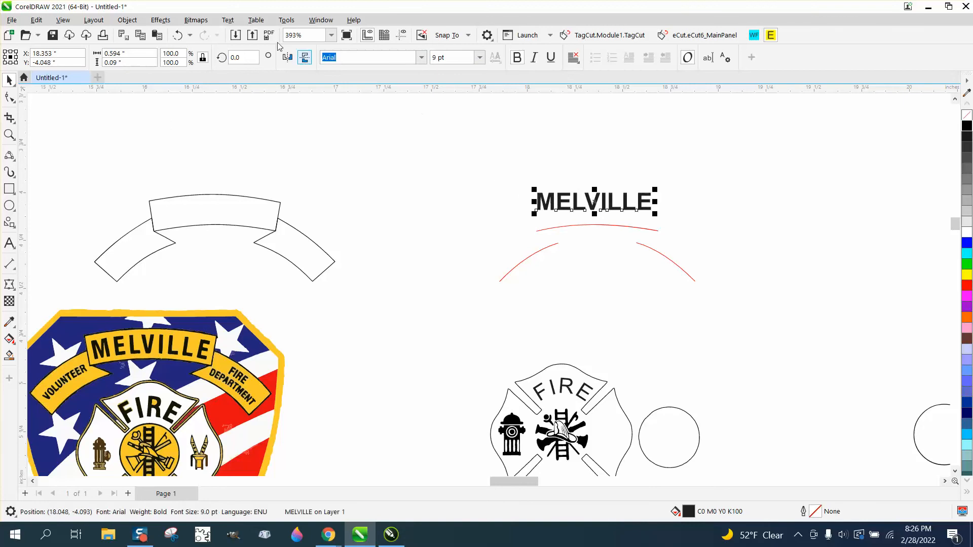
{"action": "left_click", "coordinate": [227, 20]}
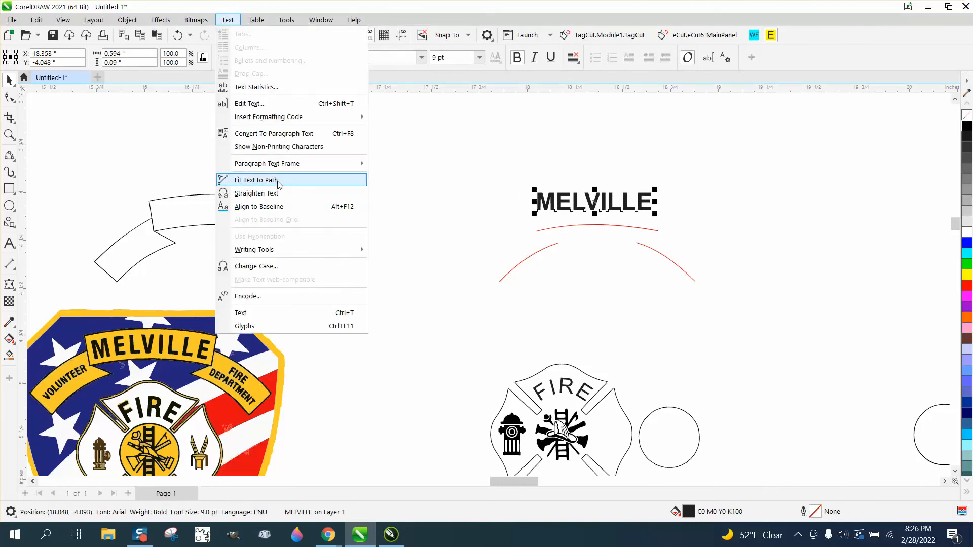
{"action": "left_click", "coordinate": [256, 180]}
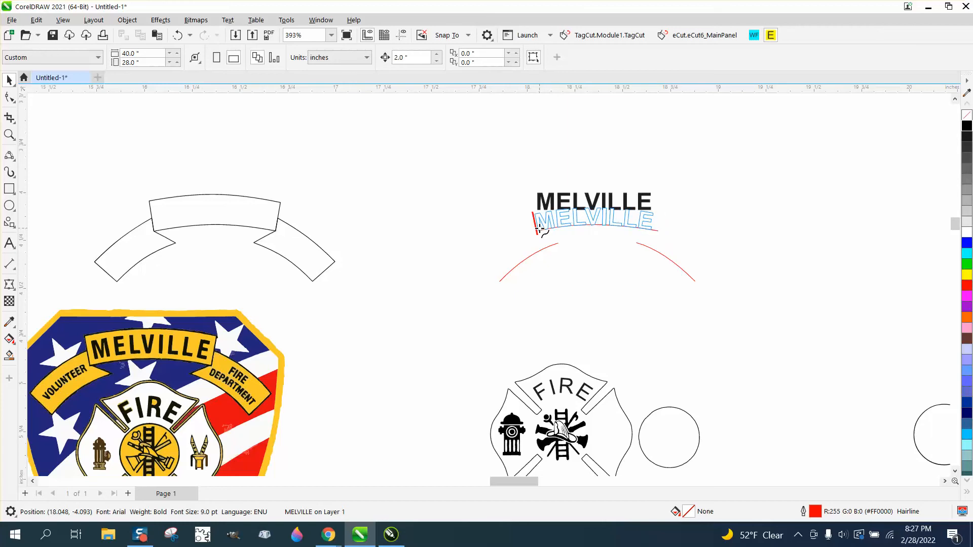
{"action": "left_click", "coordinate": [540, 227]}
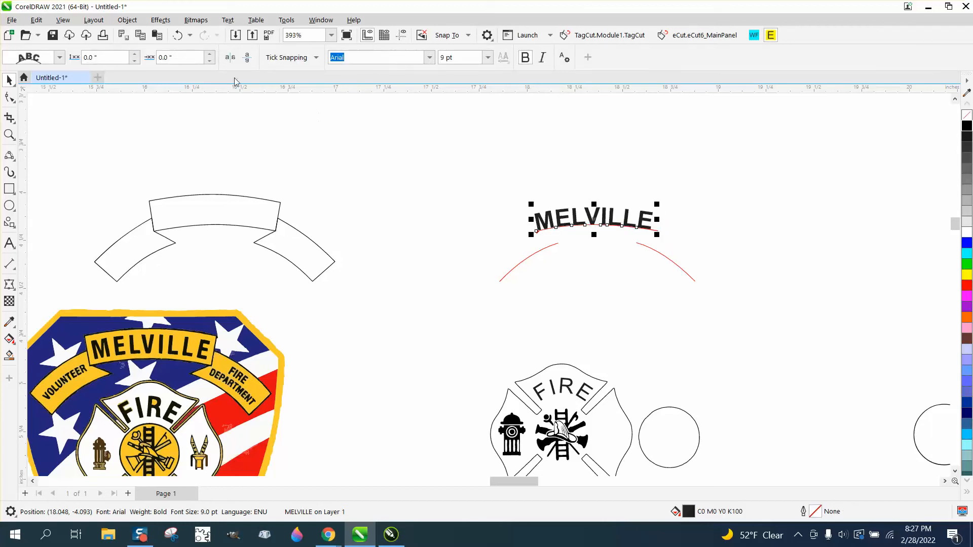
Try shifting the MELVILLE text along its curve, ending with an offset of 0.04".
{"action": "left_click", "coordinate": [209, 61]}
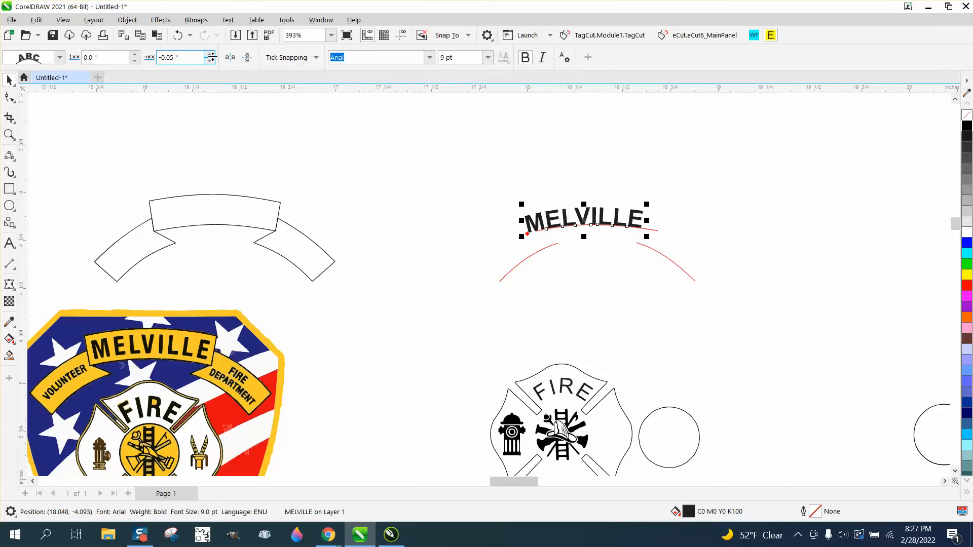
{"action": "left_click", "coordinate": [209, 54]}
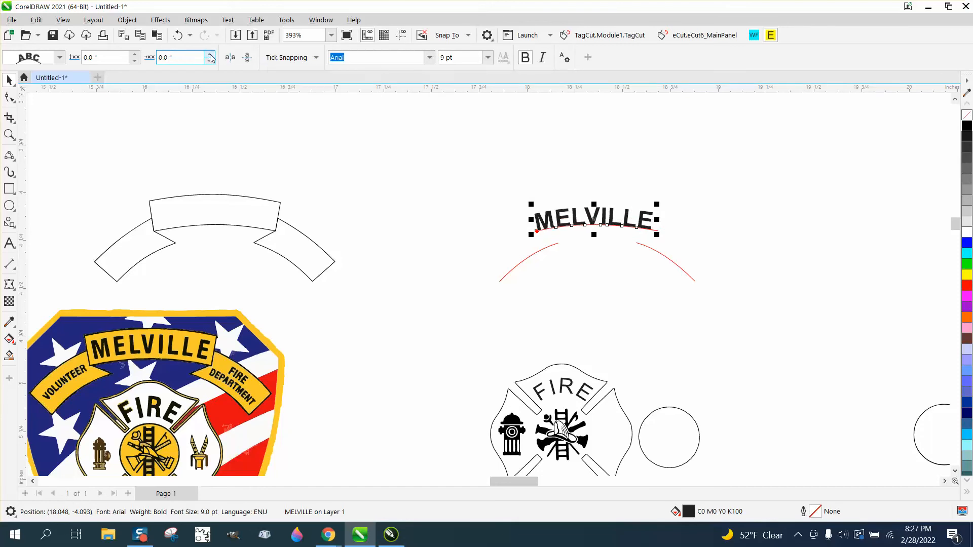
{"action": "left_click", "coordinate": [210, 54]}
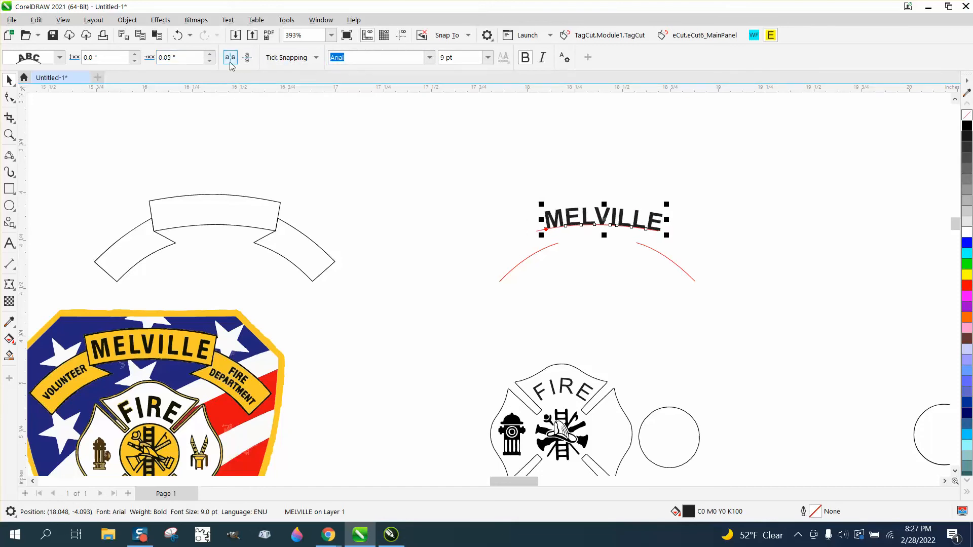
{"action": "left_click_drag", "start_coordinate": [169, 57], "coordinate": [158, 57]}
{"action": "type", "text": ".04"}
{"action": "key", "text": "Return"}
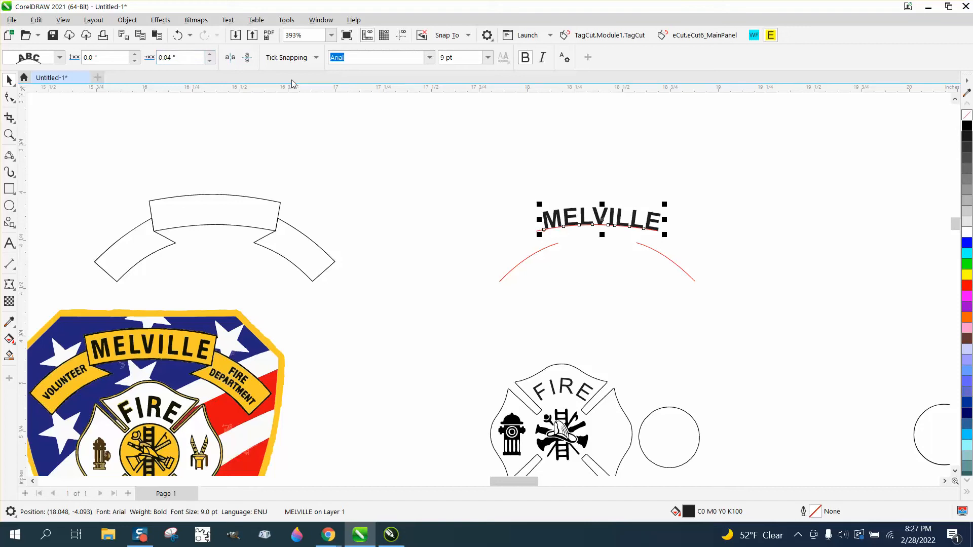
Move the MELVILLE text with its red curve onto the centre banner and set its offset along the path to 0.02".
{"action": "left_click_drag", "start_coordinate": [488, 179], "coordinate": [688, 232]}
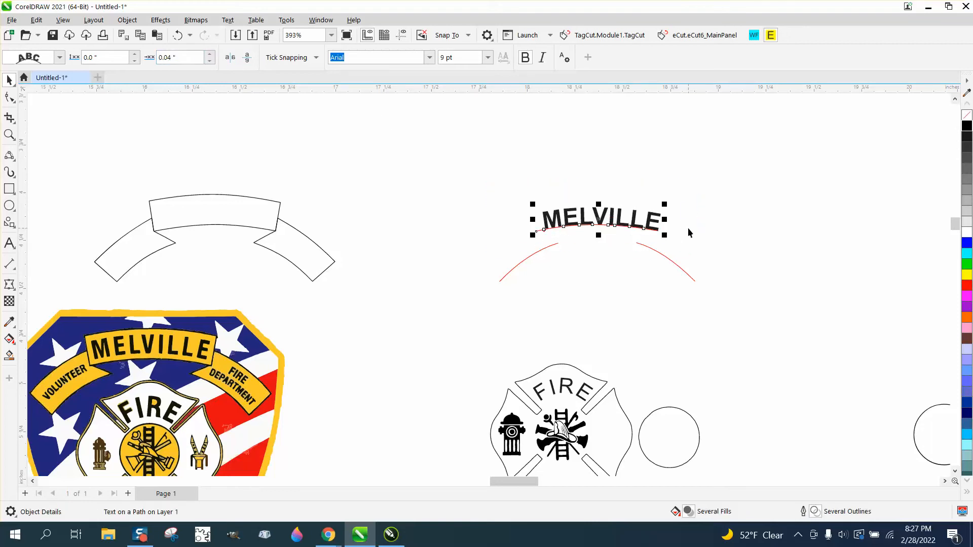
{"action": "key", "text": "Left"}
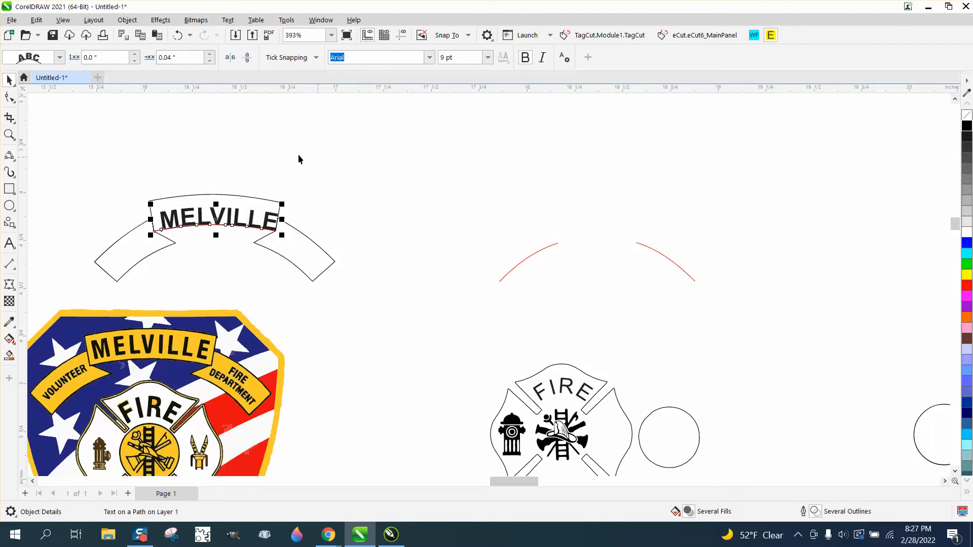
{"action": "left_click", "coordinate": [197, 59]}
{"action": "type", "text": ".03"}
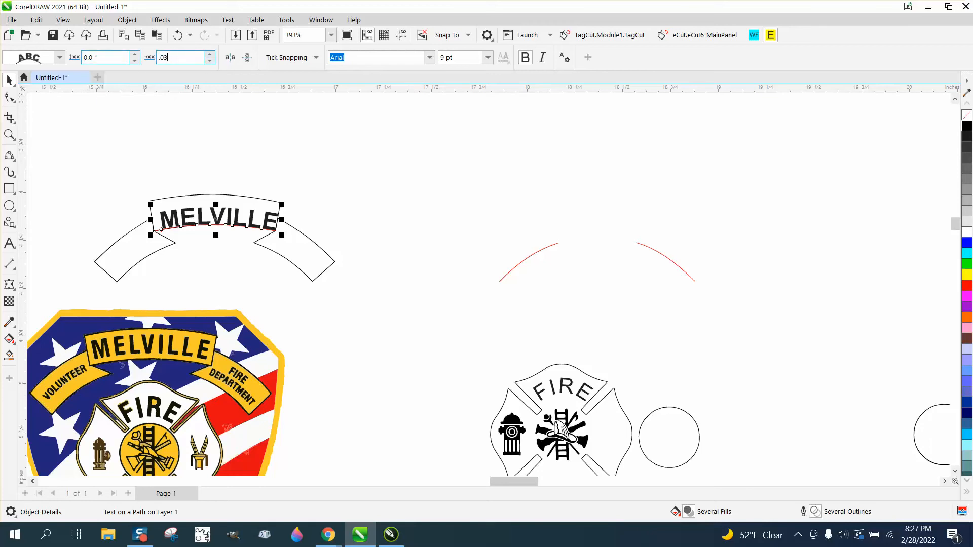
{"action": "key", "text": "Return"}
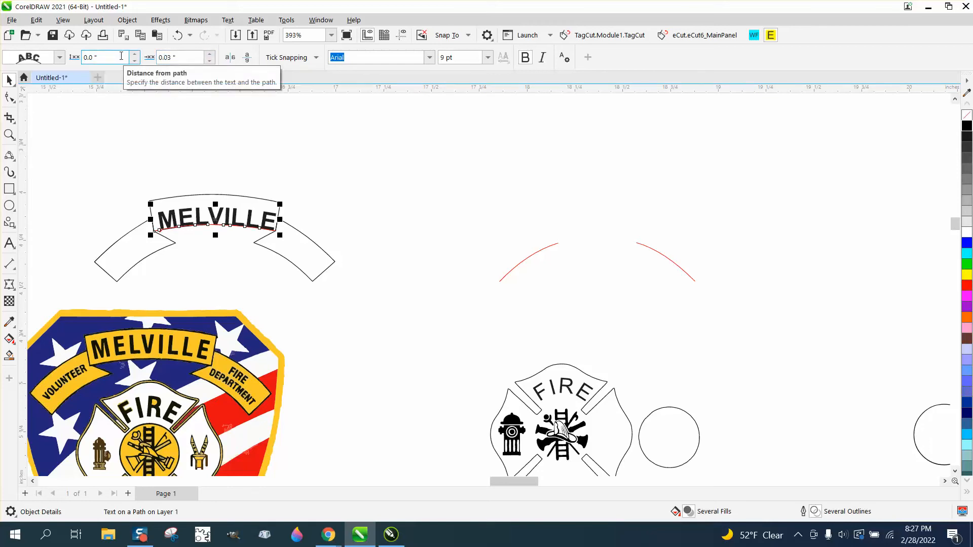
{"action": "left_click", "coordinate": [182, 57]}
{"action": "type", "text": ".02"}
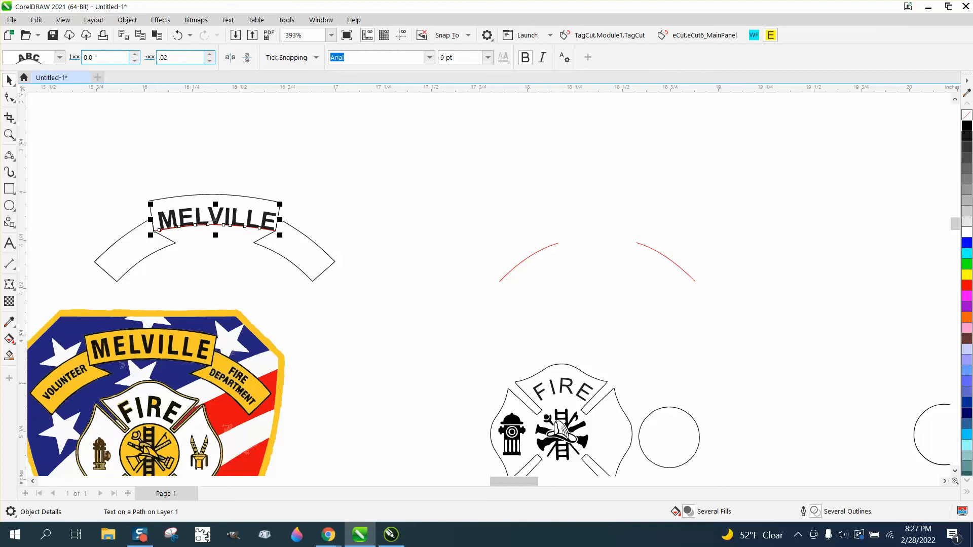
{"action": "key", "text": "Return"}
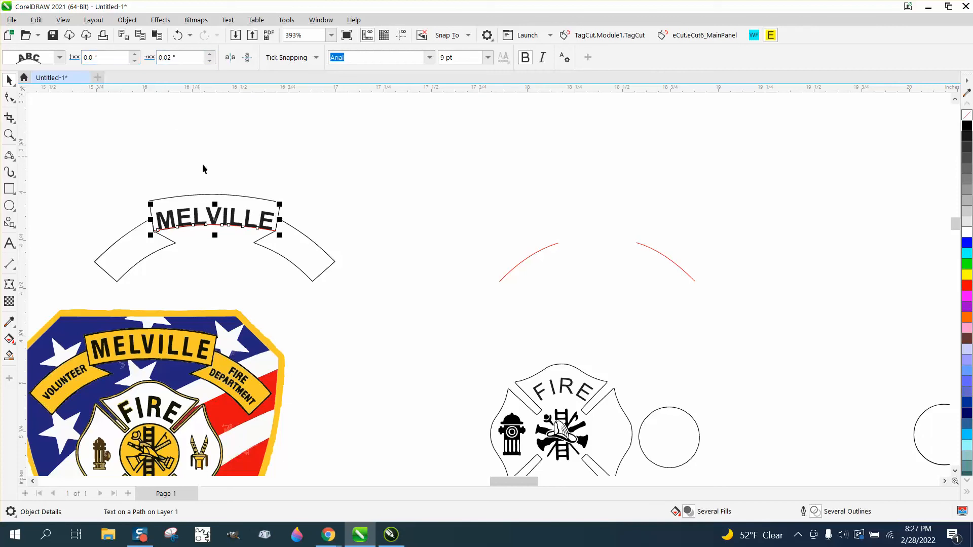
Set the MELVILLE text's distance from the path to 0.05" and slightly adjust the text and curve on the banner.
{"action": "left_click", "coordinate": [136, 54]}
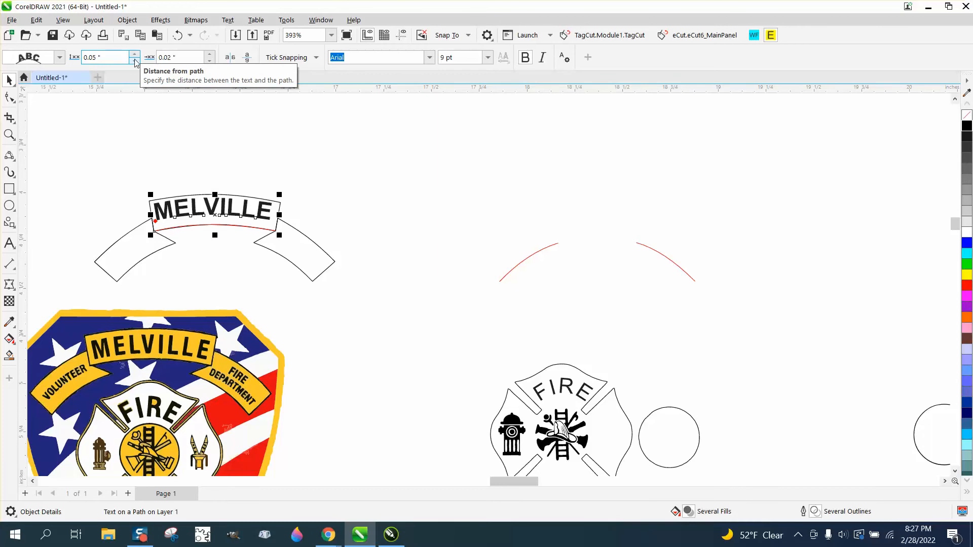
{"action": "left_click", "coordinate": [216, 214]}
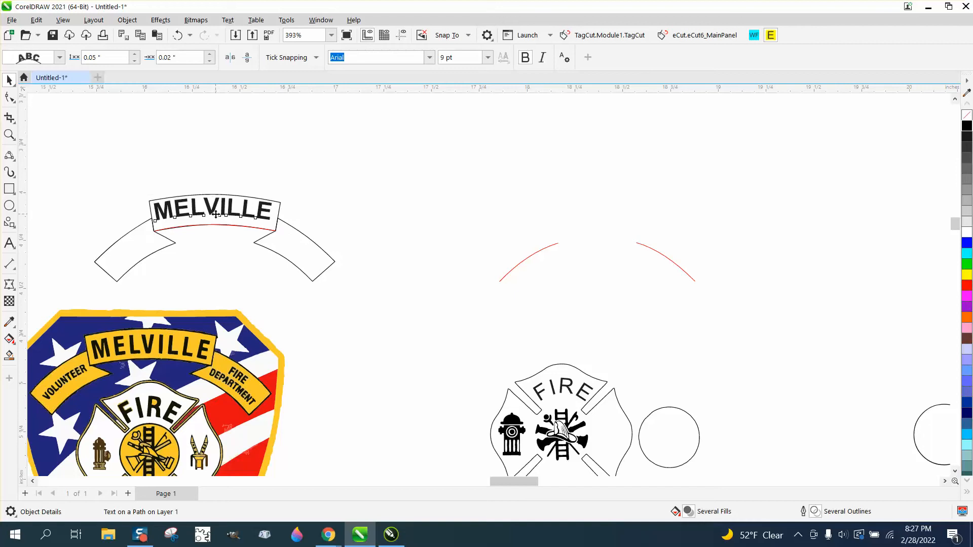
{"action": "left_click_drag", "start_coordinate": [216, 215], "coordinate": [216, 218]}
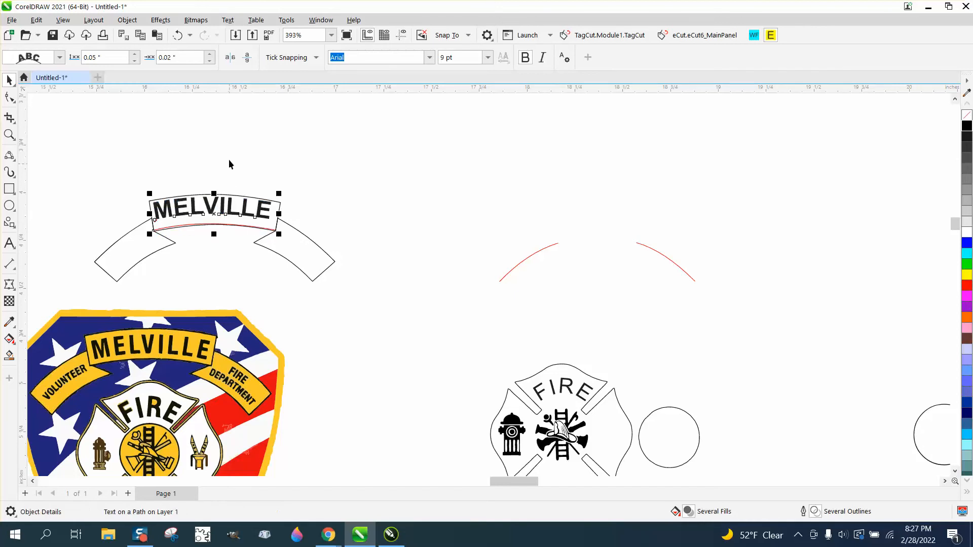
Break the MELVILLE text apart from its path and move the red curve clear of the banner into empty space beside it.
{"action": "left_click", "coordinate": [127, 20]}
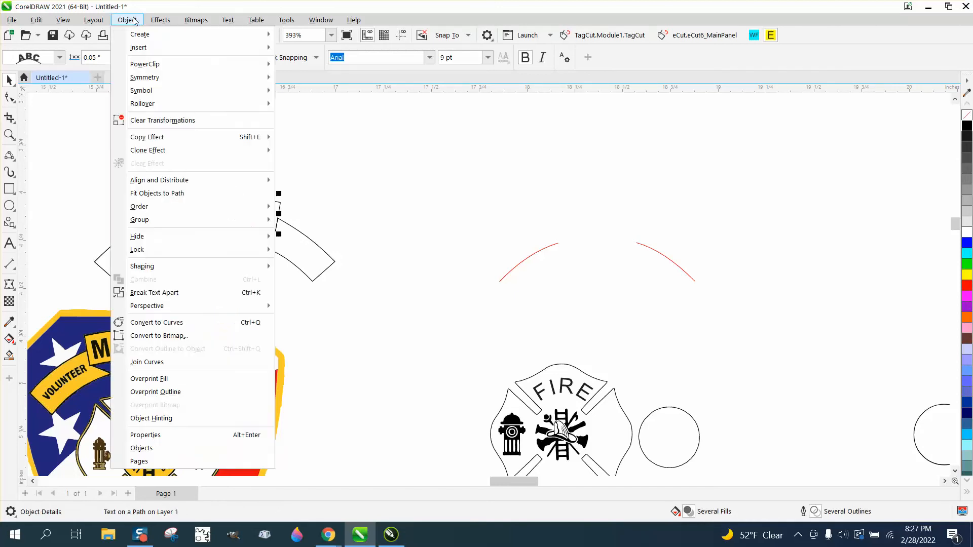
{"action": "left_click", "coordinate": [154, 291]}
{"action": "left_click", "coordinate": [371, 153]}
{"action": "left_click_drag", "start_coordinate": [274, 231], "coordinate": [492, 199]}
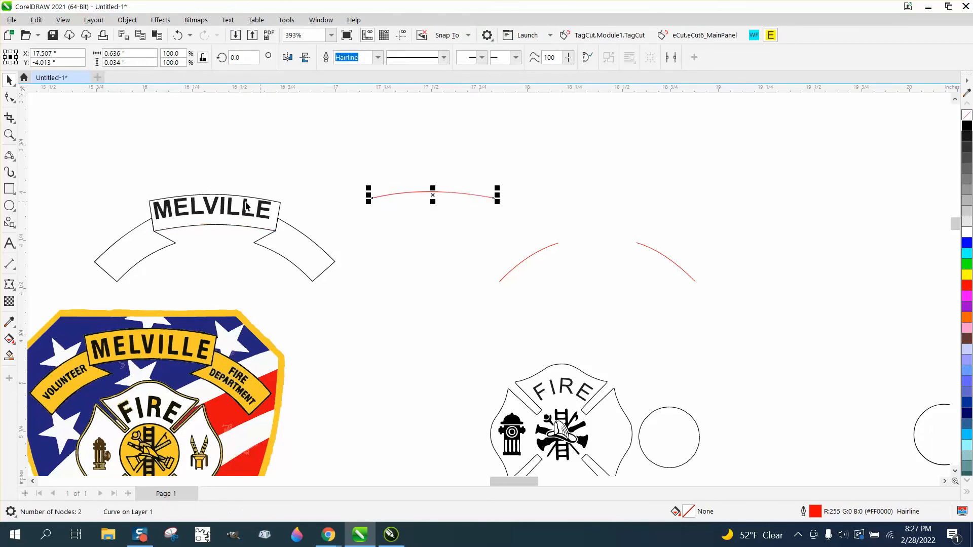
Set the nudge distance to 0.001" and nudge the MELVILLE text down and right to centre it within the banner.
{"action": "left_click", "coordinate": [234, 216]}
{"action": "left_click", "coordinate": [231, 213]}
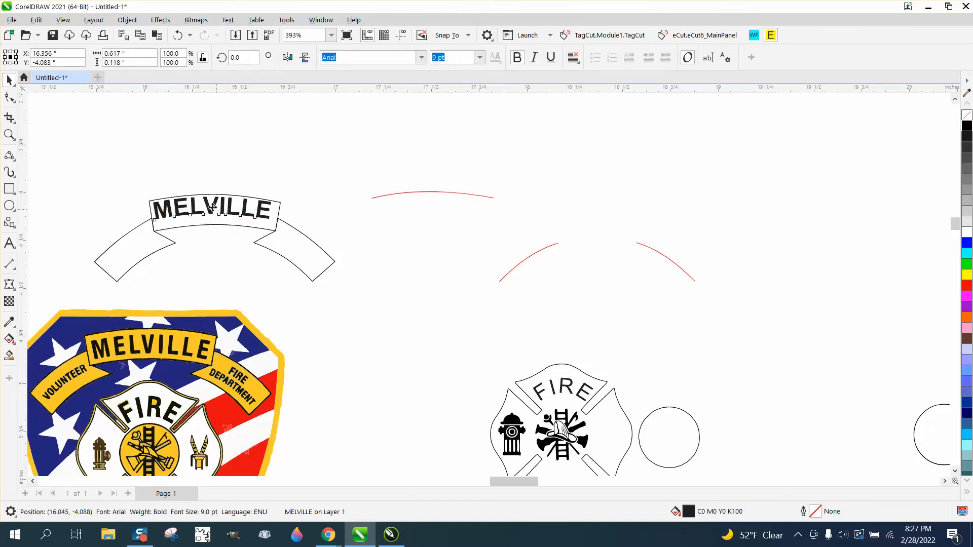
{"action": "left_click", "coordinate": [239, 151]}
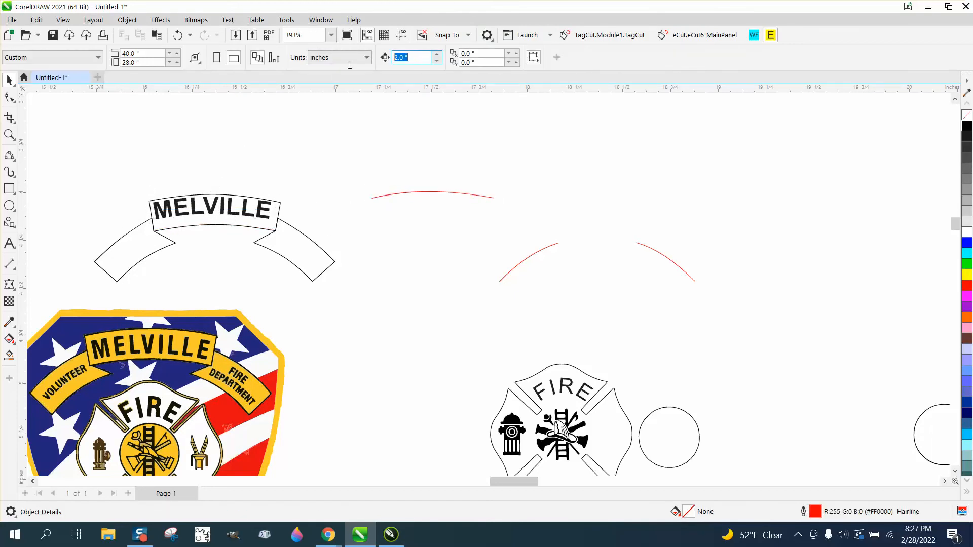
{"action": "type", "text": ".0"}
{"action": "left_click", "coordinate": [245, 213]}
{"action": "key", "text": "Down"}
{"action": "key", "text": "Down"}
{"action": "key", "text": "Down"}
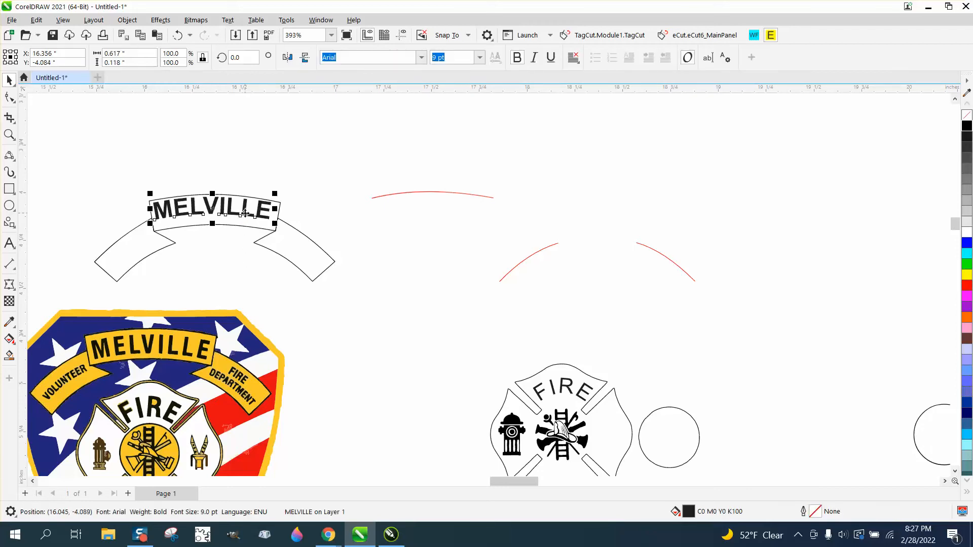
{"action": "key", "text": "Right"}
{"action": "key", "text": "Right"}
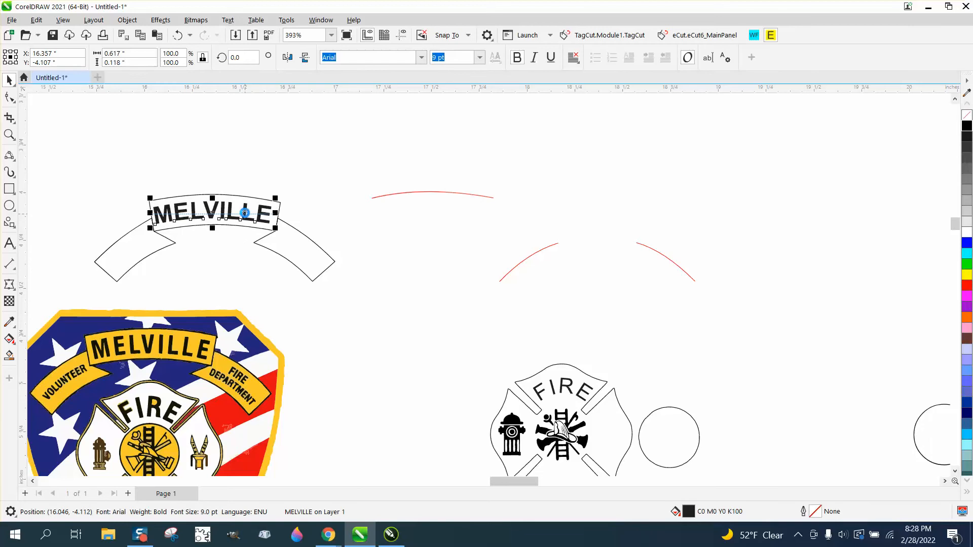
{"action": "left_click", "coordinate": [299, 152]}
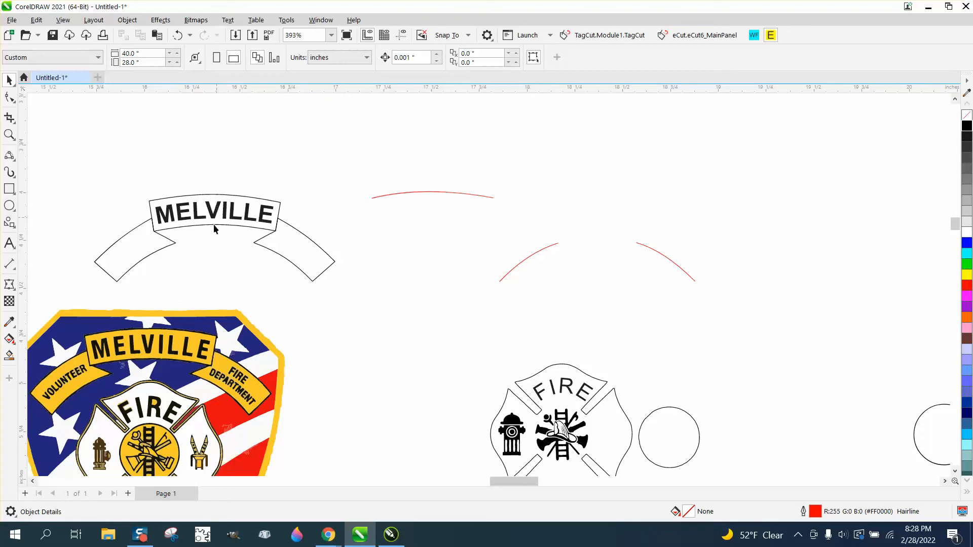
Set the nudge distance to 2" and nudge the far circle left so it encloses the ladder-and-helmet emblem.
{"action": "scroll", "coordinate": [167, 264], "scroll_direction": "down", "scroll_amount": 2}
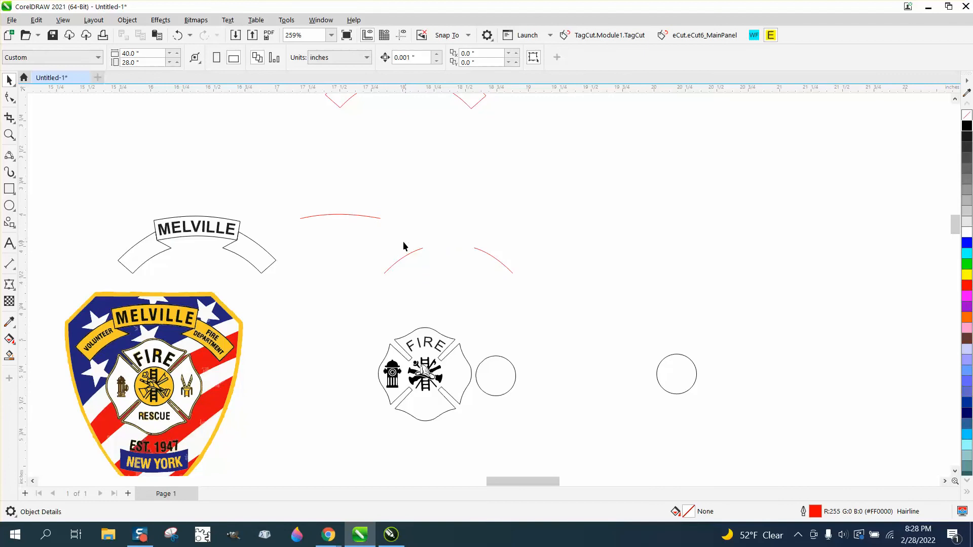
{"action": "left_click", "coordinate": [9, 134]}
{"action": "left_click_drag", "start_coordinate": [375, 336], "coordinate": [603, 408]}
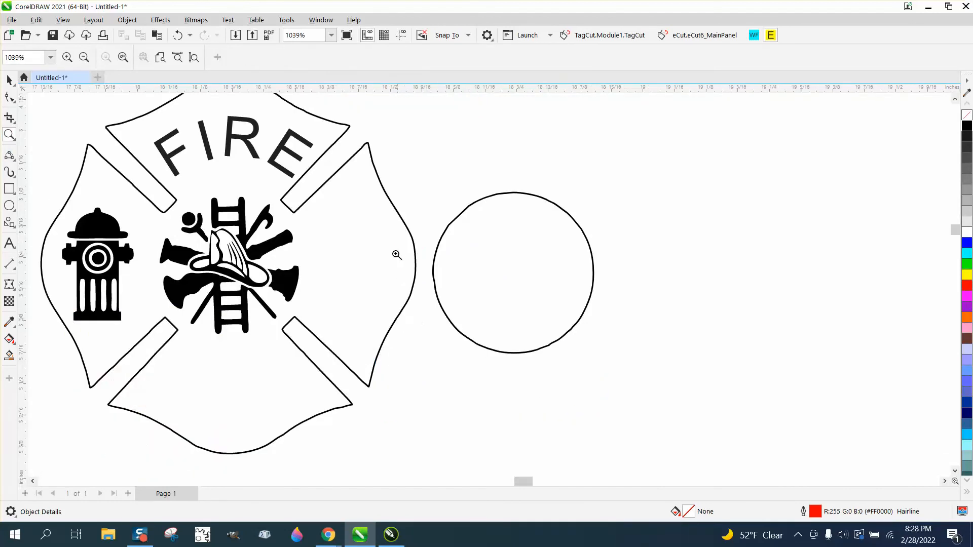
{"action": "scroll", "coordinate": [438, 256], "scroll_direction": "down", "scroll_amount": 3}
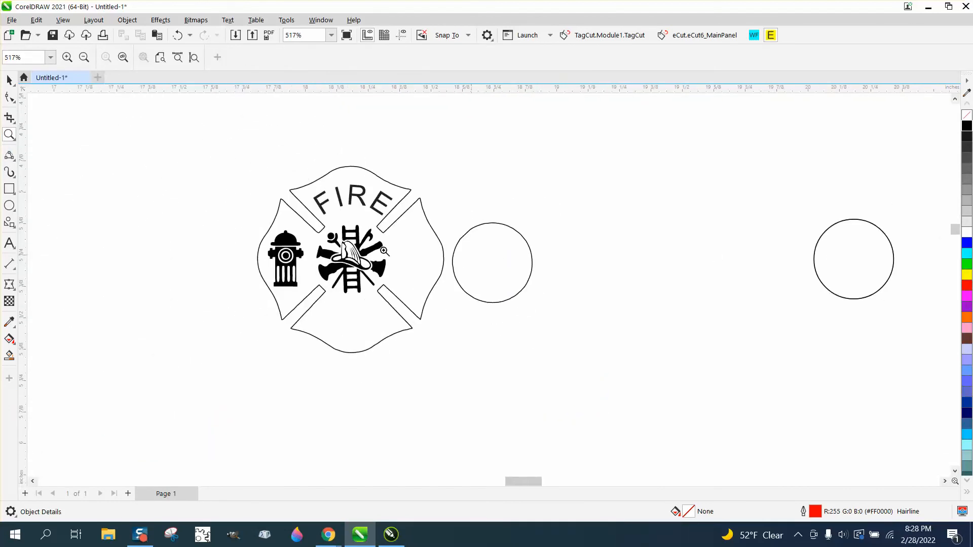
{"action": "left_click", "coordinate": [9, 80]}
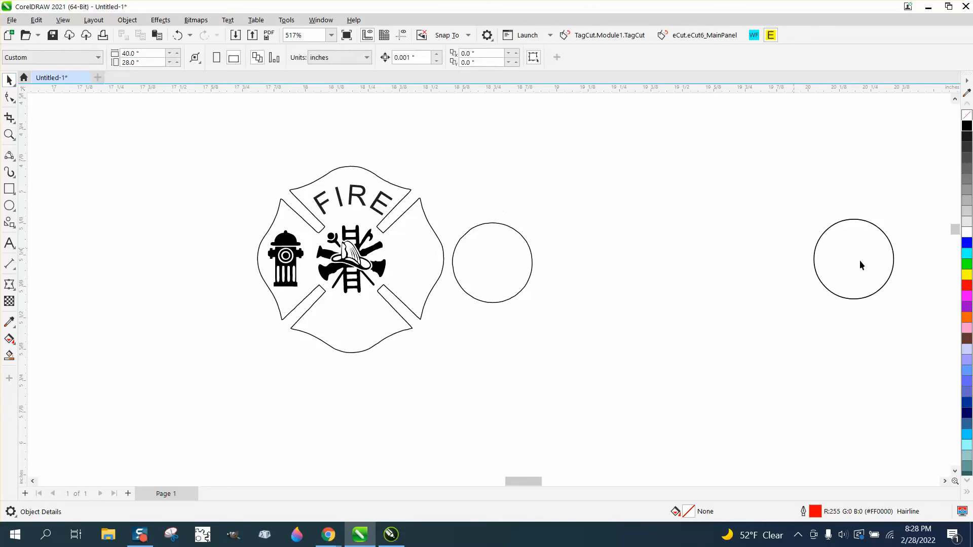
{"action": "left_click", "coordinate": [869, 286]}
{"action": "key", "text": "Left"}
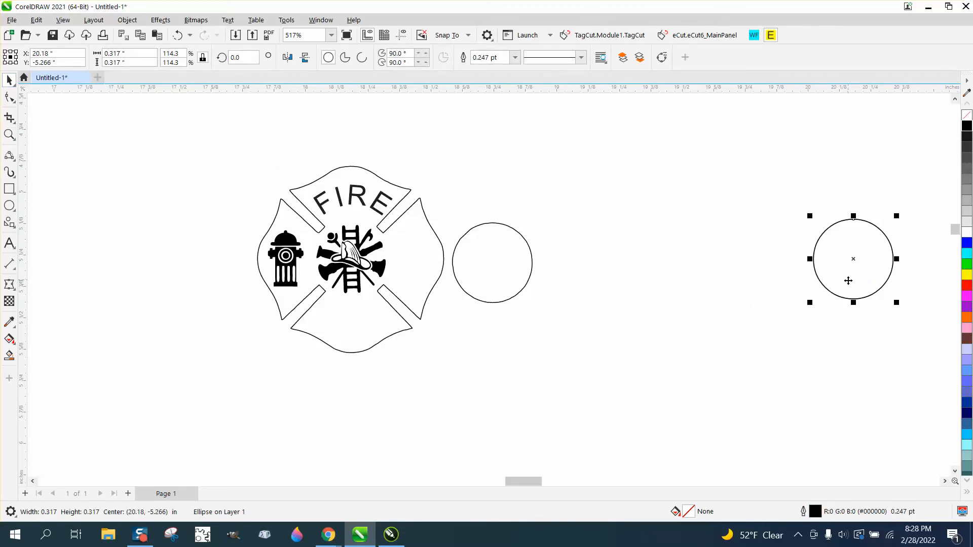
{"action": "left_click", "coordinate": [466, 109]}
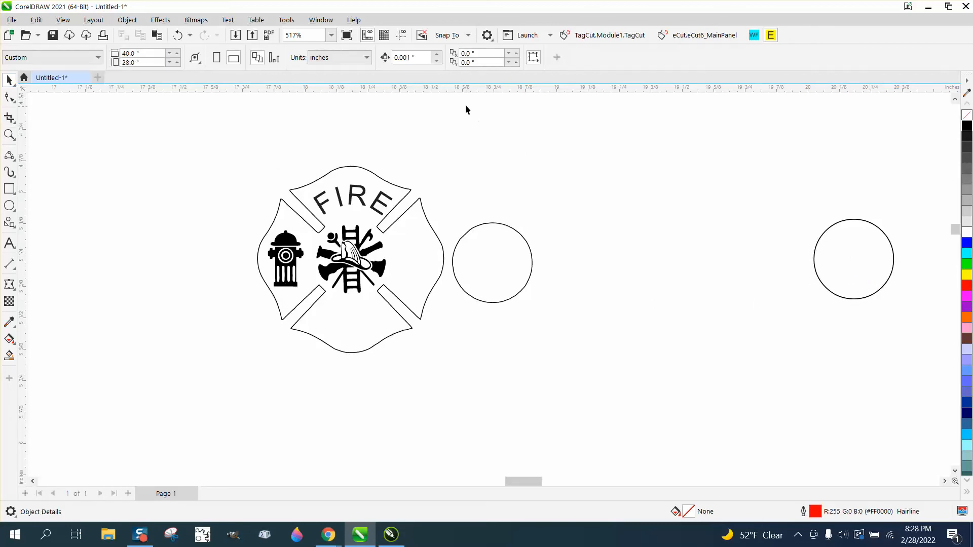
{"action": "left_click", "coordinate": [420, 59]}
{"action": "type", "text": "2"}
{"action": "left_click", "coordinate": [858, 275]}
{"action": "key", "text": "Left"}
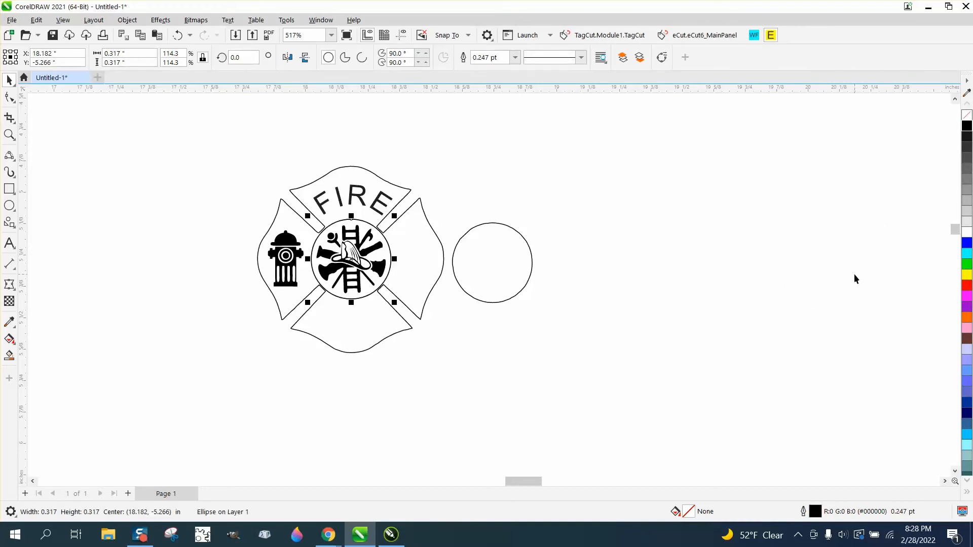
Delete the leftover circle beside the Maltese cross and nudge the cross outline 2" right, clear of the artwork inside it.
{"action": "left_click", "coordinate": [529, 247]}
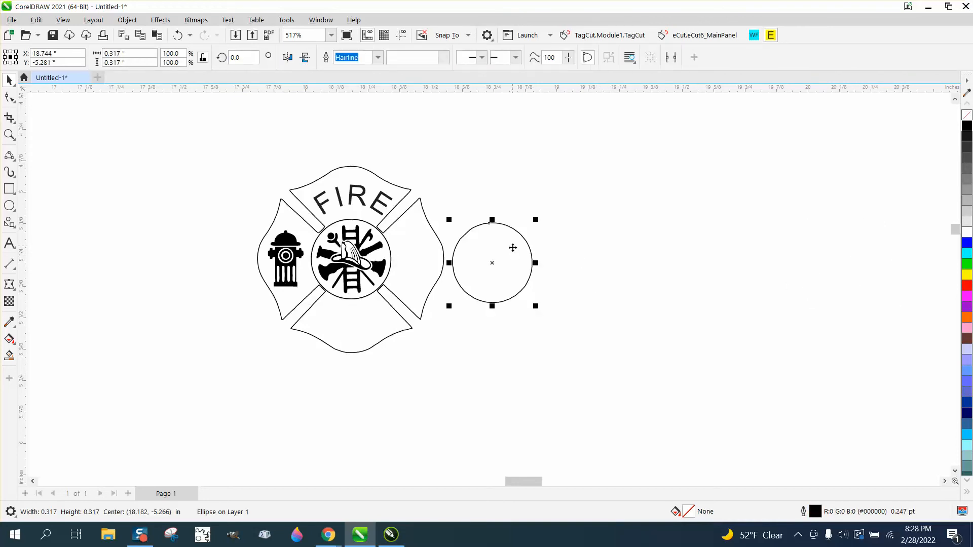
{"action": "key", "text": "Delete"}
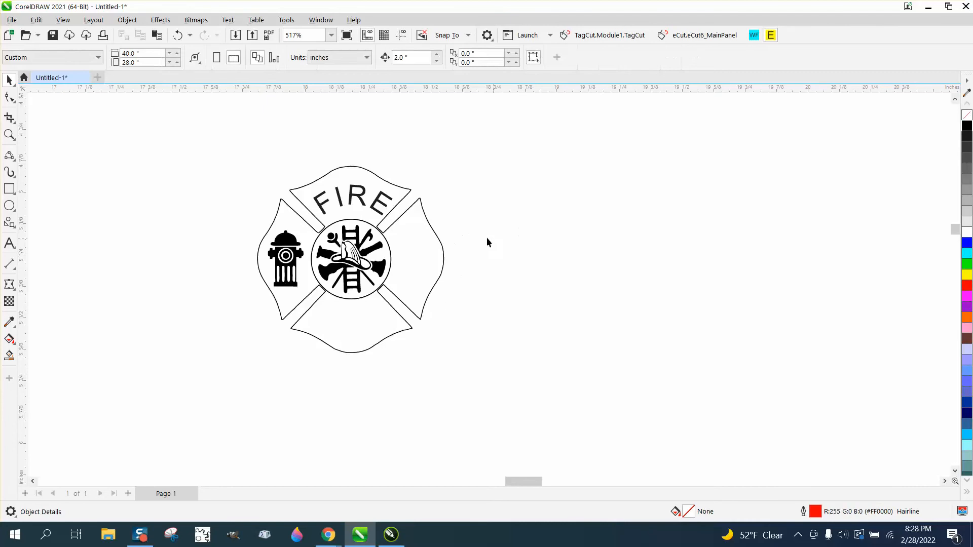
{"action": "left_click", "coordinate": [432, 232]}
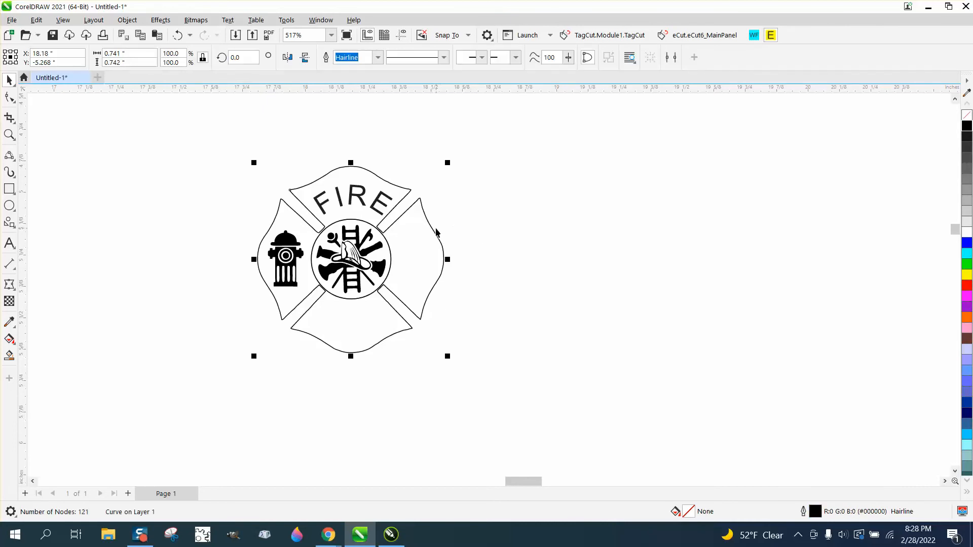
{"action": "key", "text": "Right"}
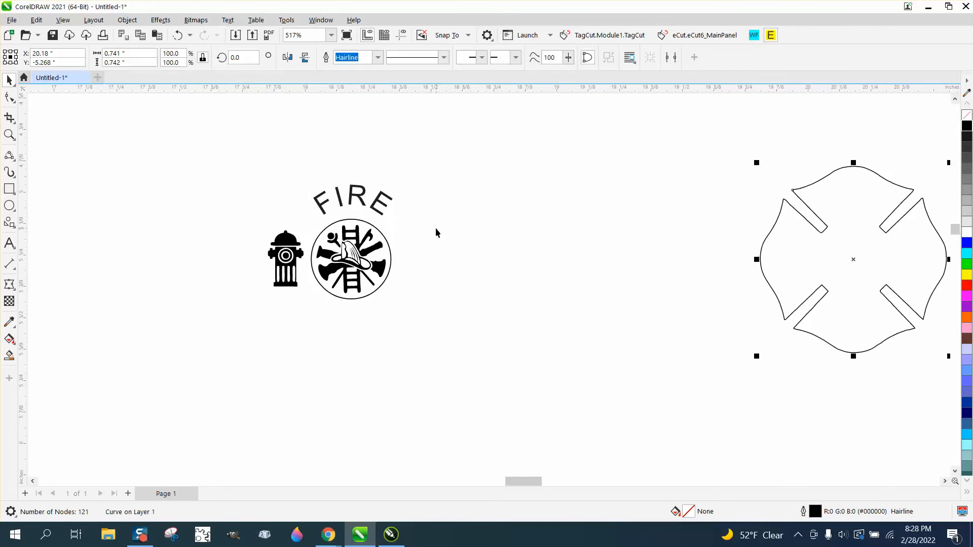
Draw a vertical 2-point line about 1.29" long through the Maltese cross outline and centre it on the cross in both directions.
{"action": "scroll", "coordinate": [436, 227], "scroll_direction": "down", "scroll_amount": 3}
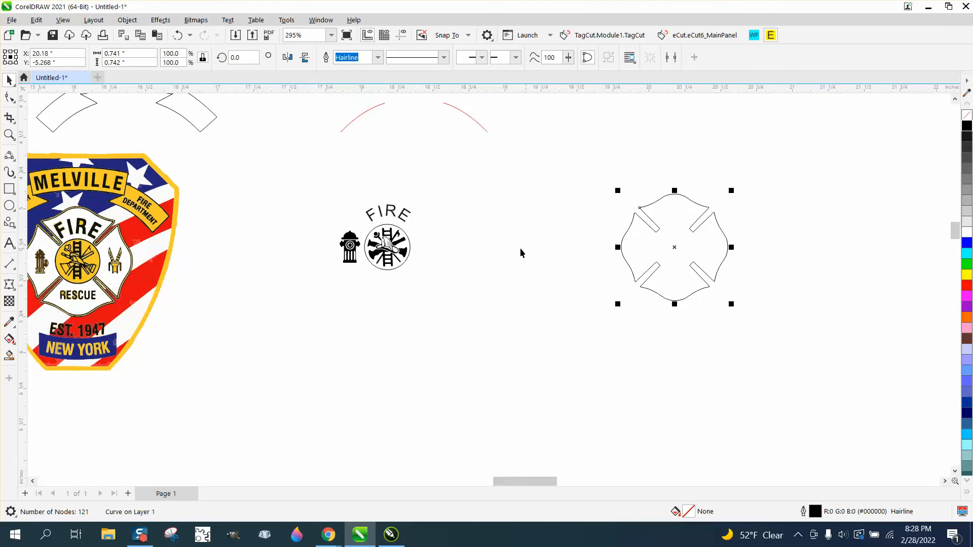
{"action": "scroll", "coordinate": [236, 223], "scroll_direction": "down", "scroll_amount": 5}
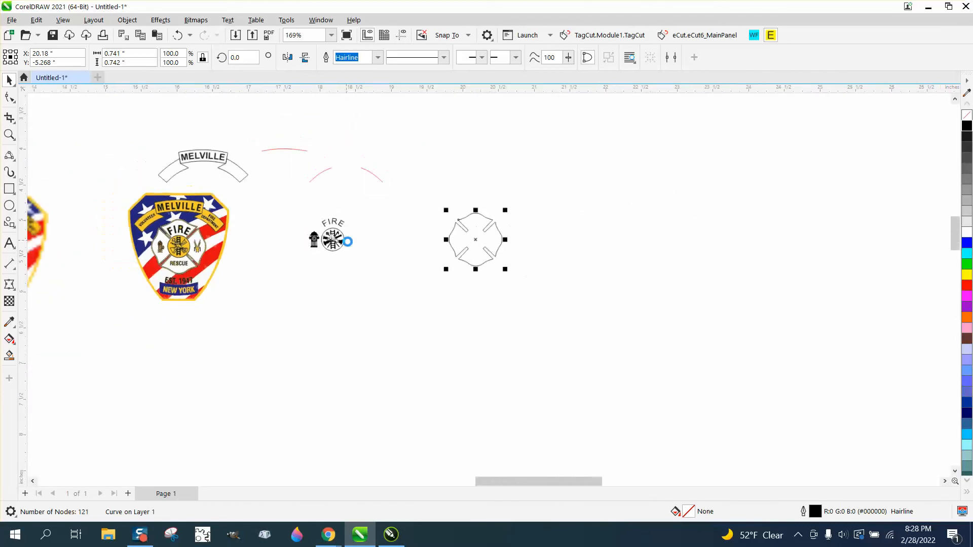
{"action": "scroll", "coordinate": [404, 246], "scroll_direction": "down", "scroll_amount": 1}
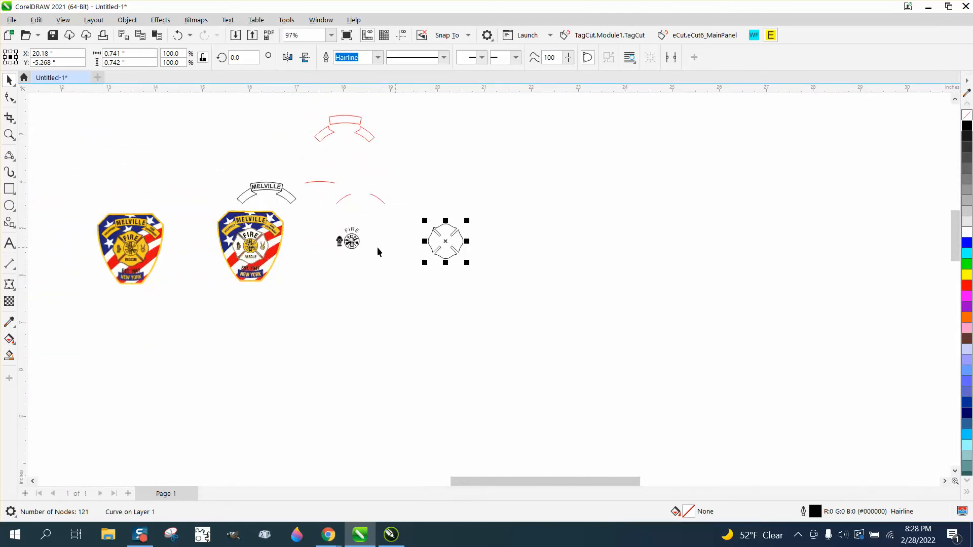
{"action": "left_click", "coordinate": [9, 134]}
{"action": "left_click_drag", "start_coordinate": [410, 180], "coordinate": [549, 302]}
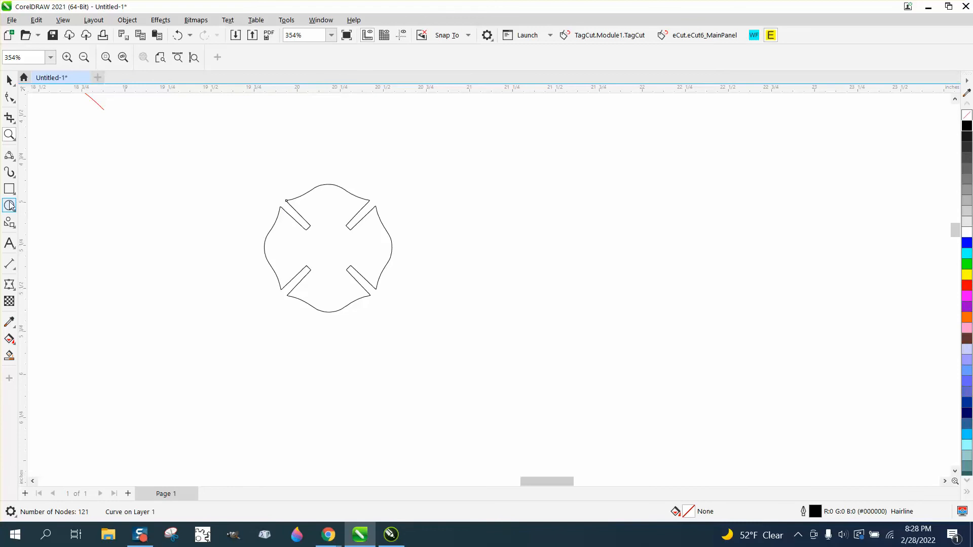
{"action": "left_click", "coordinate": [14, 160]}
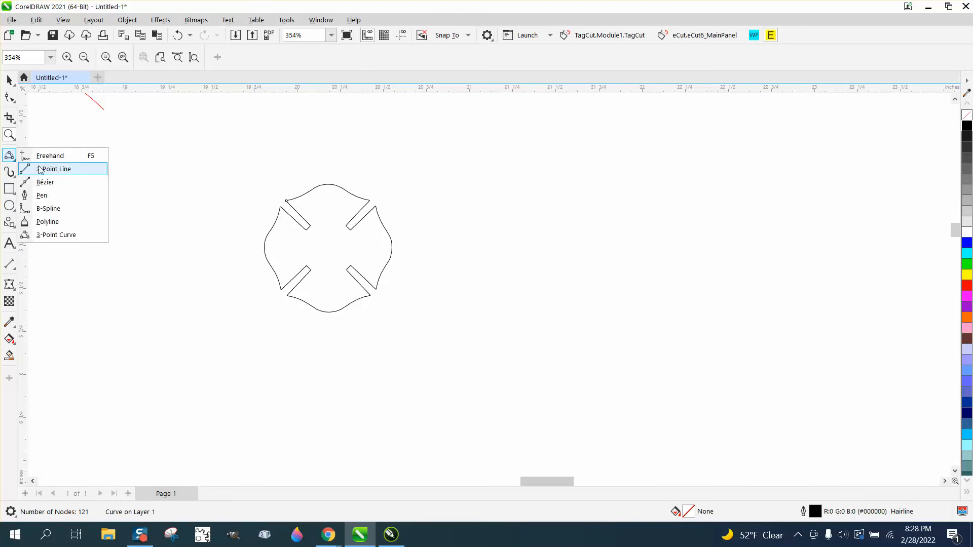
{"action": "left_click", "coordinate": [54, 169]}
{"action": "mouse_move", "coordinate": [297, 157]}
{"action": "left_mouse_down"}
{"action": "mouse_move", "coordinate": [206, 298]}
{"action": "mouse_move", "coordinate": [243, 366]}
{"action": "mouse_move", "coordinate": [297, 379]}
{"action": "left_mouse_up"}
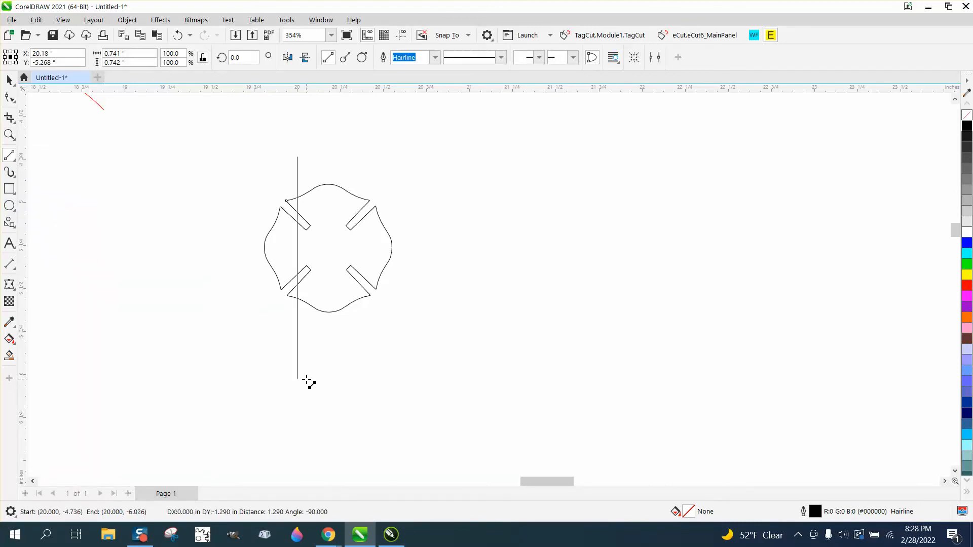
{"action": "left_click", "coordinate": [9, 80]}
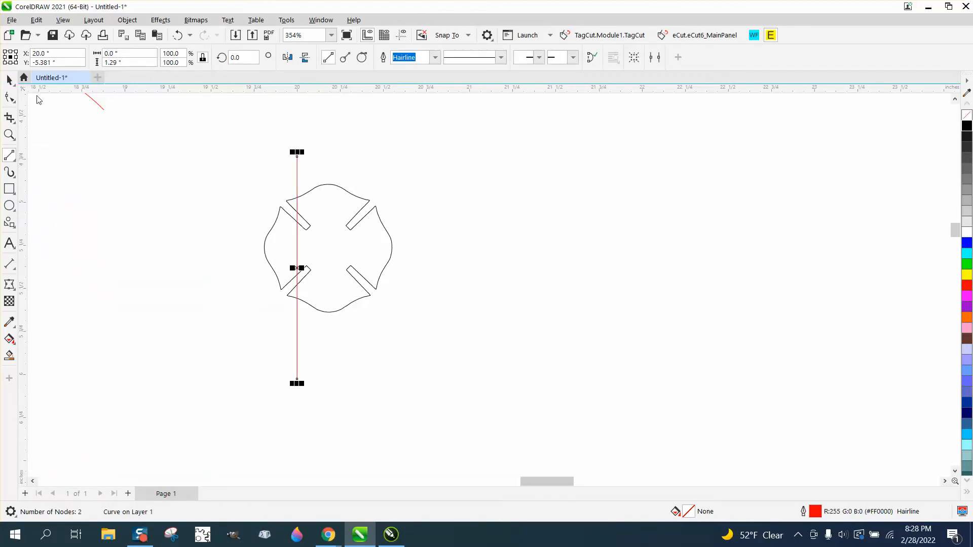
{"action": "left_click_drag", "start_coordinate": [227, 140], "coordinate": [524, 406]}
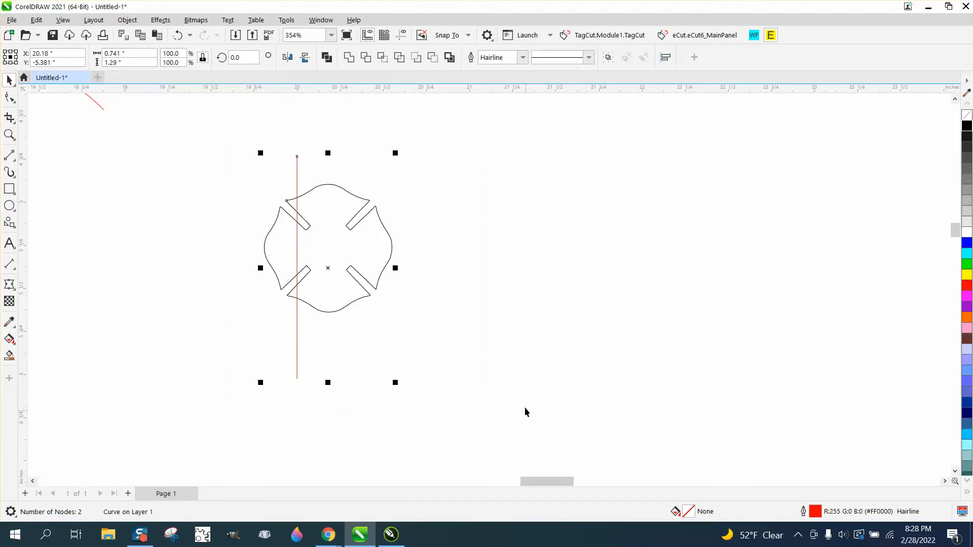
{"action": "key", "text": "c"}
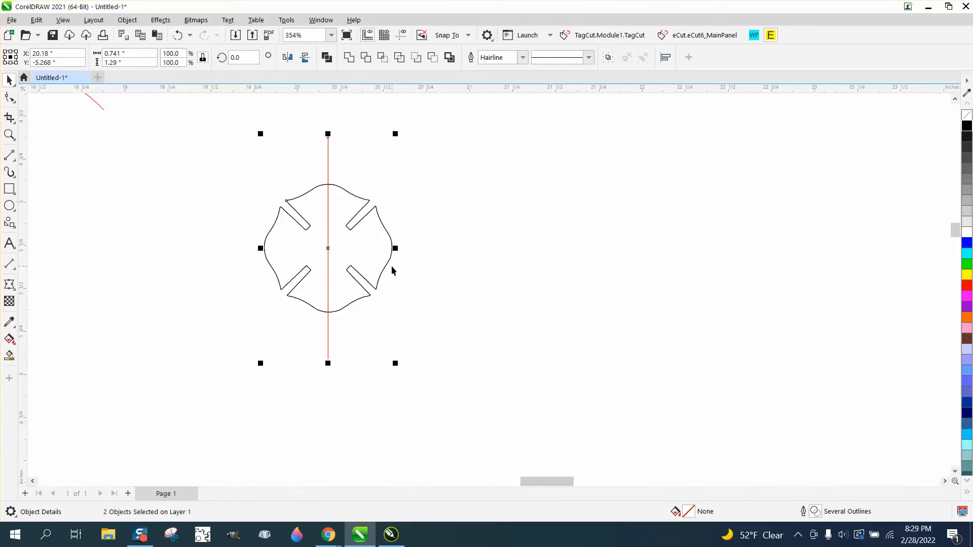
Create a copy of the cross and its centre line rotated 90° so the lines divide the cross into quarters.
{"action": "left_click", "coordinate": [242, 55]}
{"action": "type", "text": "90"}
{"action": "key", "text": "Return"}
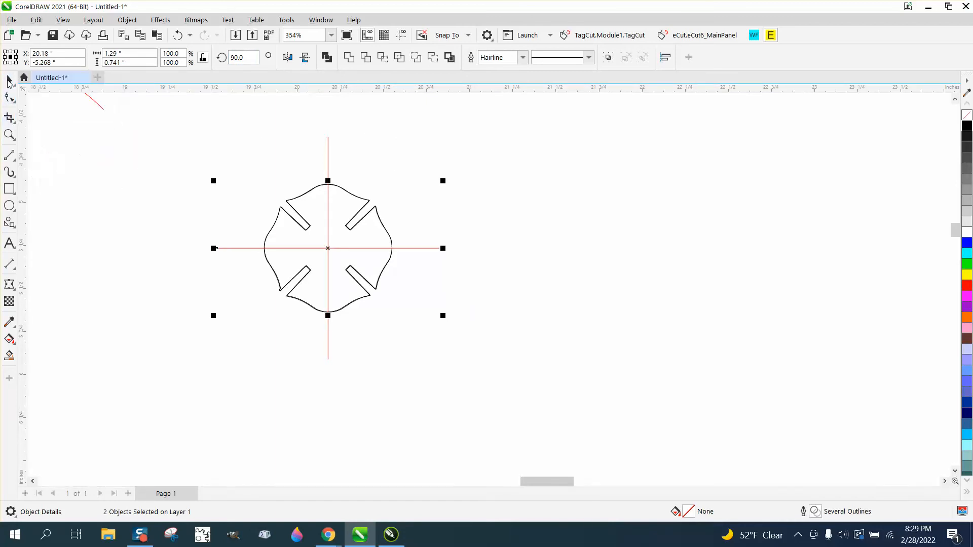
Place a separate copy of the cross outline 2" to the right of the quartered cross.
{"action": "left_click", "coordinate": [356, 199]}
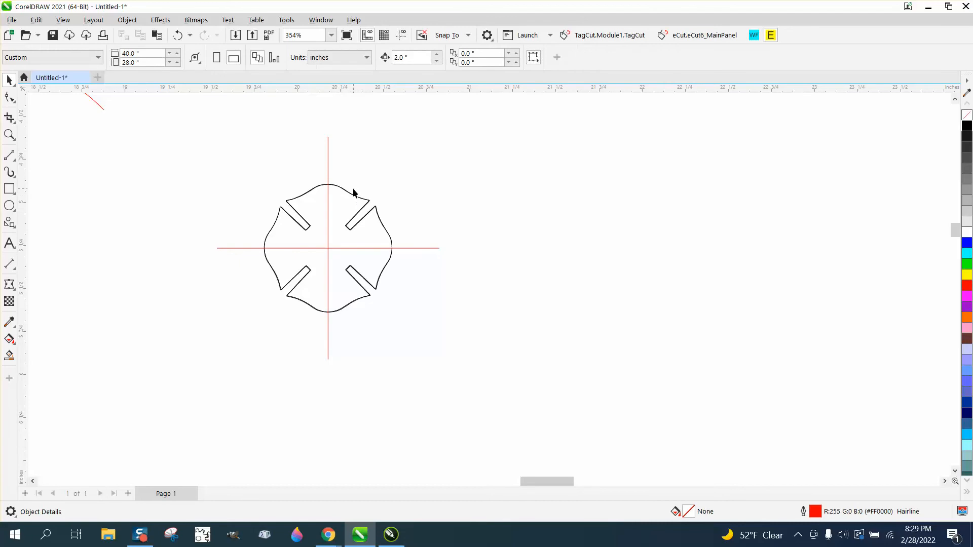
{"action": "left_click", "coordinate": [343, 189]}
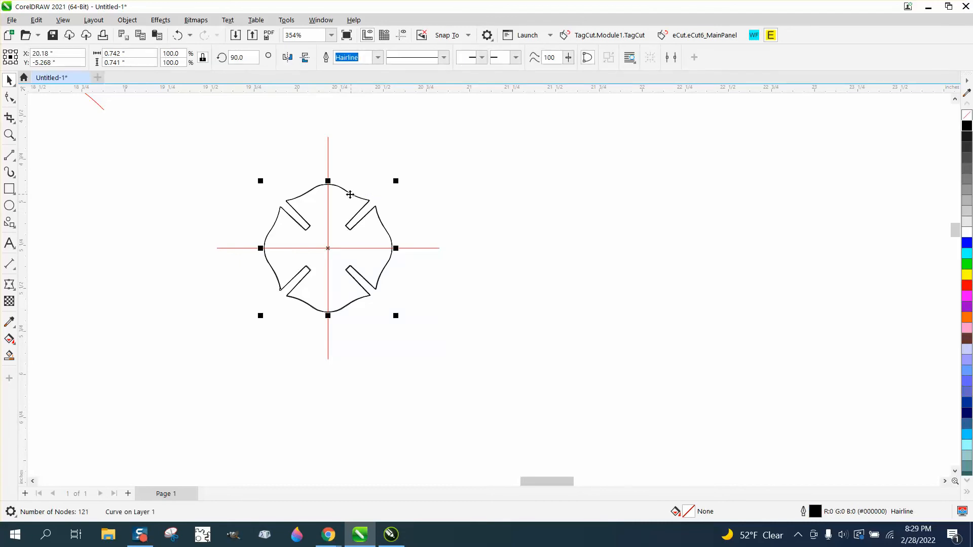
{"action": "key", "text": "ctrl+d"}
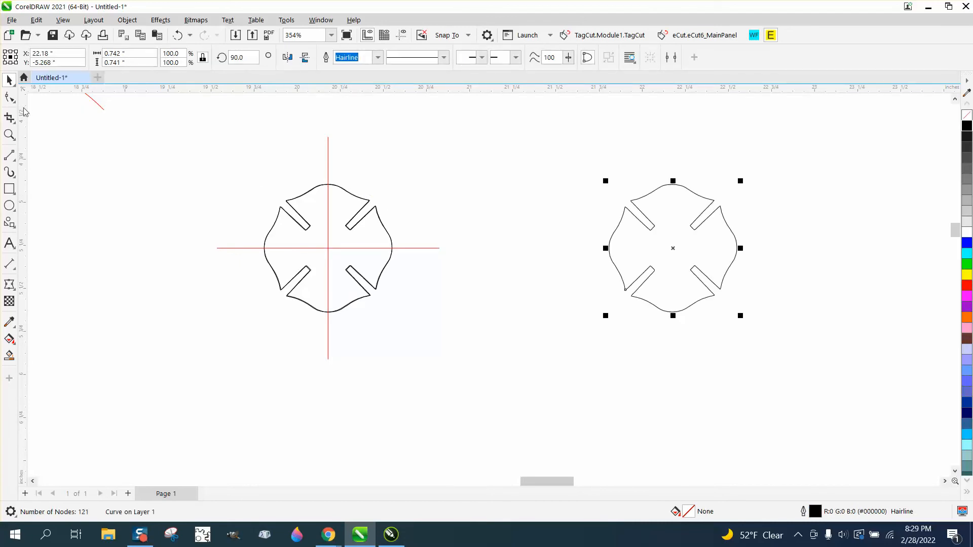
Remove the cross and guide line segments outside the upper-left quarter using Virtual Segment Delete.
{"action": "left_click", "coordinate": [11, 120]}
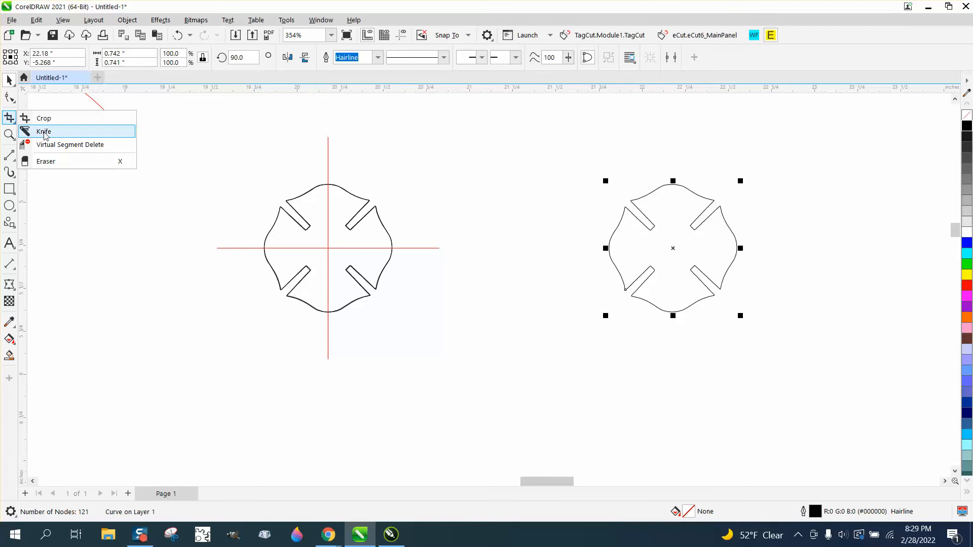
{"action": "left_click", "coordinate": [50, 144]}
{"action": "left_click_drag", "start_coordinate": [345, 190], "coordinate": [256, 308]}
{"action": "left_click_drag", "start_coordinate": [390, 226], "coordinate": [409, 266]}
{"action": "left_click_drag", "start_coordinate": [318, 298], "coordinate": [383, 371]}
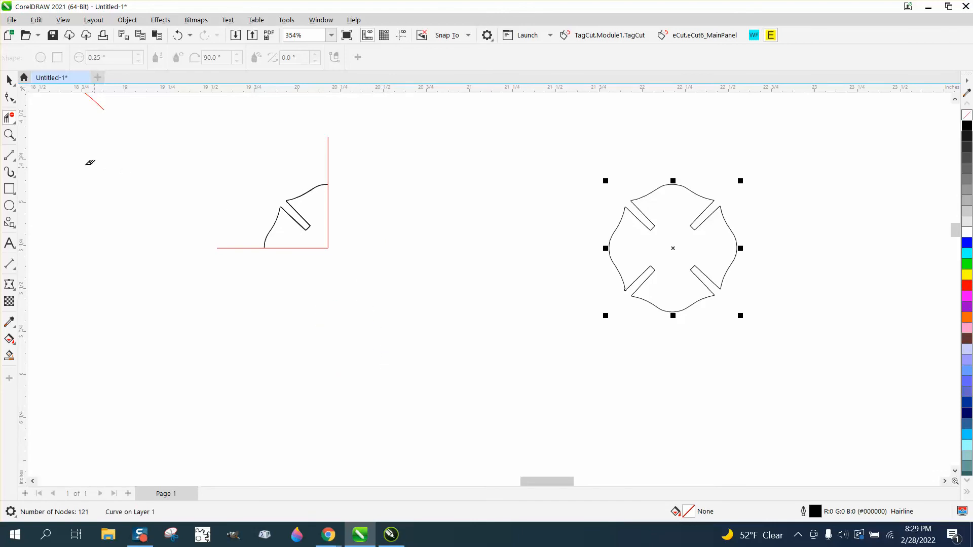
Try a blue outline on the quarter-cross curve and undo the colour change.
{"action": "left_click", "coordinate": [9, 134]}
{"action": "left_click_drag", "start_coordinate": [252, 178], "coordinate": [470, 262]}
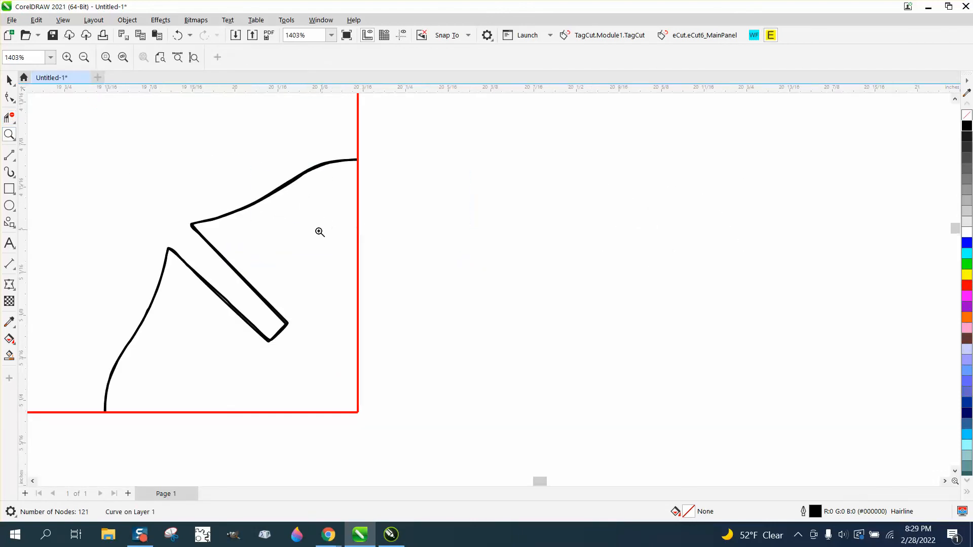
{"action": "left_click", "coordinate": [9, 79]}
{"action": "left_click", "coordinate": [339, 161]}
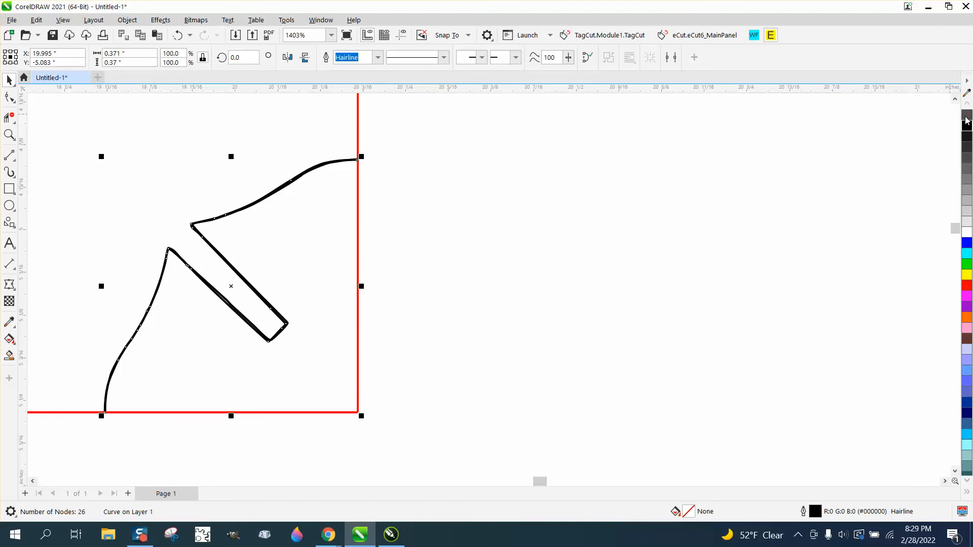
{"action": "right_click", "coordinate": [967, 243]}
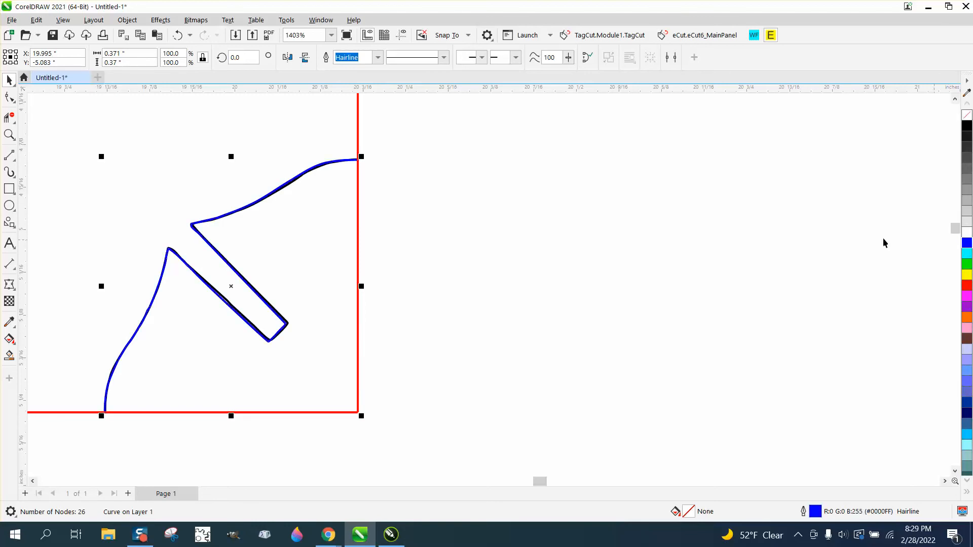
{"action": "left_click", "coordinate": [177, 35]}
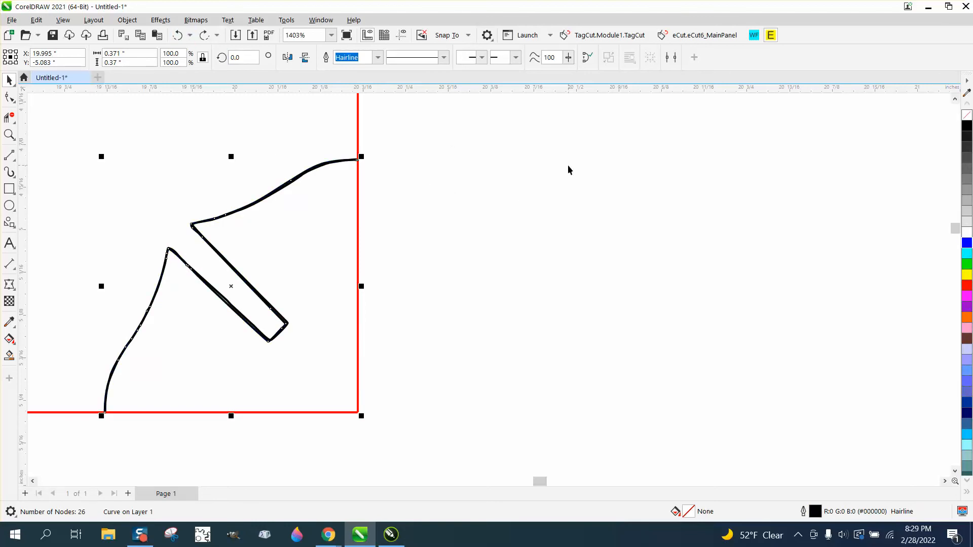
Pull the overlapping duplicate of the quarter-cross curve aside and delete it.
{"action": "left_click", "coordinate": [417, 172]}
{"action": "left_click", "coordinate": [310, 169]}
{"action": "left_click_drag", "start_coordinate": [310, 169], "coordinate": [485, 179]}
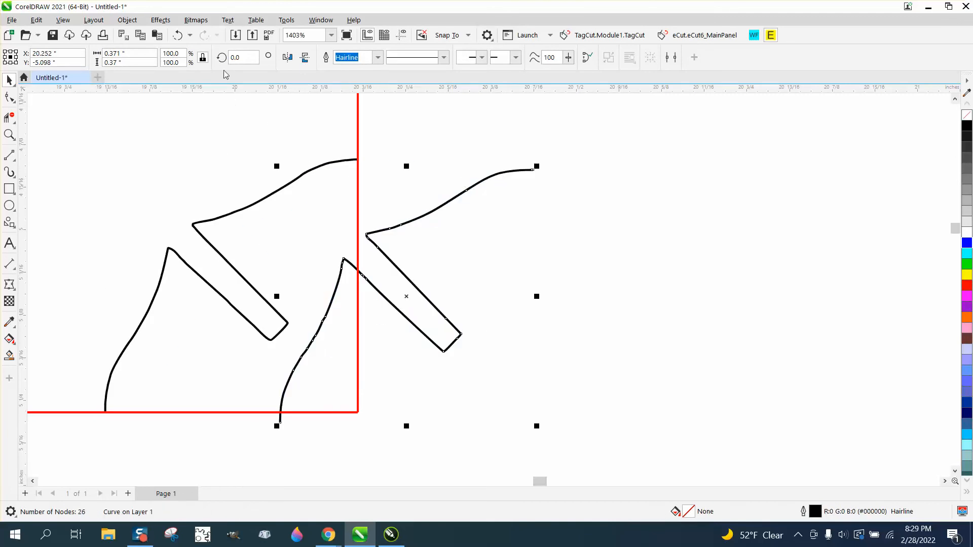
{"action": "key", "text": "Delete"}
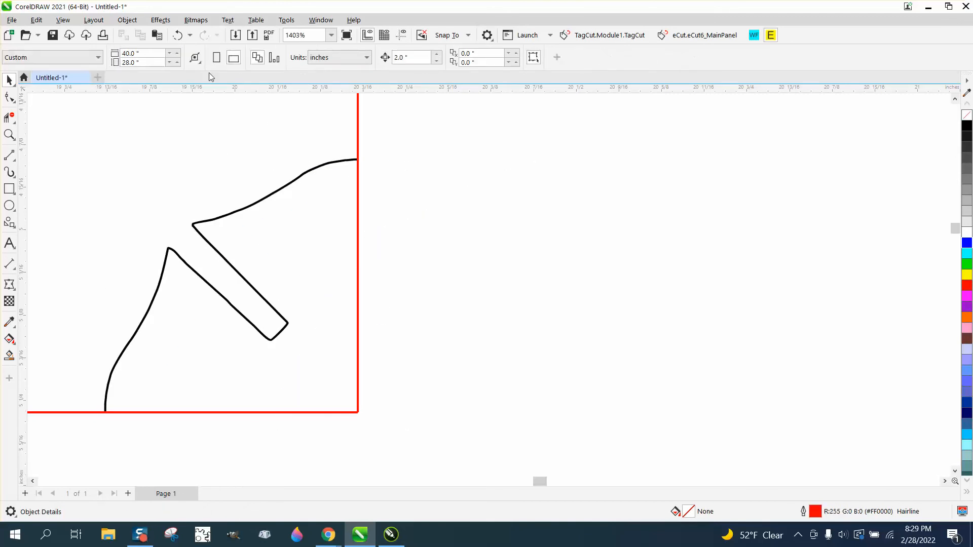
Set the Smooth tool's nib size to 0.1" for working on the quarter-cross curve.
{"action": "left_click", "coordinate": [217, 253]}
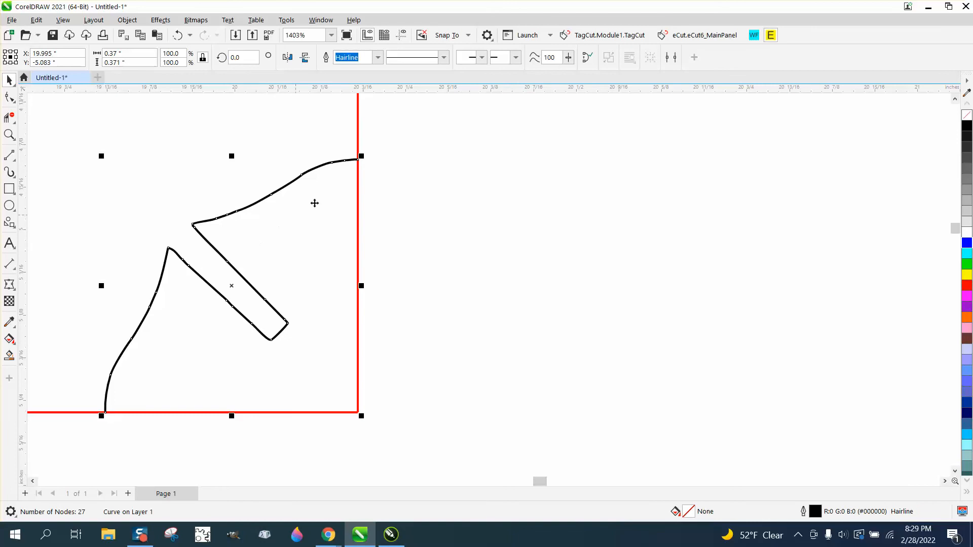
{"action": "left_click", "coordinate": [8, 135]}
{"action": "left_click_drag", "start_coordinate": [126, 137], "coordinate": [515, 310]}
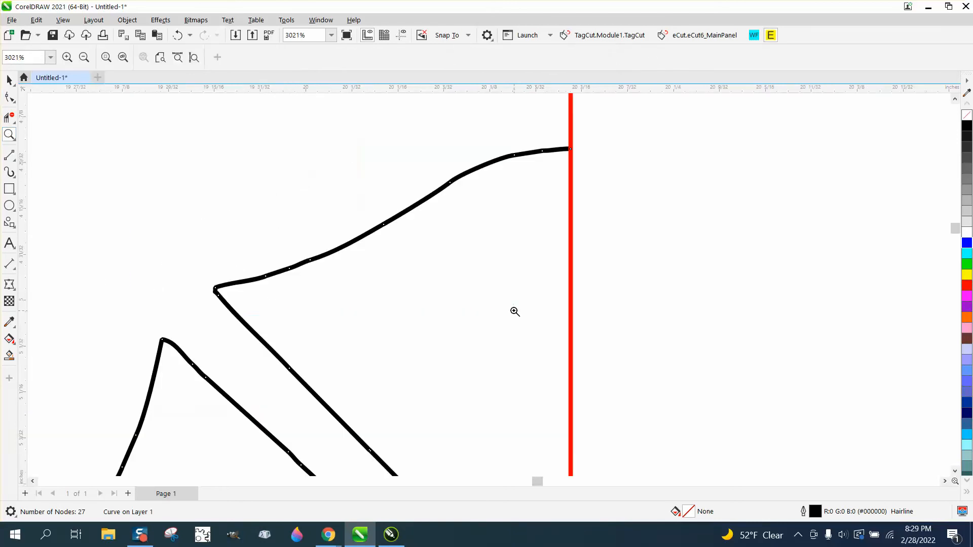
{"action": "left_click", "coordinate": [15, 101]}
{"action": "left_click", "coordinate": [48, 114]}
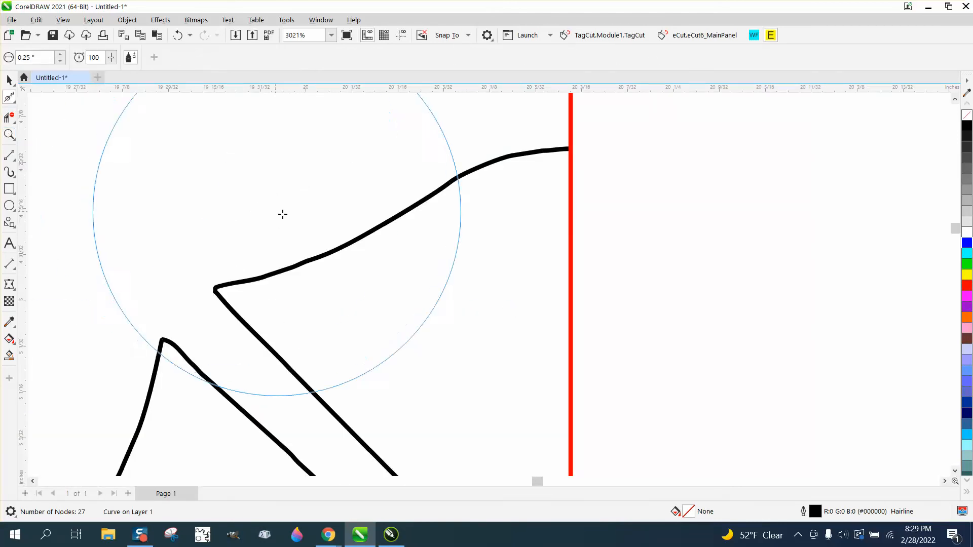
{"action": "double_click", "coordinate": [31, 57]}
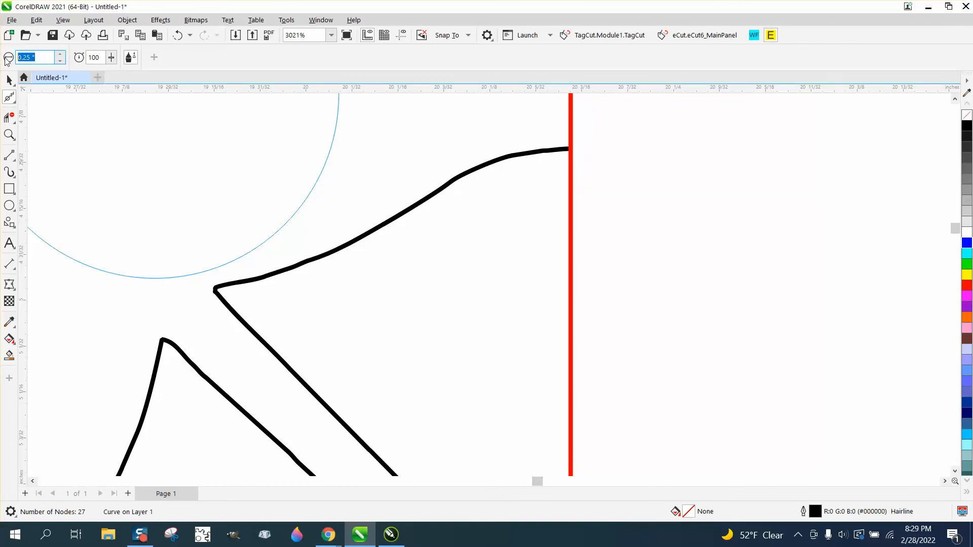
{"action": "type", "text": ".1"}
{"action": "key", "text": "Return"}
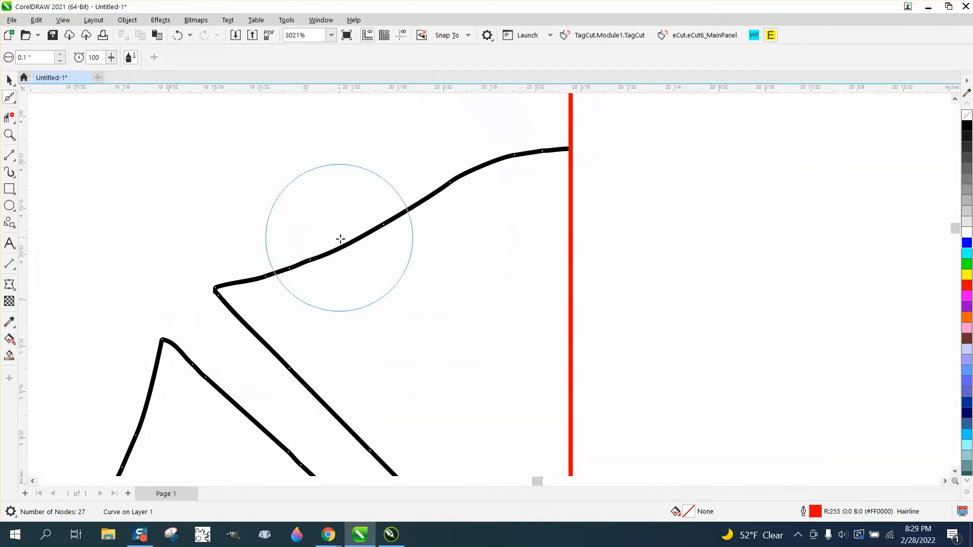
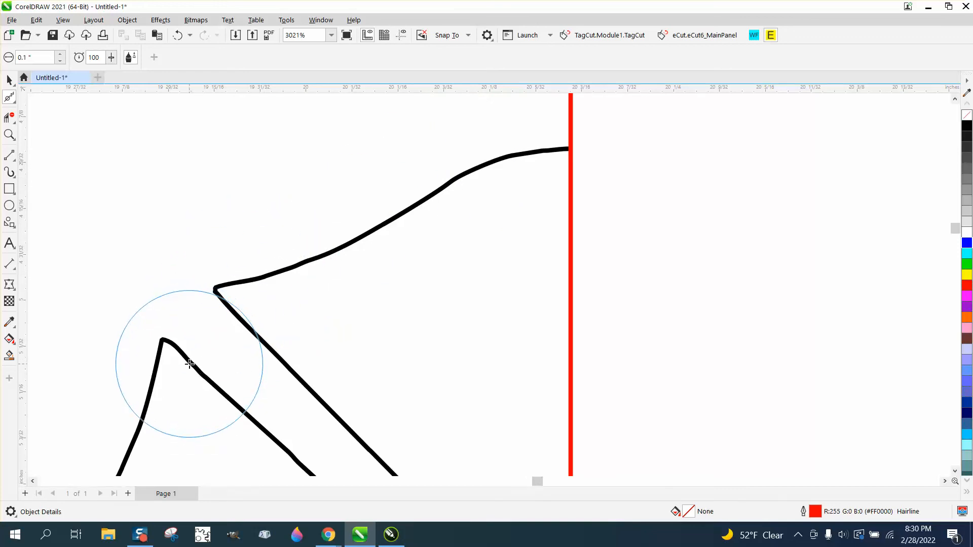
Delete the four redundant nodes along the middle of the quarter cross's upper curve with the Shape tool.
{"action": "left_click", "coordinate": [14, 101]}
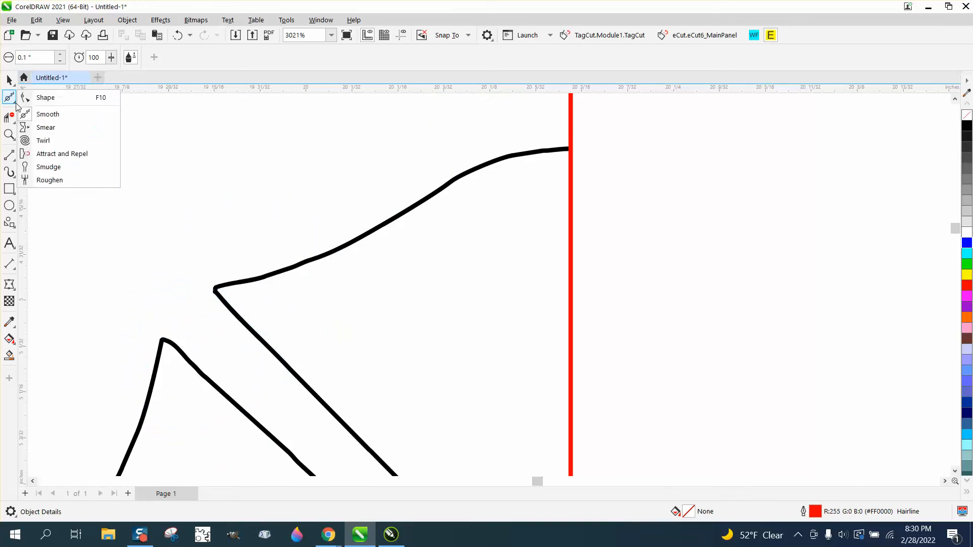
{"action": "left_click", "coordinate": [40, 96]}
{"action": "left_click", "coordinate": [298, 268]}
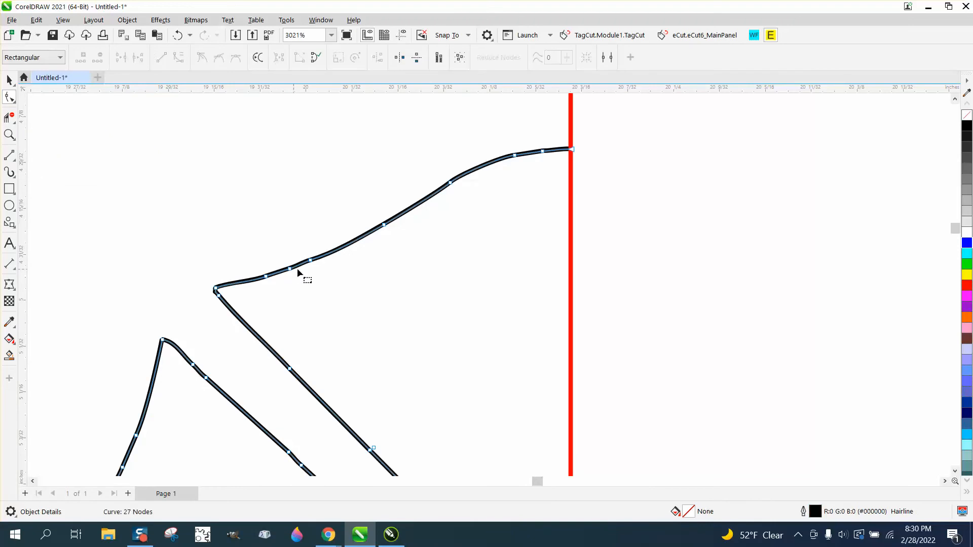
{"action": "left_click_drag", "start_coordinate": [426, 303], "coordinate": [427, 303]}
{"action": "key", "text": "Delete"}
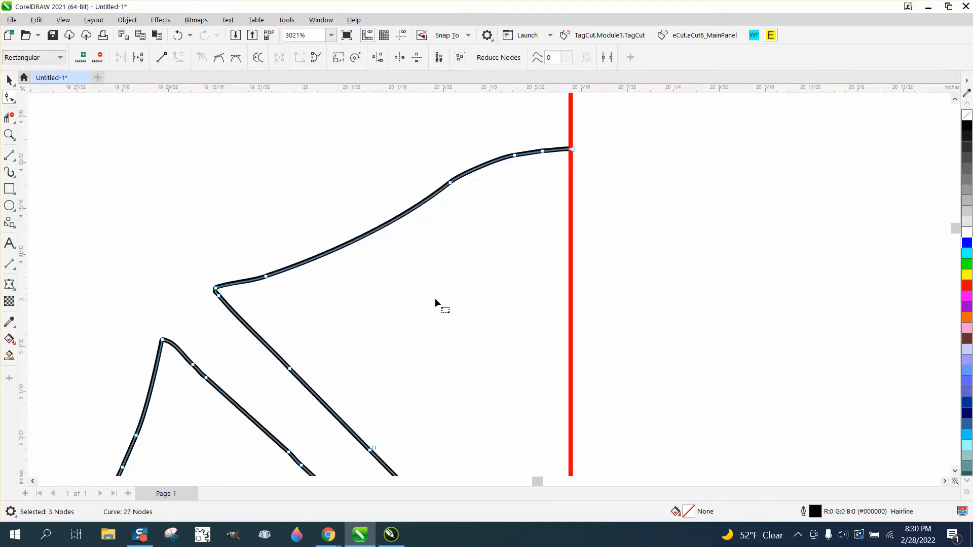
{"action": "double_click", "coordinate": [449, 183]}
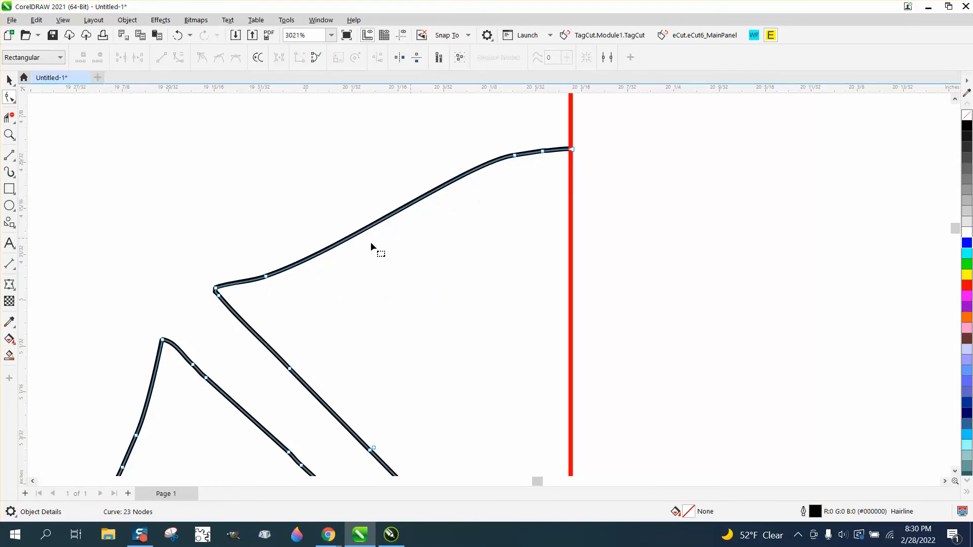
Adjust the upper curve's bend with the control handle near the slot tip and delete the extra node beside the vertical guide.
{"action": "left_click", "coordinate": [268, 277]}
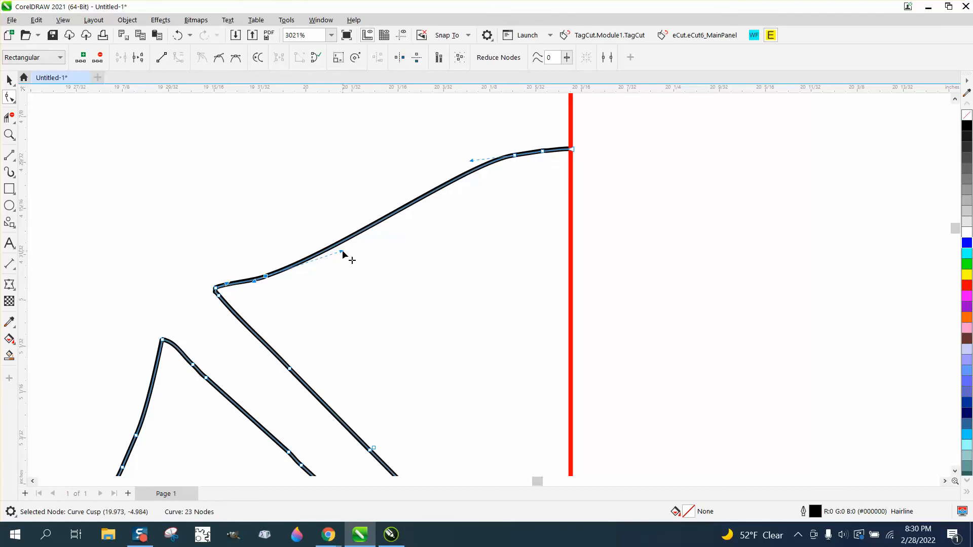
{"action": "left_click_drag", "start_coordinate": [349, 255], "coordinate": [367, 259]}
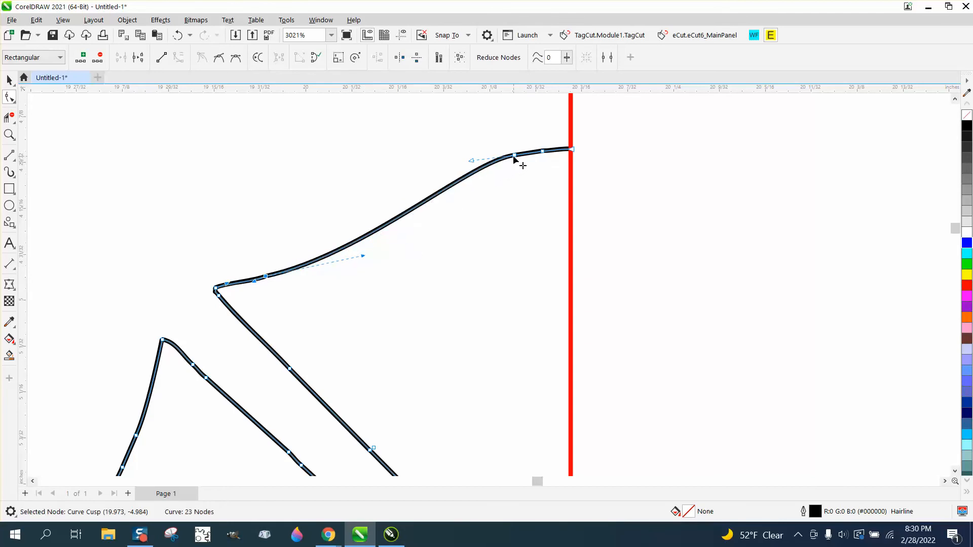
{"action": "double_click", "coordinate": [542, 152]}
Delete the redundant intermediate nodes along both long sides of the diagonal slot.
{"action": "scroll", "coordinate": [306, 281], "scroll_direction": "down", "scroll_amount": 2}
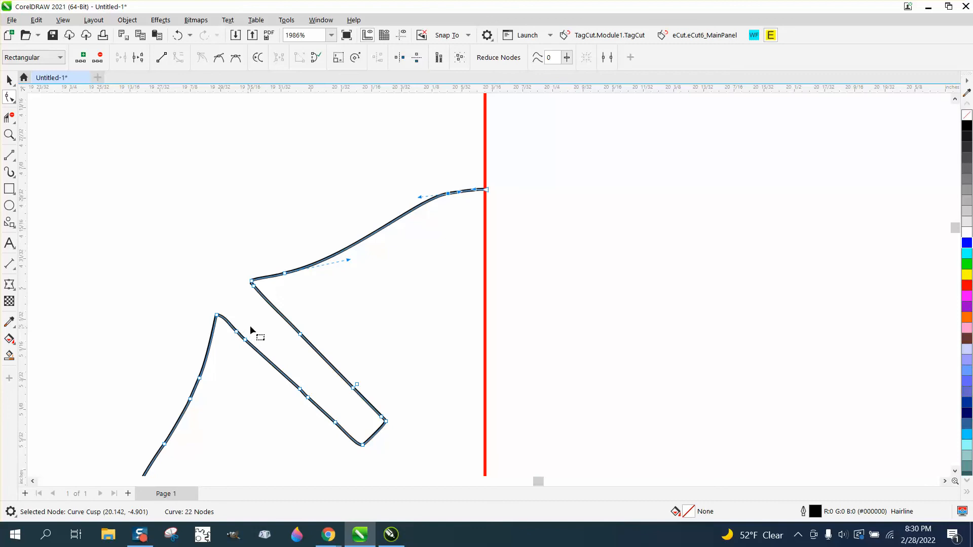
{"action": "left_click_drag", "start_coordinate": [251, 327], "coordinate": [230, 357]}
{"action": "key", "text": "Delete"}
{"action": "left_click_drag", "start_coordinate": [302, 423], "coordinate": [302, 425]}
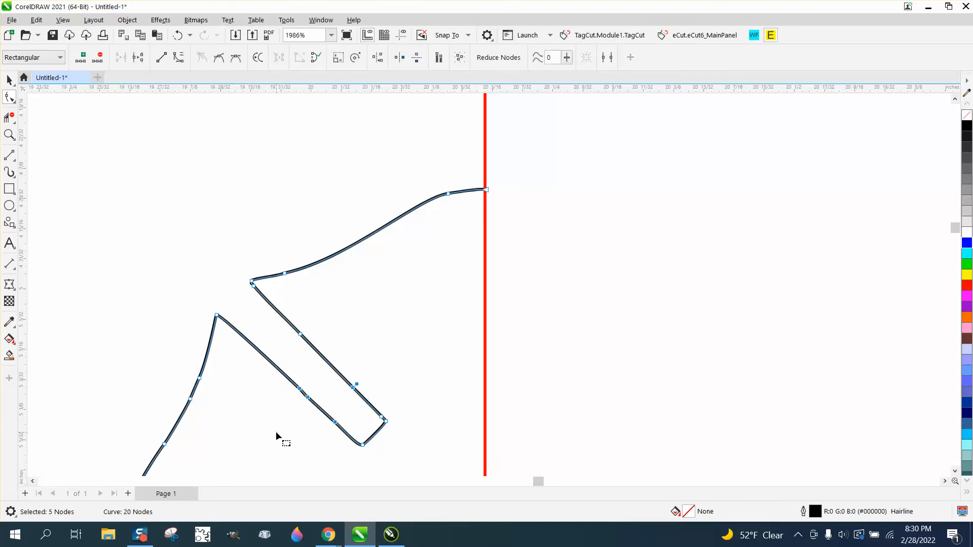
{"action": "key", "text": "Delete"}
{"action": "key", "text": "Delete"}
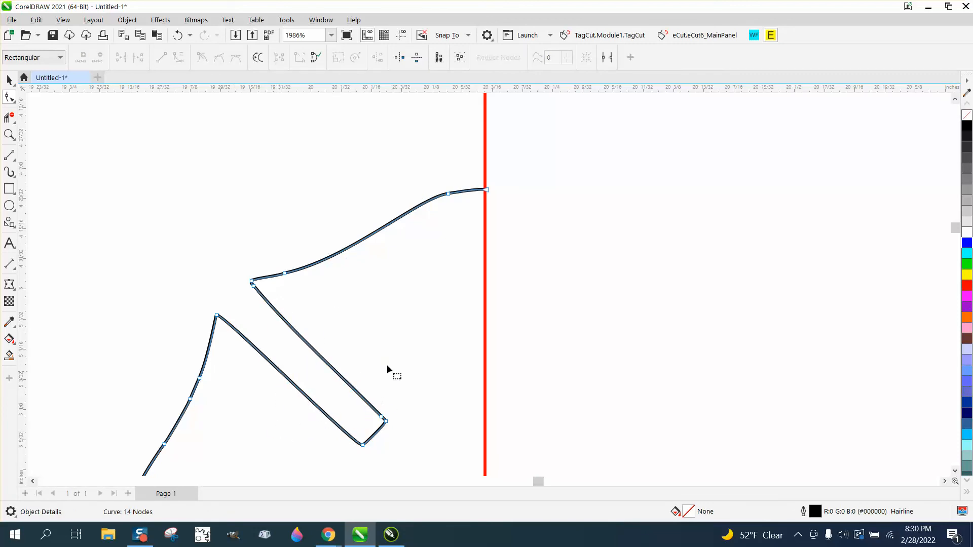
Delete the extra node at the slot's inner corner and convert the slot's upper long side to a straight line.
{"action": "left_click", "coordinate": [253, 287]}
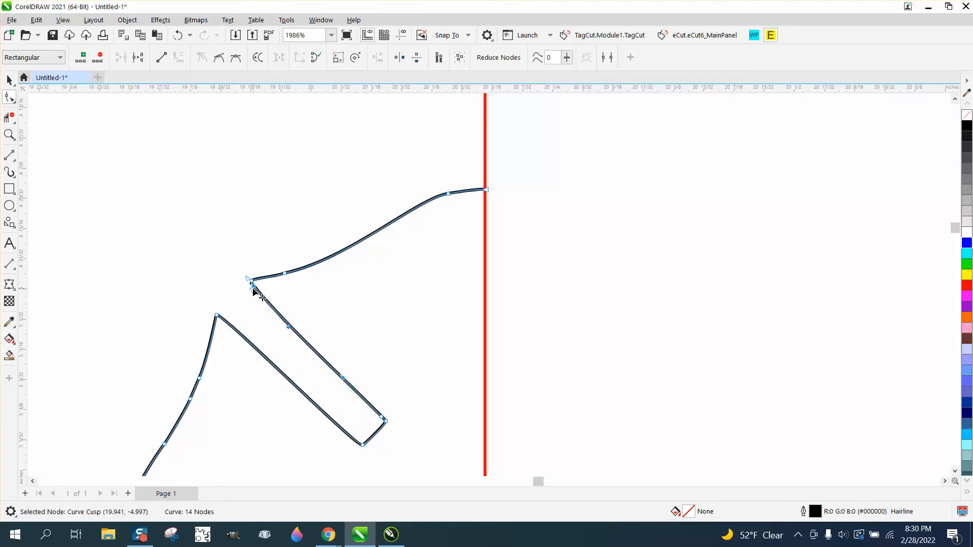
{"action": "left_click", "coordinate": [381, 417]}
{"action": "key", "text": "Delete"}
{"action": "left_click", "coordinate": [386, 422]}
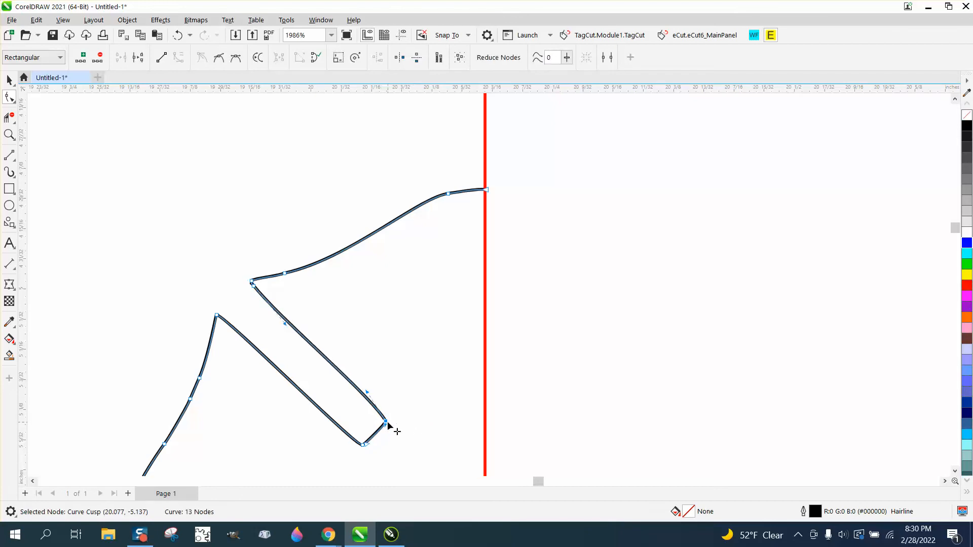
{"action": "left_click", "coordinate": [254, 286], "text": "shift"}
{"action": "right_click", "coordinate": [254, 287]}
{"action": "left_click", "coordinate": [300, 355]}
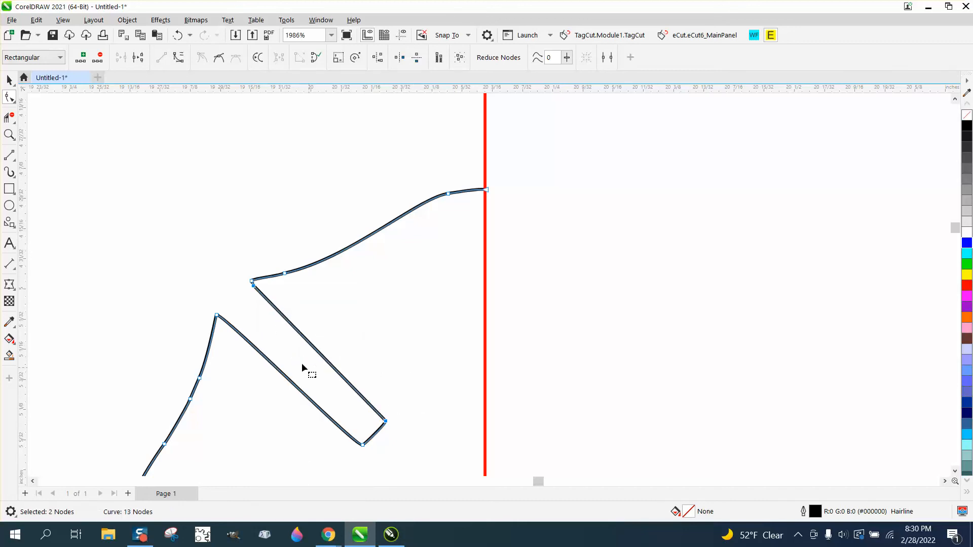
Convert the slot's lower long side to a straight line between its two end nodes.
{"action": "left_click", "coordinate": [217, 315]}
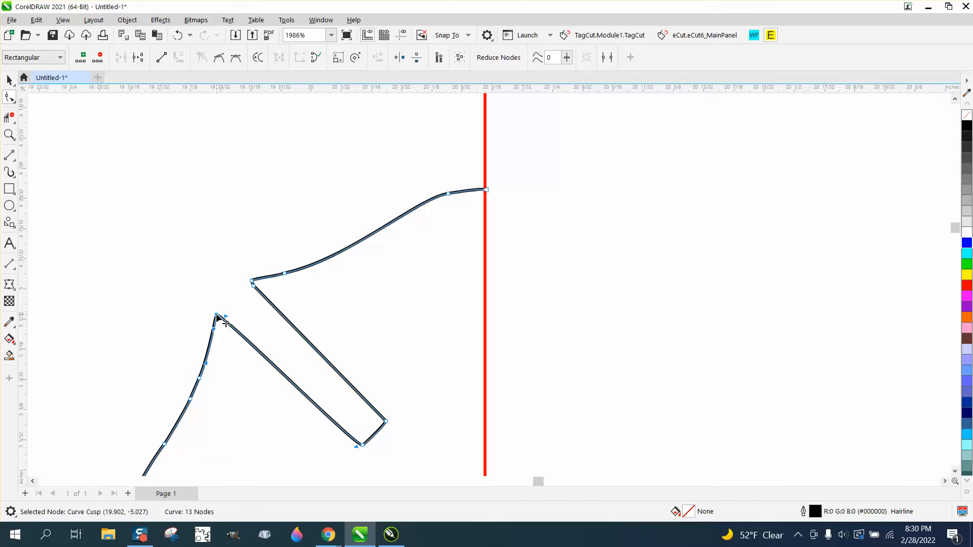
{"action": "left_click", "coordinate": [362, 445], "text": "shift"}
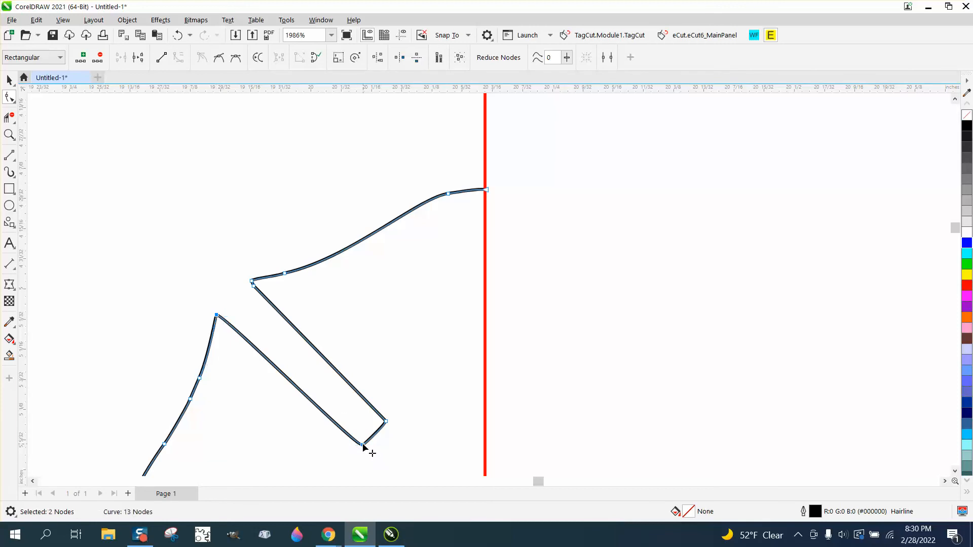
{"action": "right_click", "coordinate": [362, 445]}
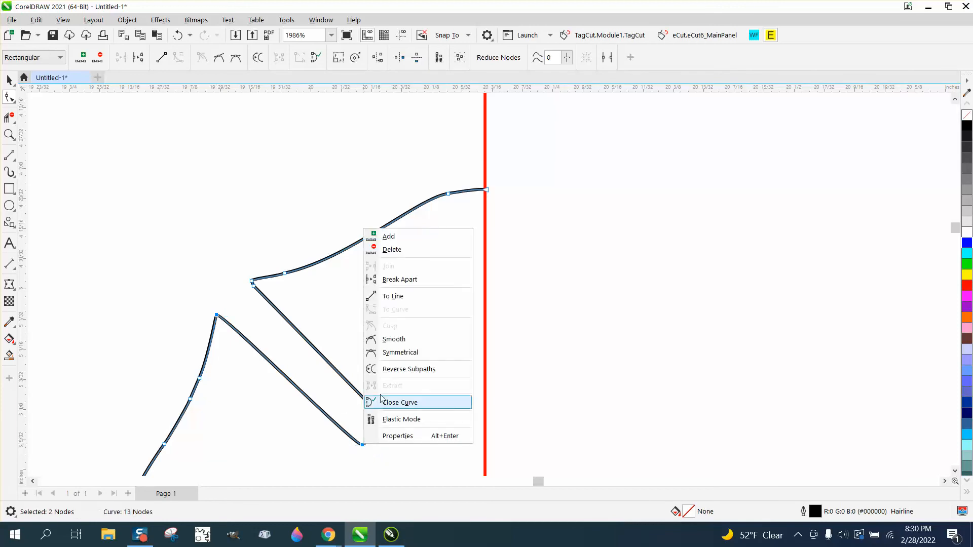
{"action": "left_click", "coordinate": [396, 298]}
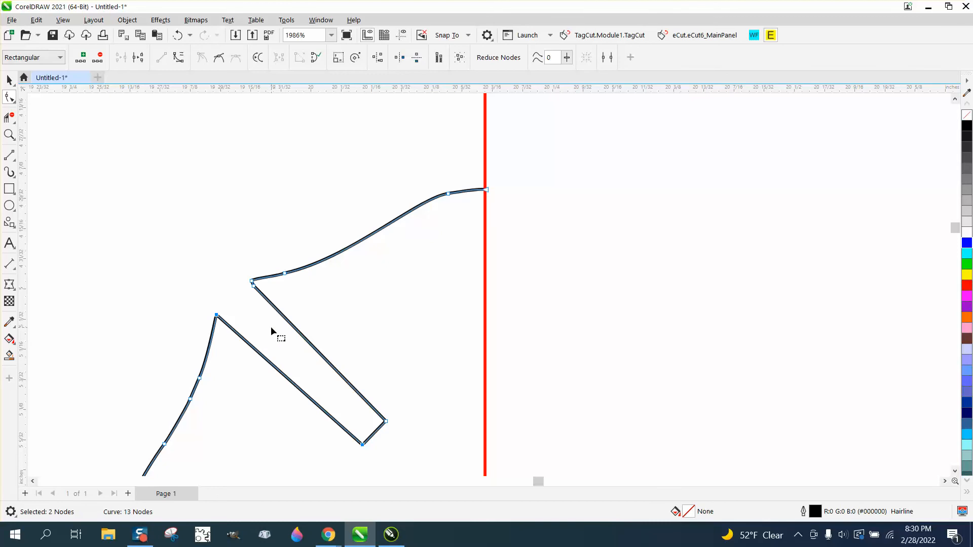
Delete the redundant middle node on the quarter cross's lower-left curve.
{"action": "scroll", "coordinate": [271, 327], "scroll_direction": "down", "scroll_amount": 2}
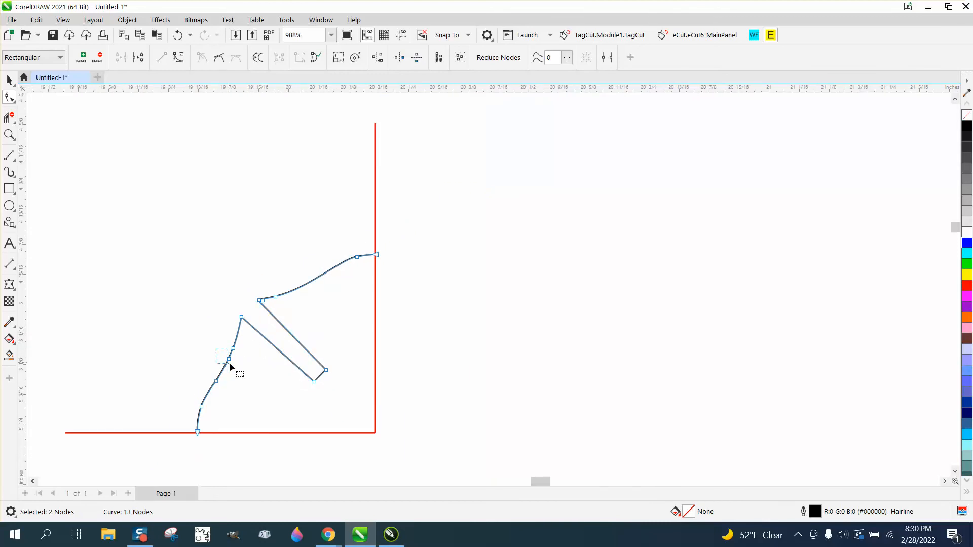
{"action": "left_click_drag", "start_coordinate": [229, 363], "coordinate": [256, 375]}
{"action": "key", "text": "Delete"}
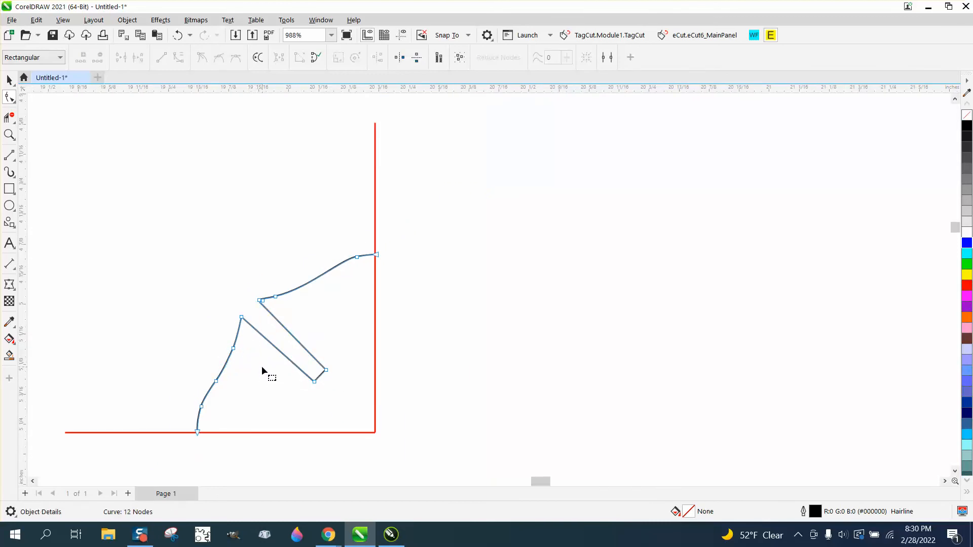
Delete the extra node just below the upper slot tip so the corner is a single sharp point.
{"action": "scroll", "coordinate": [218, 330], "scroll_direction": "down", "scroll_amount": 2}
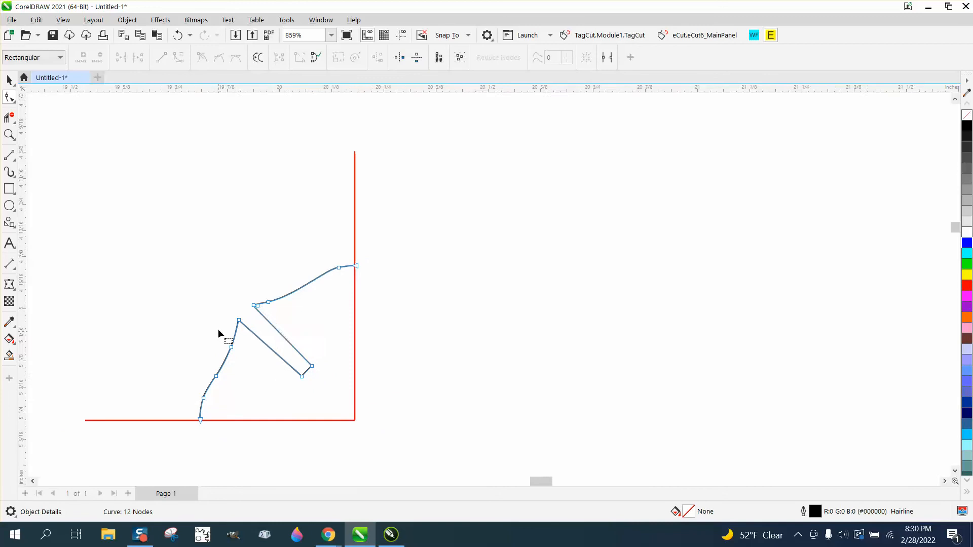
{"action": "left_click", "coordinate": [9, 79]}
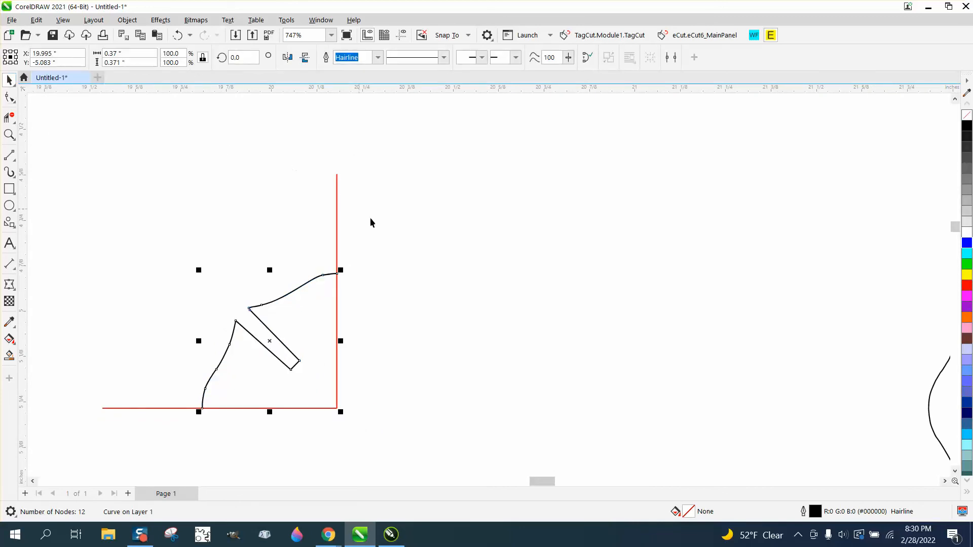
{"action": "left_click", "coordinate": [10, 137]}
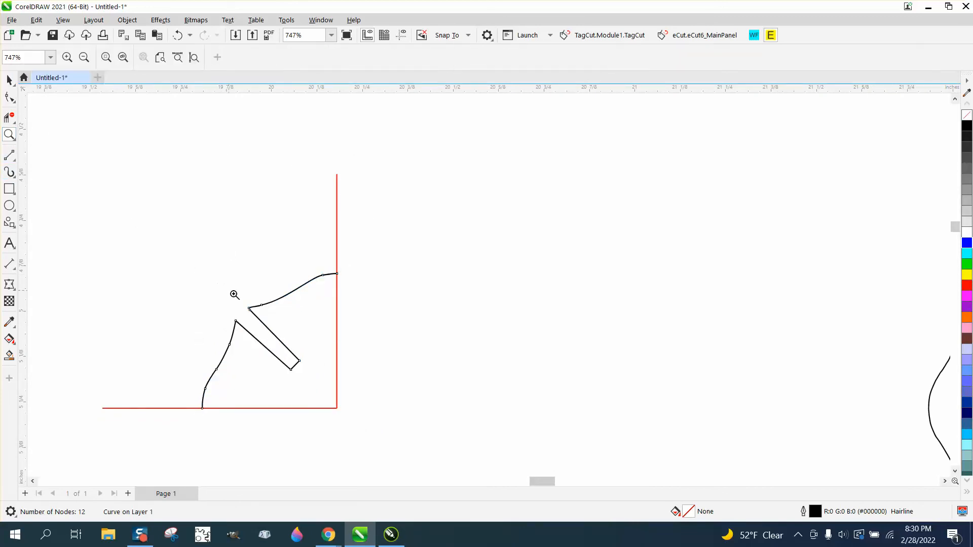
{"action": "left_click_drag", "start_coordinate": [235, 293], "coordinate": [287, 330]}
{"action": "left_click", "coordinate": [9, 96]}
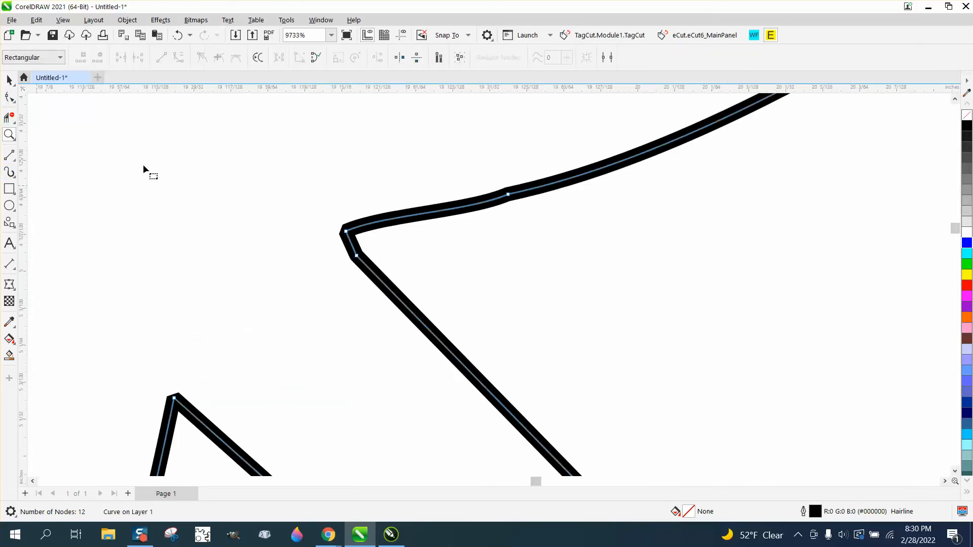
{"action": "left_click", "coordinate": [357, 255]}
{"action": "key", "text": "Delete"}
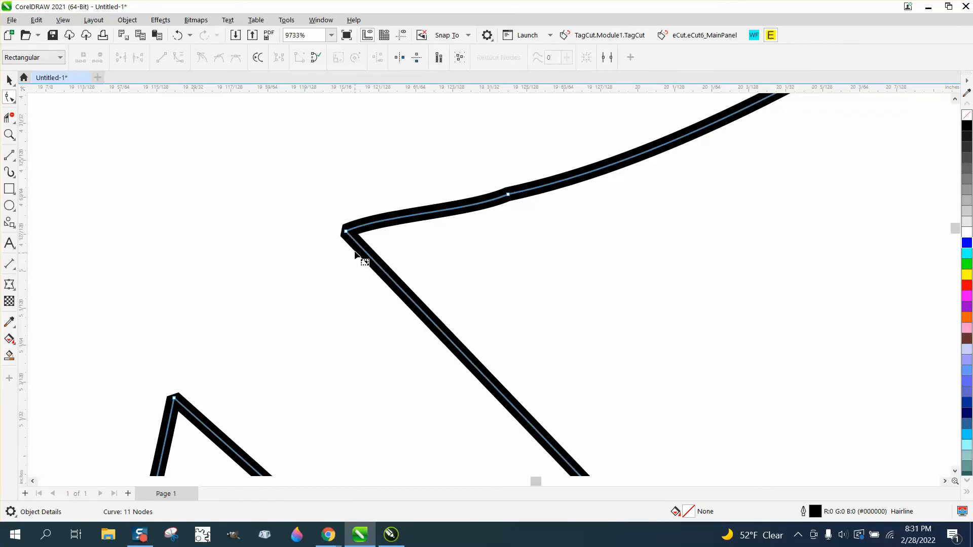
Try deleting the upper curve's node nearest the slot tip and undo the deletion.
{"action": "scroll", "coordinate": [340, 235], "scroll_direction": "down", "scroll_amount": 2}
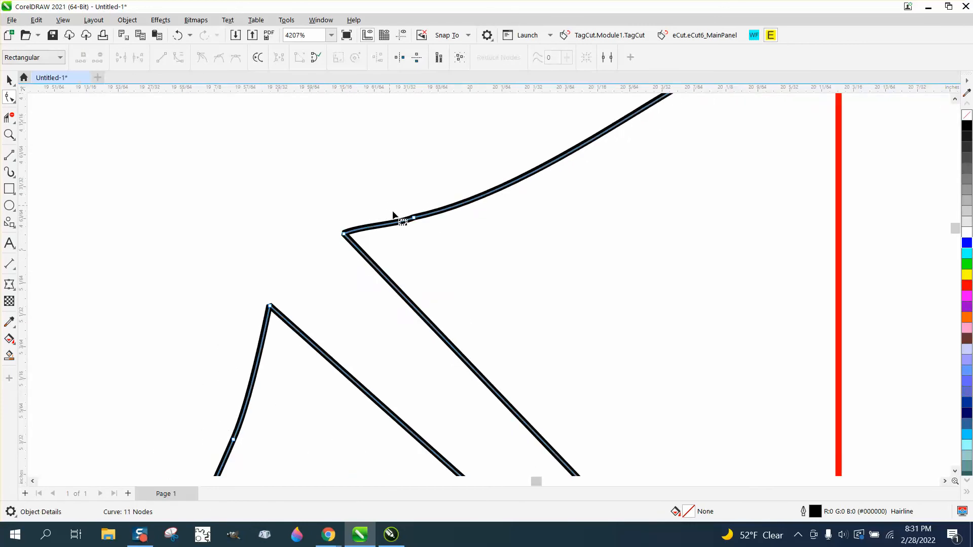
{"action": "left_click", "coordinate": [413, 217]}
{"action": "key", "text": "Delete"}
{"action": "scroll", "coordinate": [439, 251], "scroll_direction": "down", "scroll_amount": 1}
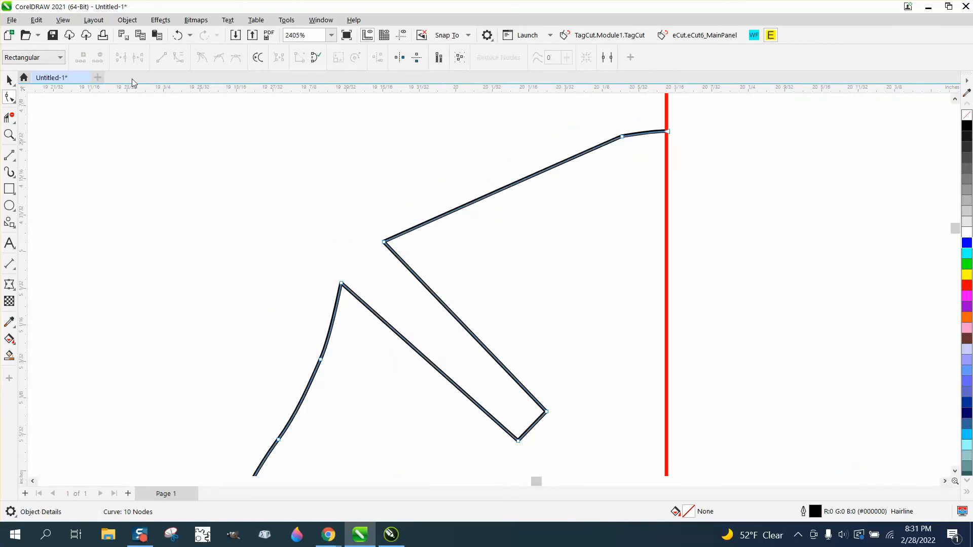
{"action": "left_click", "coordinate": [172, 35]}
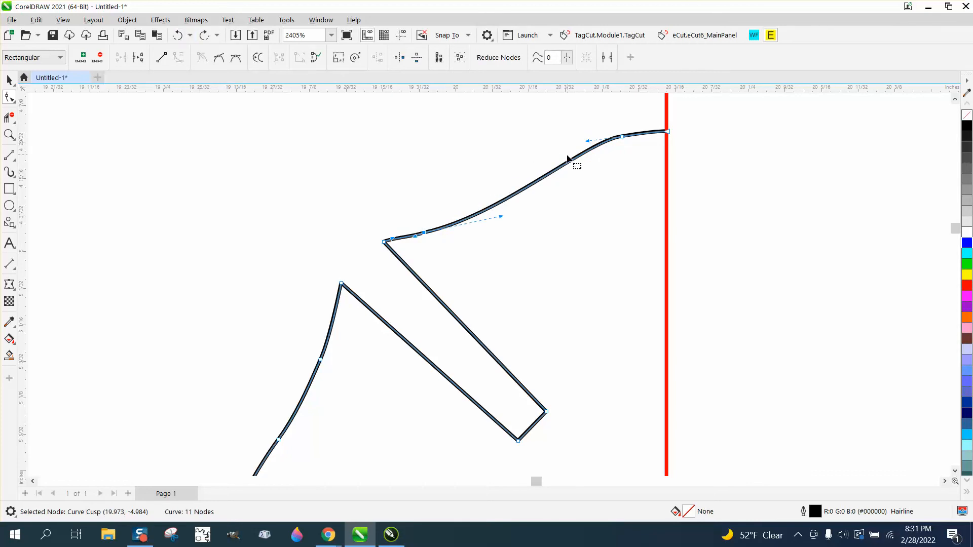
Fine-tune the upper curve by extending the control handle of the node nearest the slot tip.
{"action": "left_click_drag", "start_coordinate": [502, 217], "coordinate": [508, 219]}
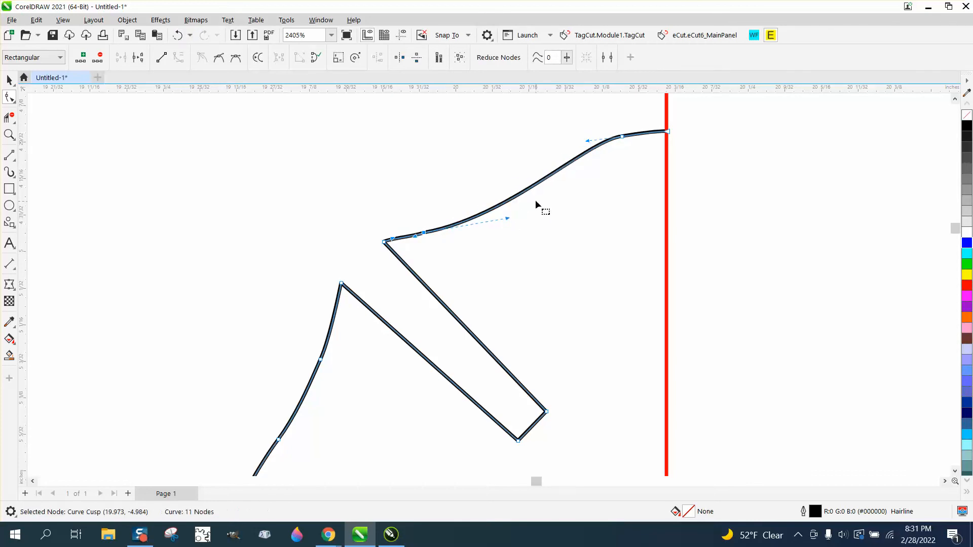
{"action": "scroll", "coordinate": [312, 270], "scroll_direction": "down", "scroll_amount": 2}
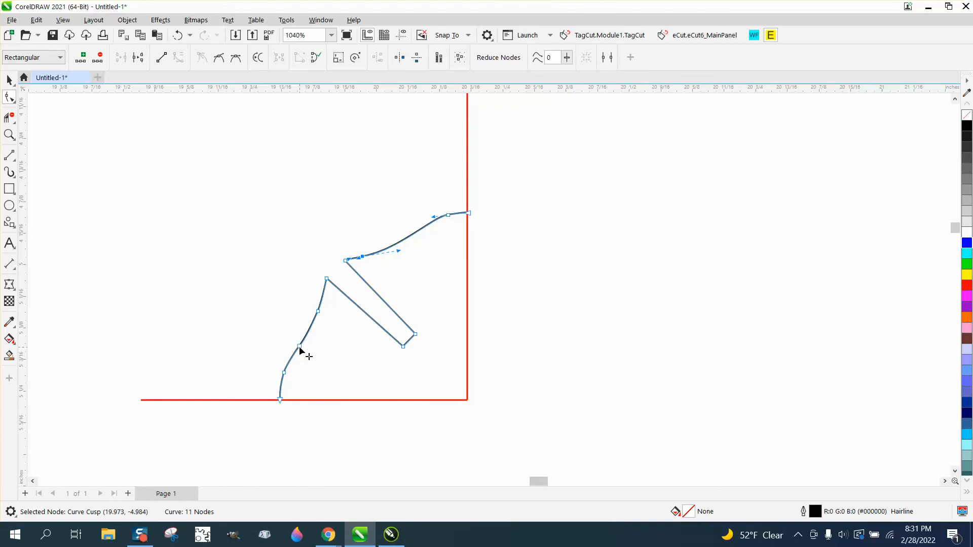
{"action": "scroll", "coordinate": [266, 276], "scroll_direction": "down", "scroll_amount": 1}
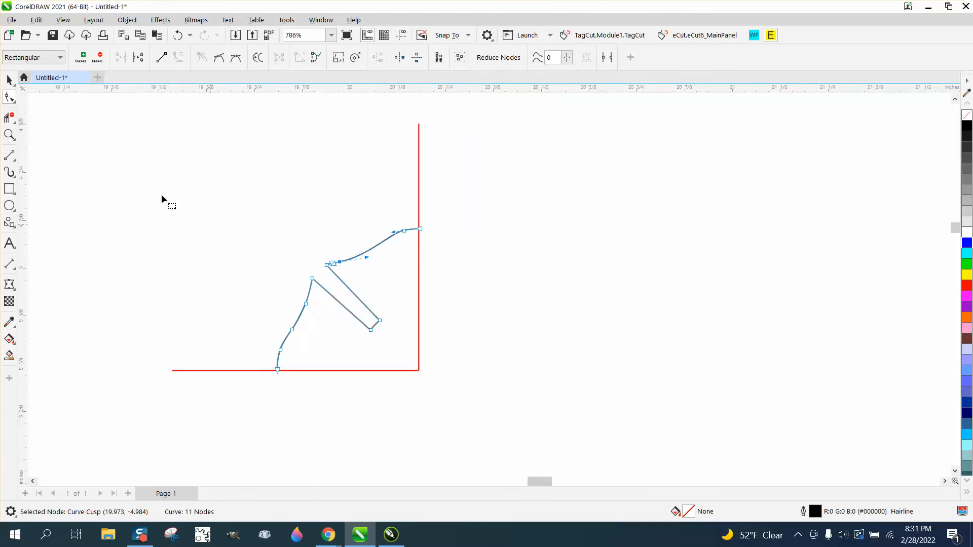
Move the quarter cross's rotation centre to the corner where the two red guide lines meet.
{"action": "left_click", "coordinate": [9, 79]}
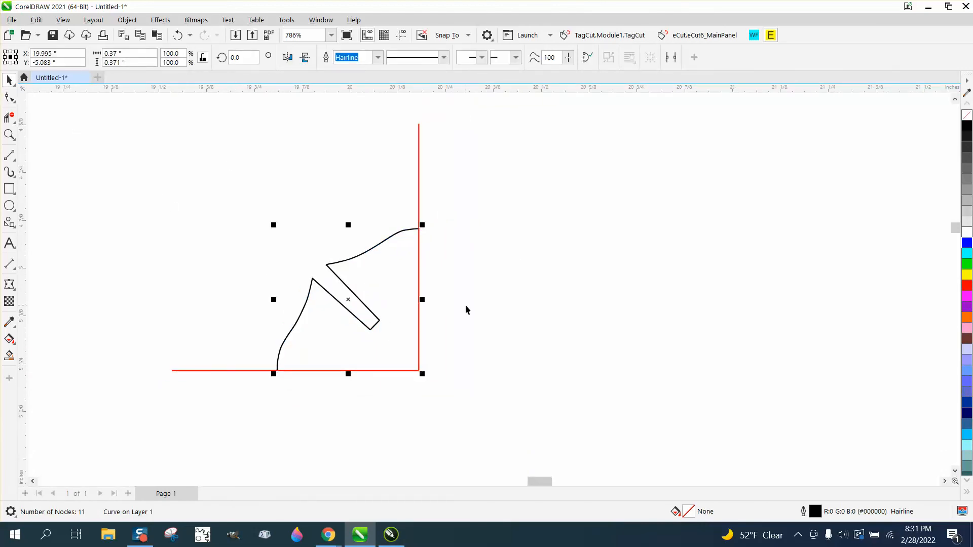
{"action": "left_click", "coordinate": [379, 322]}
{"action": "left_click", "coordinate": [493, 284]}
{"action": "left_click", "coordinate": [339, 263]}
{"action": "left_click", "coordinate": [348, 300]}
{"action": "left_click_drag", "start_coordinate": [348, 300], "coordinate": [419, 371]}
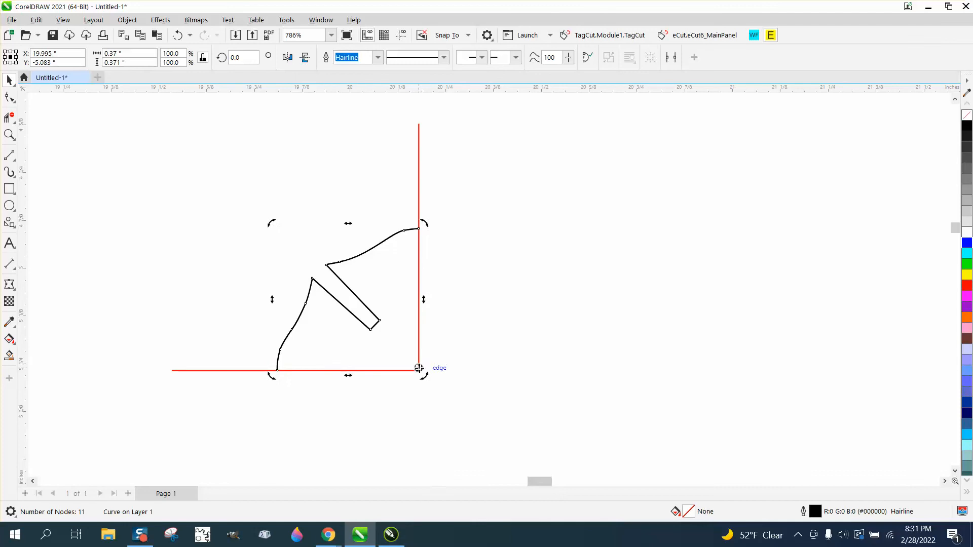
Delete the vertical and horizontal red guide lines.
{"action": "left_click", "coordinate": [472, 184]}
{"action": "left_click", "coordinate": [419, 177]}
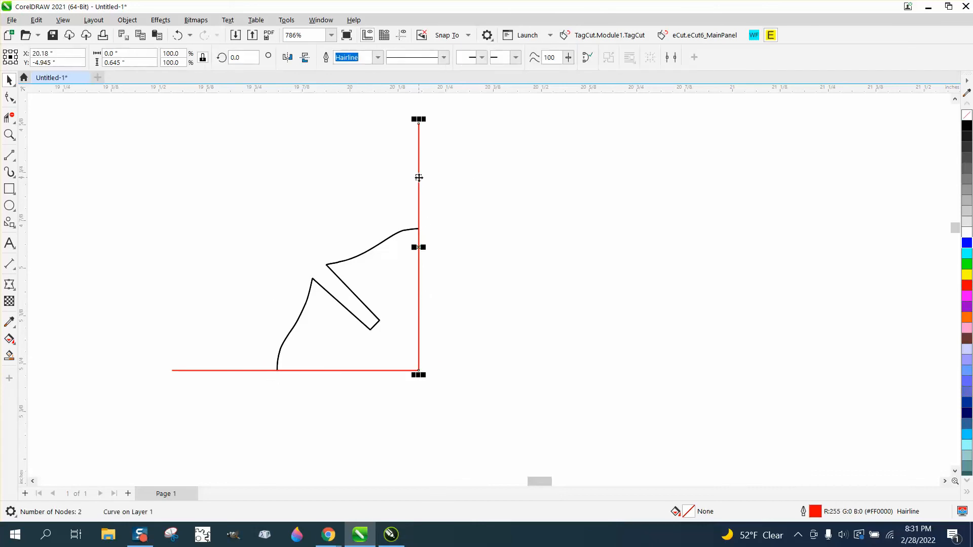
{"action": "key", "text": "Delete"}
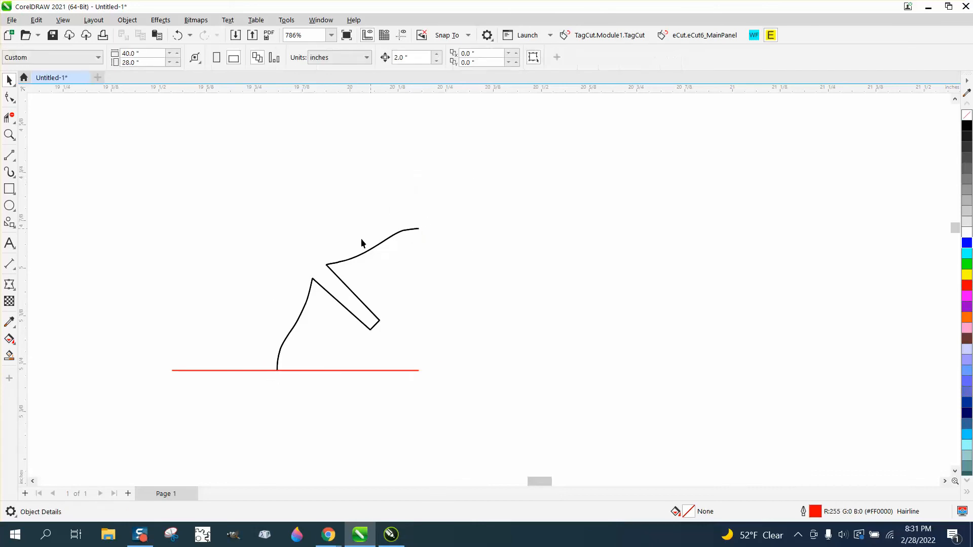
{"action": "left_click", "coordinate": [260, 370]}
{"action": "key", "text": "Delete"}
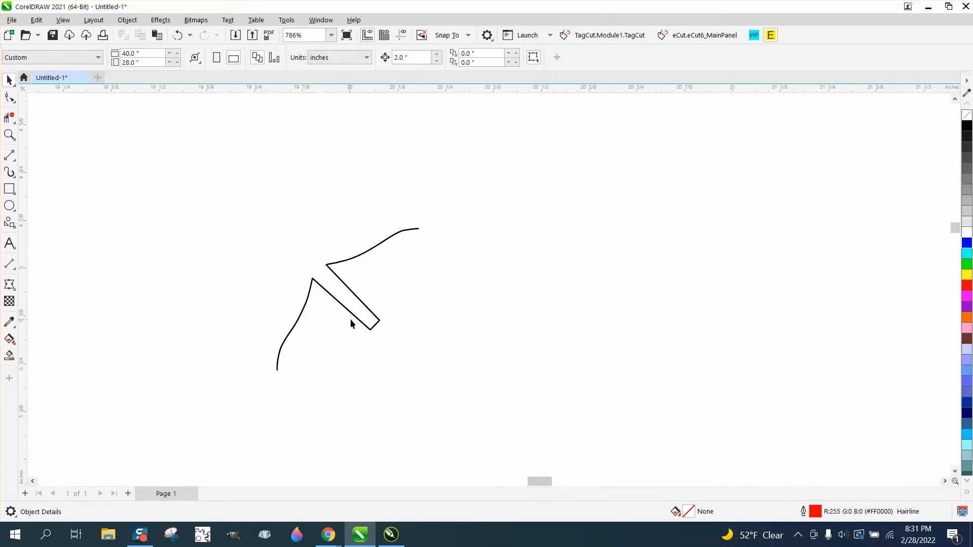
Create a copy of the quarter cross rotated to 90° about its relocated rotation centre.
{"action": "left_click", "coordinate": [354, 316]}
{"action": "left_click", "coordinate": [353, 316]}
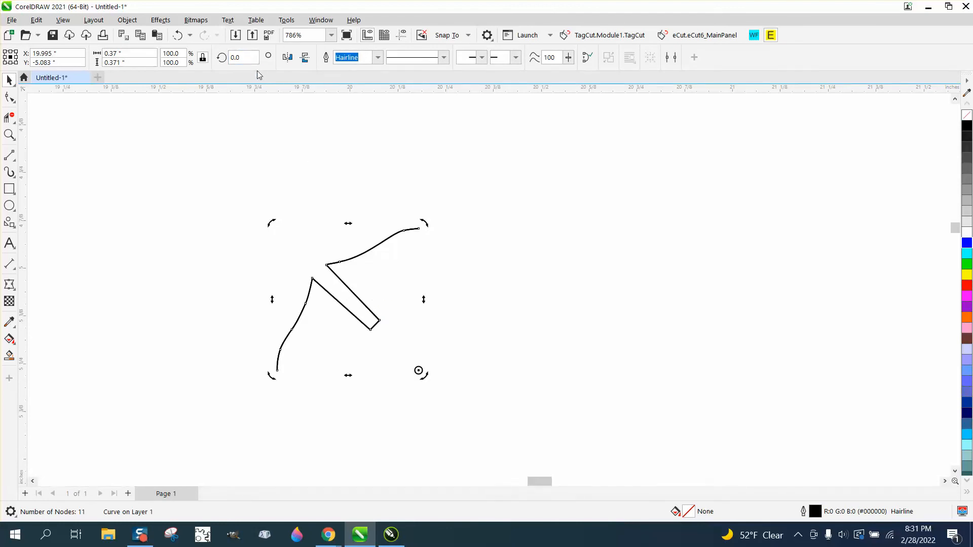
{"action": "left_click", "coordinate": [236, 57]}
{"action": "type", "text": "45"}
{"action": "key", "text": "Return"}
{"action": "left_click", "coordinate": [243, 58]}
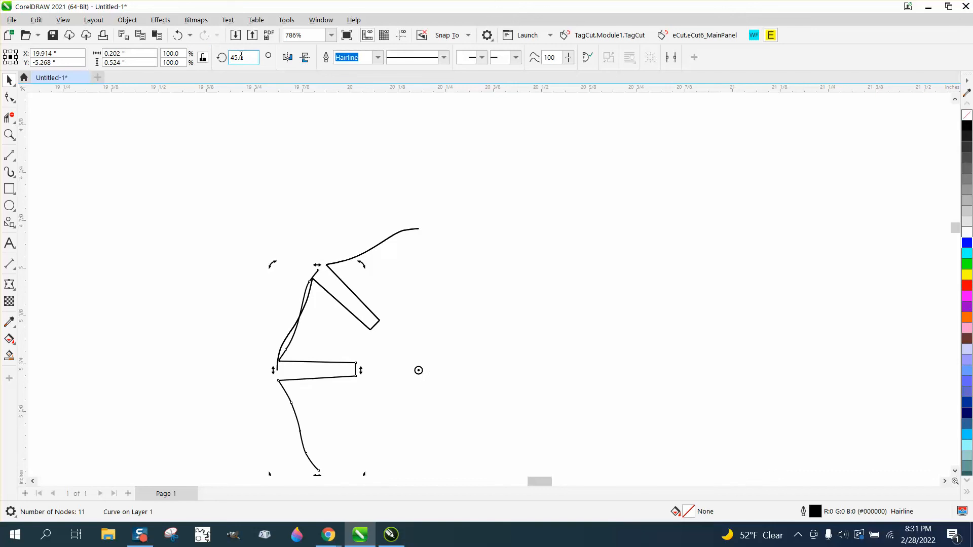
{"action": "type", "text": "90"}
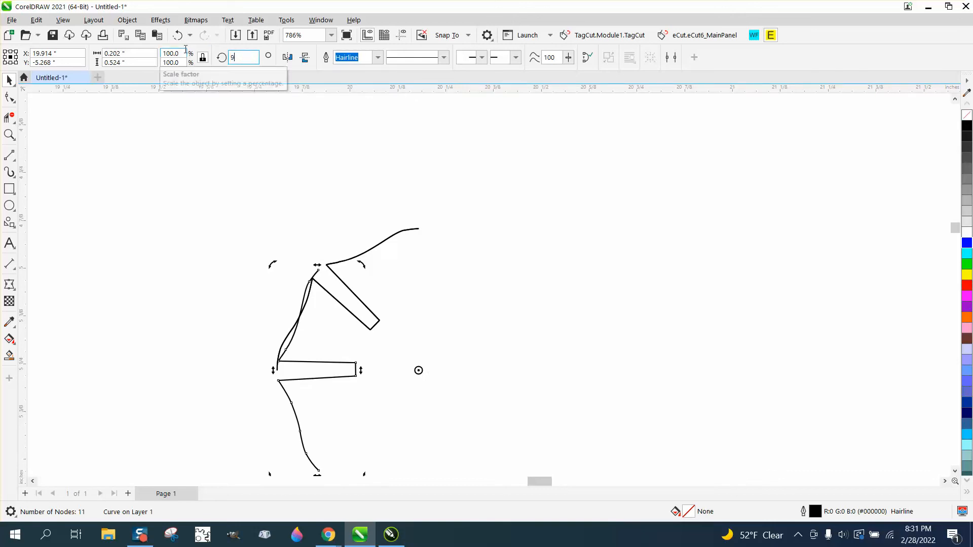
{"action": "key", "text": "Return"}
Try completing the cross by duplicating the rotated quarter twice, and delete both offset duplicates.
{"action": "key", "text": "ctrl+d"}
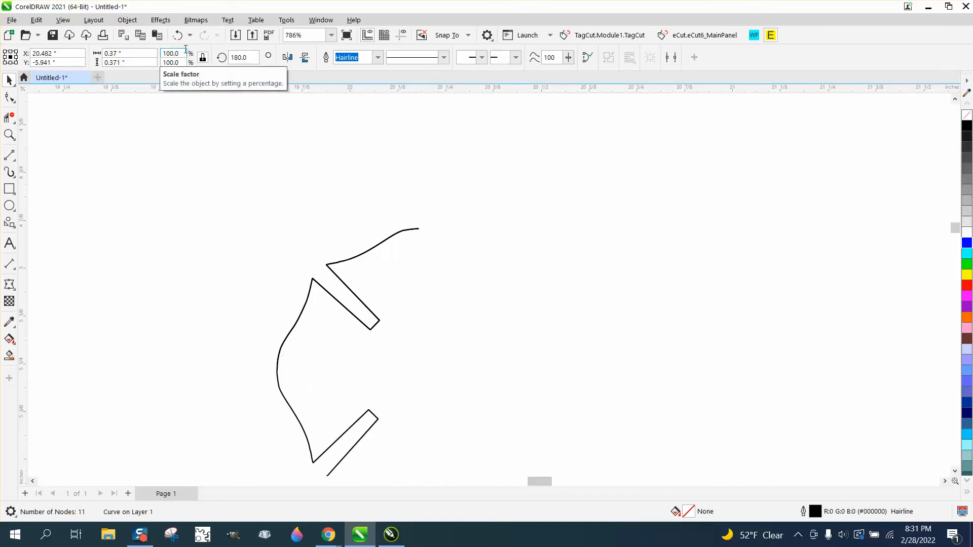
{"action": "key", "text": "ctrl+d"}
{"action": "scroll", "coordinate": [319, 175], "scroll_direction": "down", "scroll_amount": 2}
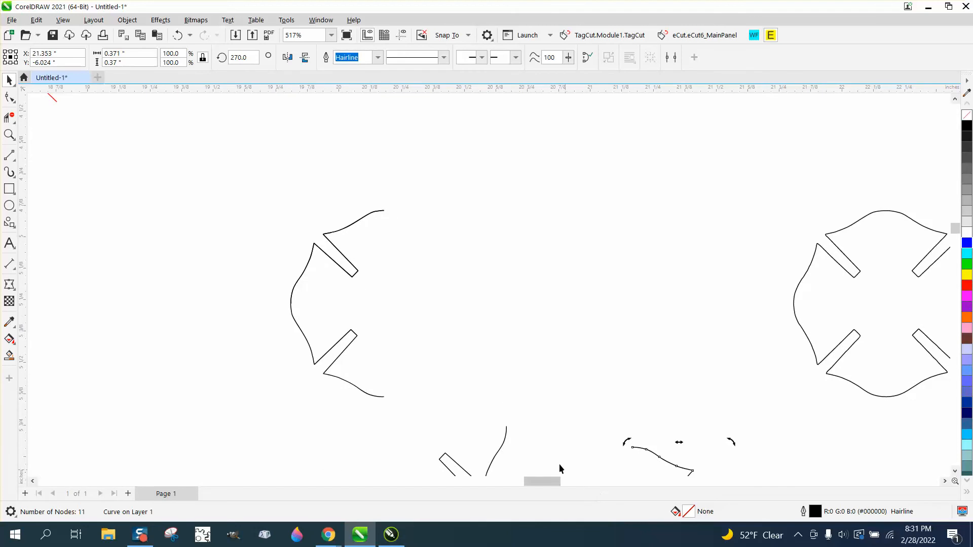
{"action": "left_click", "coordinate": [639, 470]}
{"action": "left_click", "coordinate": [503, 435]}
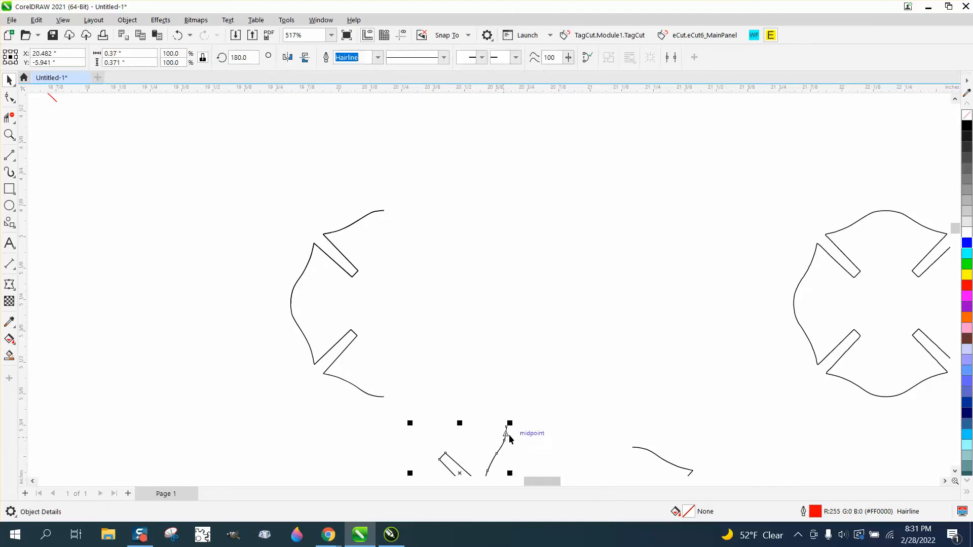
{"action": "key", "text": "Delete"}
{"action": "left_click", "coordinate": [638, 449]}
{"action": "key", "text": "Delete"}
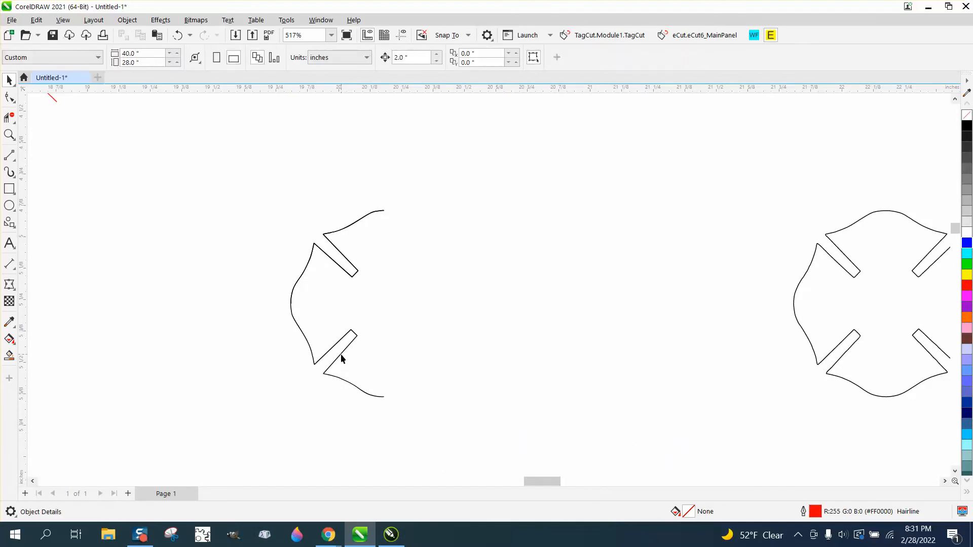
Try rotating the lower-left quarter to 18° about the cross centre.
{"action": "left_click", "coordinate": [342, 357]}
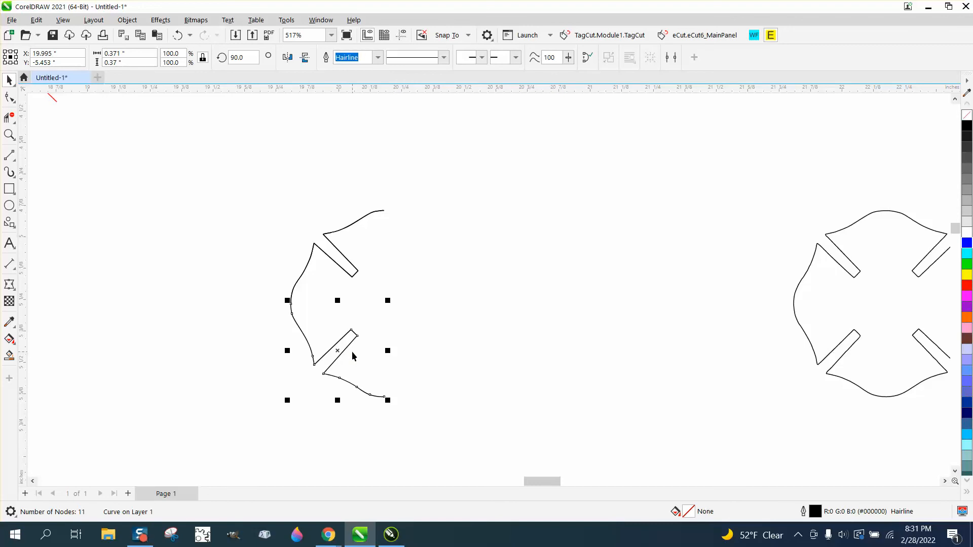
{"action": "left_click", "coordinate": [337, 349]}
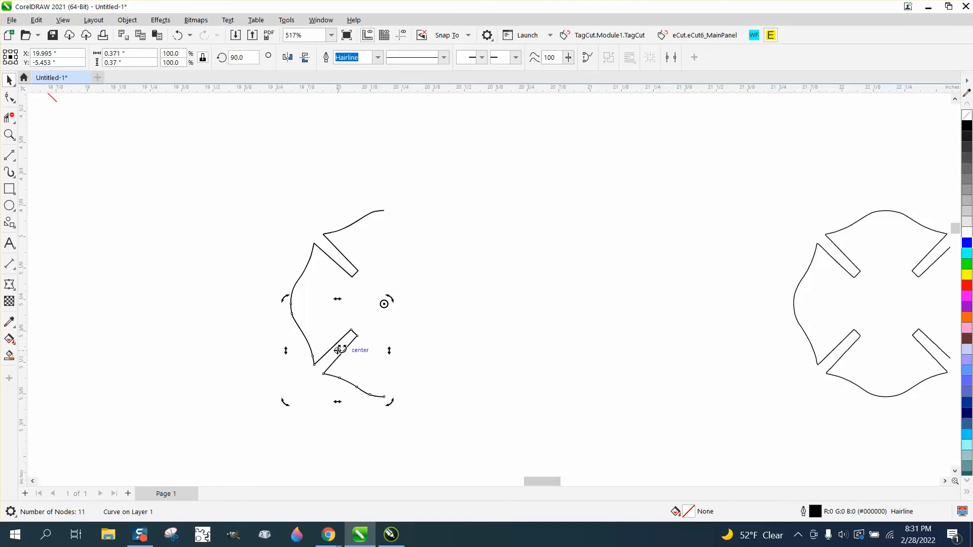
{"action": "left_click", "coordinate": [241, 57]}
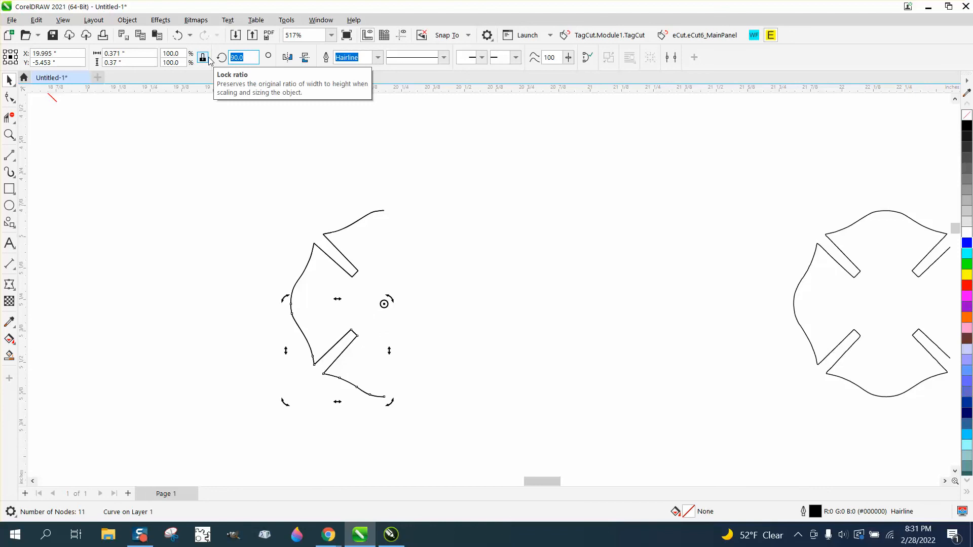
{"action": "type", "text": "18"}
{"action": "key", "text": "Return"}
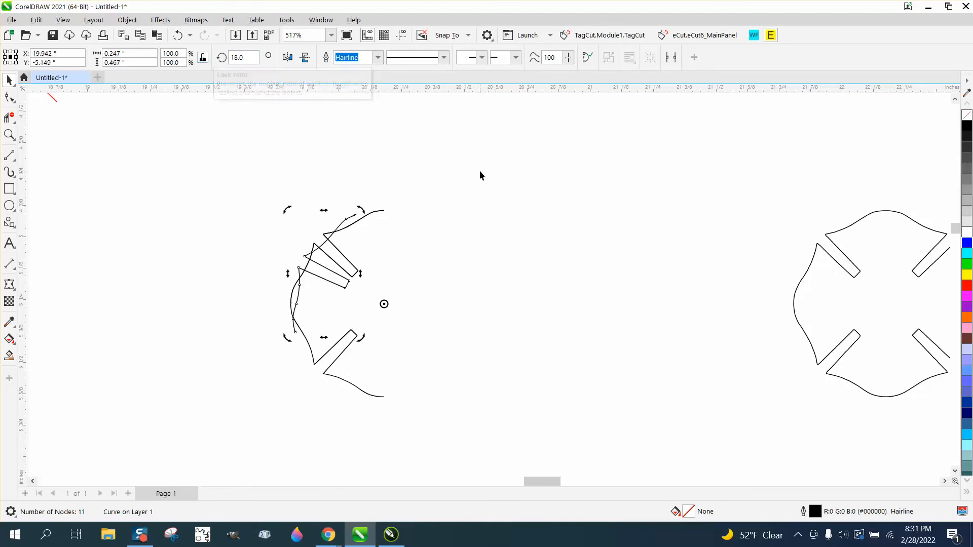
{"action": "left_click", "coordinate": [481, 175]}
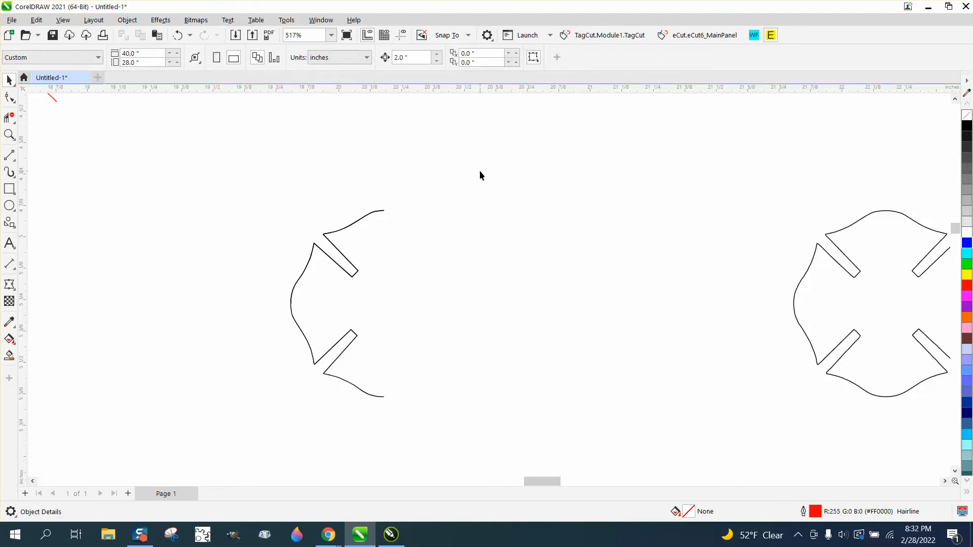
Try rotating the lower-left quarter freehand about the cross centre and undo the rotation.
{"action": "left_click", "coordinate": [351, 347]}
{"action": "left_click", "coordinate": [350, 344]}
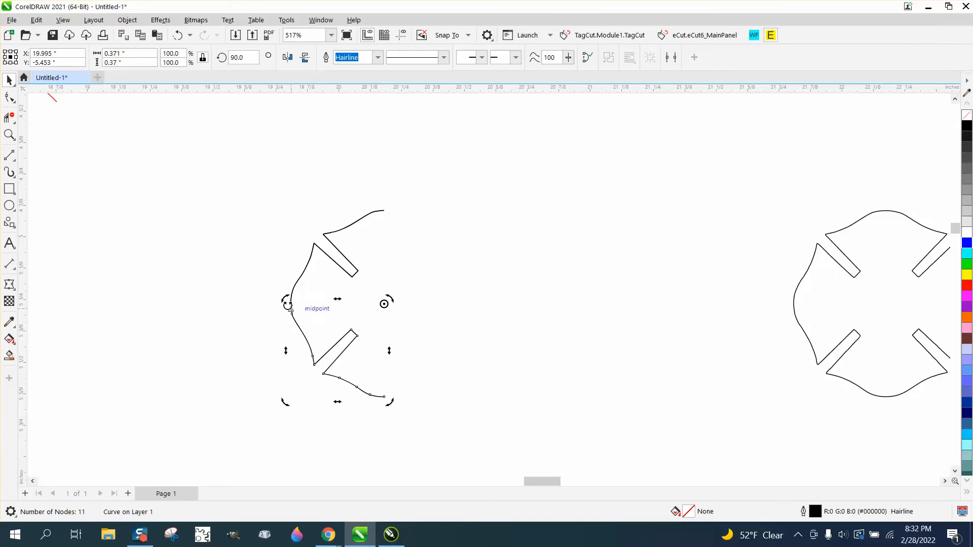
{"action": "left_click_drag", "start_coordinate": [286, 300], "coordinate": [378, 407]}
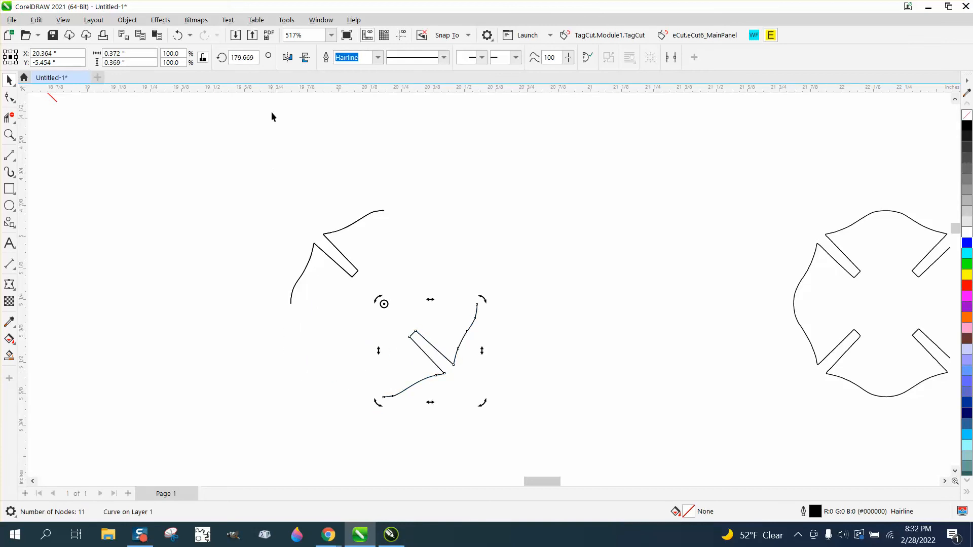
{"action": "left_click", "coordinate": [180, 36]}
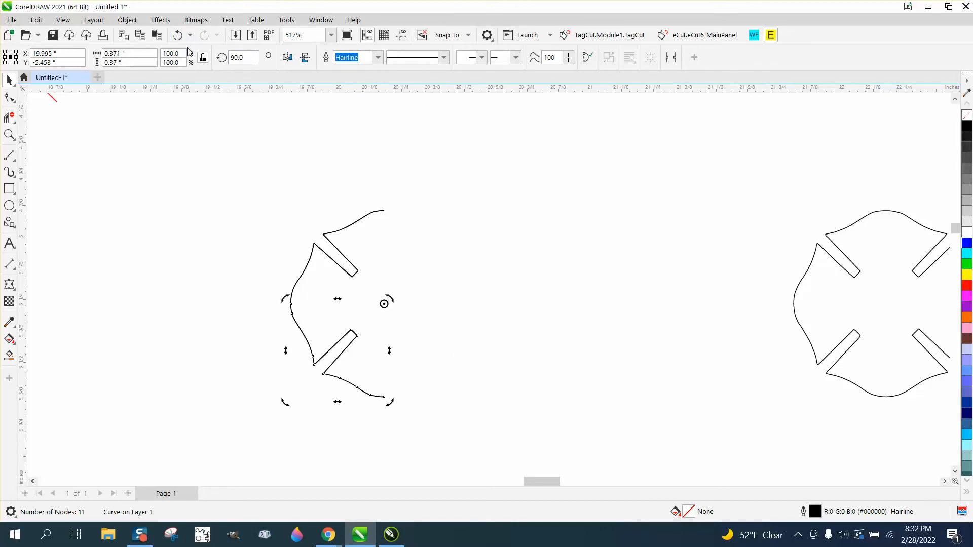
Complete the right half of the cross with rotated copies of the lower-left quarter, using a rotation angle of 180°.
{"action": "left_click", "coordinate": [243, 57]}
{"action": "type", "text": "180"}
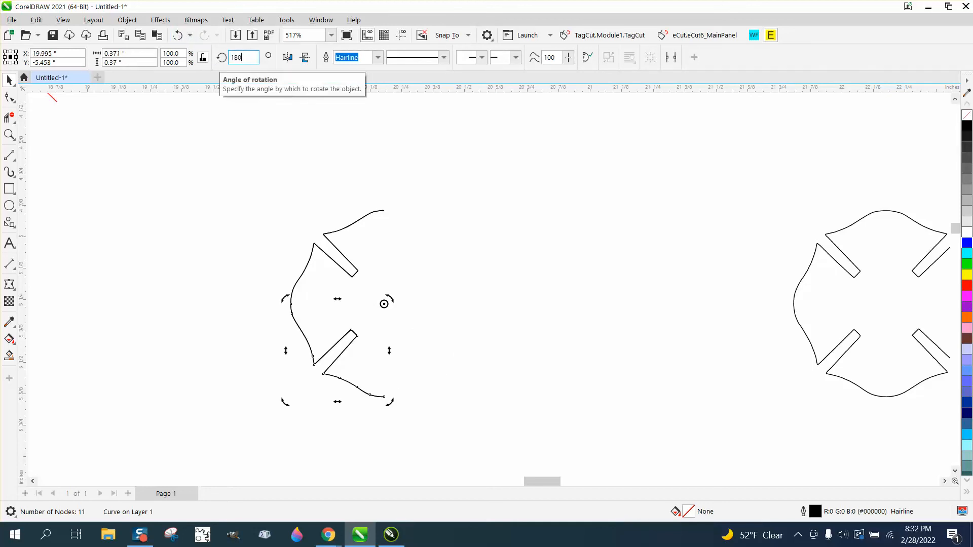
{"action": "key", "text": "Return"}
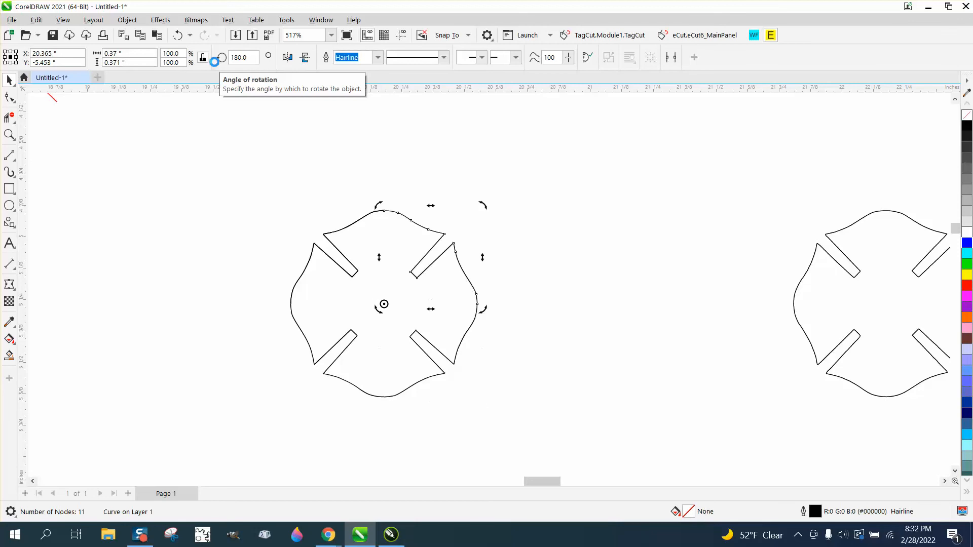
{"action": "left_click", "coordinate": [521, 232]}
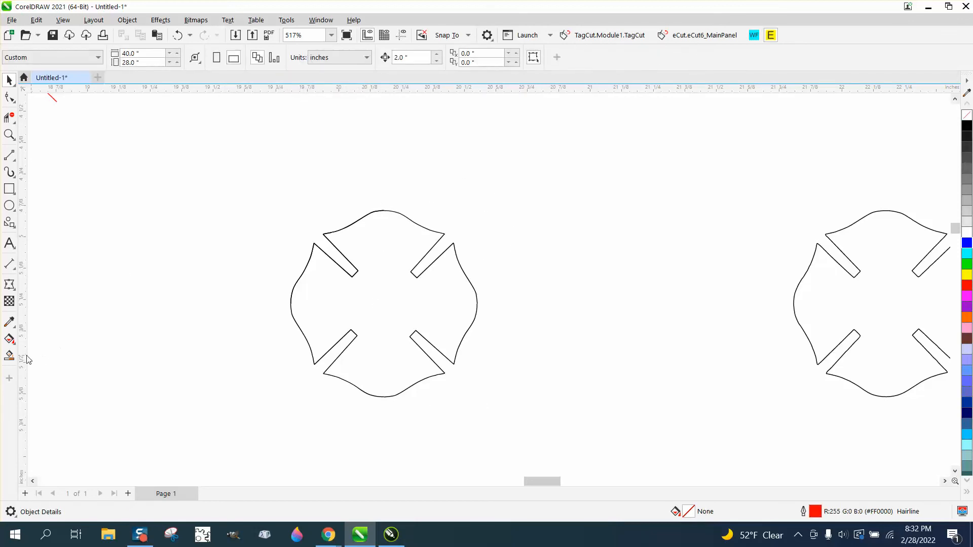
Try a black Smart Fill inside the new cross and undo the fill.
{"action": "left_click", "coordinate": [9, 356]}
{"action": "left_click", "coordinate": [386, 246]}
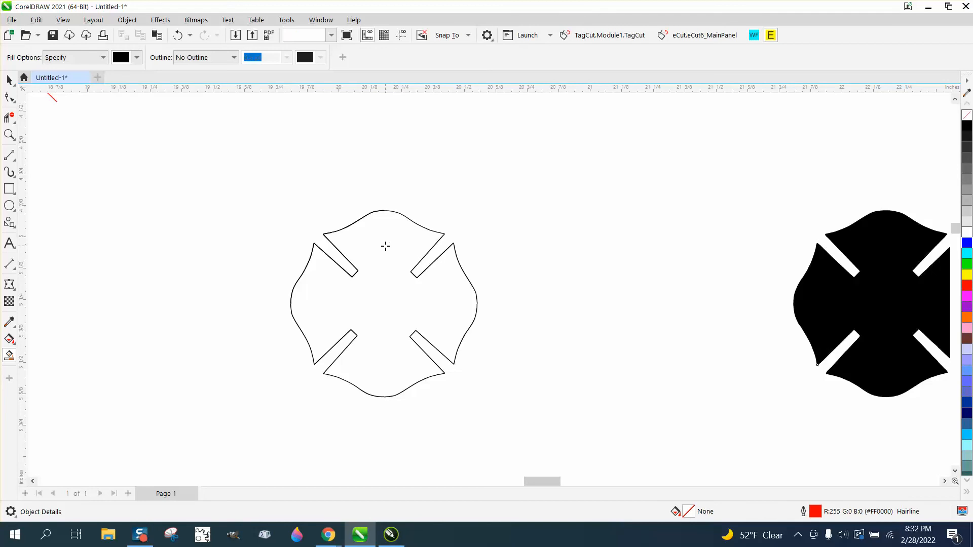
{"action": "left_click", "coordinate": [176, 34]}
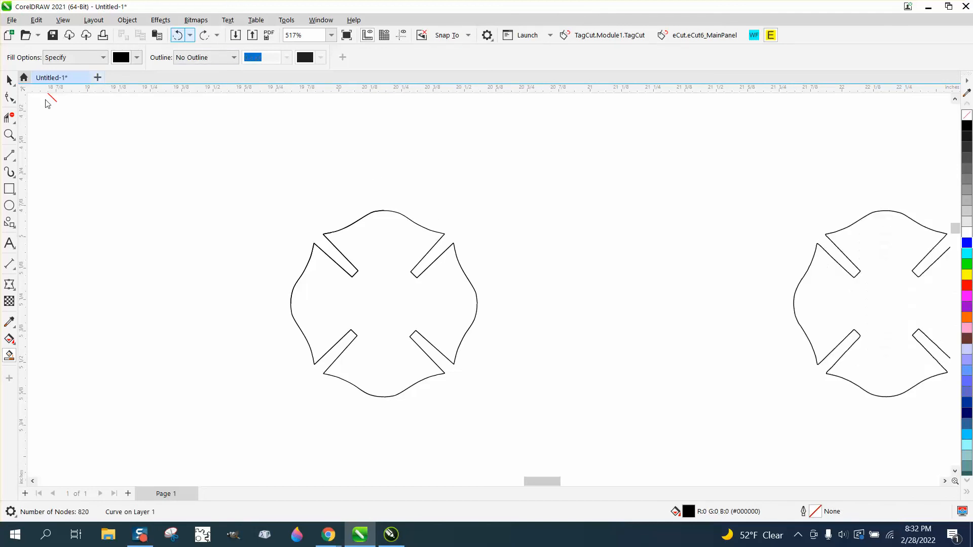
Close the gap at the cross's top joint by snapping the upper-right quarter's end node onto the upper-left quarter's end.
{"action": "left_click", "coordinate": [9, 135]}
{"action": "left_click_drag", "start_coordinate": [310, 212], "coordinate": [441, 232]}
{"action": "scroll", "coordinate": [441, 227], "scroll_direction": "down", "scroll_amount": 2}
{"action": "left_click_drag", "start_coordinate": [497, 204], "coordinate": [576, 258]}
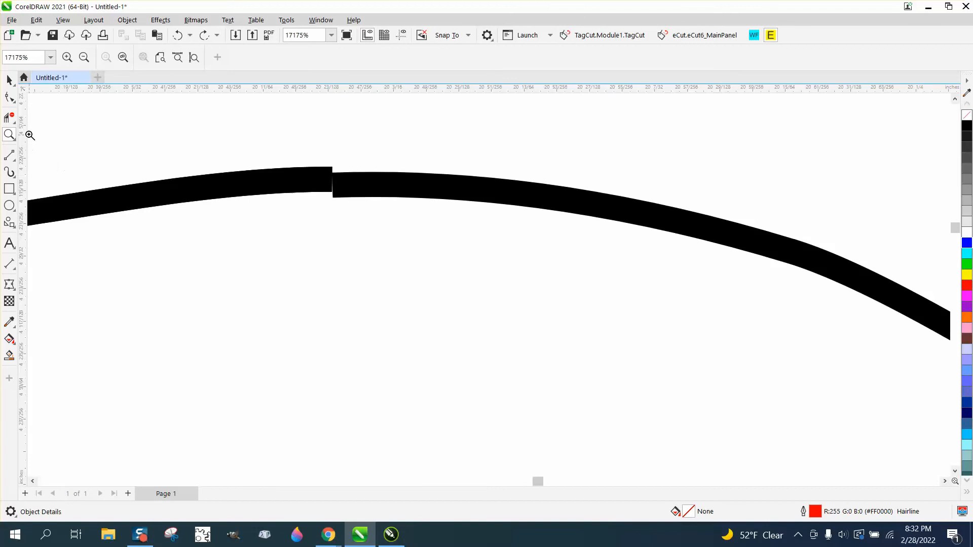
{"action": "left_click", "coordinate": [9, 97]}
{"action": "left_click", "coordinate": [344, 193]}
{"action": "left_click_drag", "start_coordinate": [334, 186], "coordinate": [336, 180]}
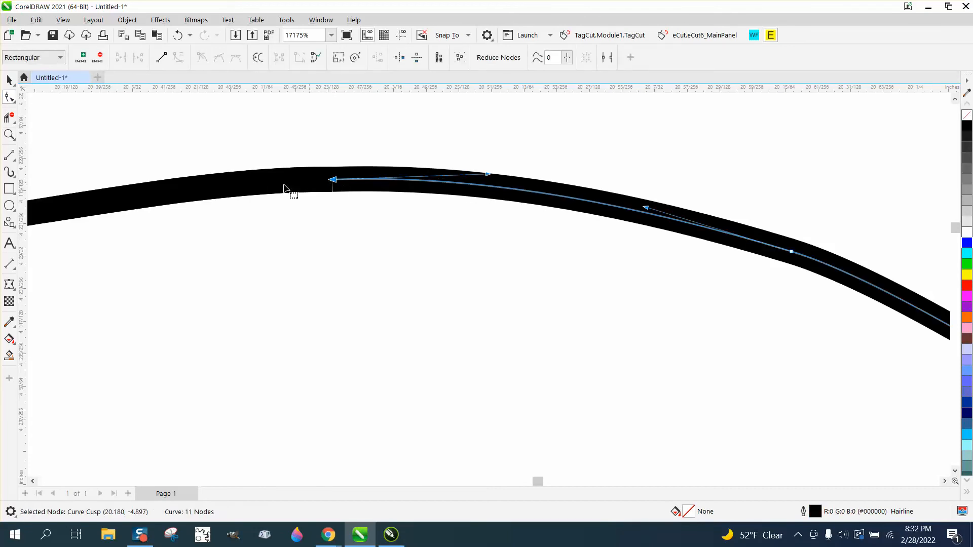
Snap the upper-left quarter's lower end node onto the lower-left quarter's end to close the cross's left joint.
{"action": "scroll", "coordinate": [281, 195], "scroll_direction": "down", "scroll_amount": 5}
{"action": "scroll", "coordinate": [456, 217], "scroll_direction": "down", "scroll_amount": 1}
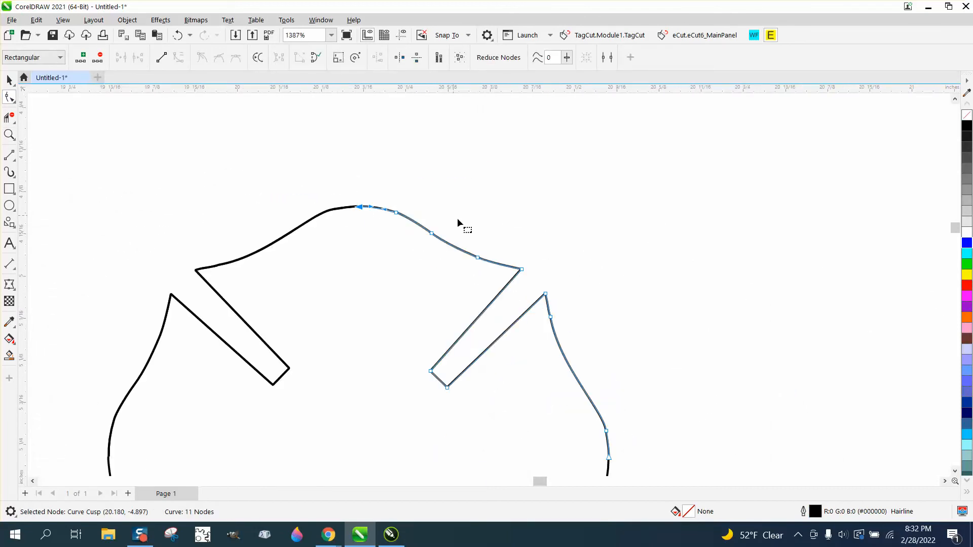
{"action": "left_click", "coordinate": [9, 134]}
{"action": "scroll", "coordinate": [201, 268], "scroll_direction": "down", "scroll_amount": 1}
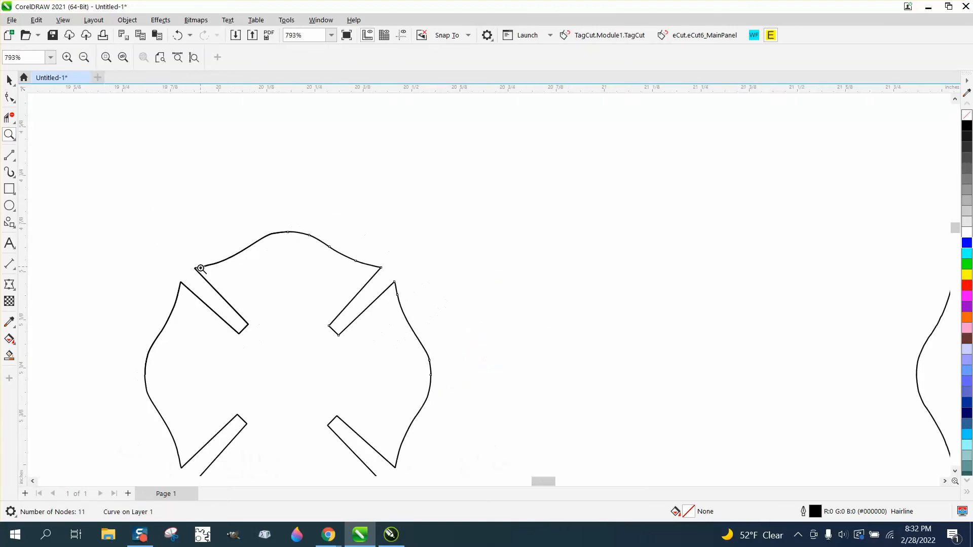
{"action": "left_click_drag", "start_coordinate": [134, 368], "coordinate": [181, 388]}
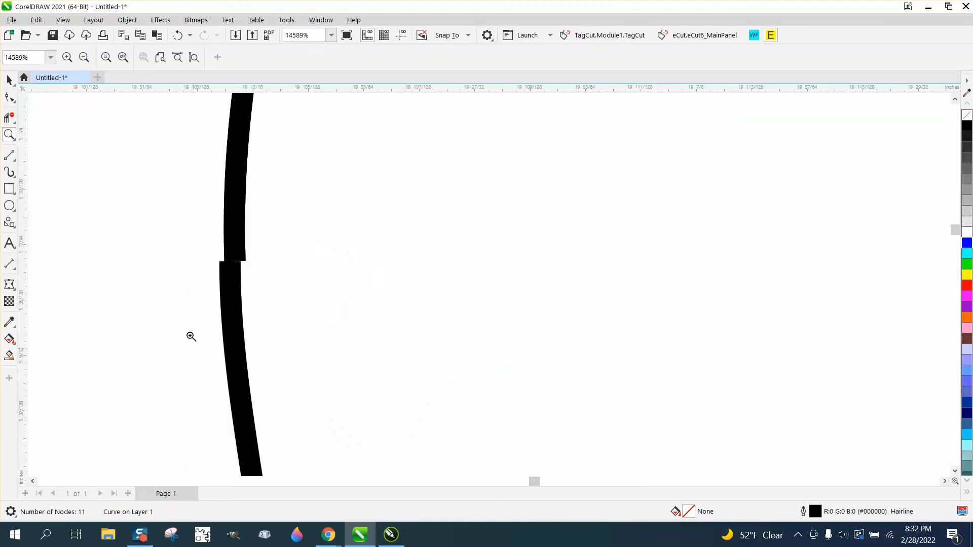
{"action": "left_click", "coordinate": [10, 98]}
{"action": "left_click", "coordinate": [47, 103]}
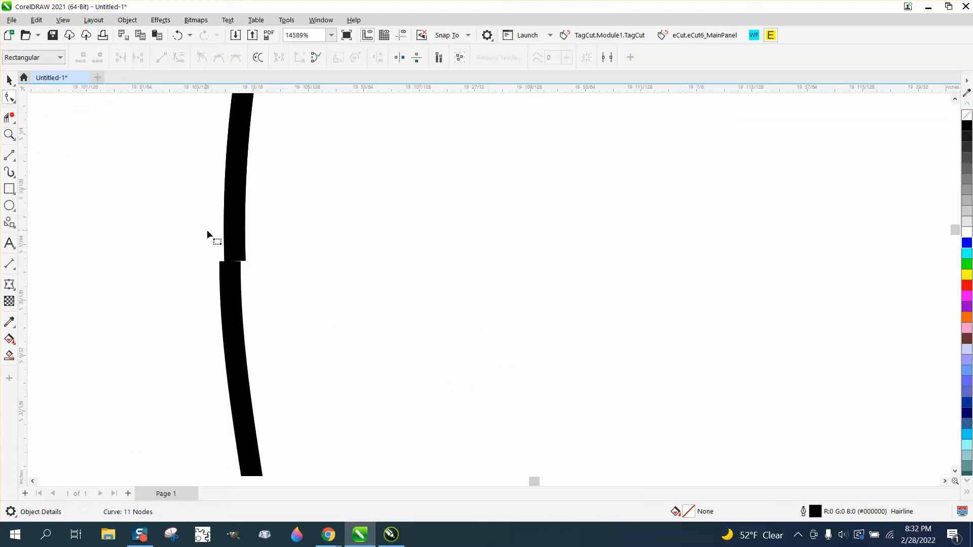
{"action": "left_click", "coordinate": [236, 258]}
{"action": "left_click", "coordinate": [236, 261]}
{"action": "left_click_drag", "start_coordinate": [237, 262], "coordinate": [292, 267]}
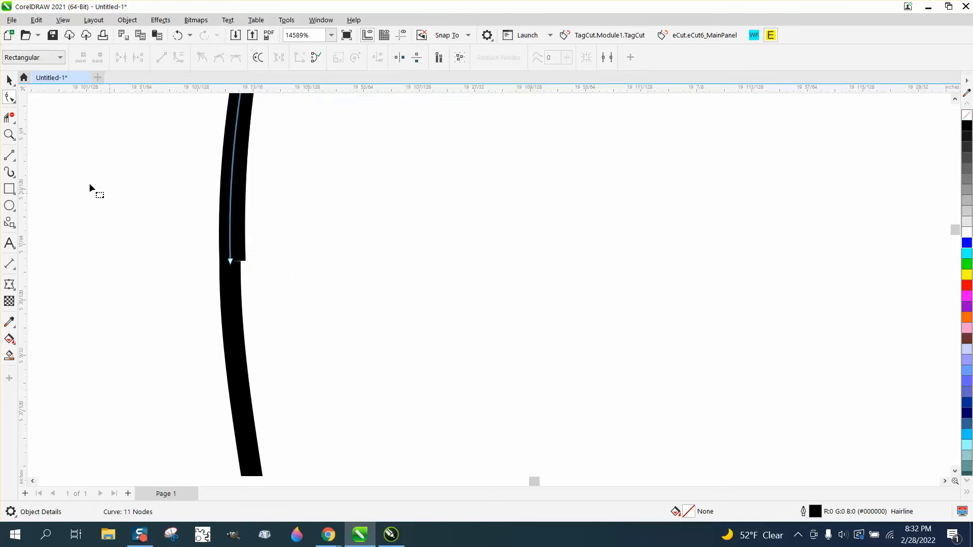
Delete the duplicate curve lying over the upper-left quarter at the cross's left joint.
{"action": "left_click", "coordinate": [9, 80]}
{"action": "left_click", "coordinate": [375, 260]}
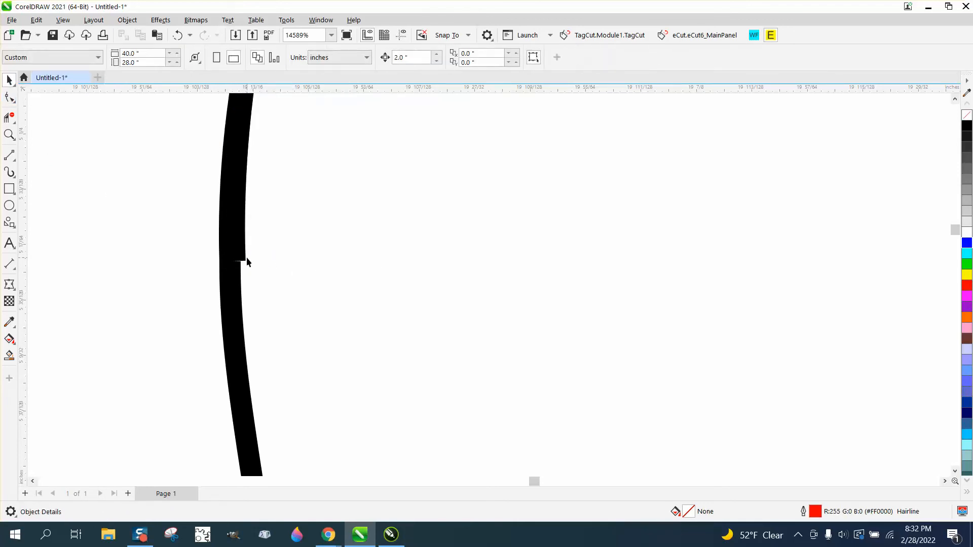
{"action": "left_click", "coordinate": [245, 261]}
{"action": "left_click", "coordinate": [244, 257]}
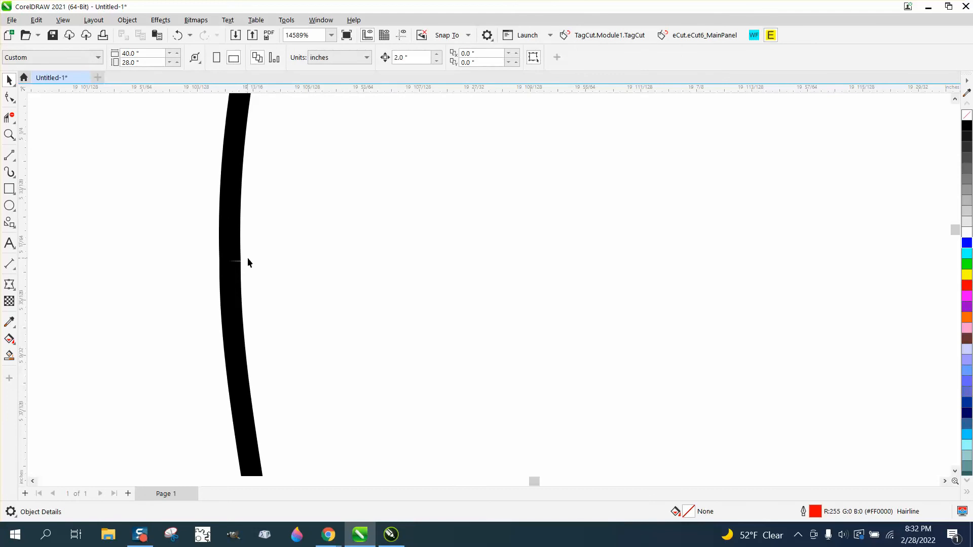
{"action": "scroll", "coordinate": [248, 257], "scroll_direction": "down", "scroll_amount": 2}
{"action": "scroll", "coordinate": [239, 273], "scroll_direction": "down", "scroll_amount": 1}
{"action": "scroll", "coordinate": [213, 282], "scroll_direction": "down", "scroll_amount": 5}
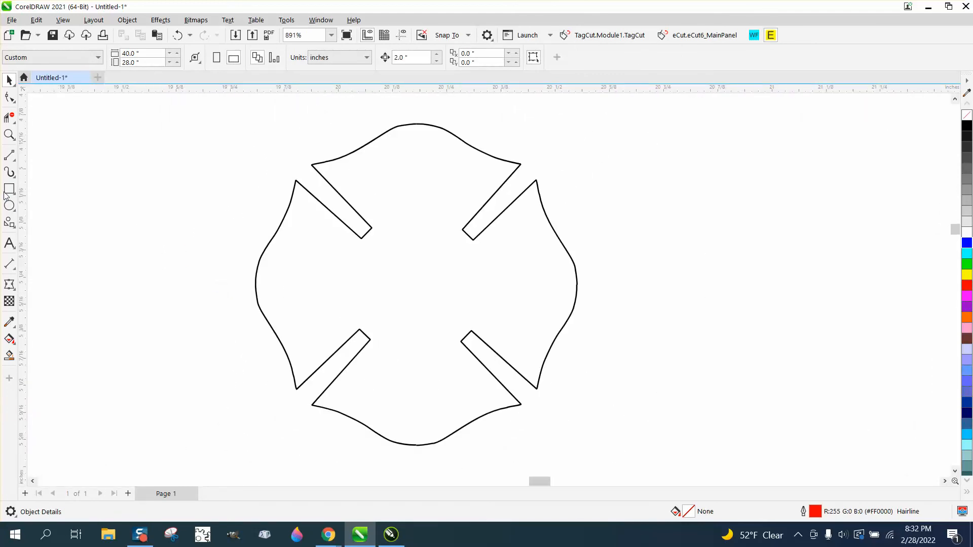
Close the gap at the cross's bottom joint by snapping the lower-left quarter's end node onto the lower-right quarter's end.
{"action": "left_click", "coordinate": [9, 134]}
{"action": "left_click_drag", "start_coordinate": [421, 435], "coordinate": [517, 478]}
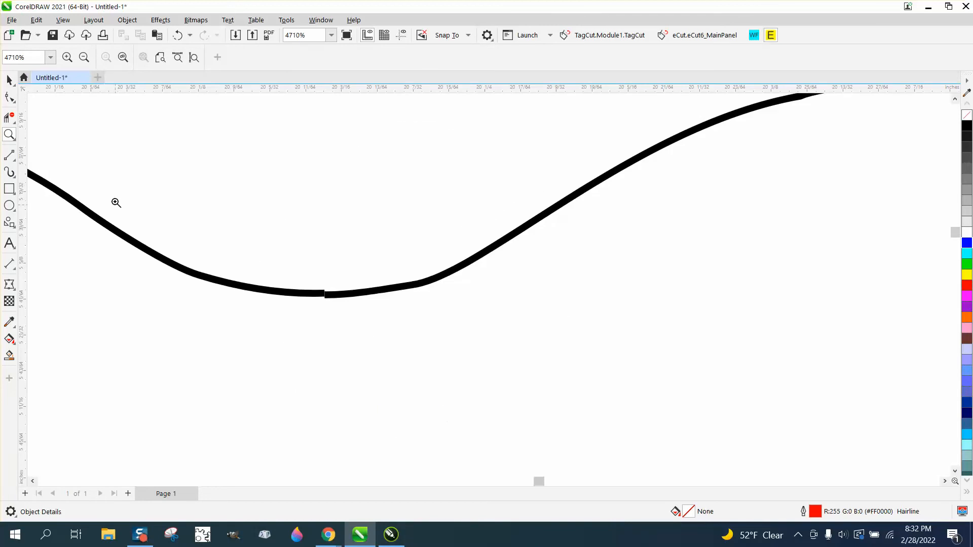
{"action": "left_click", "coordinate": [9, 96]}
{"action": "left_click", "coordinate": [316, 291]}
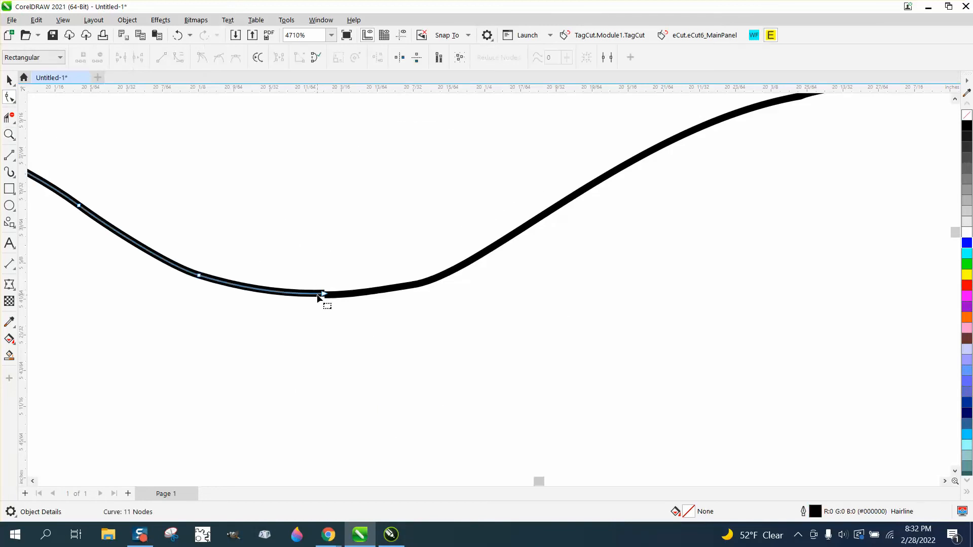
{"action": "left_click", "coordinate": [325, 296]}
{"action": "scroll", "coordinate": [343, 300], "scroll_direction": "down", "scroll_amount": 9}
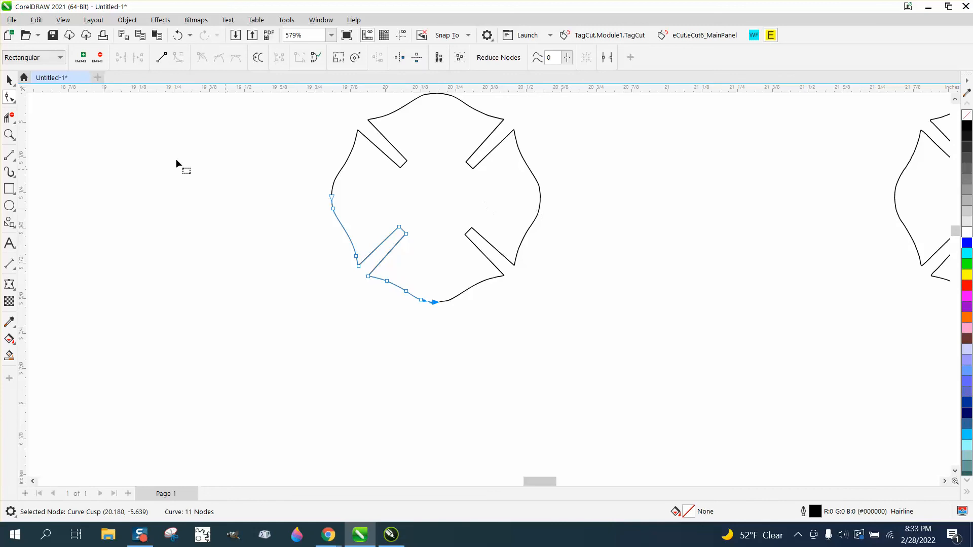
Snap the lower-right quarter's upper end node onto the upper-right quarter's end to close the cross's right joint.
{"action": "left_click", "coordinate": [9, 134]}
{"action": "left_click_drag", "start_coordinate": [534, 202], "coordinate": [583, 225]}
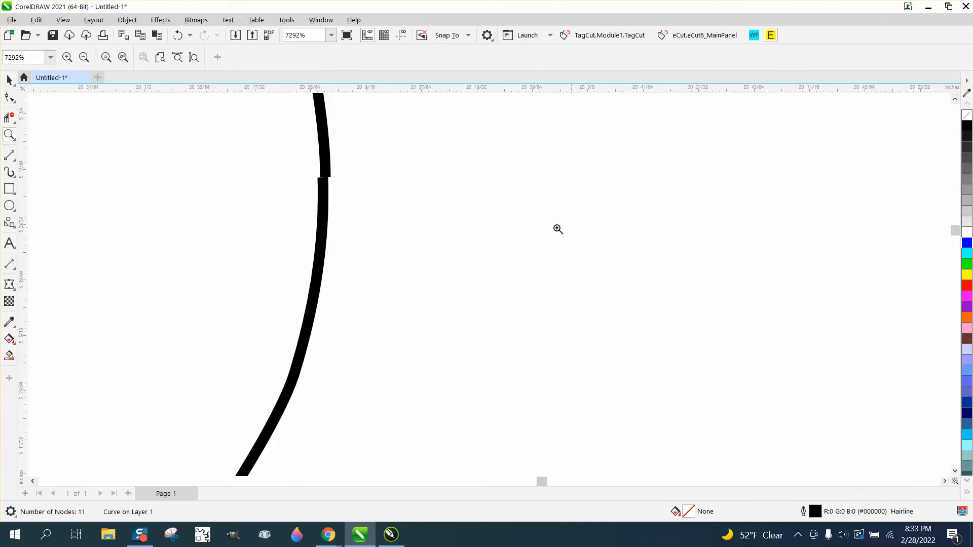
{"action": "left_click", "coordinate": [9, 96]}
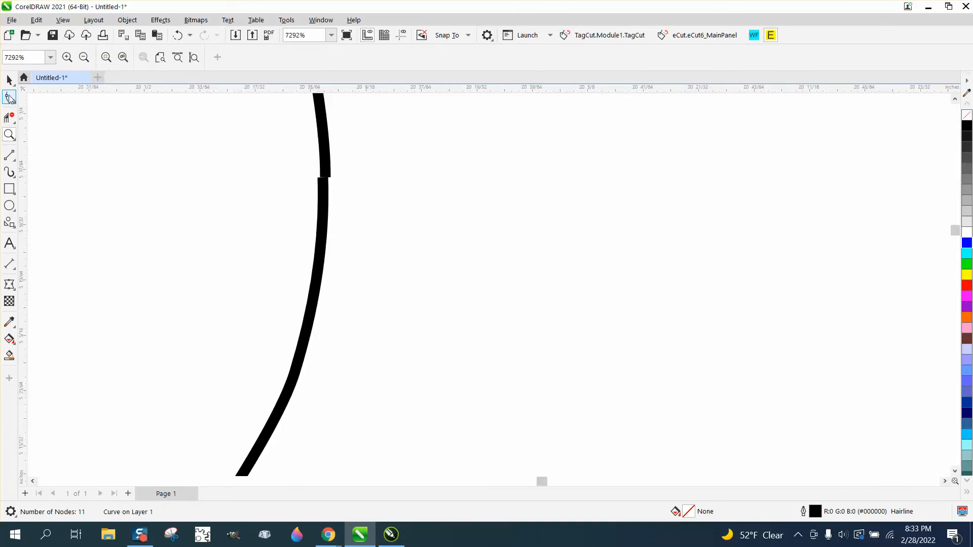
{"action": "left_click", "coordinate": [327, 195]}
{"action": "left_click", "coordinate": [325, 178]}
{"action": "scroll", "coordinate": [540, 293], "scroll_direction": "down", "scroll_amount": 2}
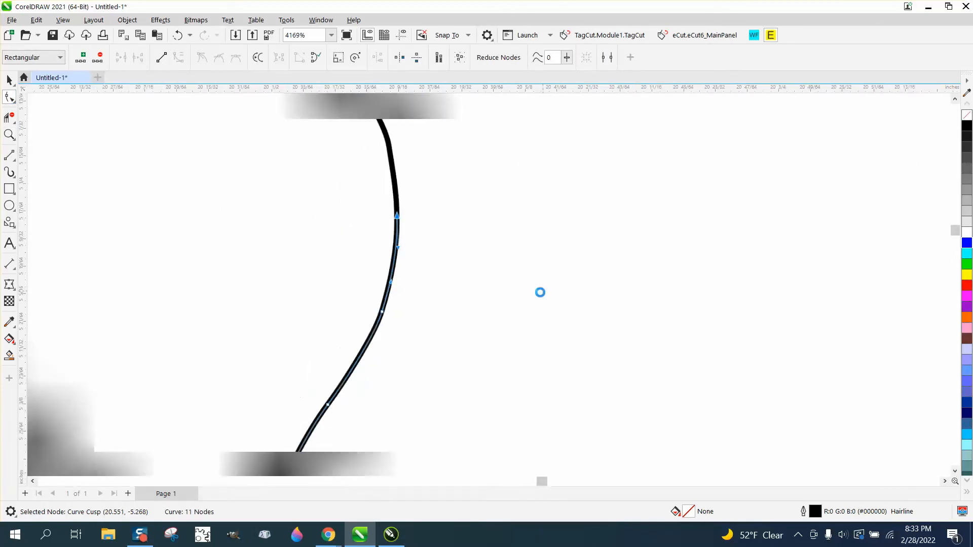
{"action": "scroll", "coordinate": [501, 291], "scroll_direction": "down", "scroll_amount": 7}
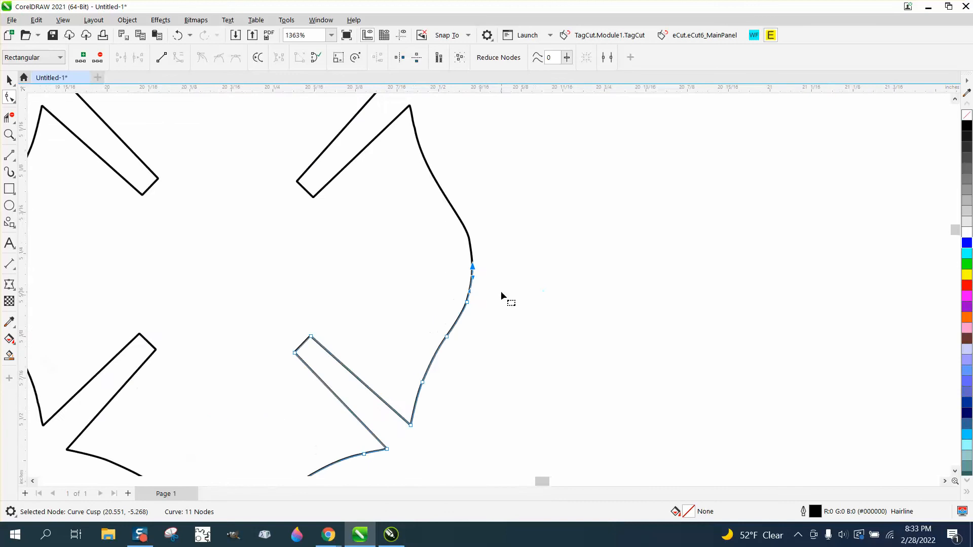
Select all four quarter curves of the cross together with all of their nodes.
{"action": "left_click", "coordinate": [11, 81]}
{"action": "left_click_drag", "start_coordinate": [243, 152], "coordinate": [597, 418]}
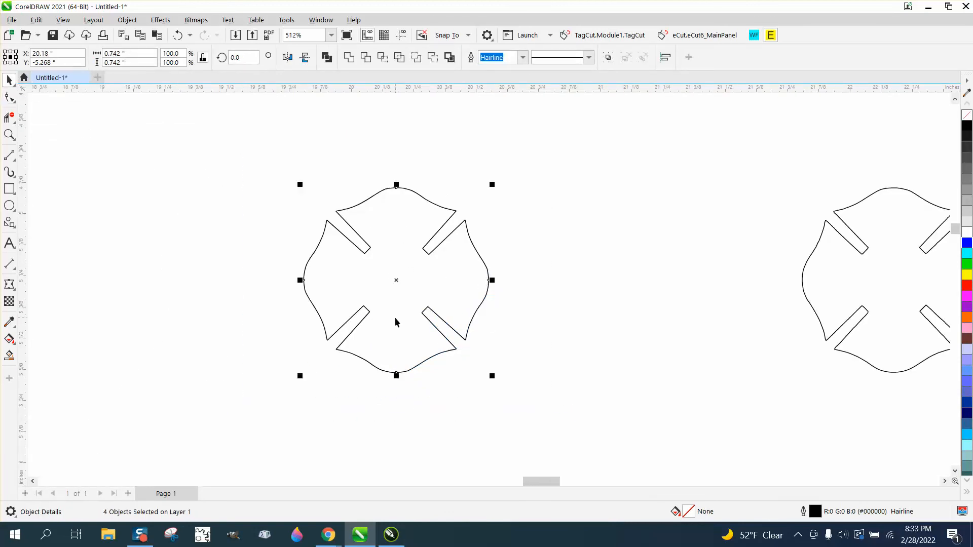
{"action": "left_click", "coordinate": [9, 97]}
{"action": "left_click_drag", "start_coordinate": [381, 315], "coordinate": [546, 403]}
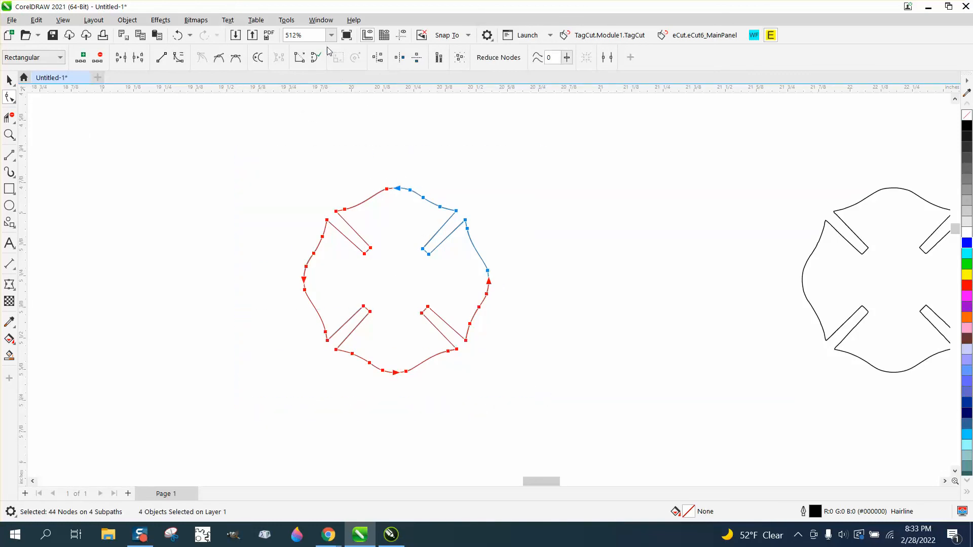
Draw a rectangle about 1.183 by 0.925 inches around the cross and Smart Fill the cross's interior with black.
{"action": "left_click", "coordinate": [10, 188]}
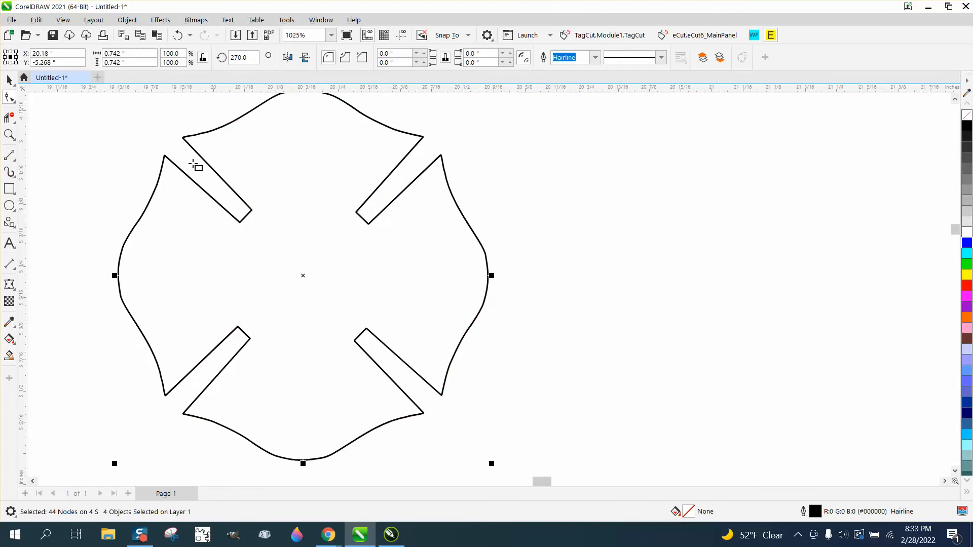
{"action": "scroll", "coordinate": [326, 213], "scroll_direction": "down", "scroll_amount": 2}
{"action": "left_click_drag", "start_coordinate": [167, 121], "coordinate": [504, 384]}
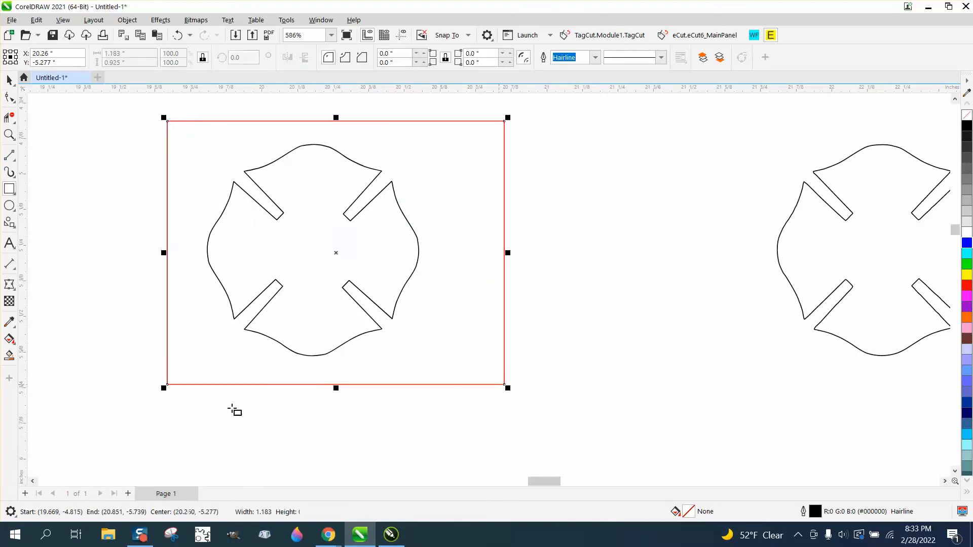
{"action": "left_click", "coordinate": [9, 355]}
{"action": "left_click", "coordinate": [315, 280]}
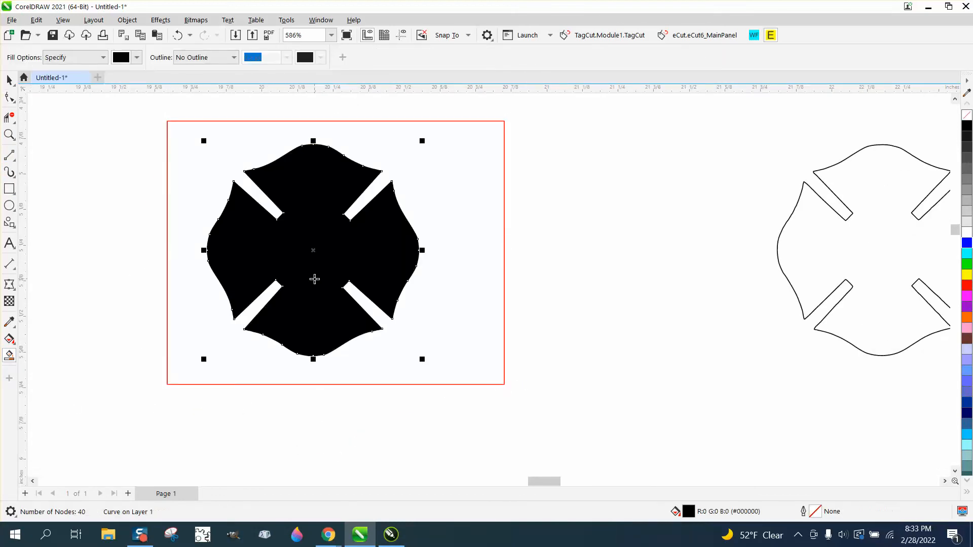
{"action": "scroll", "coordinate": [190, 215], "scroll_direction": "down", "scroll_amount": 1}
Move the black cross off the quarter curves into the empty space beside them and give it no fill and a black outline.
{"action": "left_click", "coordinate": [9, 79]}
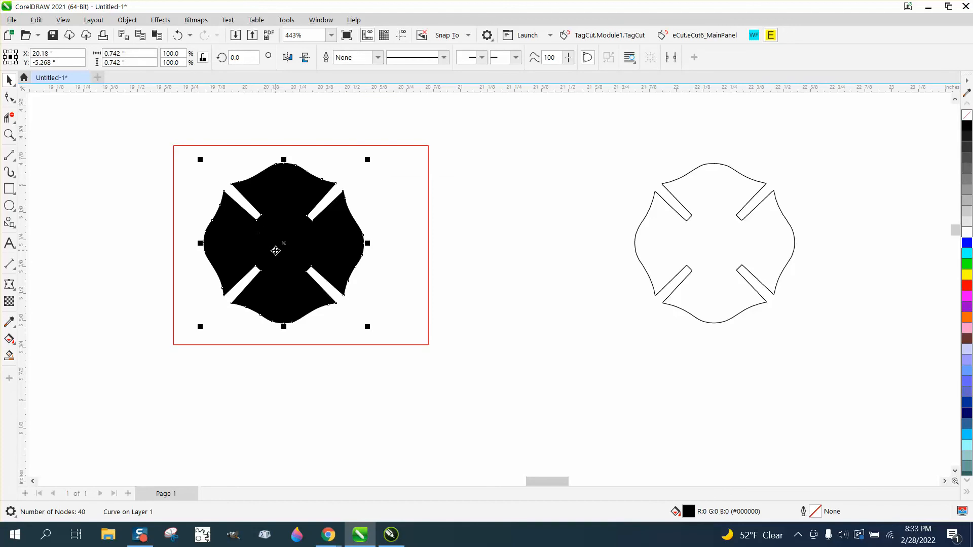
{"action": "left_click_drag", "start_coordinate": [275, 251], "coordinate": [513, 265]}
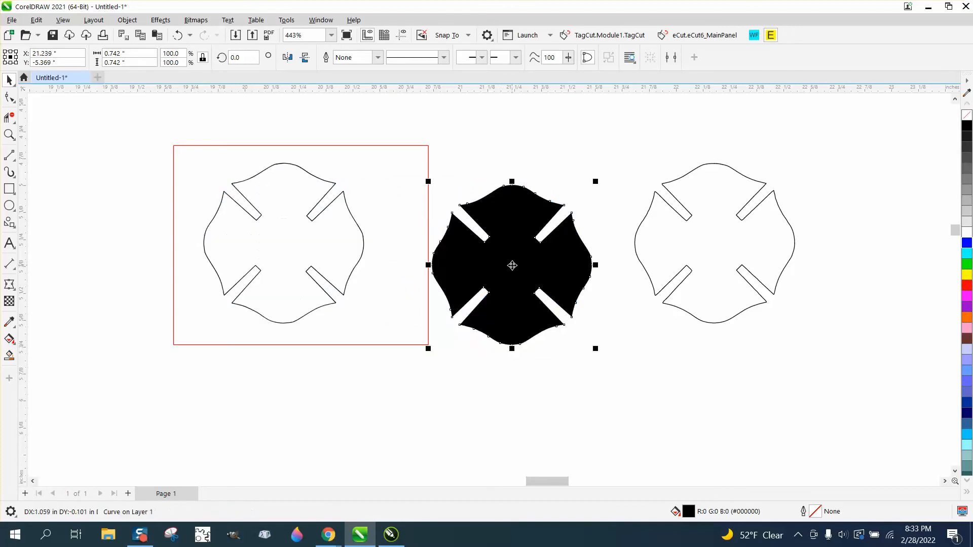
{"action": "left_click", "coordinate": [966, 116]}
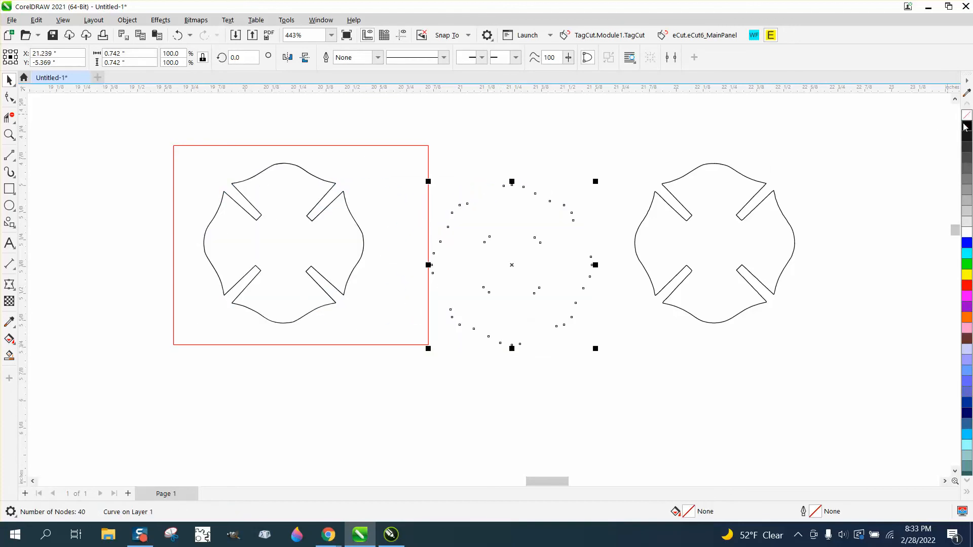
{"action": "right_click", "coordinate": [966, 126]}
Delete the red rectangle and the original quarter curves it enclosed.
{"action": "left_click", "coordinate": [339, 249]}
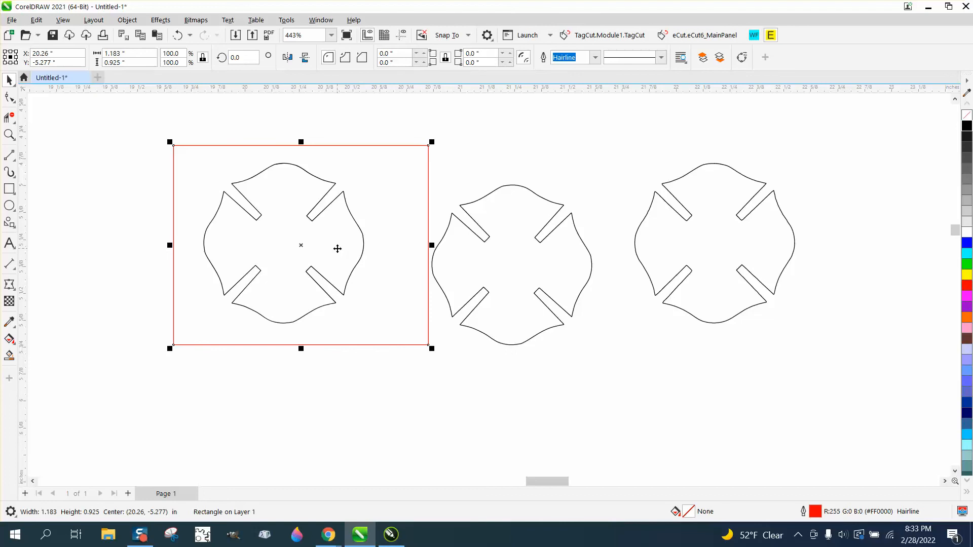
{"action": "key", "text": "Delete"}
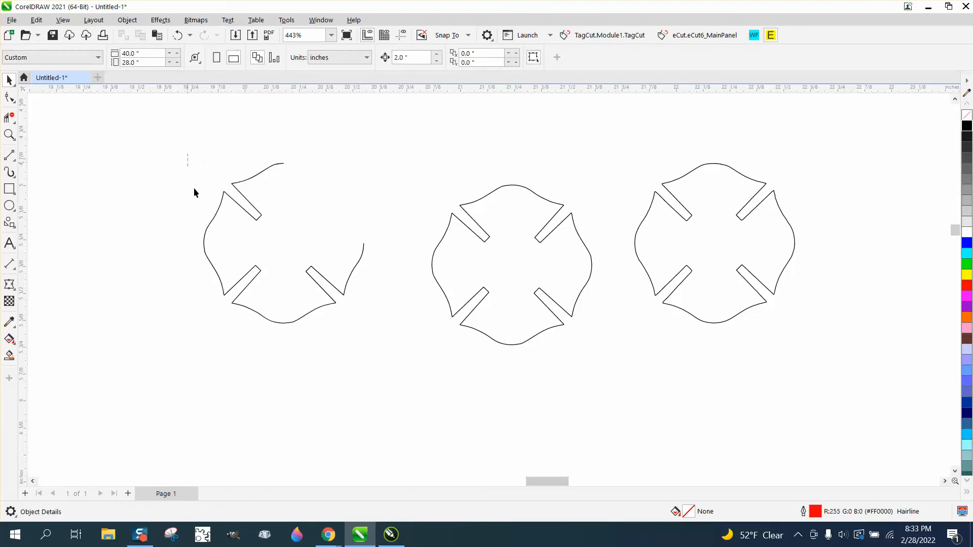
{"action": "left_click_drag", "start_coordinate": [194, 192], "coordinate": [397, 336]}
{"action": "key", "text": "Delete"}
Move the single-curve cross outline over the FIRE lettering, hydrant and round firefighter emblem.
{"action": "scroll", "coordinate": [516, 318], "scroll_direction": "down", "scroll_amount": 3}
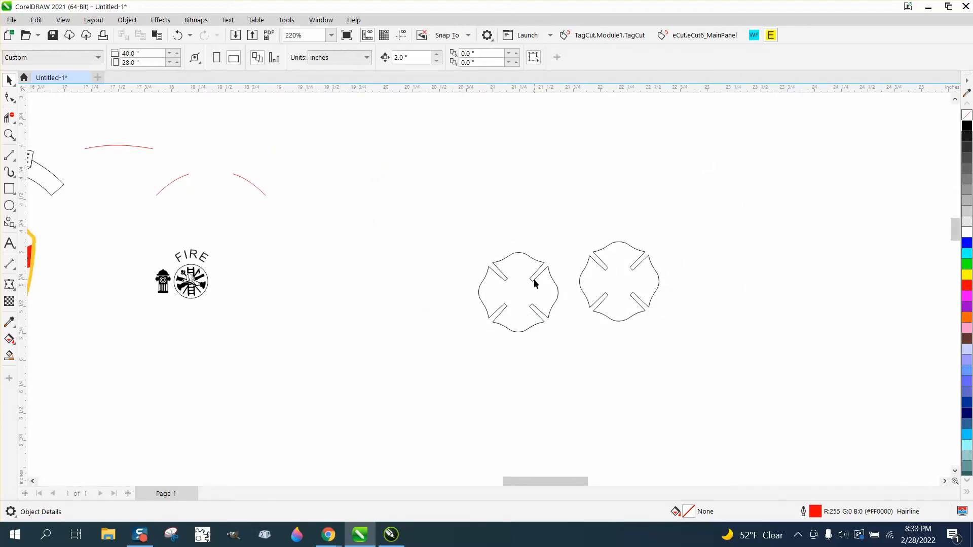
{"action": "left_click_drag", "start_coordinate": [535, 284], "coordinate": [206, 268]}
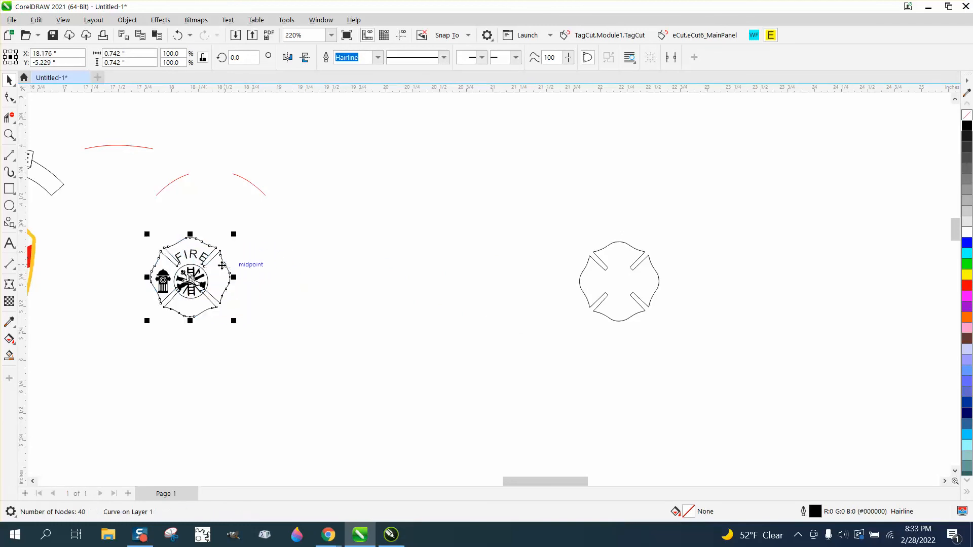
{"action": "left_click", "coordinate": [9, 134]}
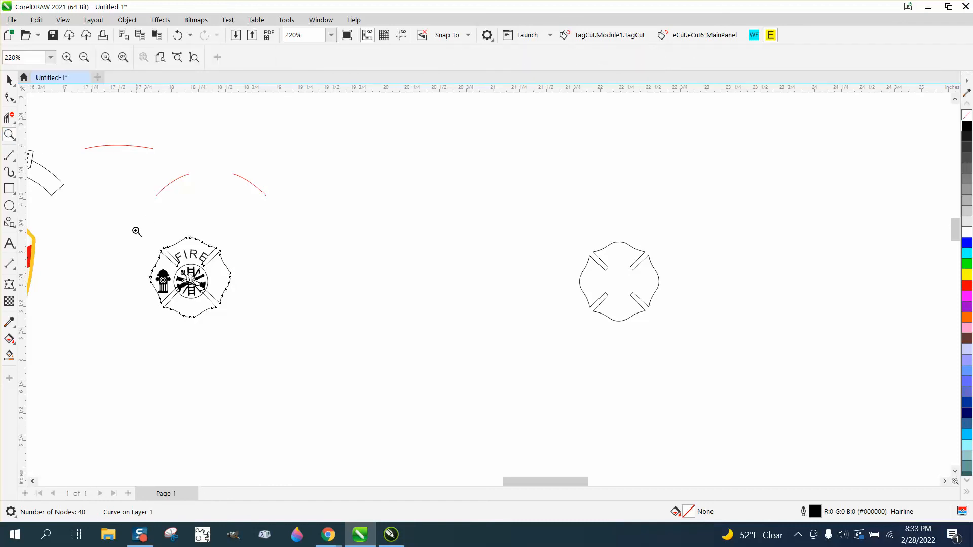
{"action": "left_click_drag", "start_coordinate": [135, 228], "coordinate": [310, 338]}
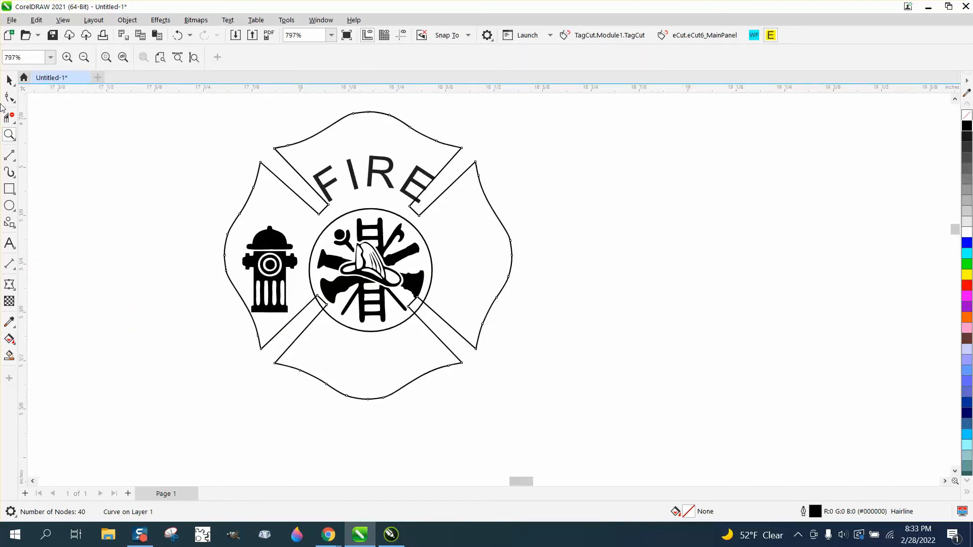
{"action": "left_click", "coordinate": [10, 79]}
{"action": "scroll", "coordinate": [434, 333], "scroll_direction": "down", "scroll_amount": 3}
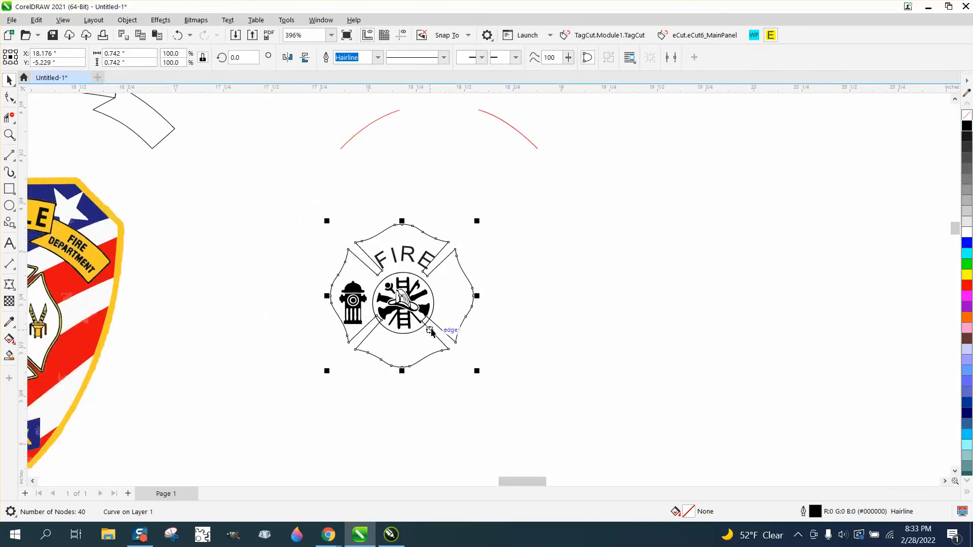
Nudge the cross outline and the emblem's circle 2 inches to the right, away from the lettering and hydrant.
{"action": "scroll", "coordinate": [432, 333], "scroll_direction": "down", "scroll_amount": 3}
{"action": "key", "text": "Right"}
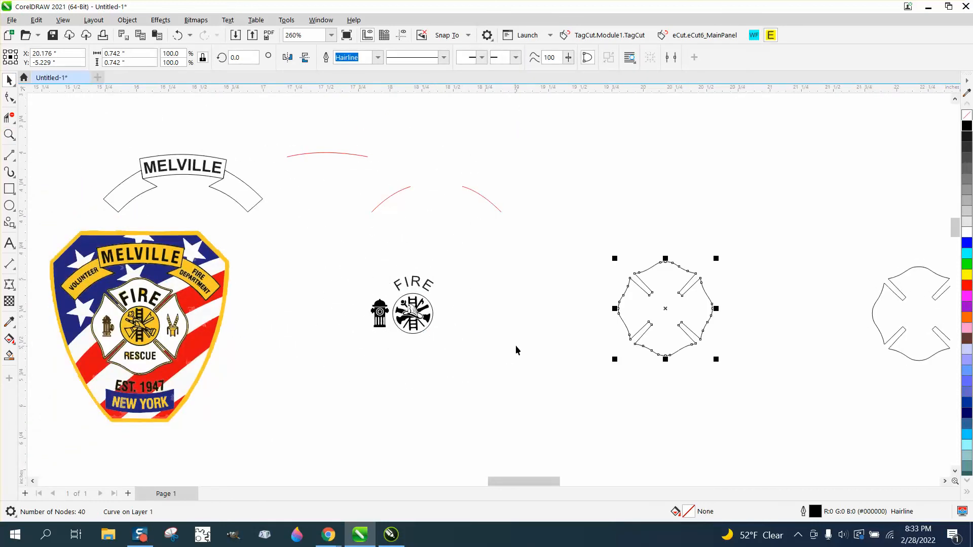
{"action": "left_click", "coordinate": [435, 315]}
{"action": "key", "text": "Right"}
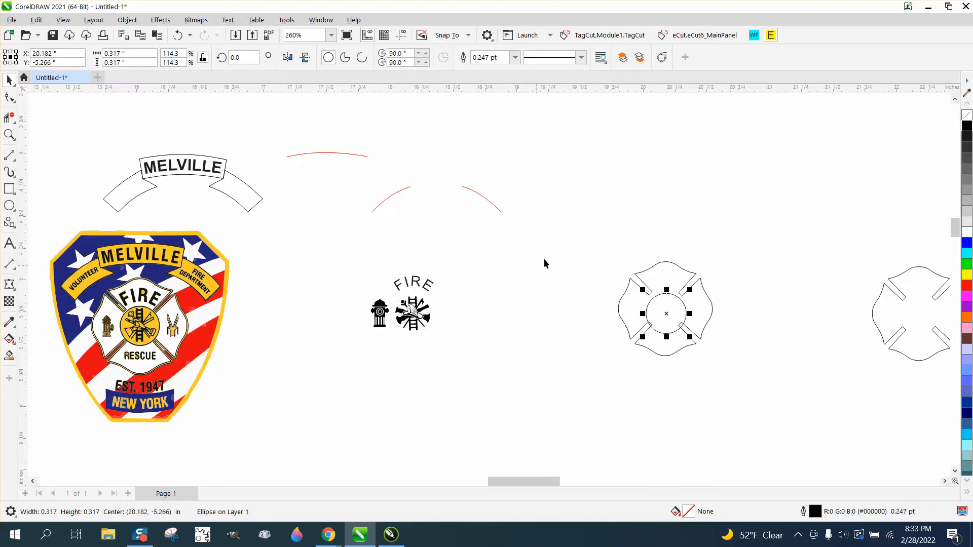
Centre the cross outline on the circle and group the two objects.
{"action": "left_click_drag", "start_coordinate": [562, 224], "coordinate": [781, 405]}
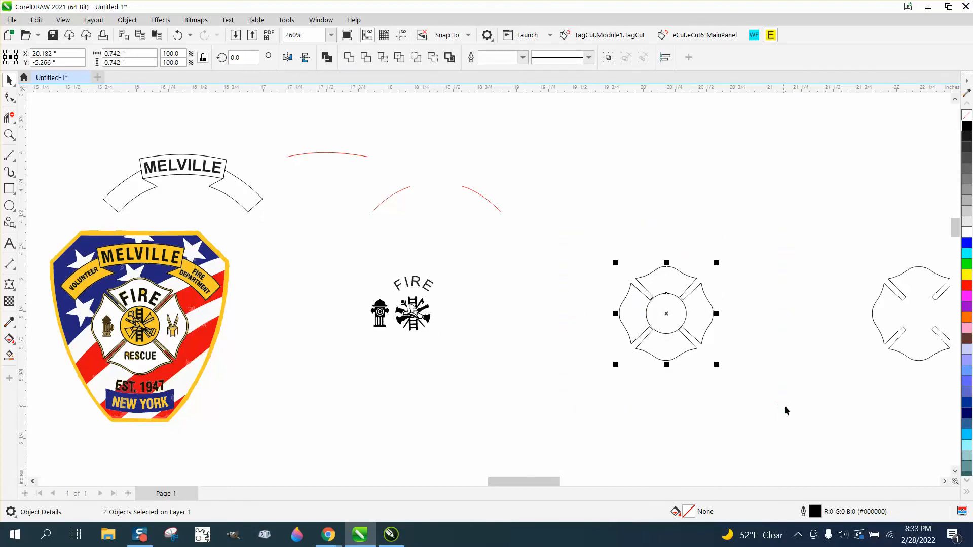
{"action": "left_click_drag", "start_coordinate": [597, 254], "coordinate": [739, 331]}
{"action": "key", "text": "ctrl+g"}
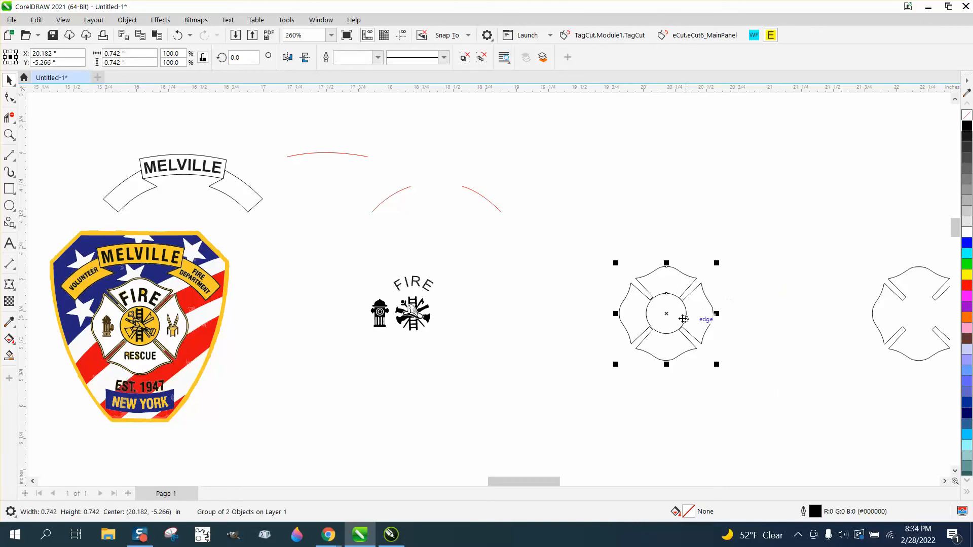
Move the cross-and-circle group back over the FIRE lettering and hydrant, adjusting it so the circle surrounds the firefighter emblem.
{"action": "left_click_drag", "start_coordinate": [667, 314], "coordinate": [412, 314]}
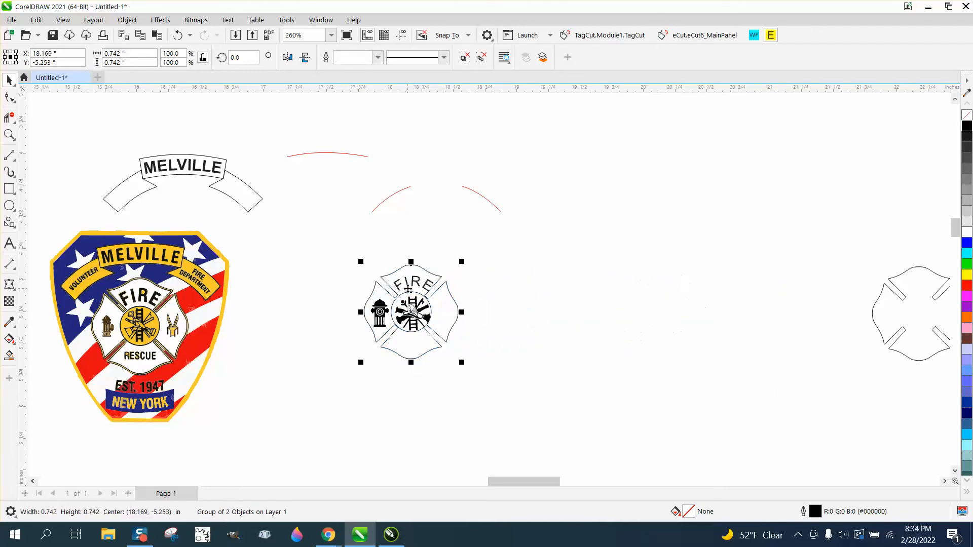
{"action": "left_click", "coordinate": [9, 135]}
{"action": "left_click_drag", "start_coordinate": [335, 239], "coordinate": [573, 413]}
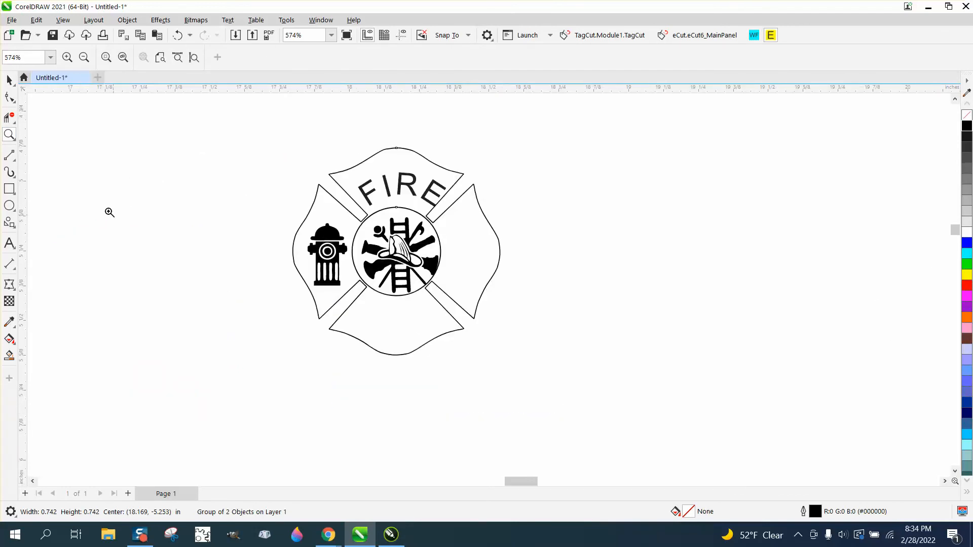
{"action": "left_click", "coordinate": [9, 80]}
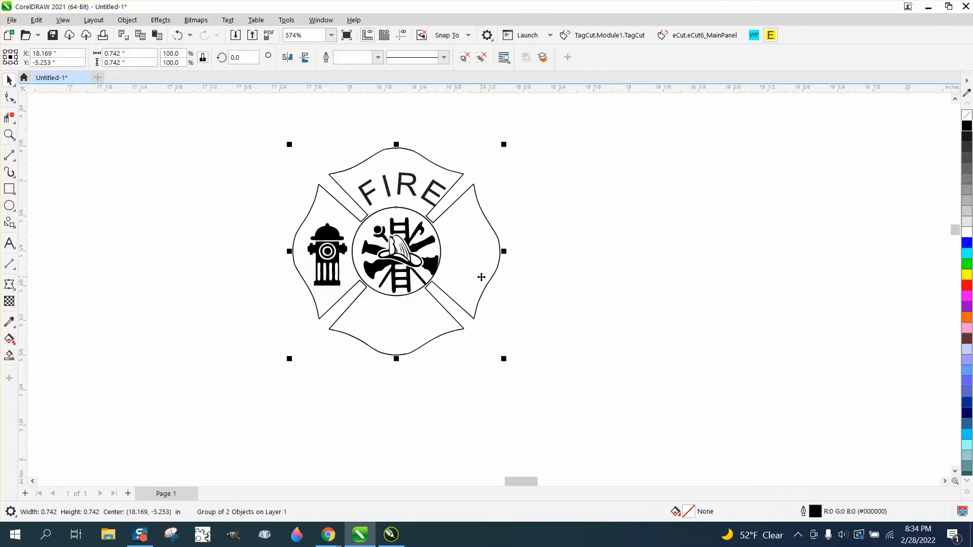
{"action": "left_click_drag", "start_coordinate": [393, 254], "coordinate": [399, 256]}
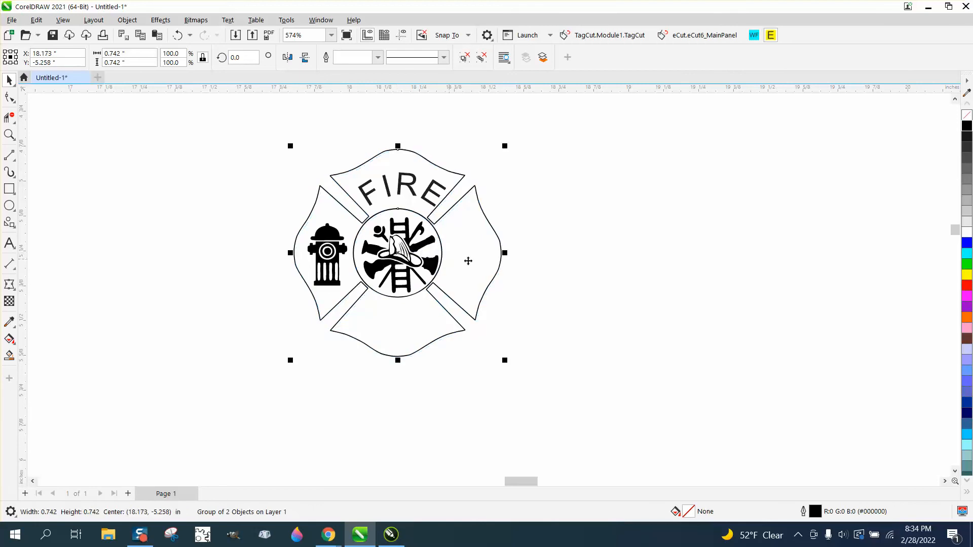
{"action": "left_click", "coordinate": [552, 298]}
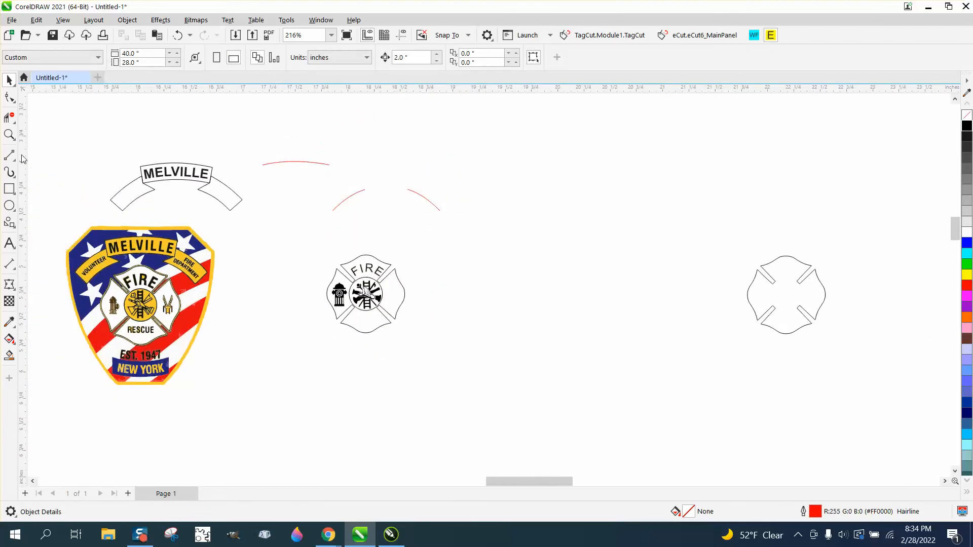
{"action": "left_click", "coordinate": [9, 134]}
{"action": "left_click_drag", "start_coordinate": [302, 233], "coordinate": [486, 361]}
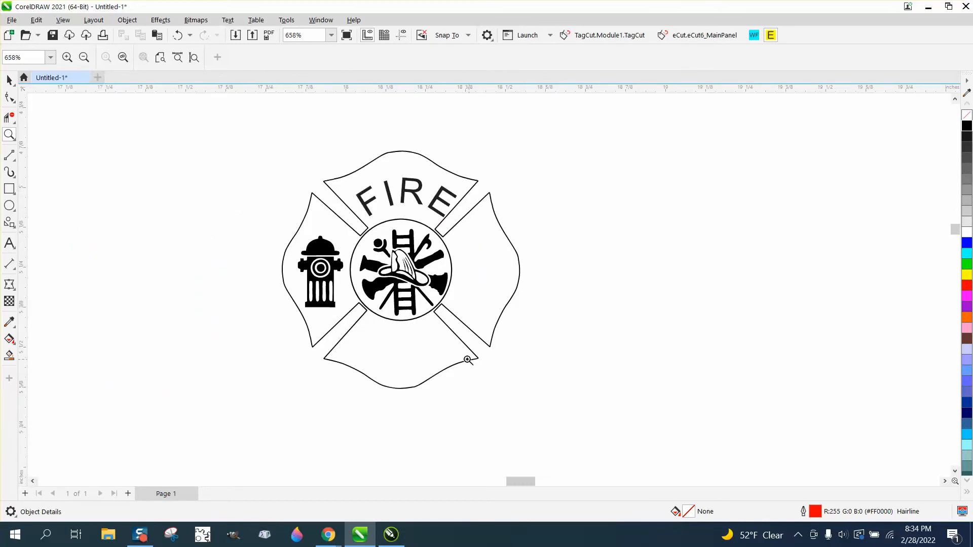
{"action": "scroll", "coordinate": [459, 349], "scroll_direction": "down", "scroll_amount": 3}
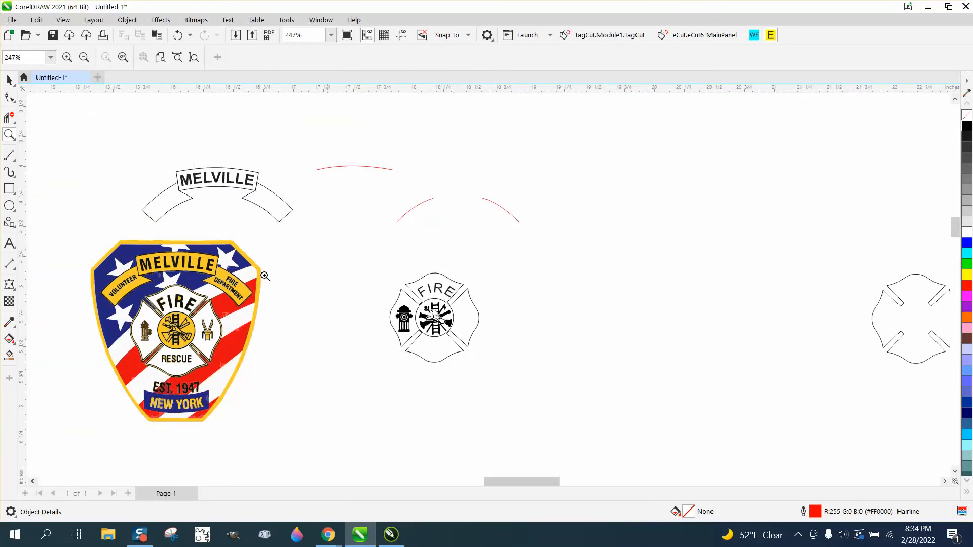
{"action": "left_click", "coordinate": [9, 80]}
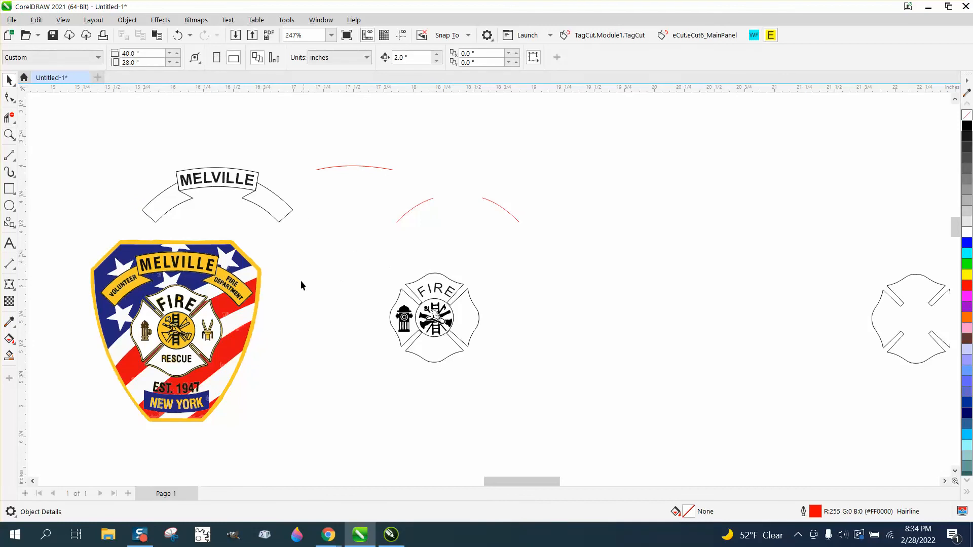
{"action": "left_click", "coordinate": [9, 134]}
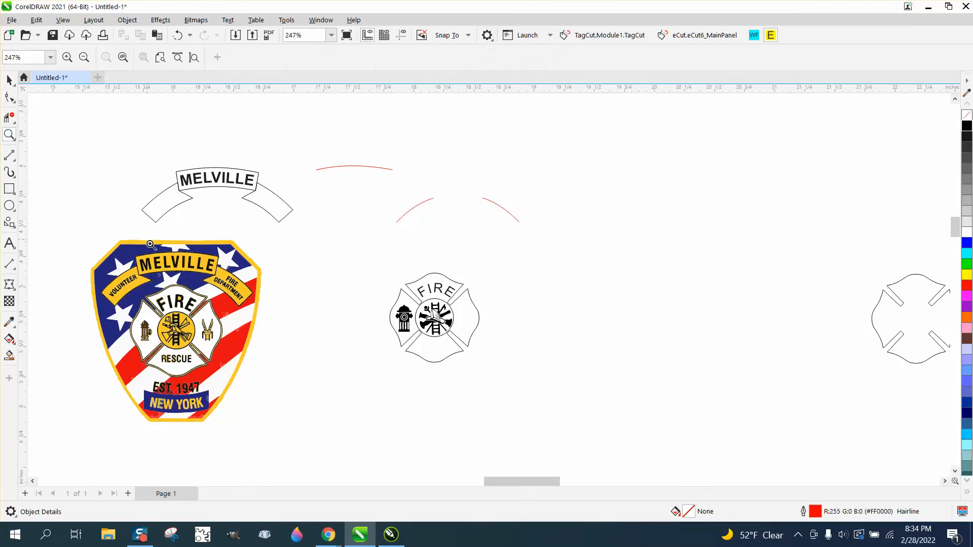
Examine the border around the Maltese cross on the reference patch and compare it with the rebuilt cross assembly.
{"action": "left_click_drag", "start_coordinate": [158, 274], "coordinate": [248, 314]}
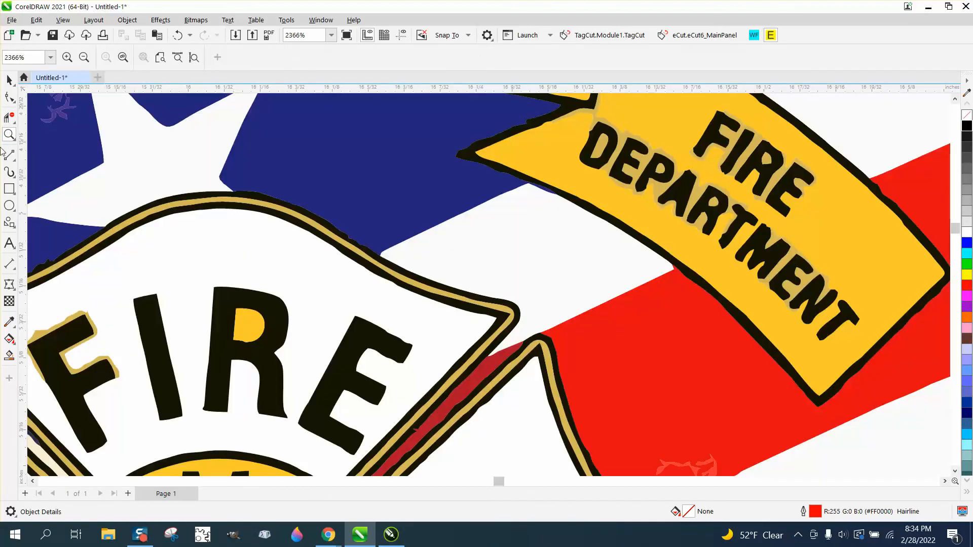
{"action": "left_click", "coordinate": [9, 79]}
{"action": "scroll", "coordinate": [35, 287], "scroll_direction": "down", "scroll_amount": 8}
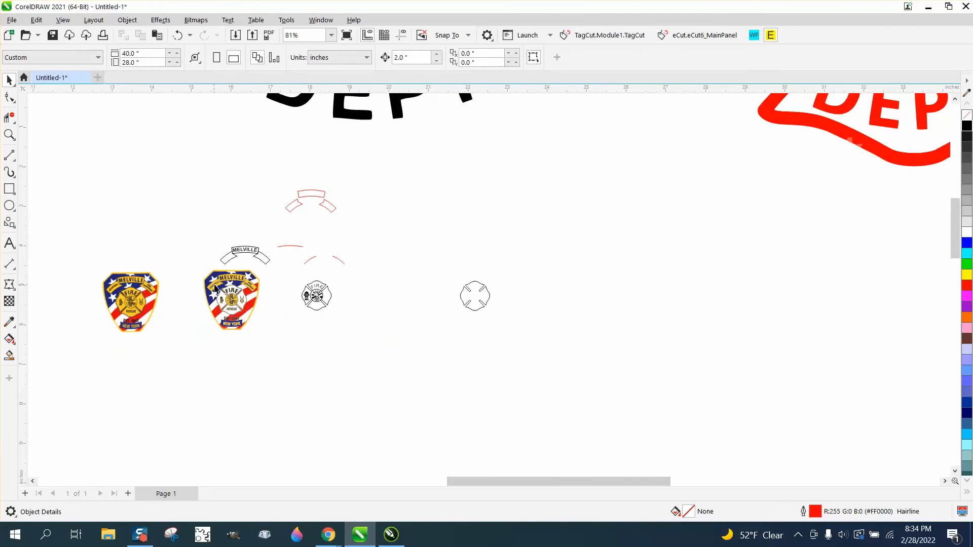
{"action": "left_click_drag", "start_coordinate": [297, 288], "coordinate": [413, 343]}
{"action": "left_click", "coordinate": [9, 134]}
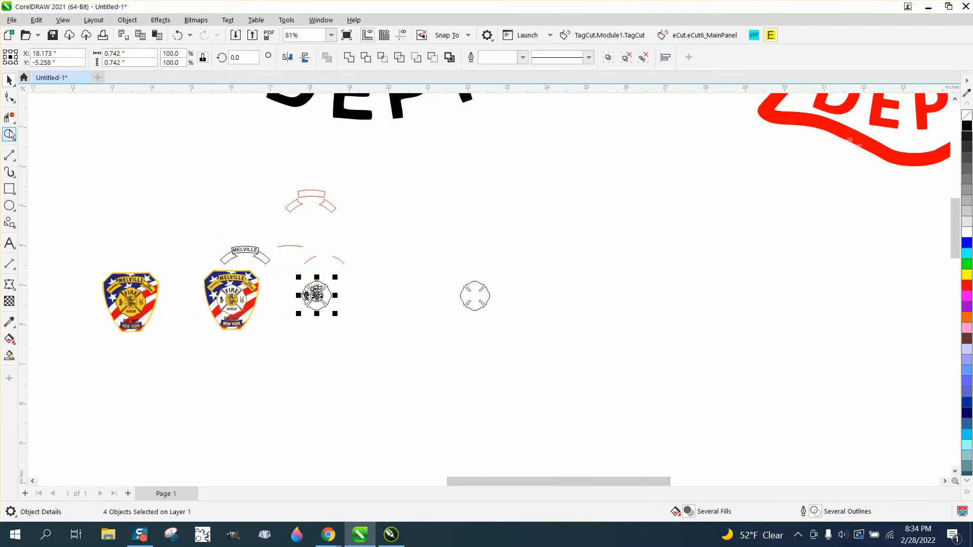
{"action": "left_click_drag", "start_coordinate": [281, 272], "coordinate": [389, 330]}
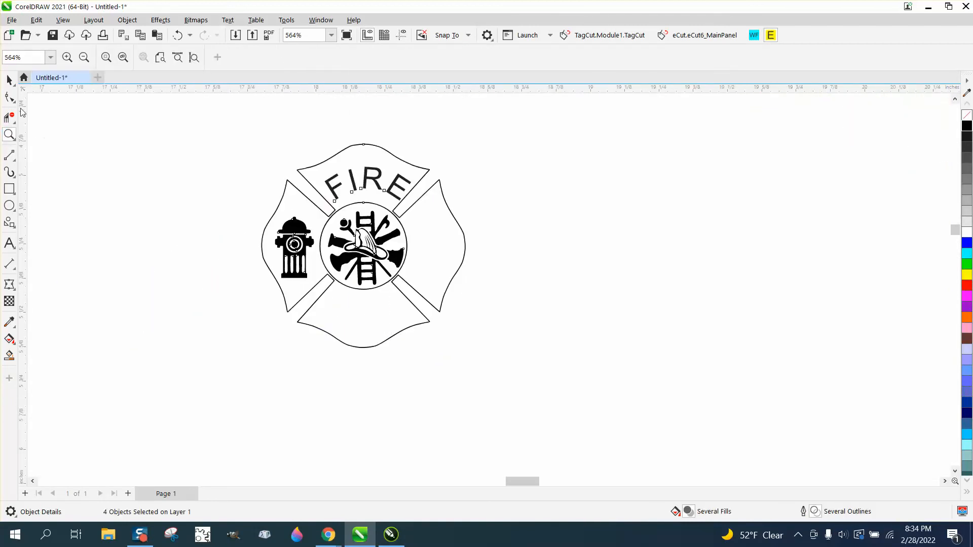
Select the cross-and-circle group and start a contour for it, directed to the outside.
{"action": "left_click", "coordinate": [9, 79]}
{"action": "left_click", "coordinate": [363, 147]}
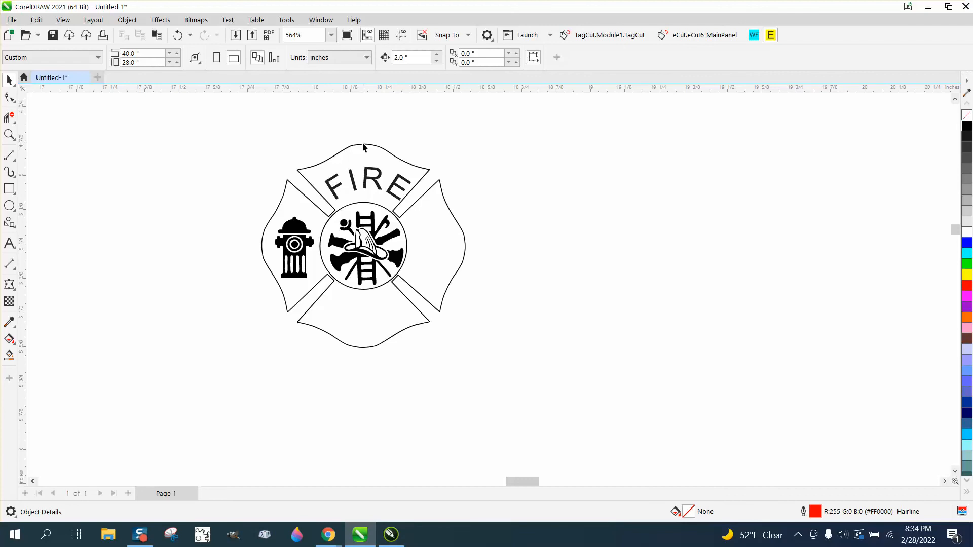
{"action": "left_click", "coordinate": [363, 146]}
{"action": "left_click", "coordinate": [160, 20]}
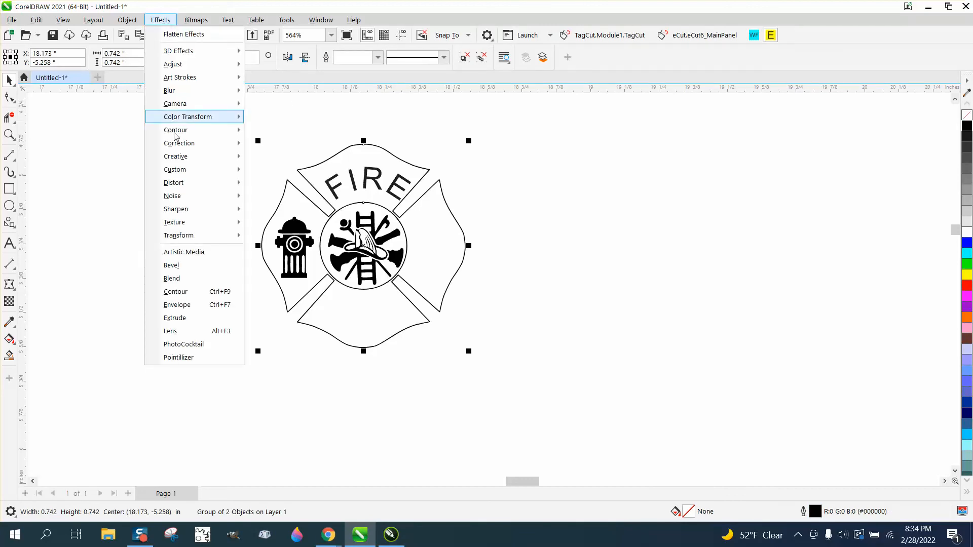
{"action": "left_click", "coordinate": [179, 293]}
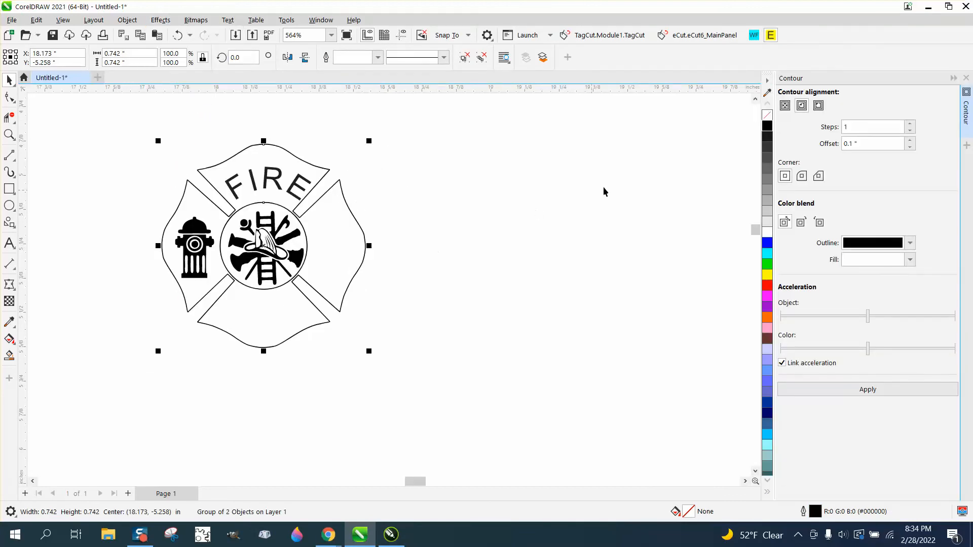
{"action": "left_click", "coordinate": [818, 105]}
Try a one-step outside contour with a 0.02-inch offset on the cross-and-circle group.
{"action": "left_click", "coordinate": [868, 145]}
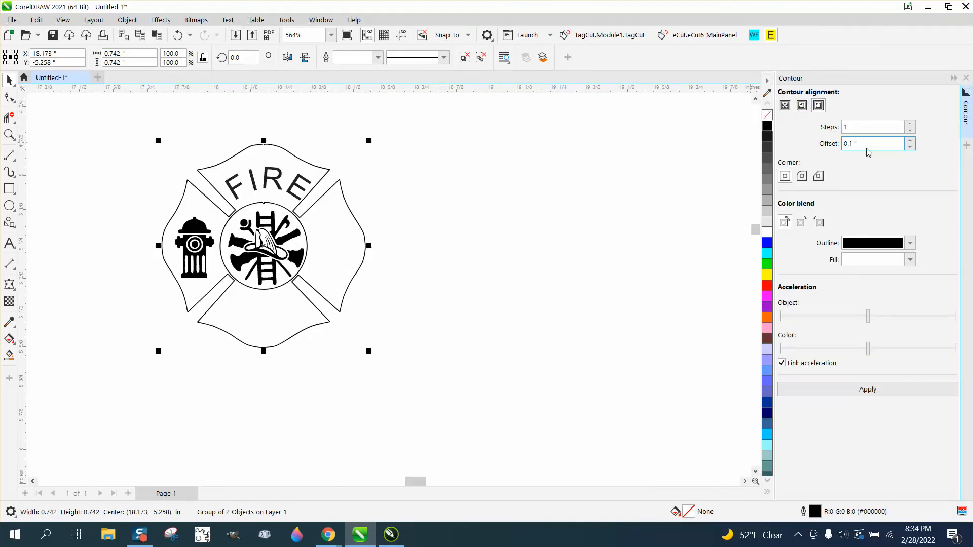
{"action": "key", "text": "ctrl+a"}
{"action": "type", "text": ".0"}
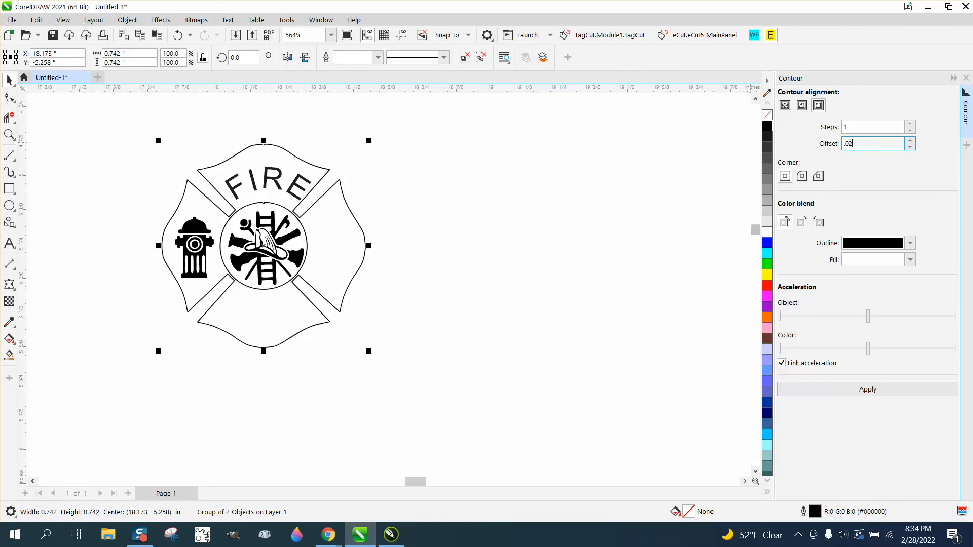
{"action": "type", "text": "2"}
{"action": "left_click", "coordinate": [865, 390]}
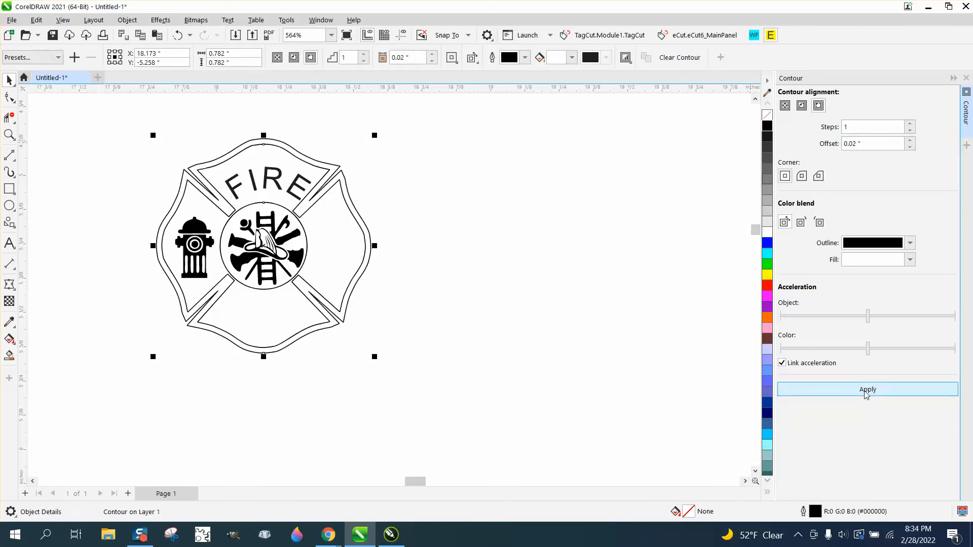
{"action": "left_click", "coordinate": [178, 35]}
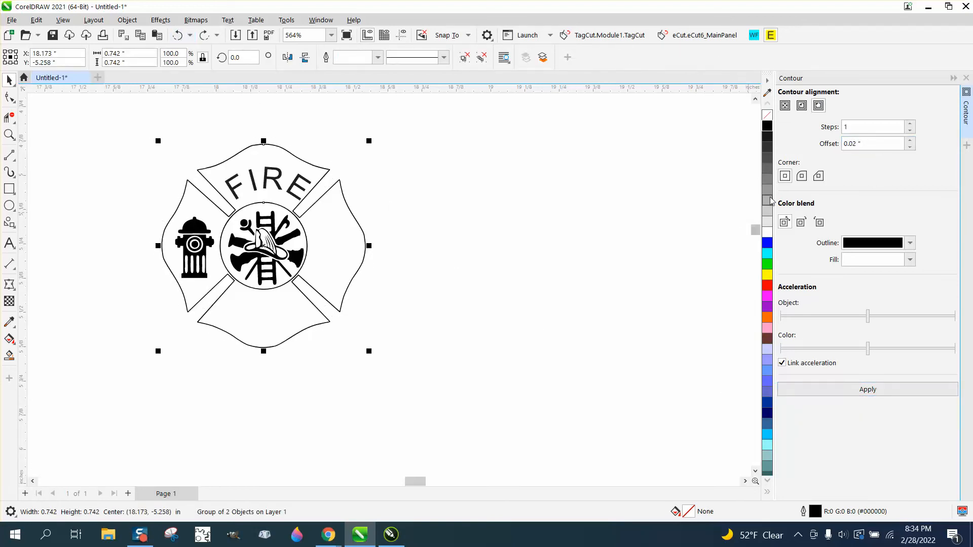
Try a much finer outside contour with a 0.002-inch offset and check its spacing at the top of the cross.
{"action": "left_click_drag", "start_coordinate": [864, 146], "coordinate": [823, 150]}
{"action": "type", "text": ".003"}
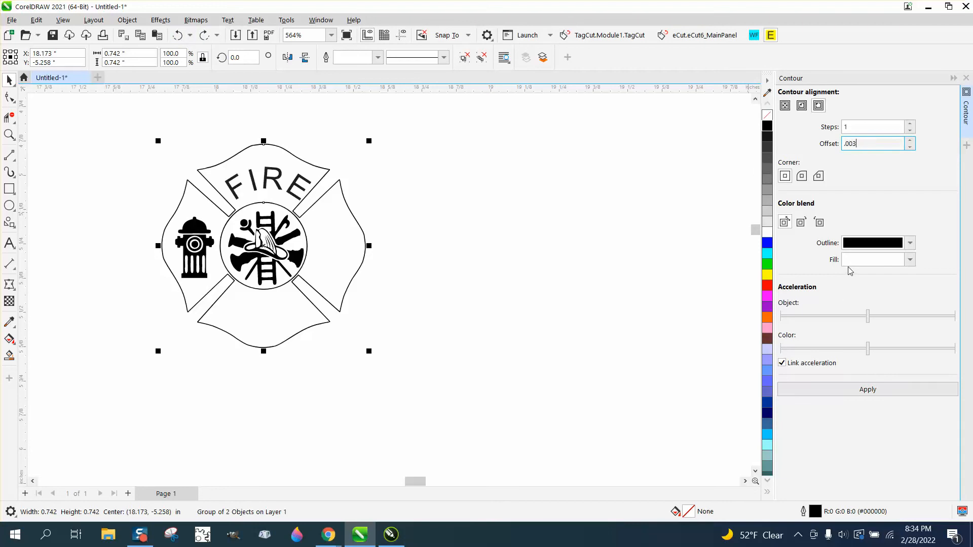
{"action": "key", "text": "BackSpace"}
{"action": "type", "text": "2"}
{"action": "left_click", "coordinate": [876, 391]}
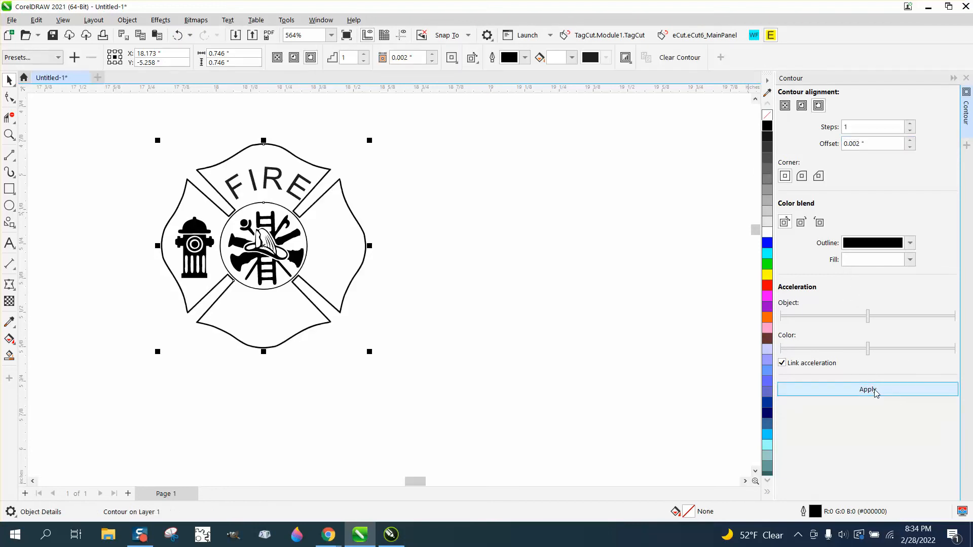
{"action": "left_click", "coordinate": [9, 134]}
{"action": "left_click_drag", "start_coordinate": [214, 143], "coordinate": [322, 176]}
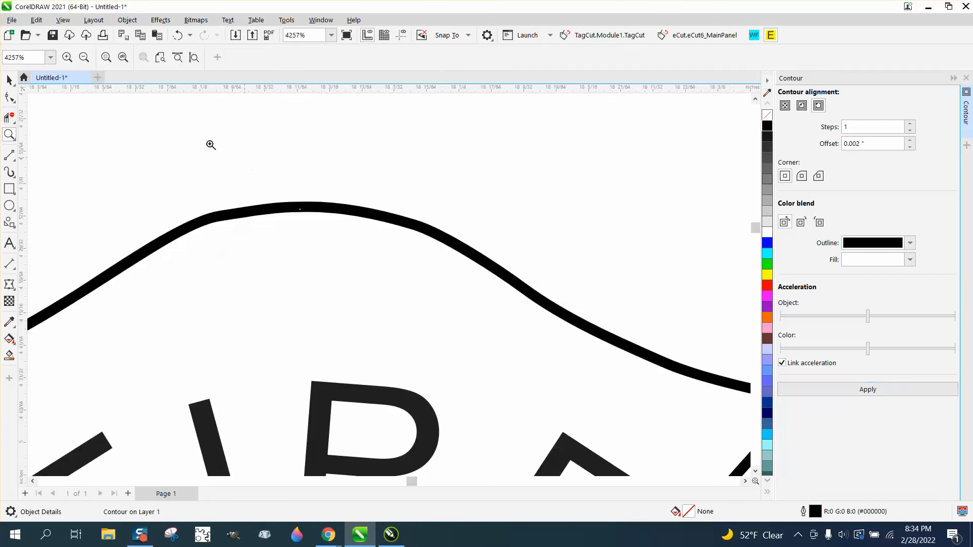
{"action": "left_click", "coordinate": [179, 32]}
Try an outside contour with a 0.01-inch offset and inspect the gap around the FIRE section.
{"action": "left_click_drag", "start_coordinate": [892, 148], "coordinate": [774, 147]}
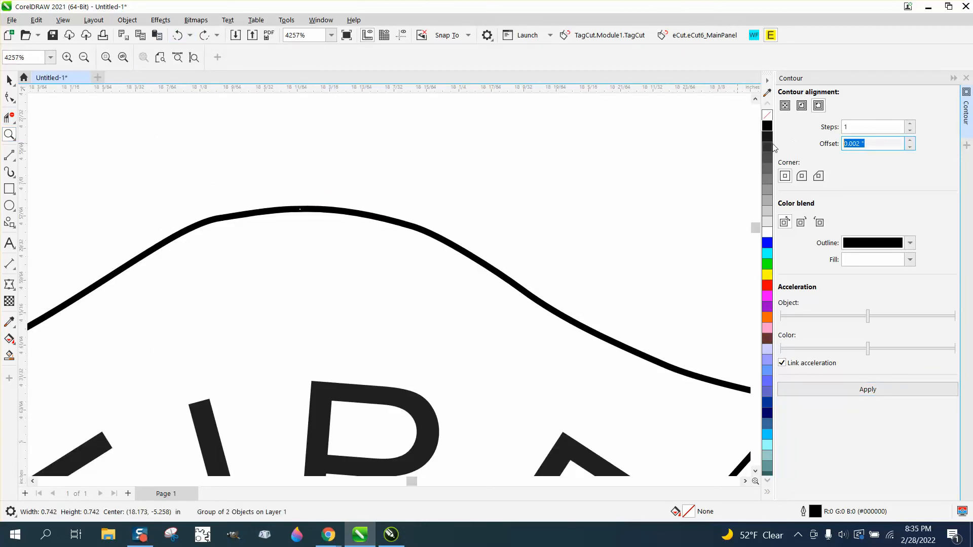
{"action": "key", "text": "BackSpace"}
{"action": "type", "text": ".01"}
{"action": "left_click", "coordinate": [856, 389]}
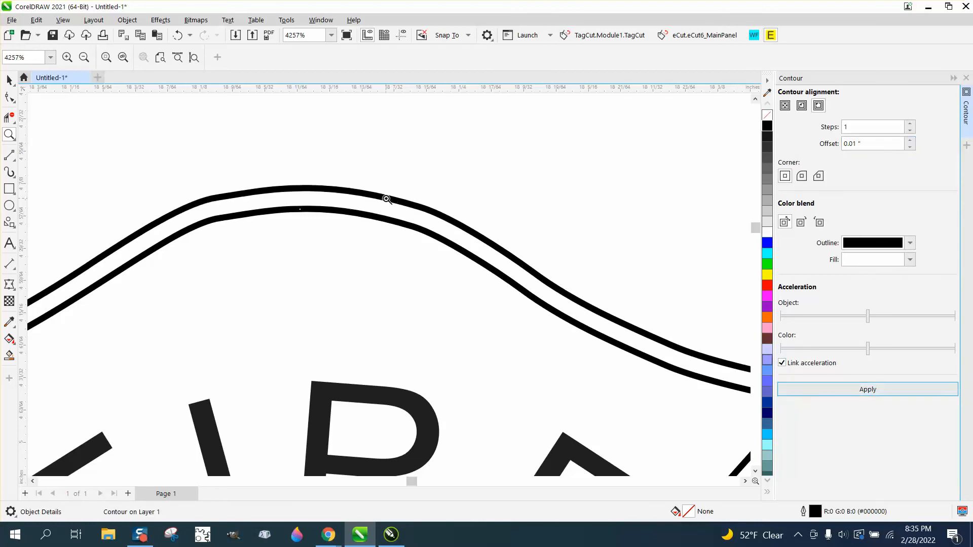
{"action": "left_click", "coordinate": [404, 181]}
{"action": "scroll", "coordinate": [410, 174], "scroll_direction": "down", "scroll_amount": 5}
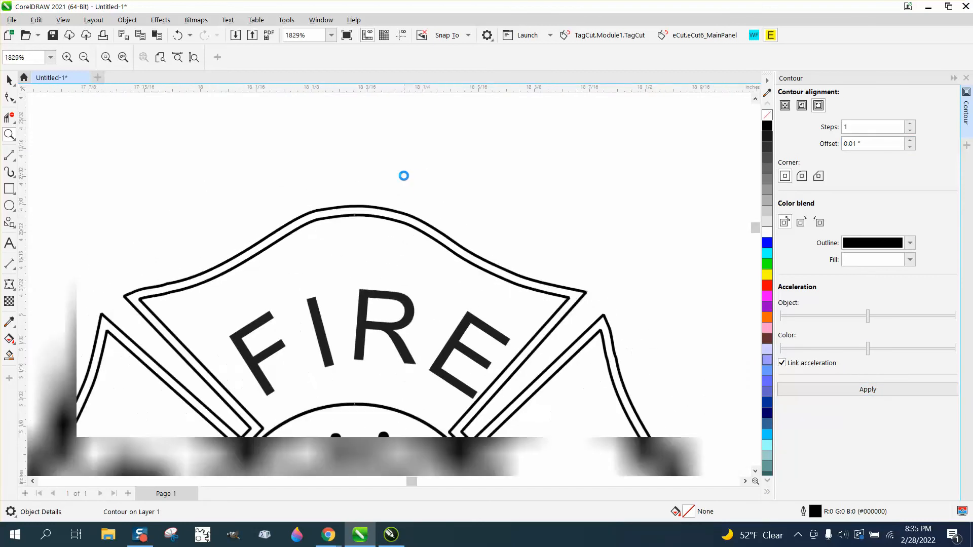
{"action": "left_click", "coordinate": [178, 35]}
Apply a one-step outside contour with a 0.009-inch offset to the cross-and-circle group.
{"action": "left_click", "coordinate": [858, 144]}
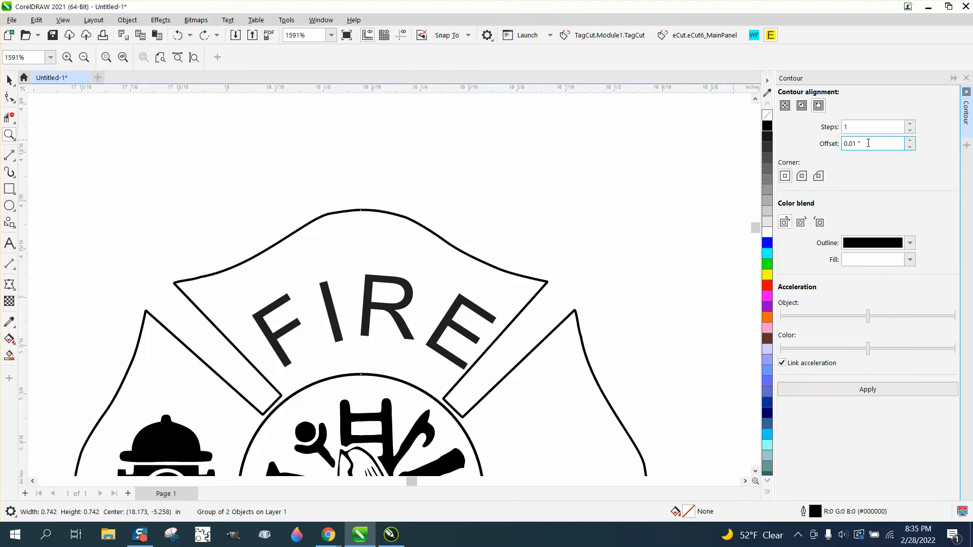
{"action": "left_click_drag", "start_coordinate": [847, 144], "coordinate": [764, 145]}
{"action": "type", "text": ".009"}
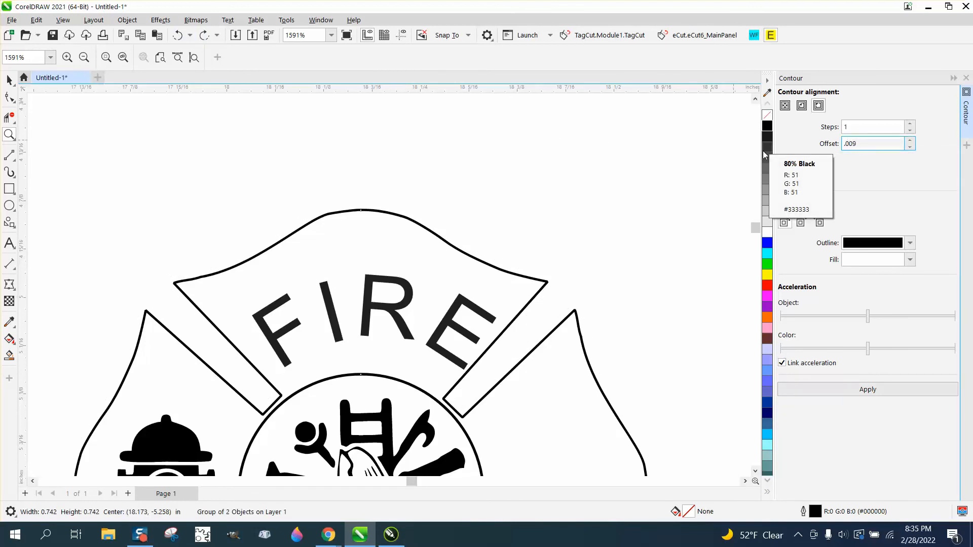
{"action": "left_click", "coordinate": [875, 391]}
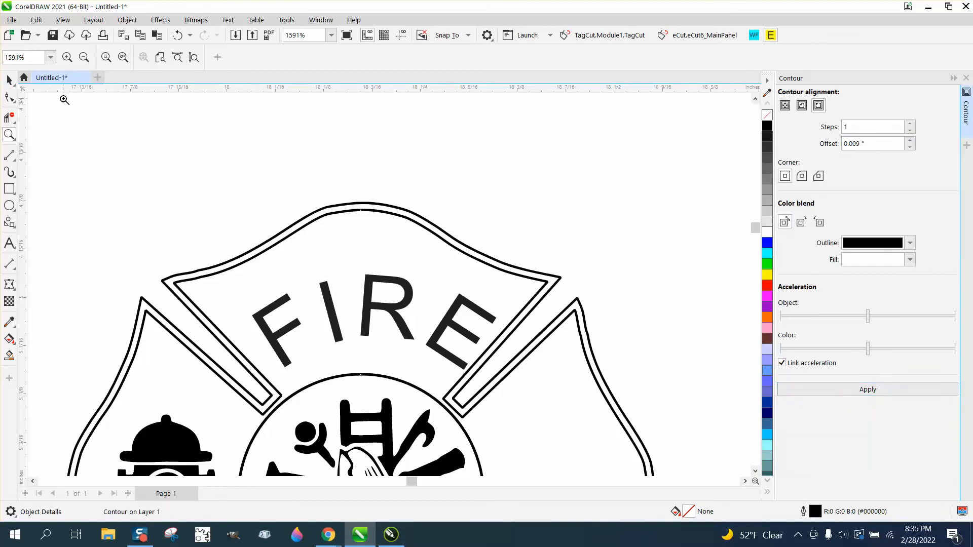
Smart Fill the band between the cross outline and its contour with yellow, using no outline.
{"action": "left_click", "coordinate": [9, 80]}
{"action": "scroll", "coordinate": [167, 133], "scroll_direction": "down", "scroll_amount": 2}
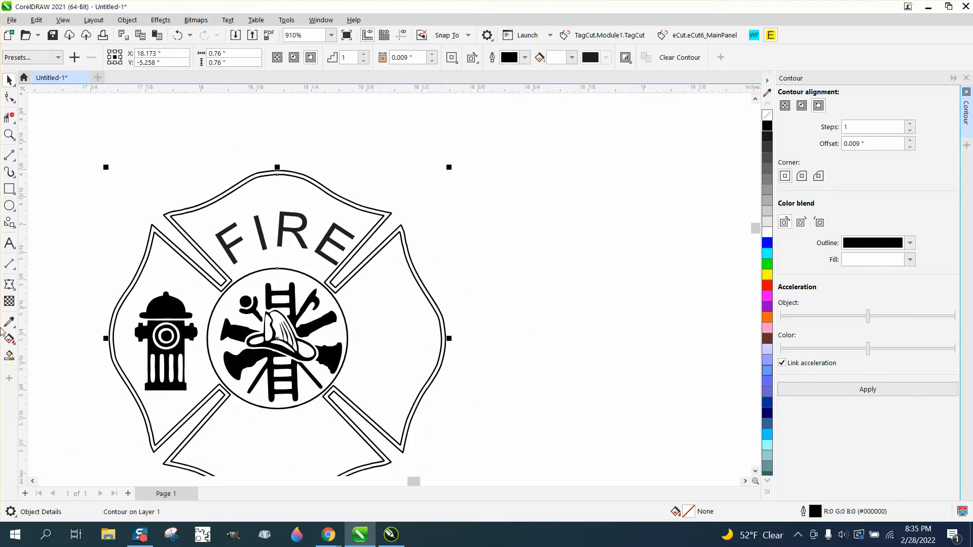
{"action": "left_click", "coordinate": [10, 362]}
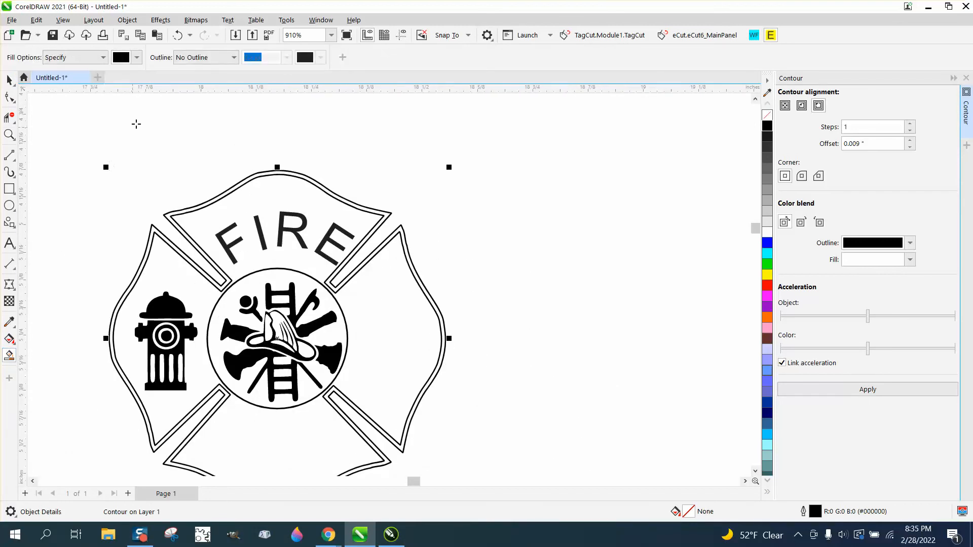
{"action": "left_click", "coordinate": [137, 57]}
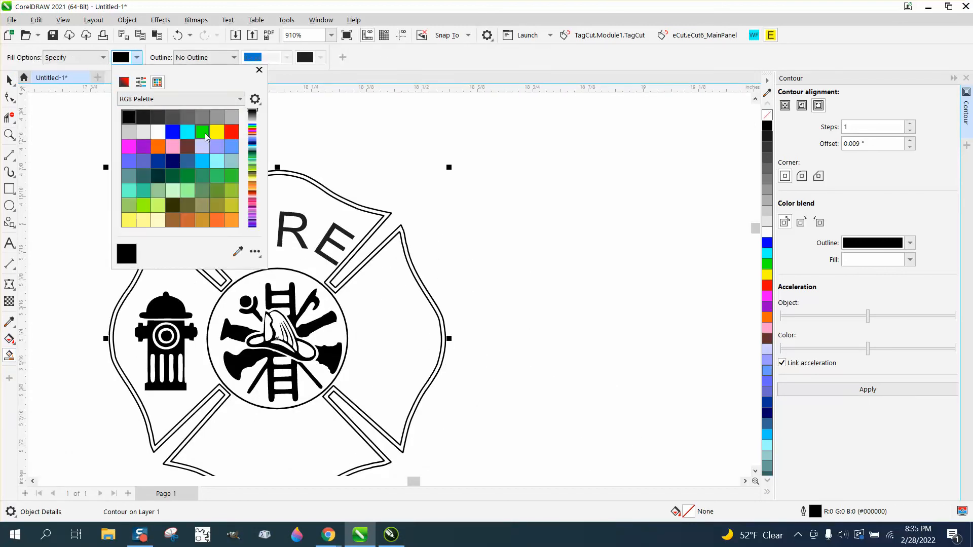
{"action": "left_click", "coordinate": [218, 133]}
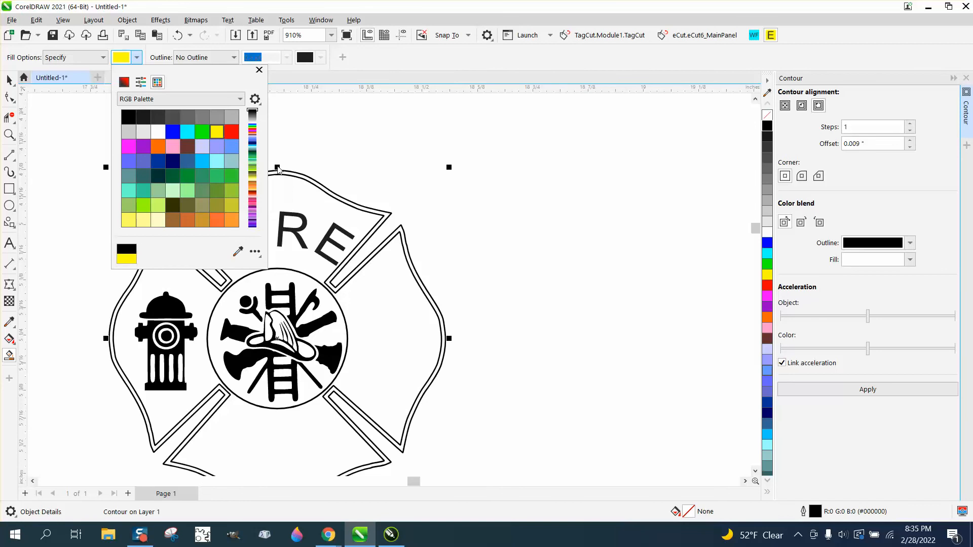
{"action": "left_click", "coordinate": [302, 177]}
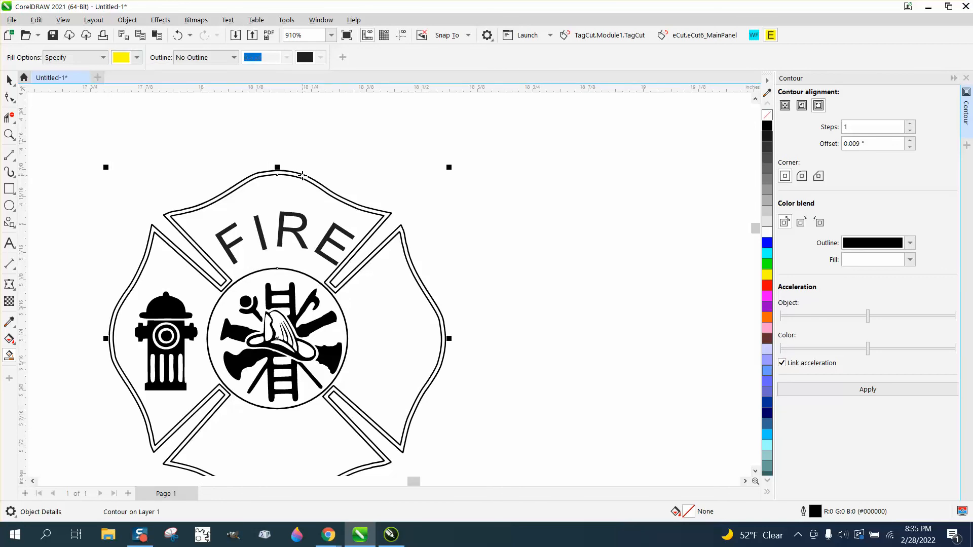
{"action": "left_click", "coordinate": [302, 176]}
{"action": "scroll", "coordinate": [475, 235], "scroll_direction": "down", "scroll_amount": 1}
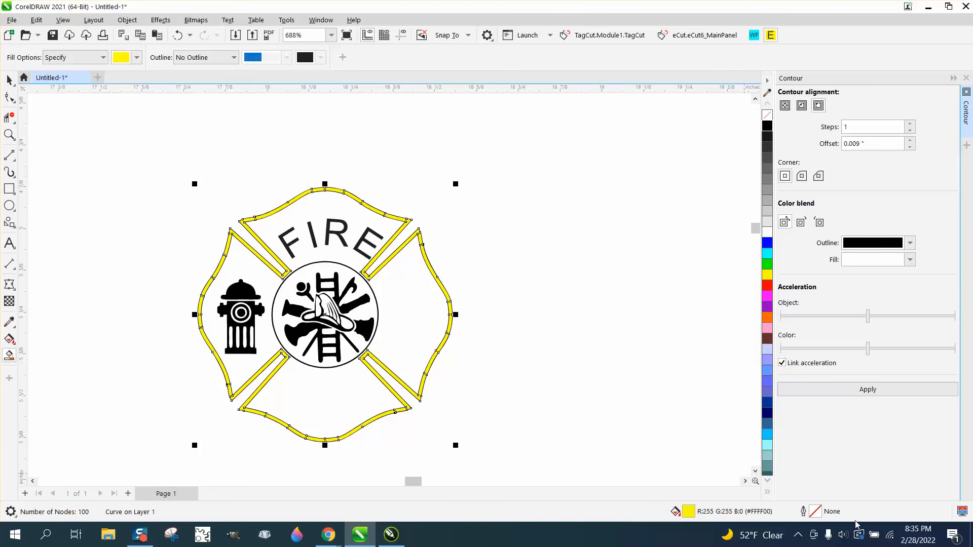
Preview the yellow border full screen and try a 0.5 pt outline on it.
{"action": "key", "text": "F9"}
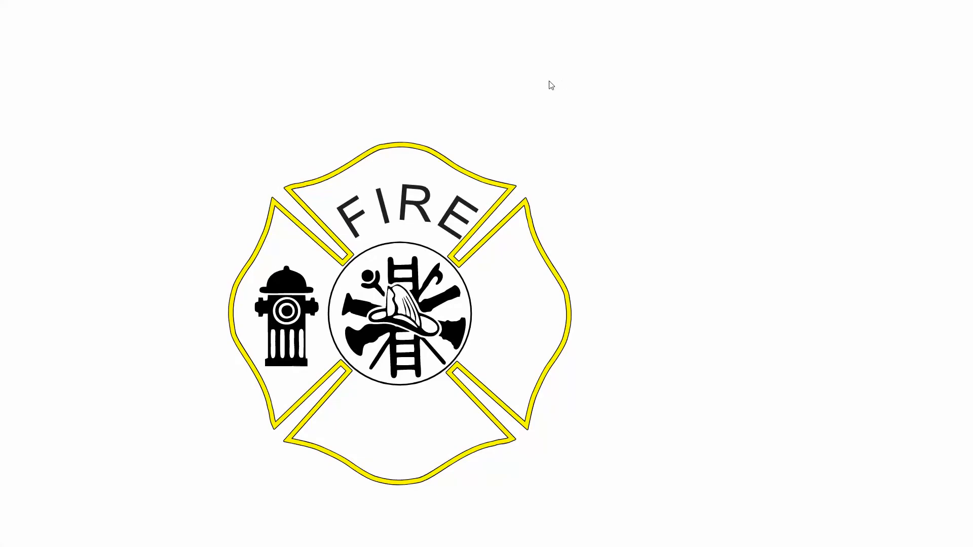
{"action": "key", "text": "F9"}
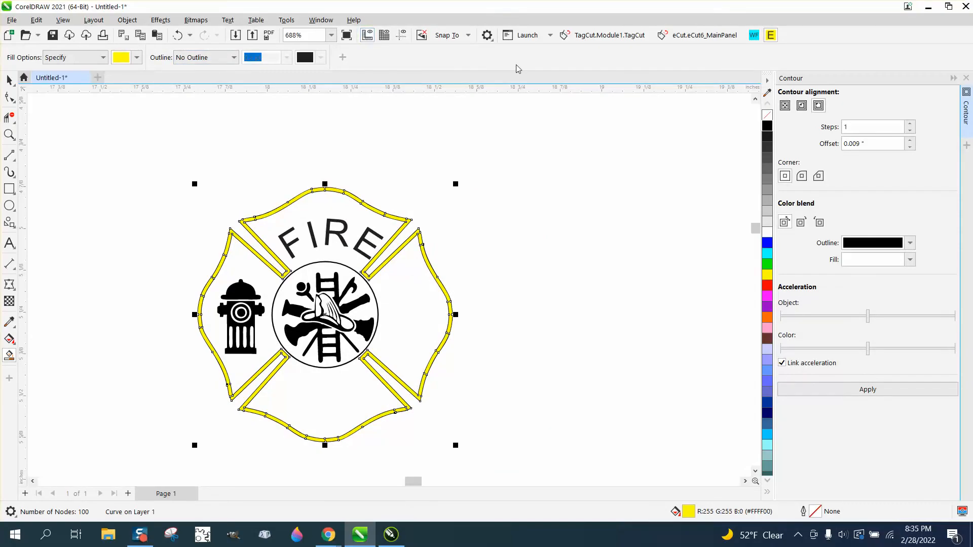
{"action": "key", "text": "F12"}
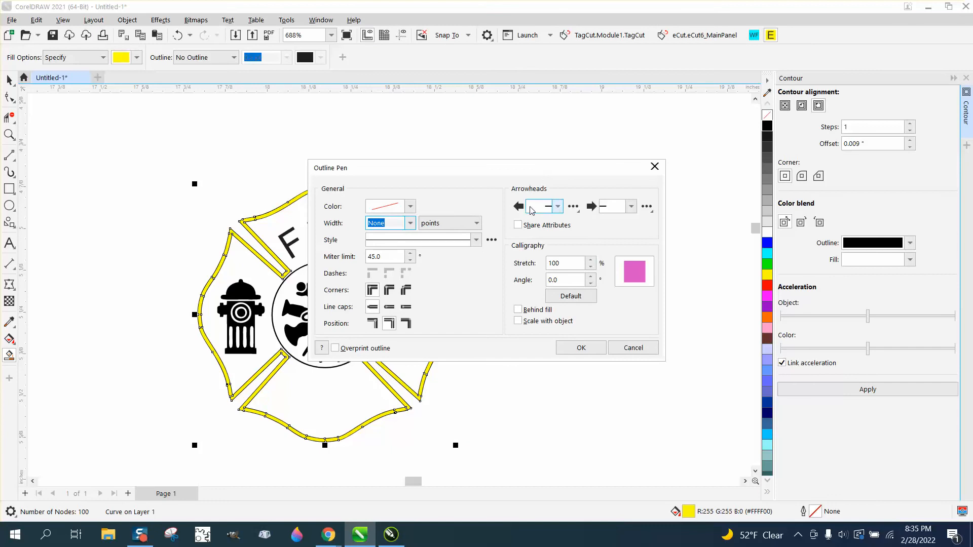
{"action": "left_click", "coordinate": [409, 224]}
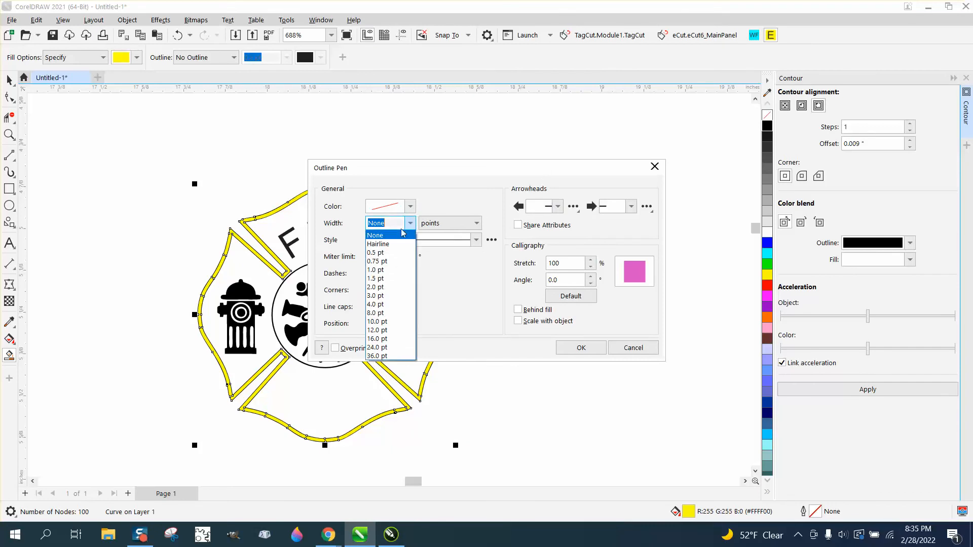
{"action": "left_click", "coordinate": [382, 253]}
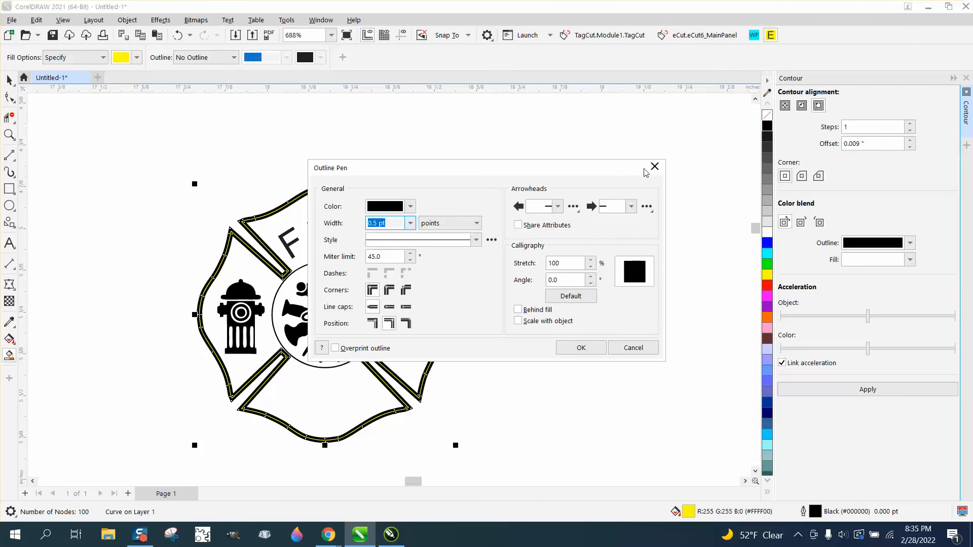
{"action": "left_click", "coordinate": [633, 348]}
Select all objects of the cross assembly and enlarge them proportionally to about 2.79 inches wide.
{"action": "scroll", "coordinate": [307, 169], "scroll_direction": "down", "scroll_amount": 2}
{"action": "left_click", "coordinate": [9, 80]}
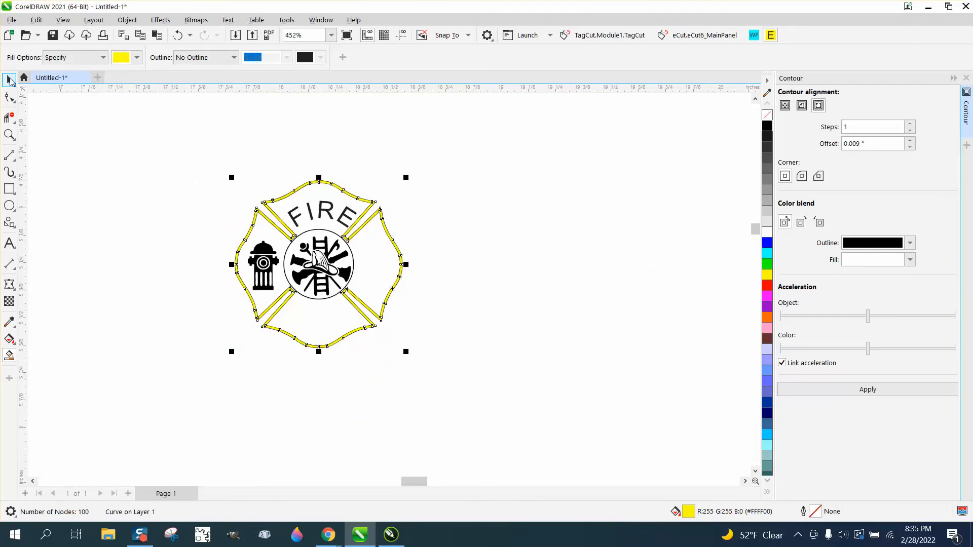
{"action": "left_click_drag", "start_coordinate": [154, 125], "coordinate": [173, 169]}
{"action": "left_click_drag", "start_coordinate": [545, 416], "coordinate": [545, 417]}
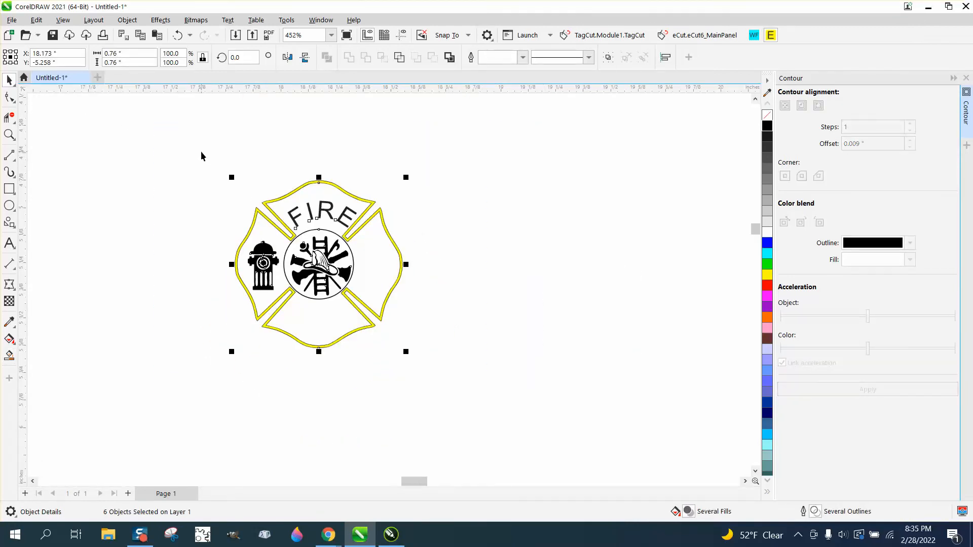
{"action": "scroll", "coordinate": [201, 156], "scroll_direction": "down", "scroll_amount": 3}
{"action": "left_click_drag", "start_coordinate": [320, 268], "coordinate": [693, 448]}
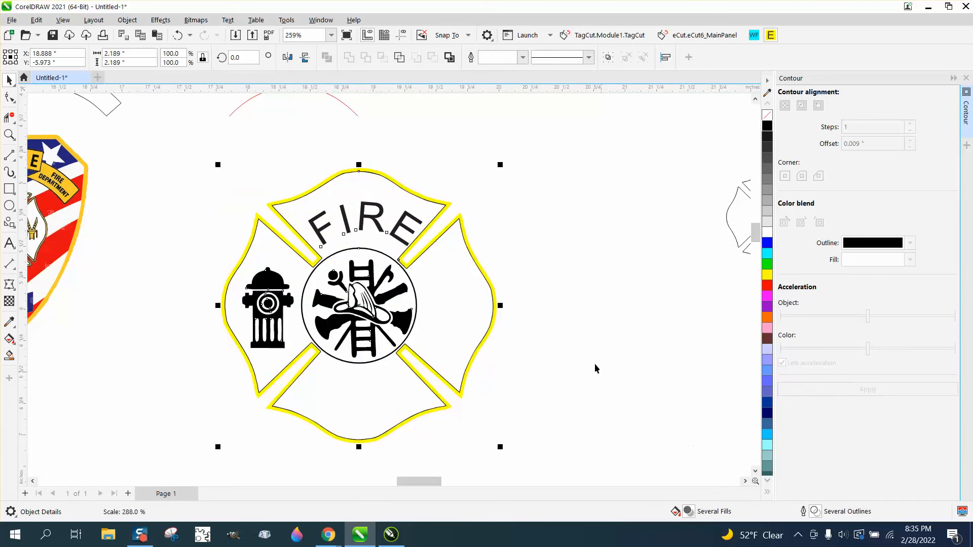
{"action": "scroll", "coordinate": [525, 251], "scroll_direction": "down", "scroll_amount": 2}
{"action": "left_click_drag", "start_coordinate": [508, 185], "coordinate": [595, 176]}
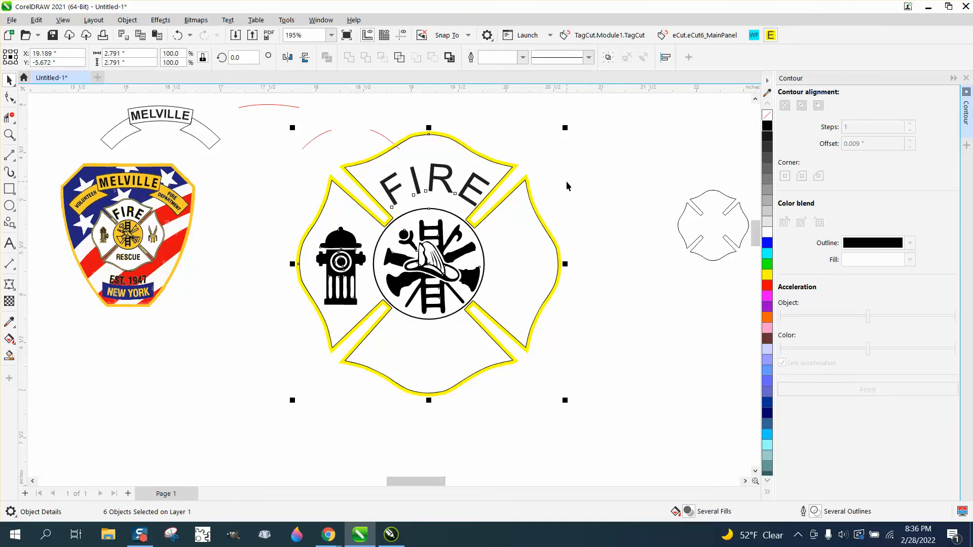
Give all objects of the cross assembly a 0.5 pt outline that scales with the object.
{"action": "left_click", "coordinate": [9, 134]}
{"action": "left_click_drag", "start_coordinate": [413, 116], "coordinate": [554, 178]}
{"action": "scroll", "coordinate": [554, 178], "scroll_direction": "down", "scroll_amount": 3}
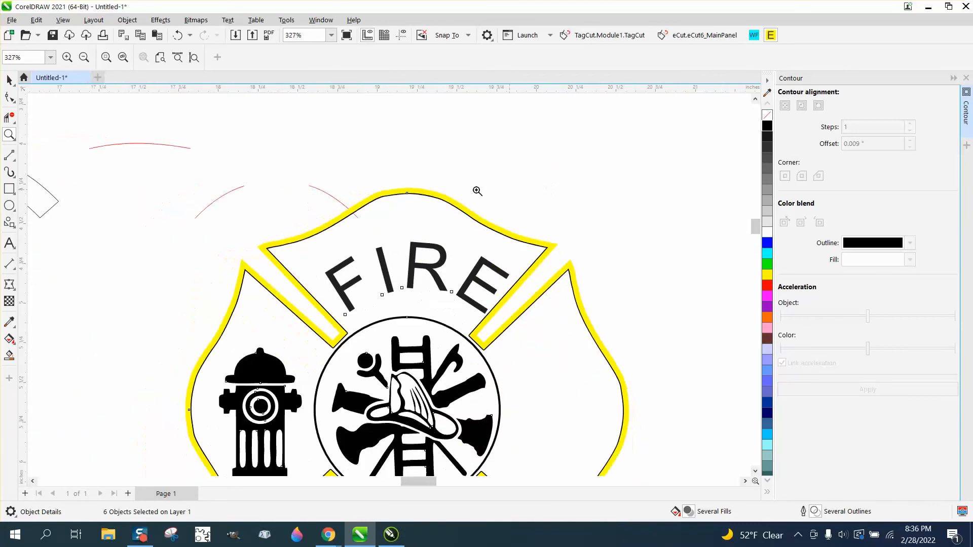
{"action": "left_click", "coordinate": [9, 80]}
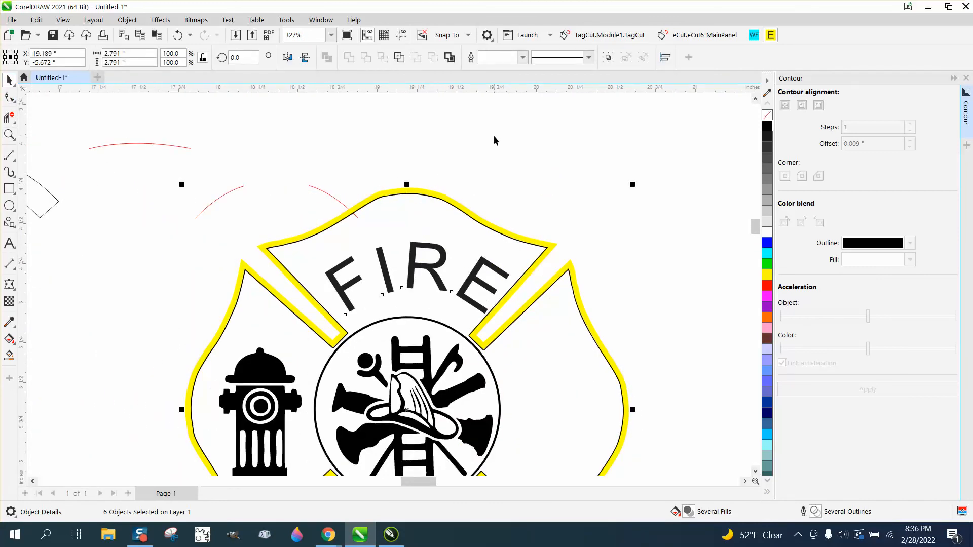
{"action": "key", "text": "F12"}
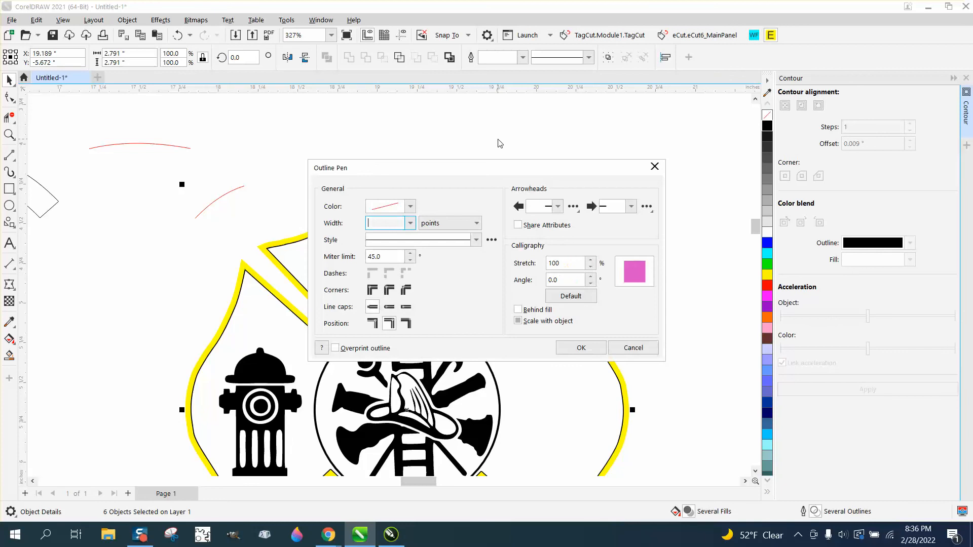
{"action": "left_click", "coordinate": [412, 224]}
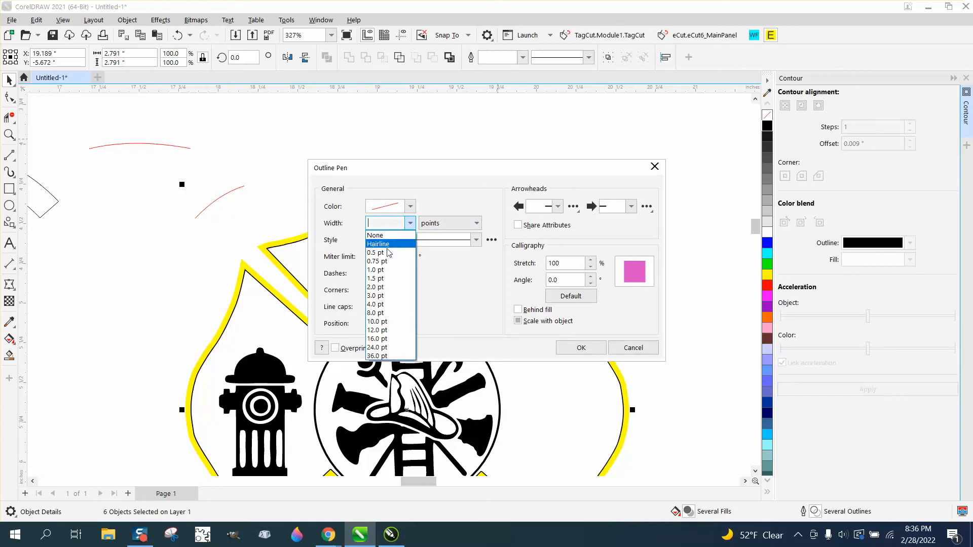
{"action": "left_click", "coordinate": [383, 253]}
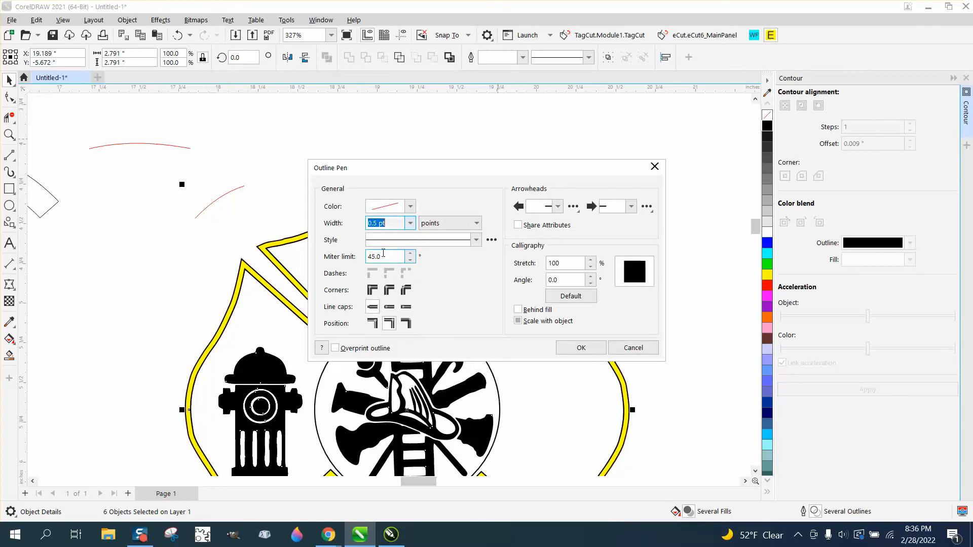
{"action": "left_click", "coordinate": [524, 322]}
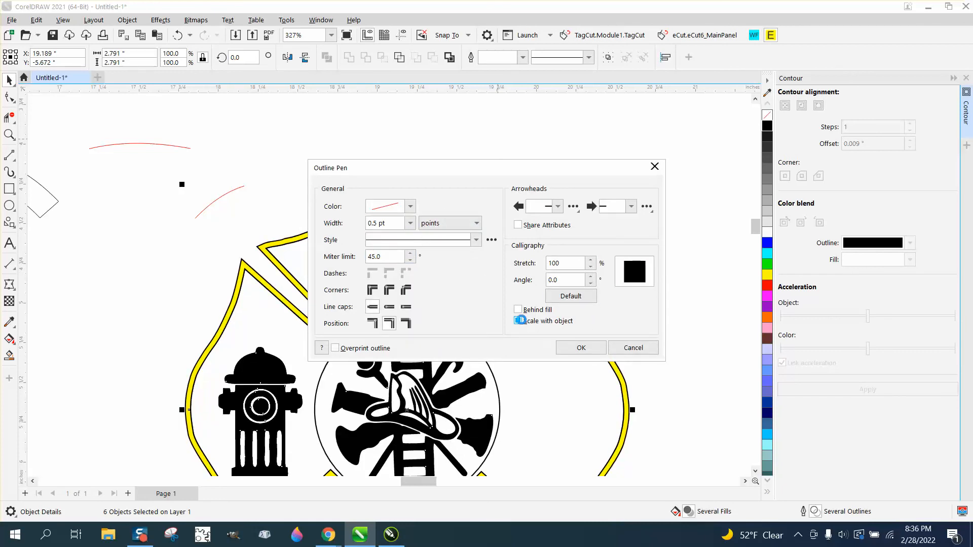
{"action": "left_click", "coordinate": [581, 350]}
{"action": "scroll", "coordinate": [417, 190], "scroll_direction": "down", "scroll_amount": 2}
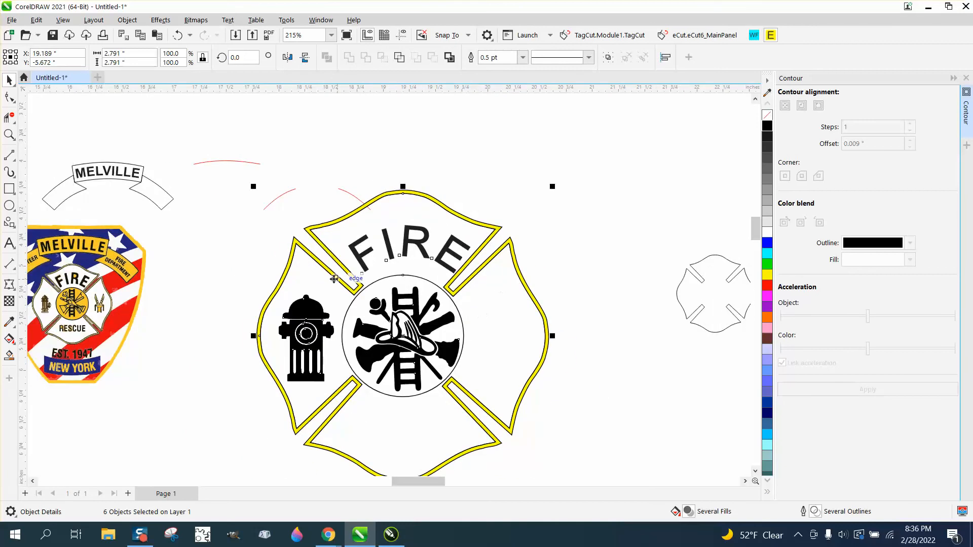
{"action": "scroll", "coordinate": [354, 281], "scroll_direction": "down", "scroll_amount": 1}
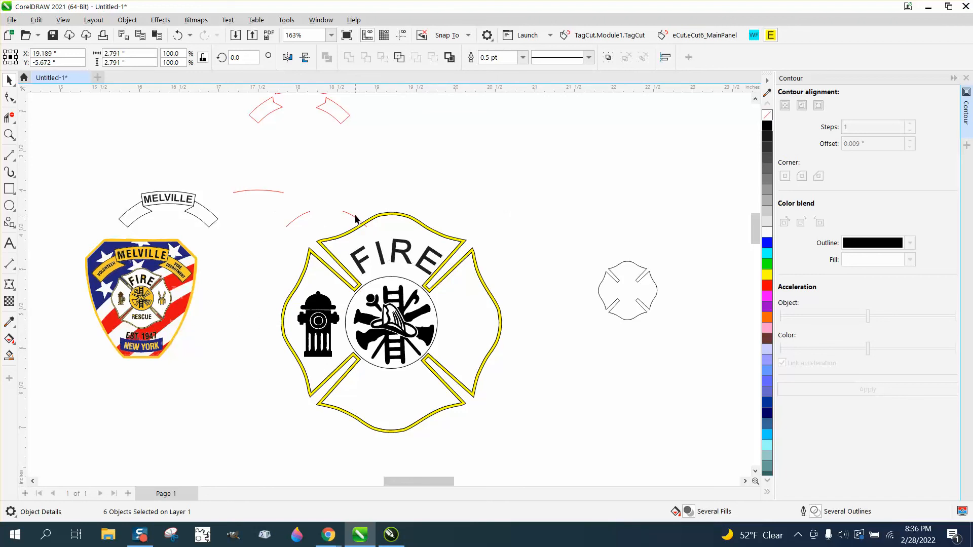
Place the MELVILLE banner above the cross, enlarge it to about 3.13 inches wide, and delete the loose red arcs beside it.
{"action": "left_click_drag", "start_coordinate": [354, 220], "coordinate": [282, 169]}
{"action": "left_click_drag", "start_coordinate": [299, 217], "coordinate": [282, 202]}
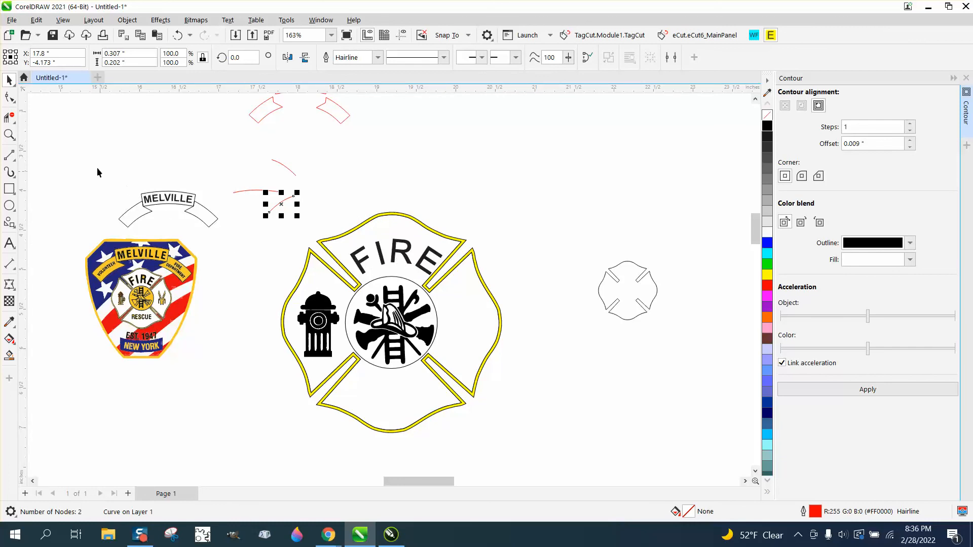
{"action": "left_click_drag", "start_coordinate": [98, 172], "coordinate": [377, 291]}
{"action": "left_click_drag", "start_coordinate": [285, 228], "coordinate": [425, 188]}
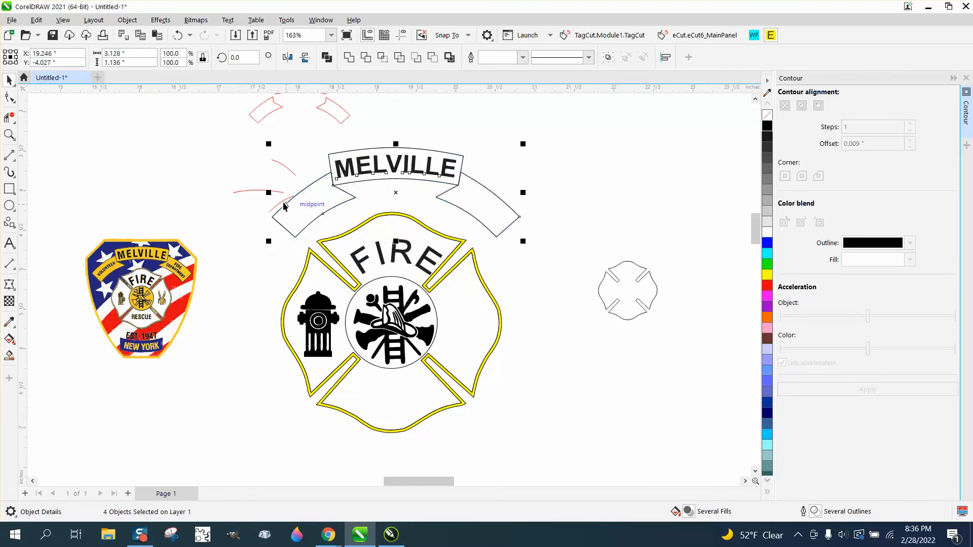
{"action": "left_click_drag", "start_coordinate": [220, 144], "coordinate": [309, 223]}
{"action": "key", "text": "Delete"}
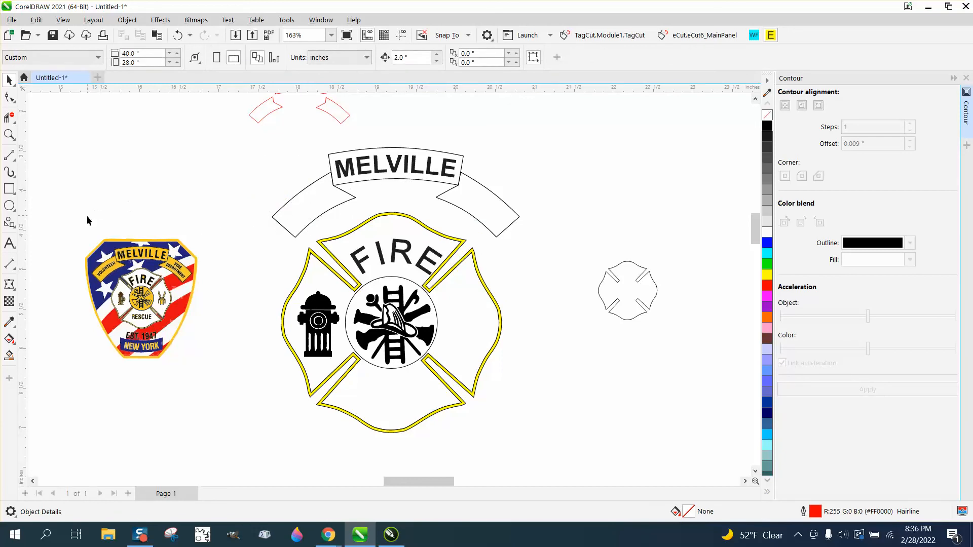
Sample the gold from the original patch's banner with the Color Eyedropper and fill the MELVILLE panel and both ribbon tails with it.
{"action": "left_click", "coordinate": [9, 356]}
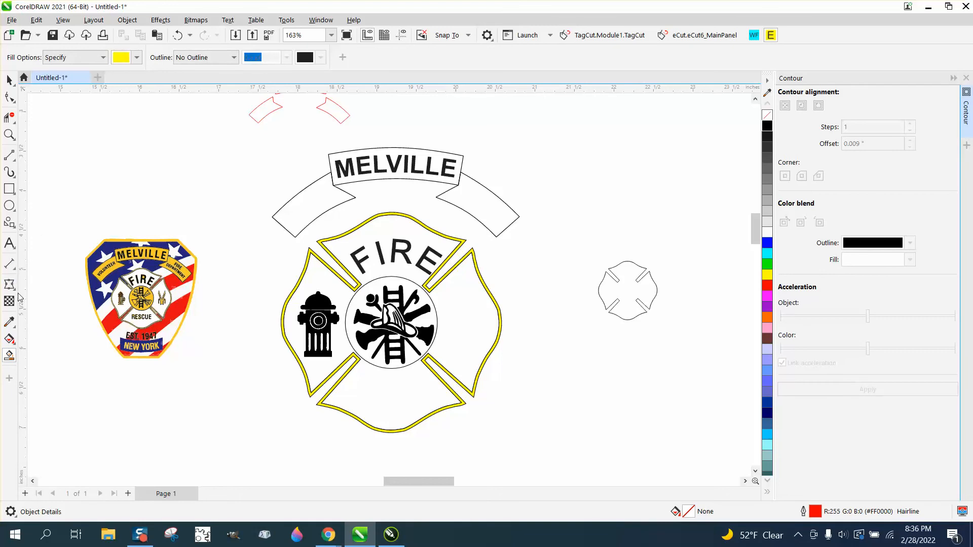
{"action": "left_click", "coordinate": [16, 327]}
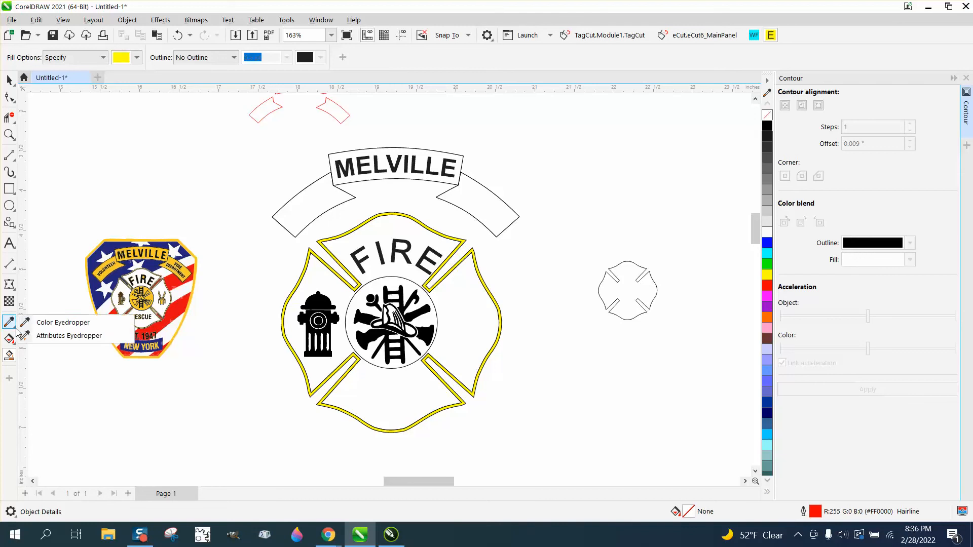
{"action": "left_click", "coordinate": [48, 322]}
{"action": "left_click", "coordinate": [163, 248]}
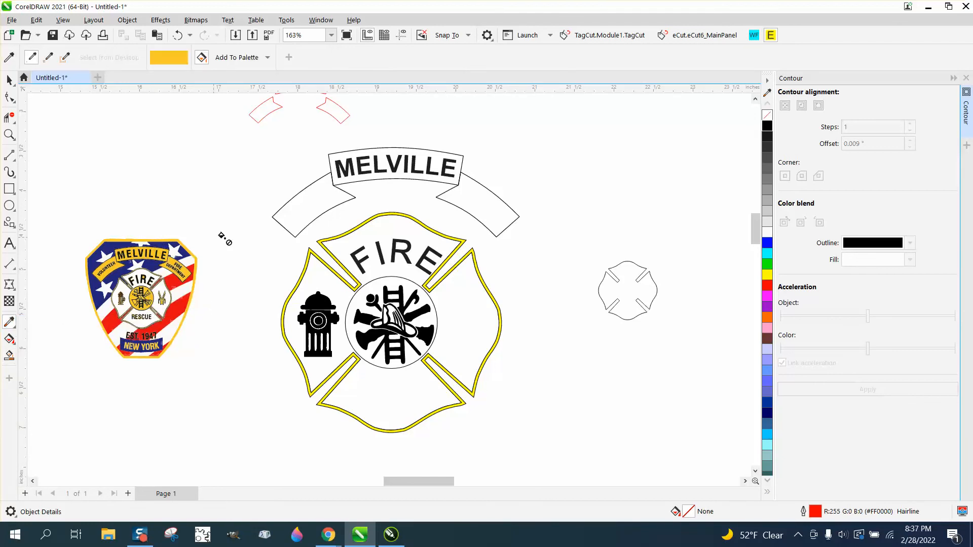
{"action": "left_click", "coordinate": [377, 155]}
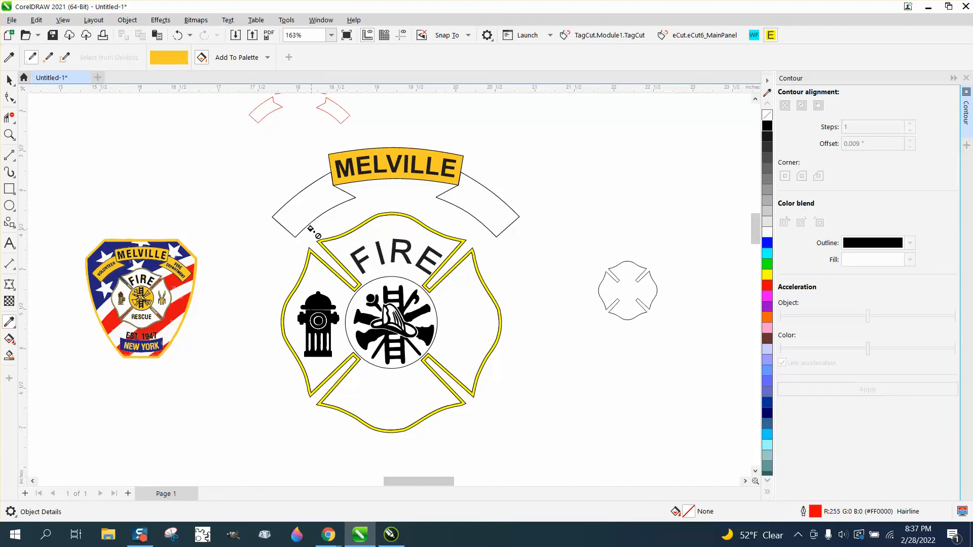
{"action": "left_click", "coordinate": [308, 196]}
{"action": "left_click", "coordinate": [468, 194]}
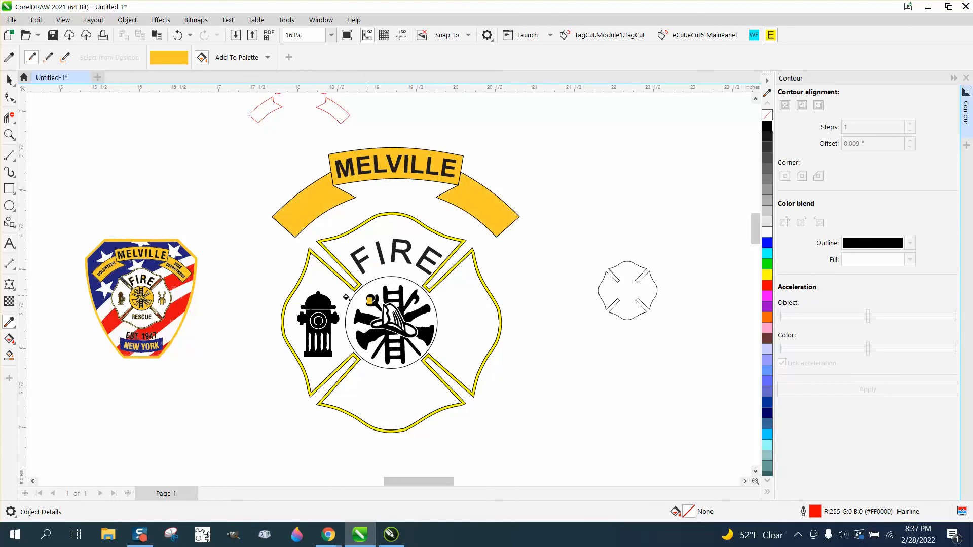